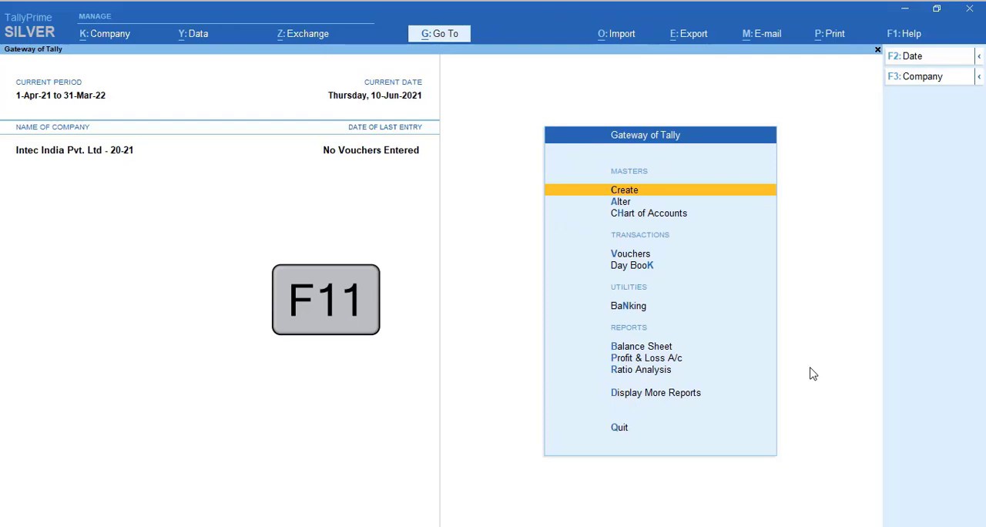
In the company features, enable Maintain Inventory and Integrate Accounts with Inventory
key(F11)
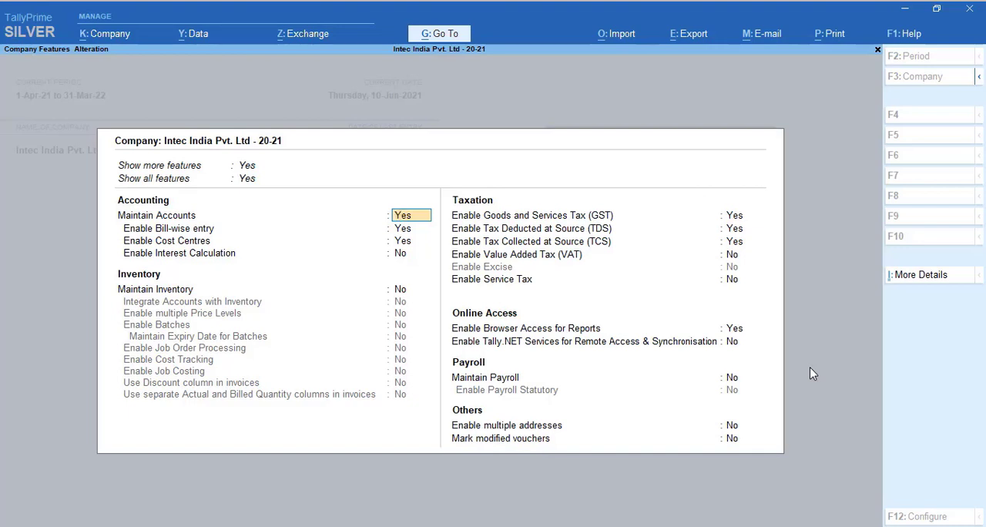
key(Return)
key(Return)
key(Return)
key(Return)
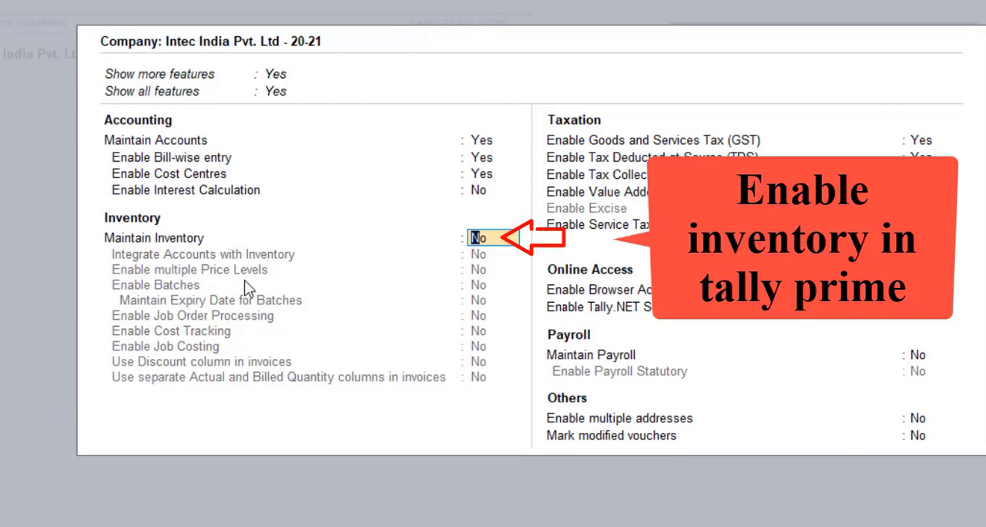
text(y)
key(Return)
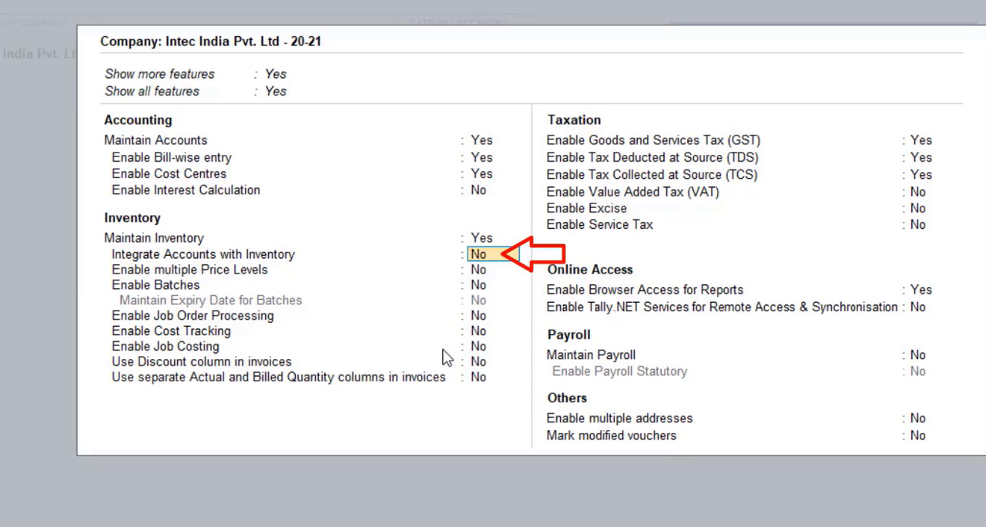
text(y)
key(Return)
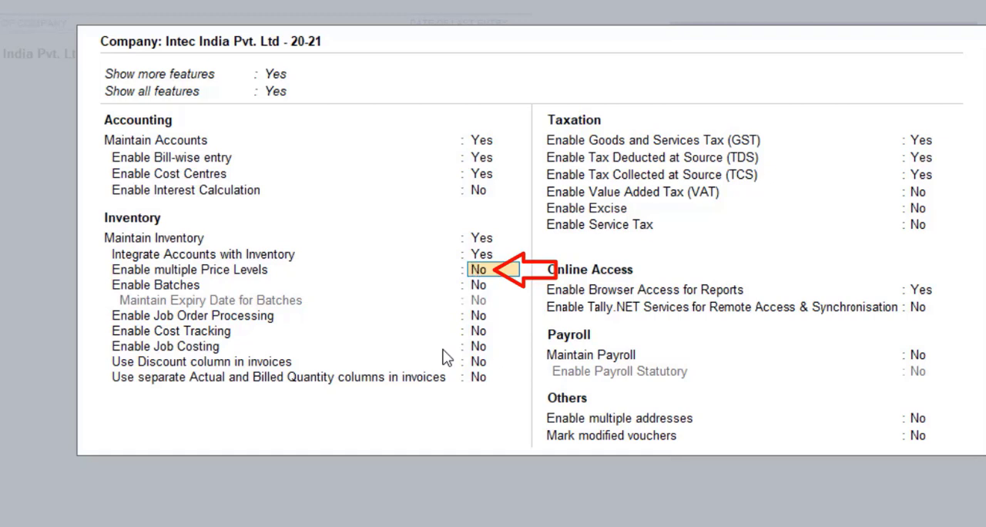
Enable multiple price levels and batches in the company's inventory features
text(y)
key(Return)
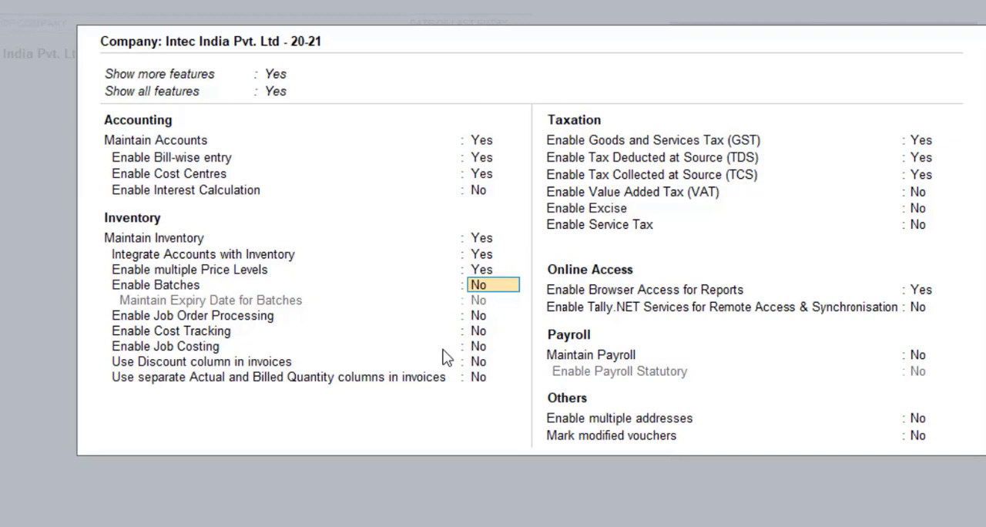
text(y)
key(Return)
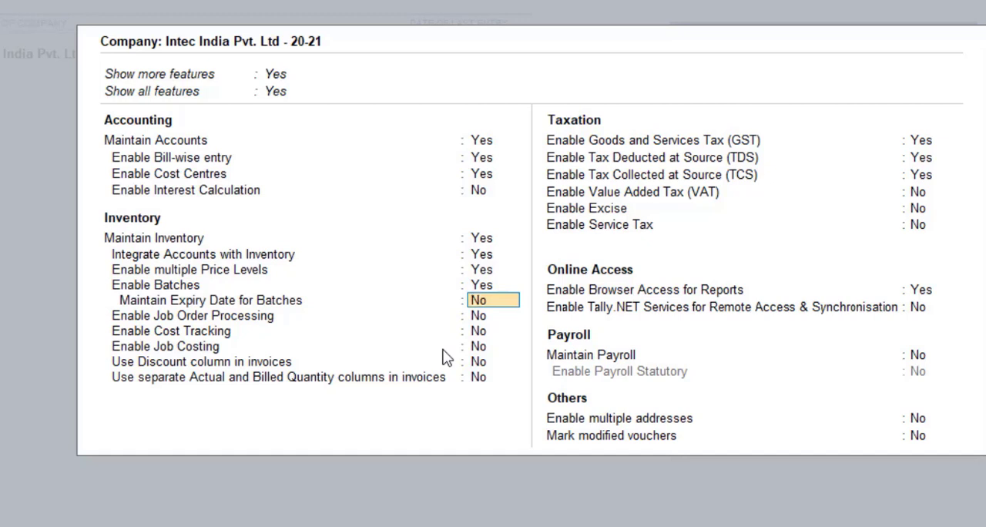
Enable separate Actual and Billed Quantity columns in invoices
key(Return)
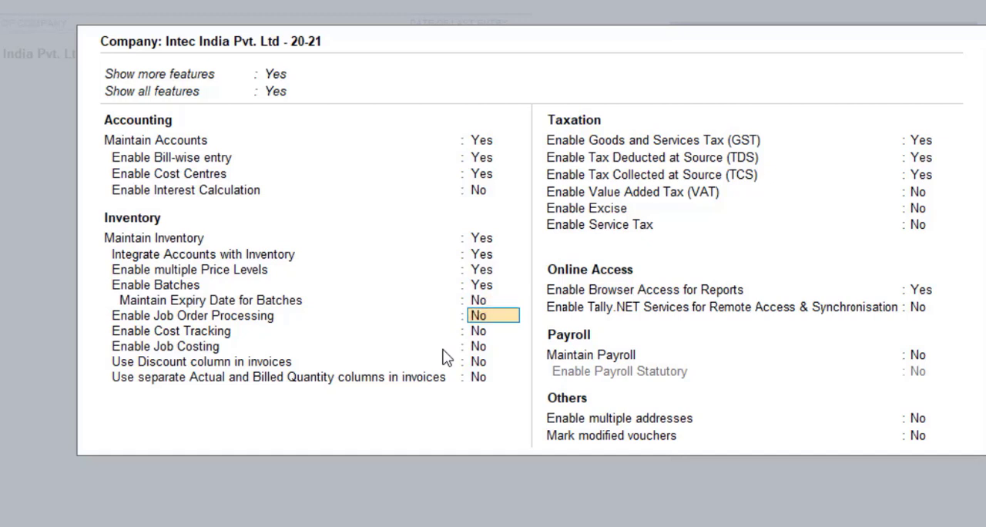
key(Return)
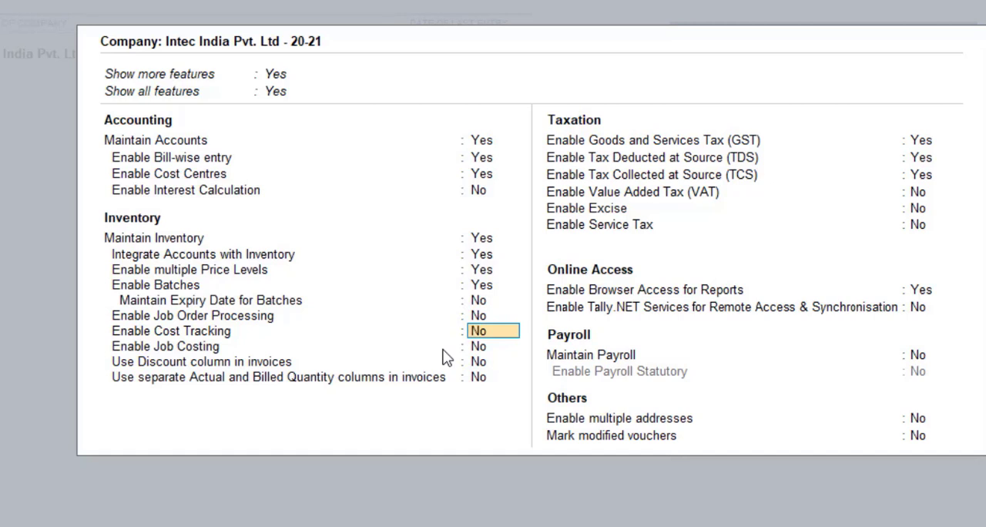
key(Return)
key(Return)
key(Return)
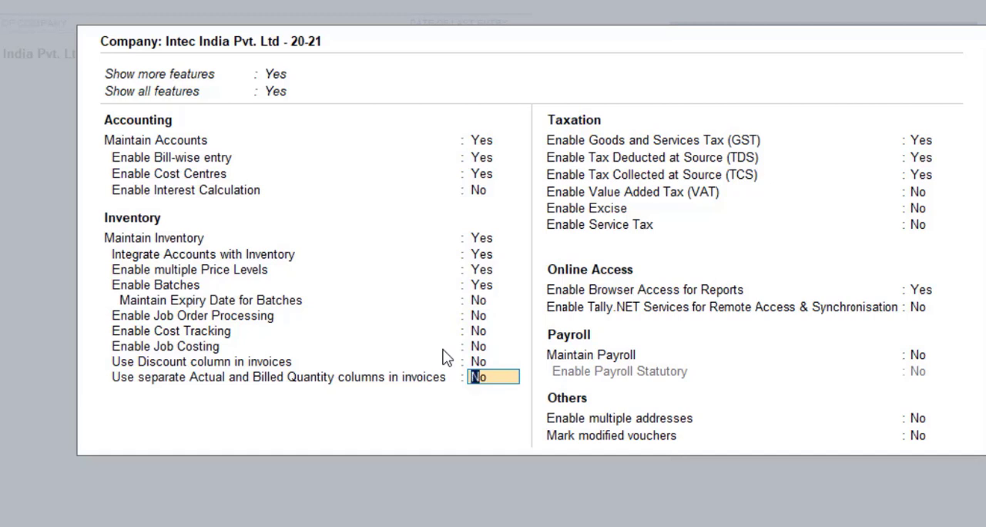
text(y)
key(Return)
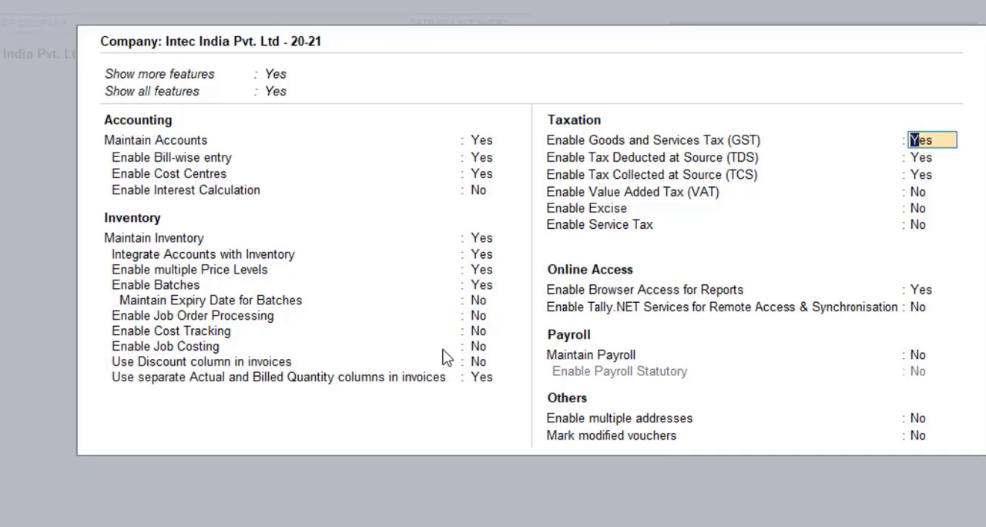
Accept the existing GST, TDS and TCS details and save the company features
key(Return)
key(Return)
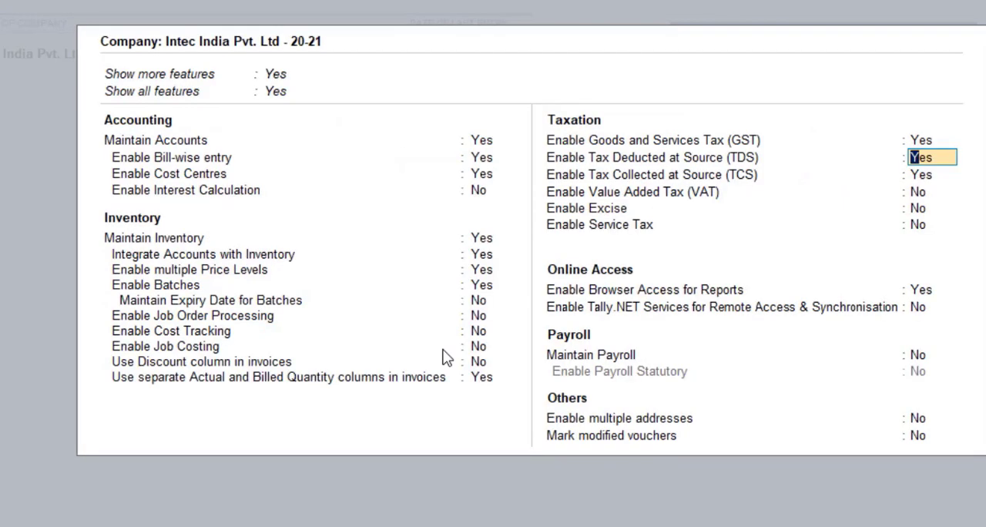
key(Return)
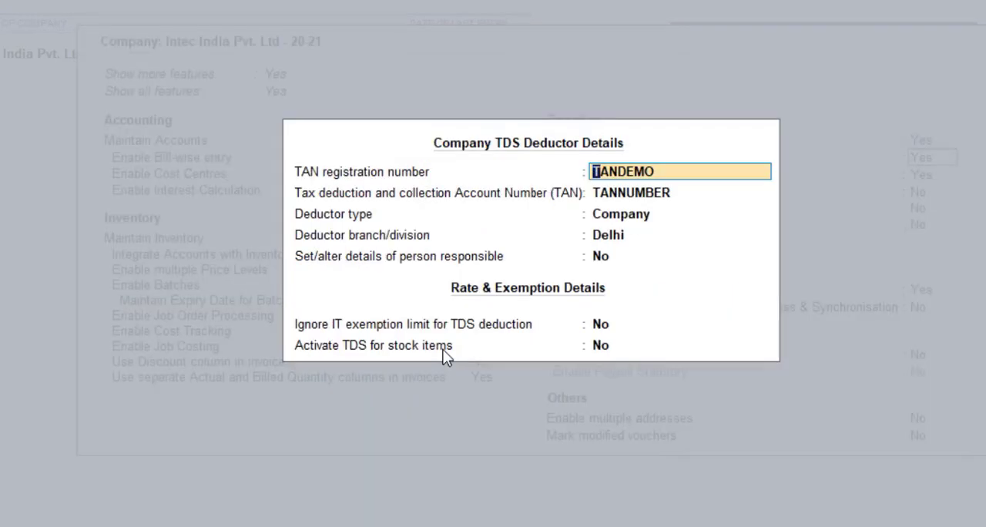
key(Return)
key(ctrl+a)
key(Return)
key(ctrl+a)
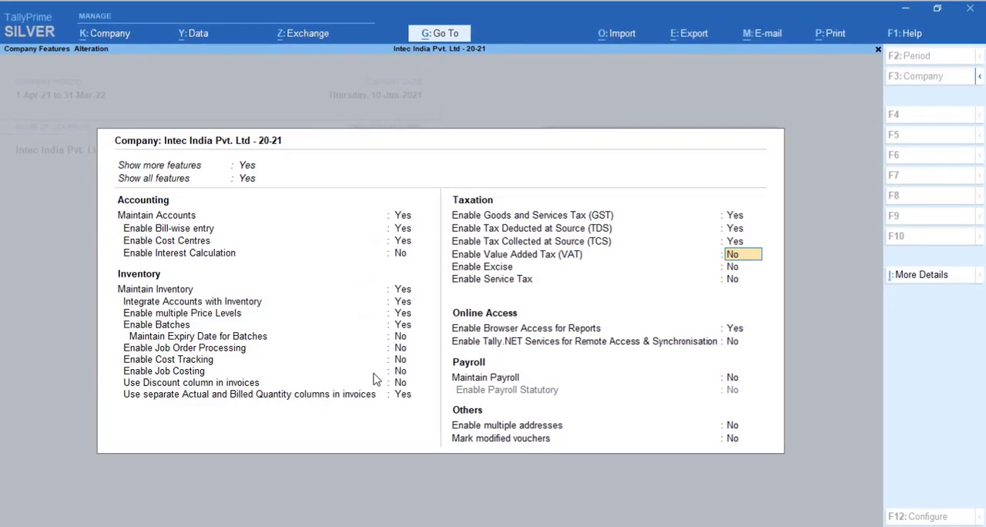
key(ctrl+a)
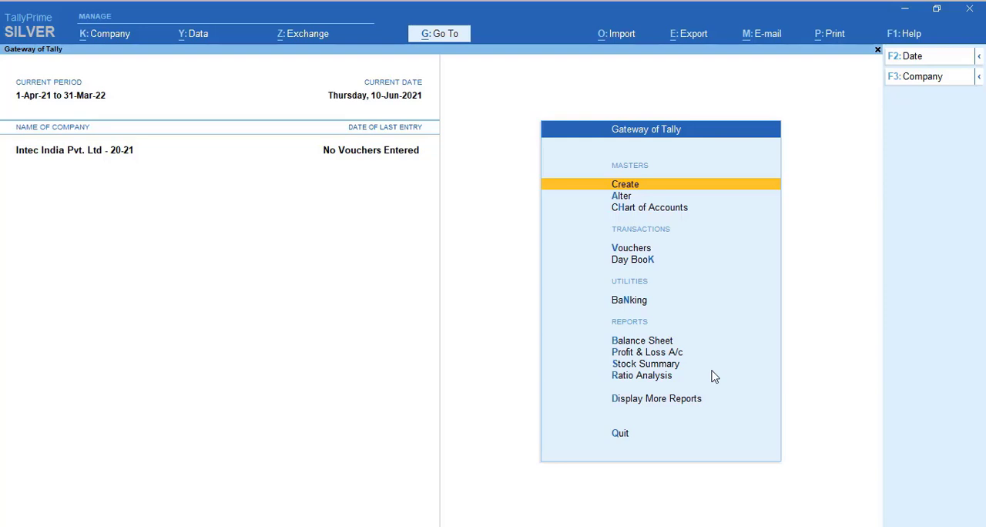
Open the creation form for a new stock group master
key(Down)
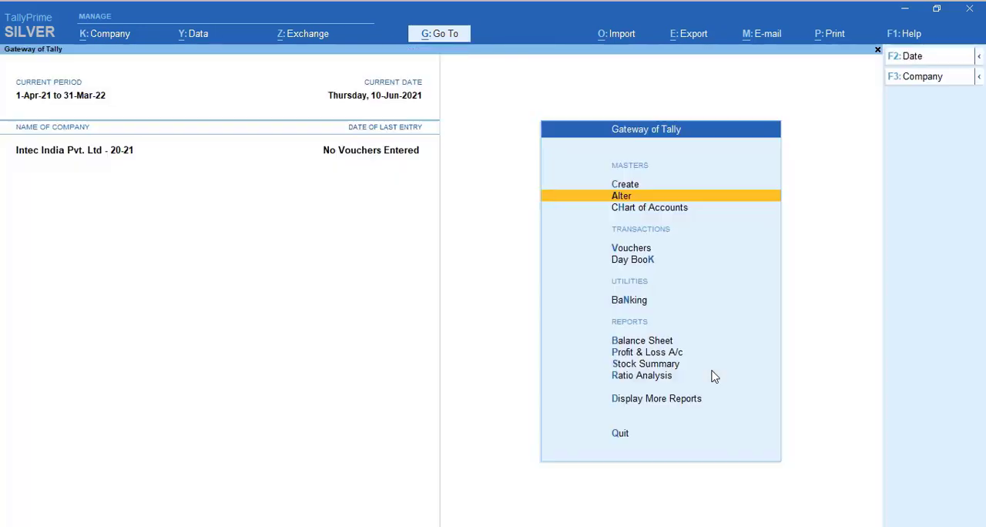
key(Up)
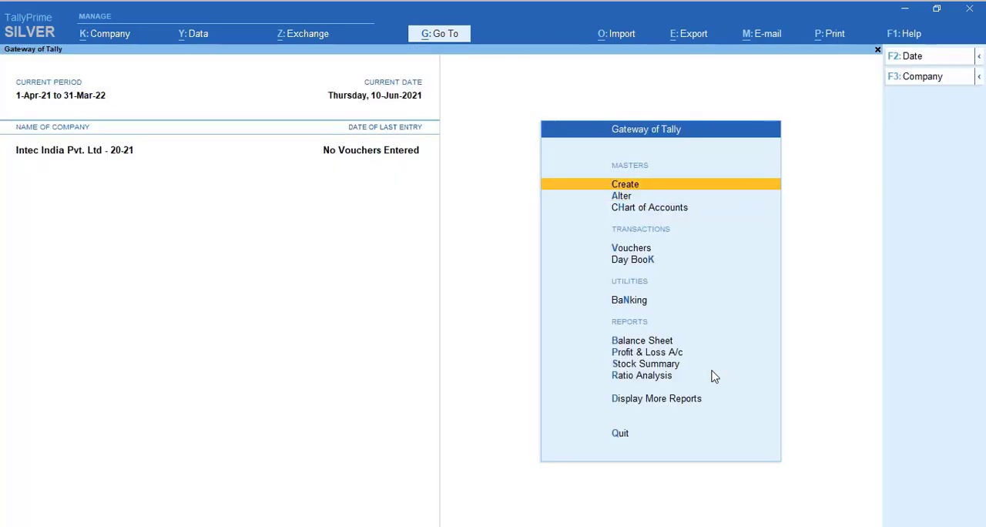
key(Return)
key(Down)
key(Down)
key(Down)
key(Down)
key(Down)
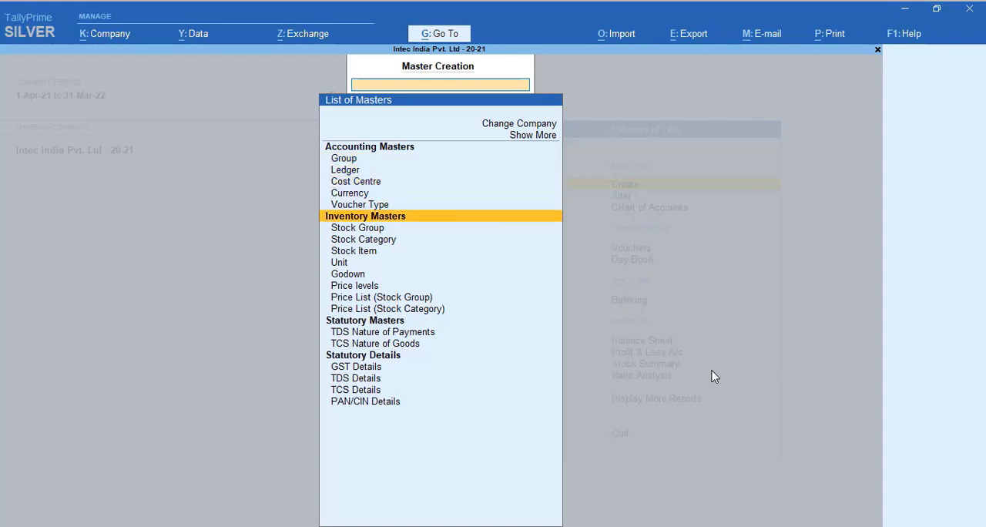
key(Return)
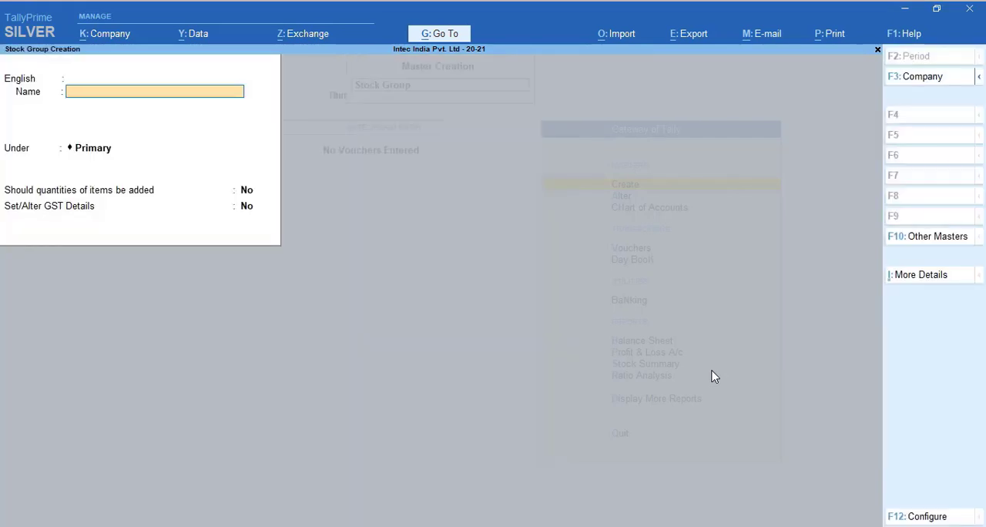
Create the stock group HP under Primary, with no quantity addition and no GST details
text(HP)
key(Return)
key(Return)
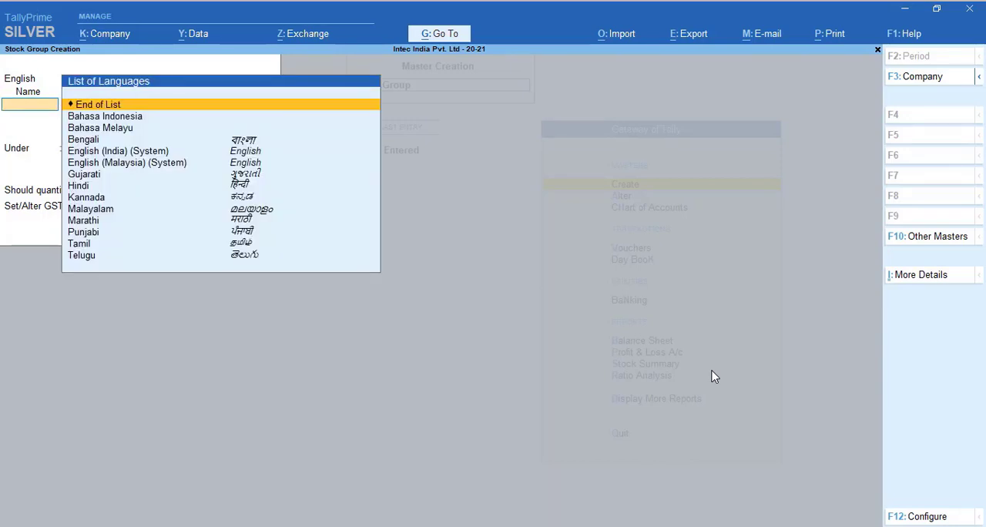
key(Return)
key(Return)
key(Return)
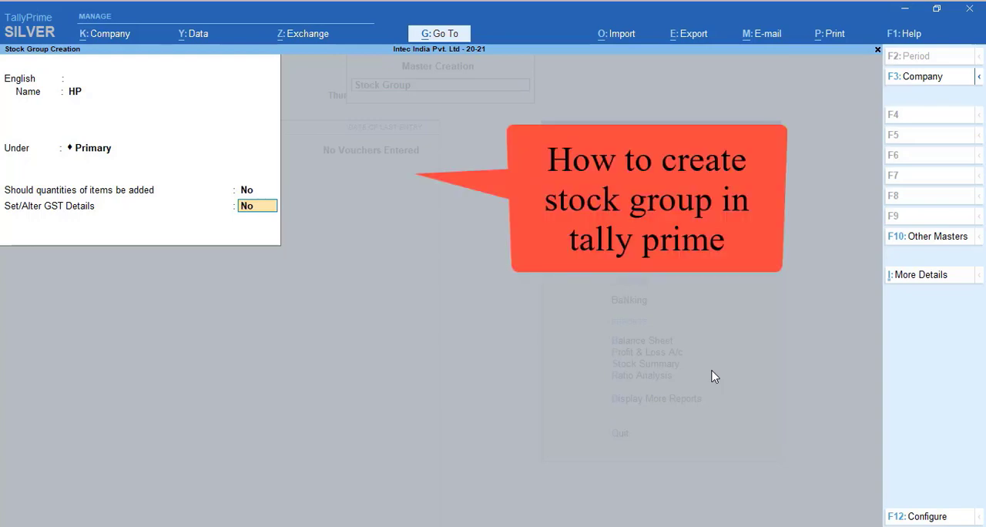
key(Return)
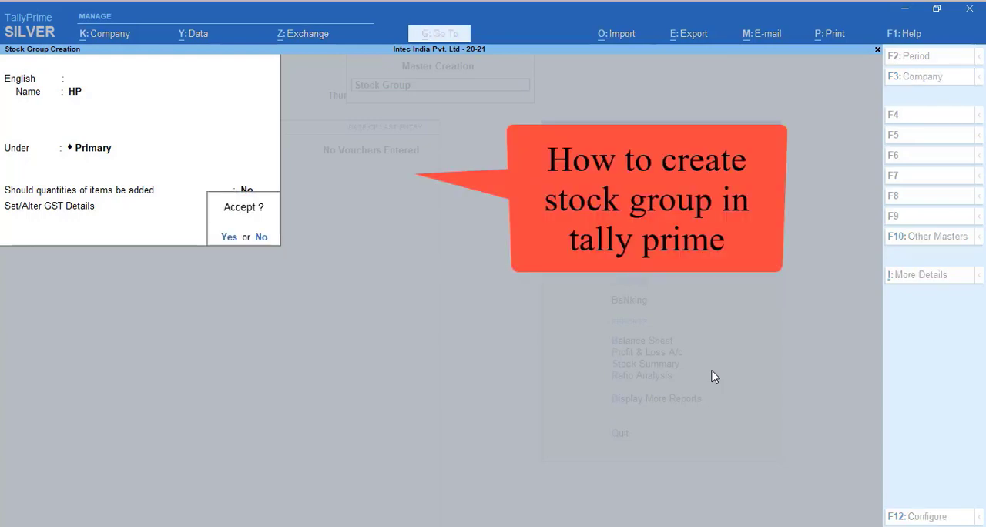
key(Return)
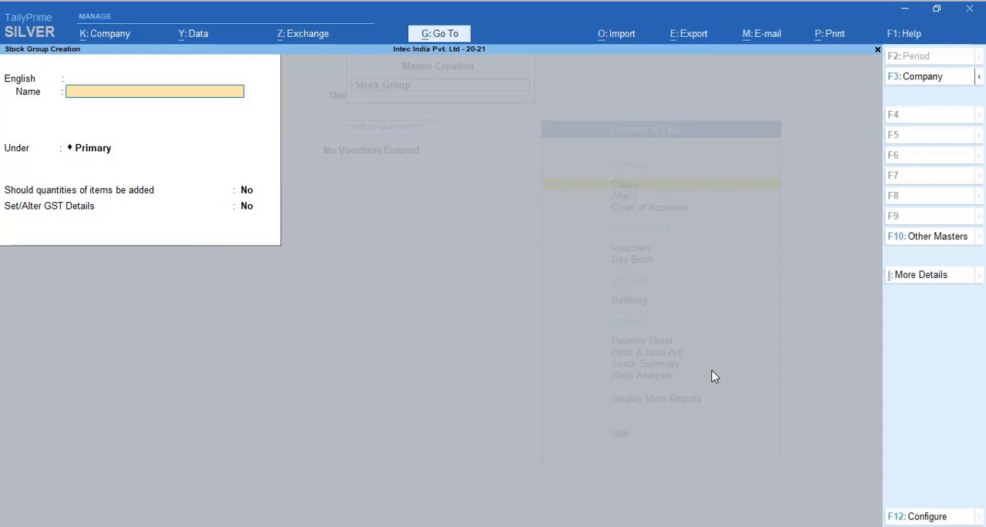
Create the stock group Dell under Primary
text(Dell)
key(Return)
key(Return)
key(Return)
key(Return)
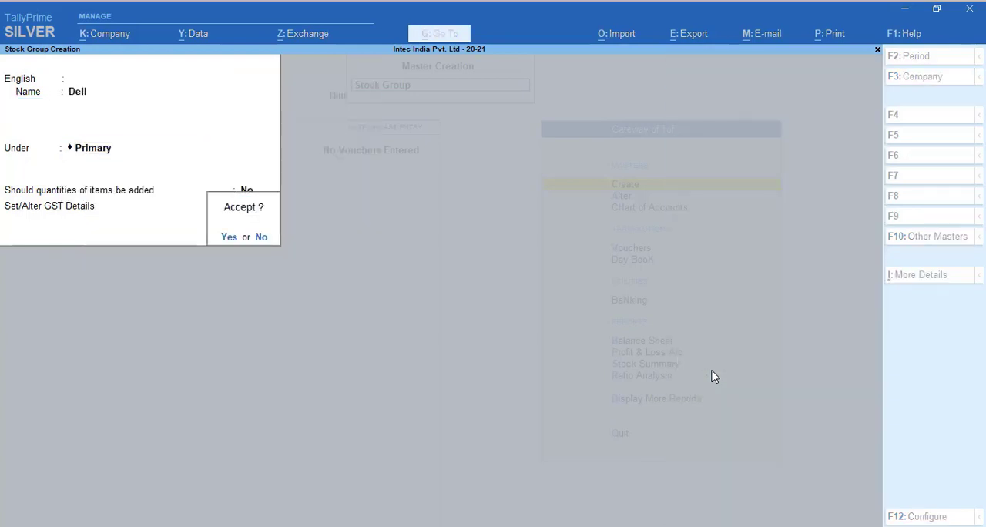
key(Return)
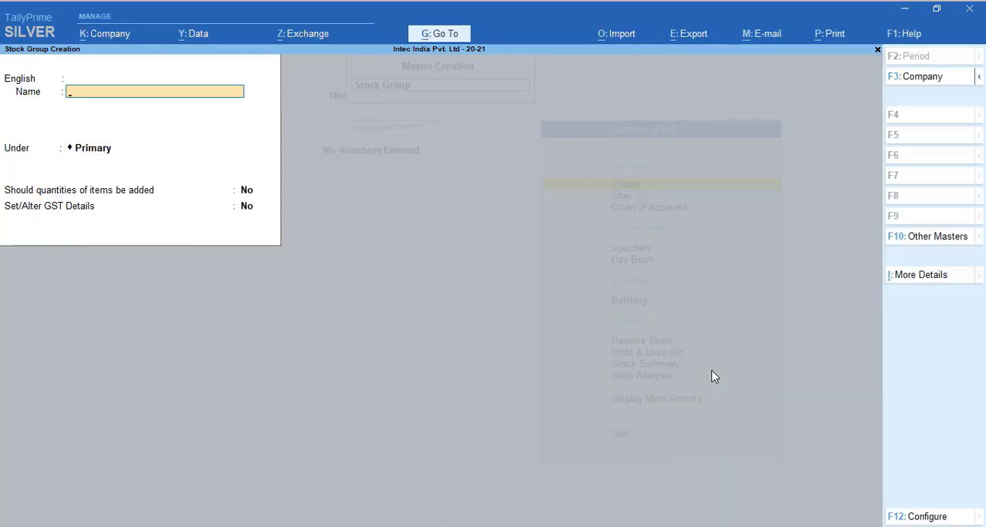
Create the stock group Sony under Primary
text(Sony)
key(Return)
key(Return)
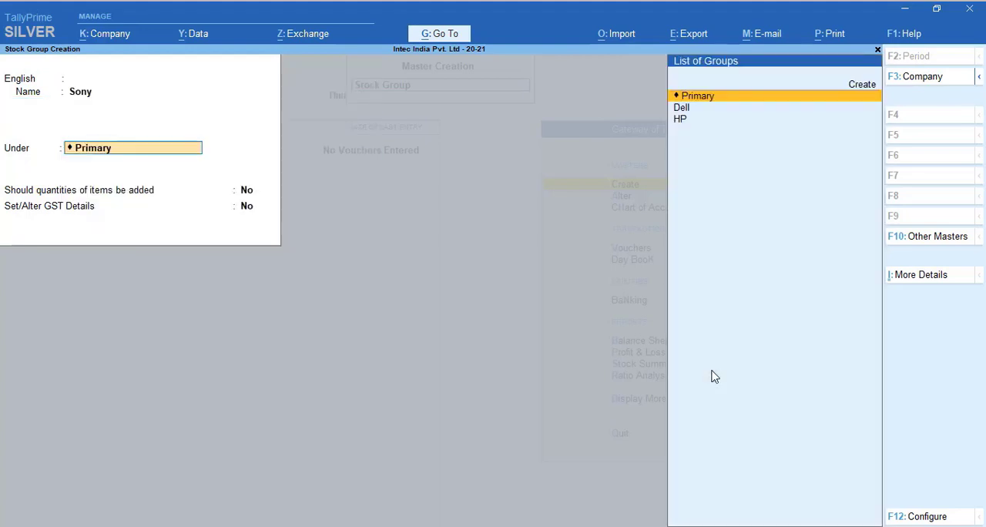
key(Return)
key(Return)
key(Return)
key(Return)
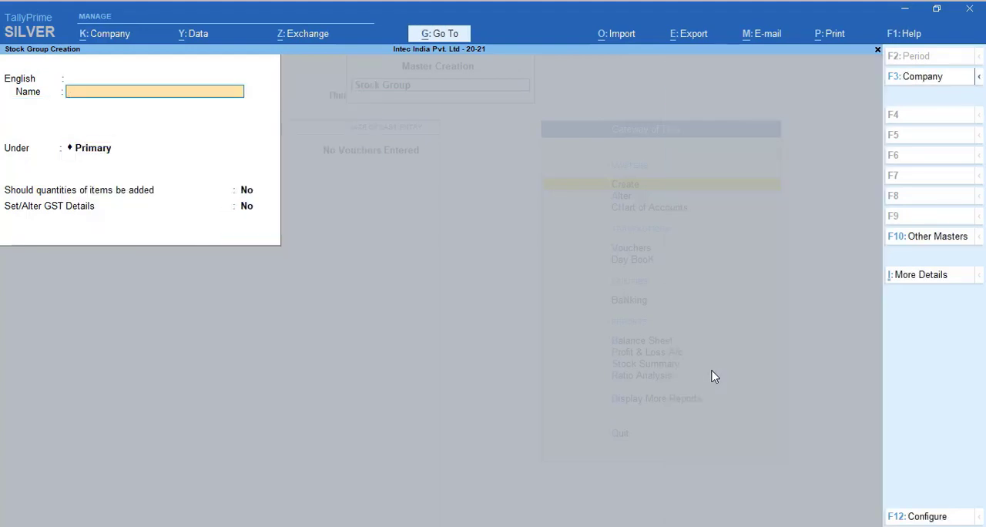
Create the stock group Toshiba under Primary and return to the list of masters
text(Toshiba)
key(Return)
key(Return)
key(Return)
key(Return)
key(Return)
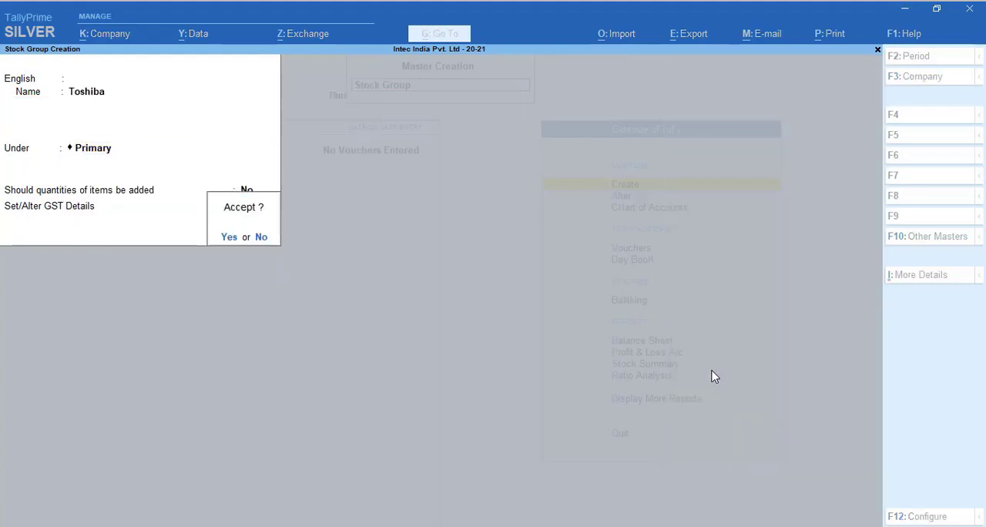
key(Return)
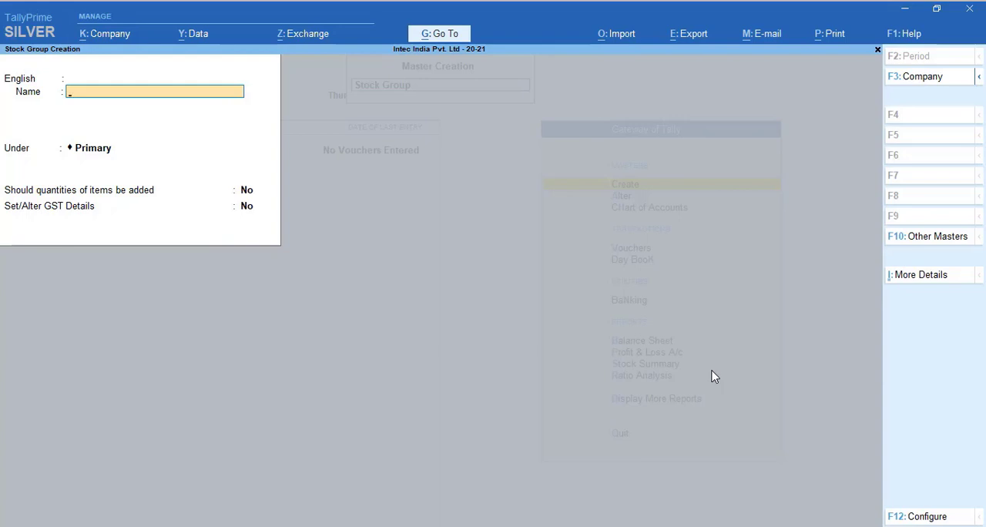
key(Escape)
key(Return)
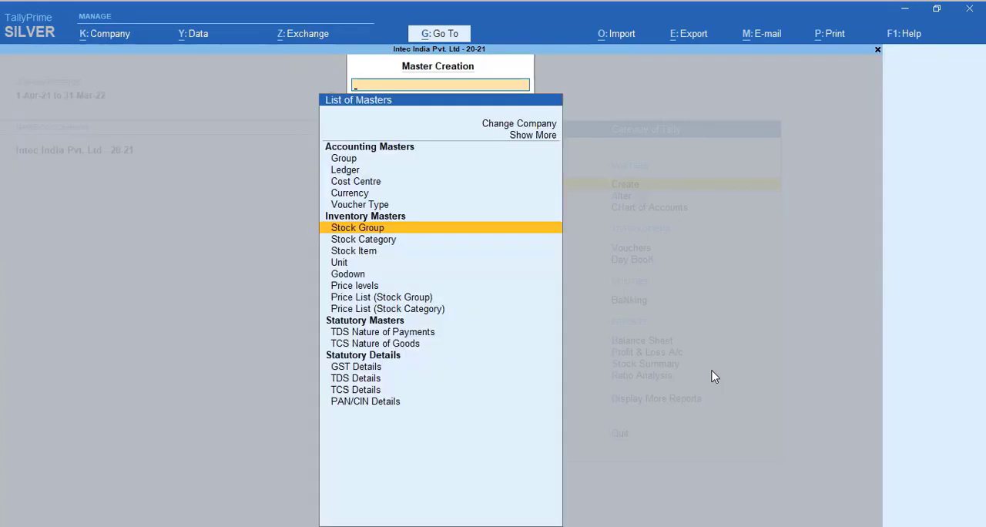
Create a stock category named 10 inch under Primary
key(Down)
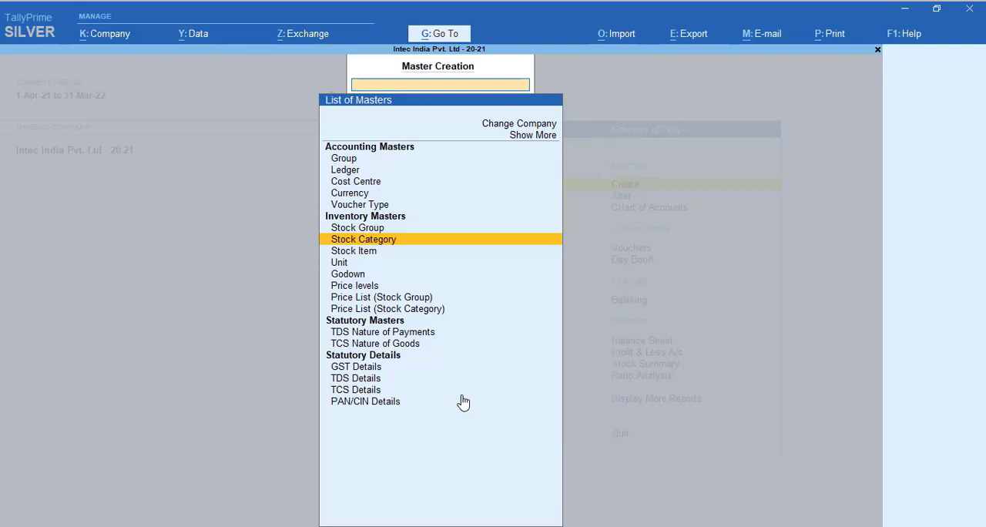
key(Return)
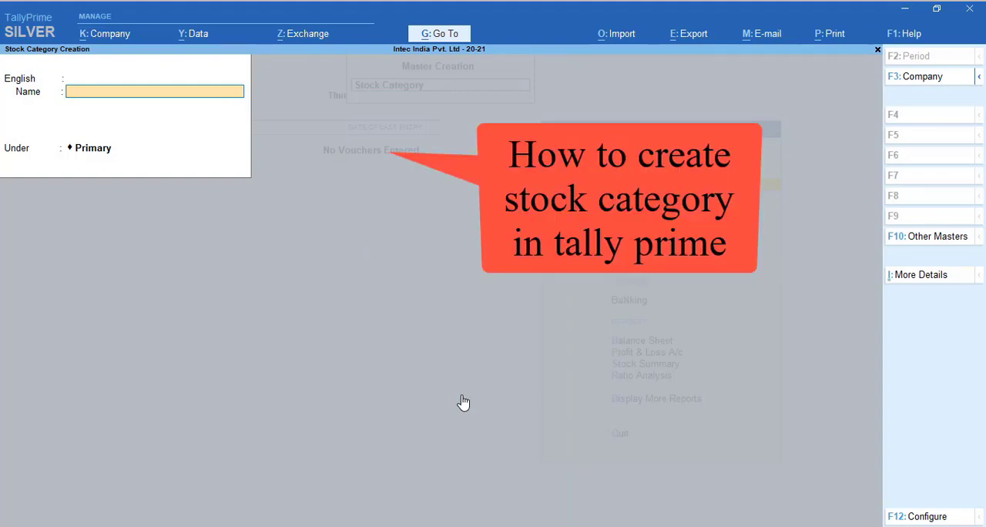
text(10)
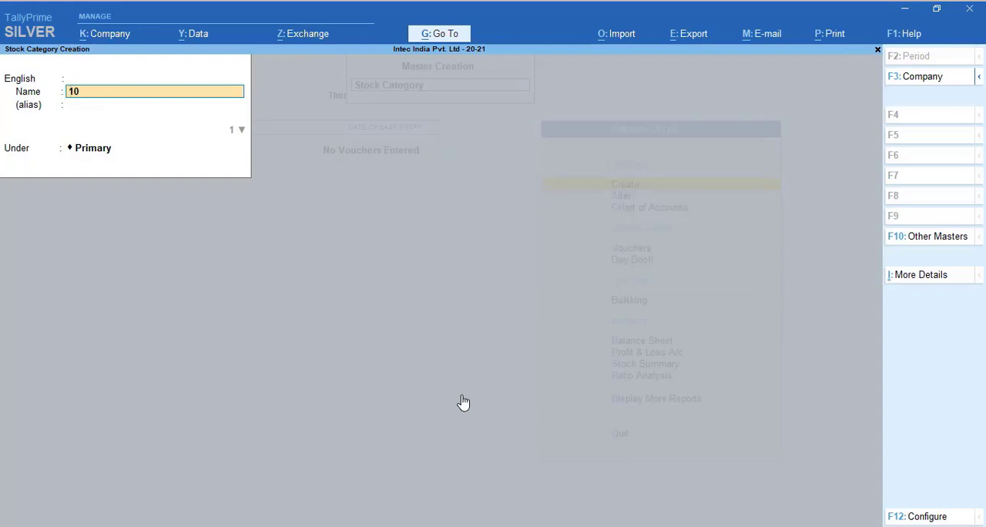
text( inch)
key(Return)
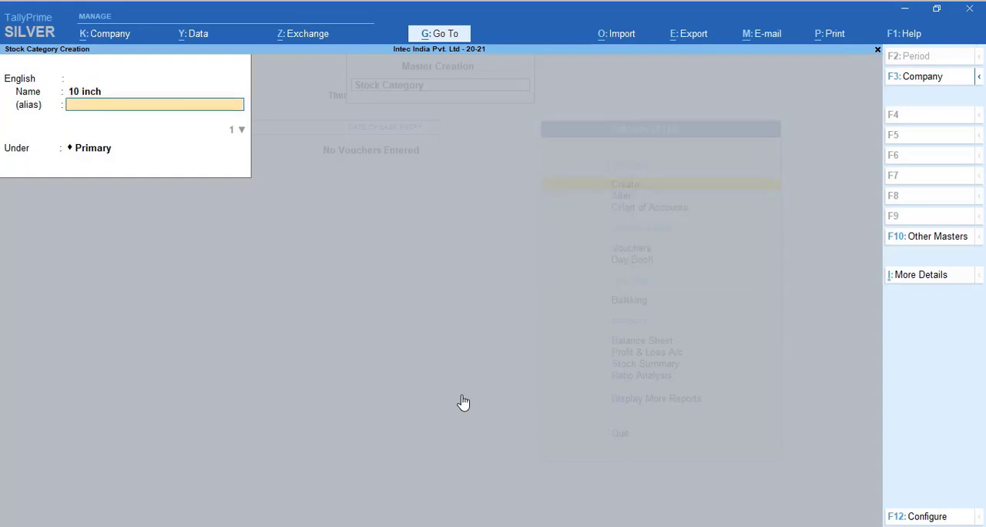
key(Return)
key(Return)
Create a stock category named 14 inch under Primary
key(Return)
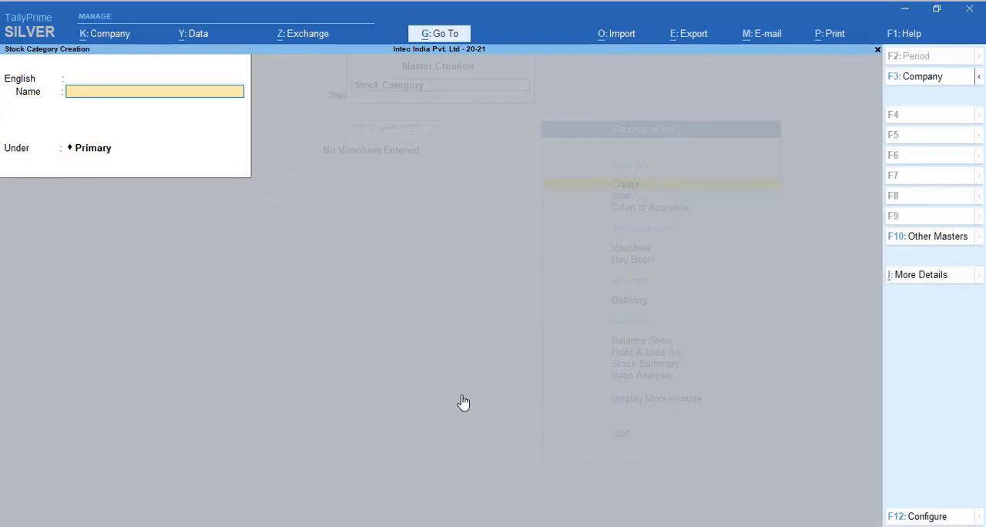
text(14 inch)
key(Return)
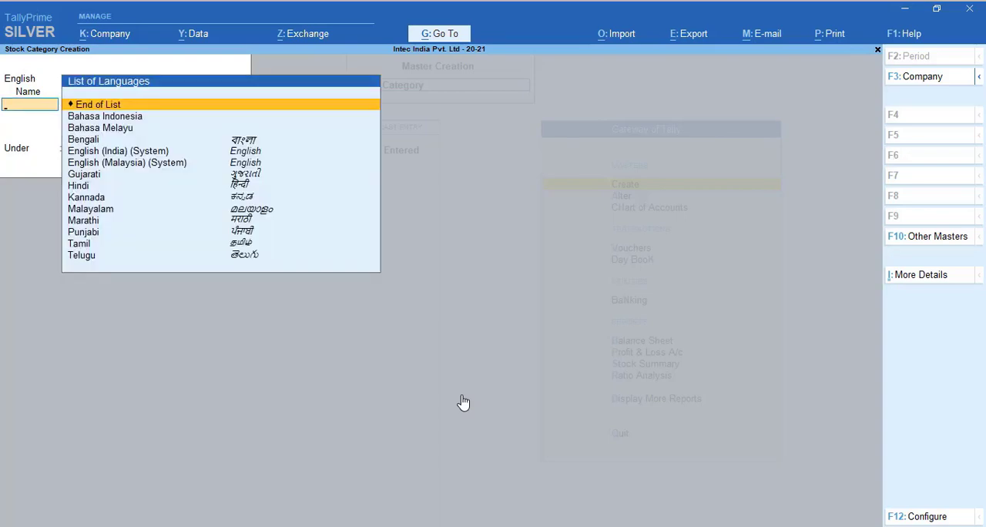
key(Return)
Create a stock category named 17 inch under Primary and return to the Gateway of Tally
key(Return)
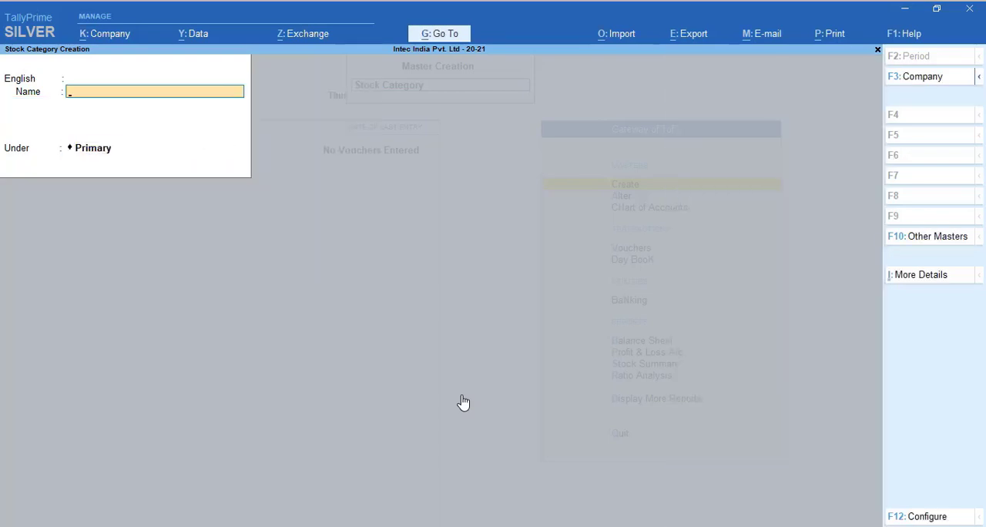
text(17 Invoice)
key(BackSpace)
key(BackSpace)
key(BackSpace)
key(BackSpace)
text(ch)
key(Return)
key(Return)
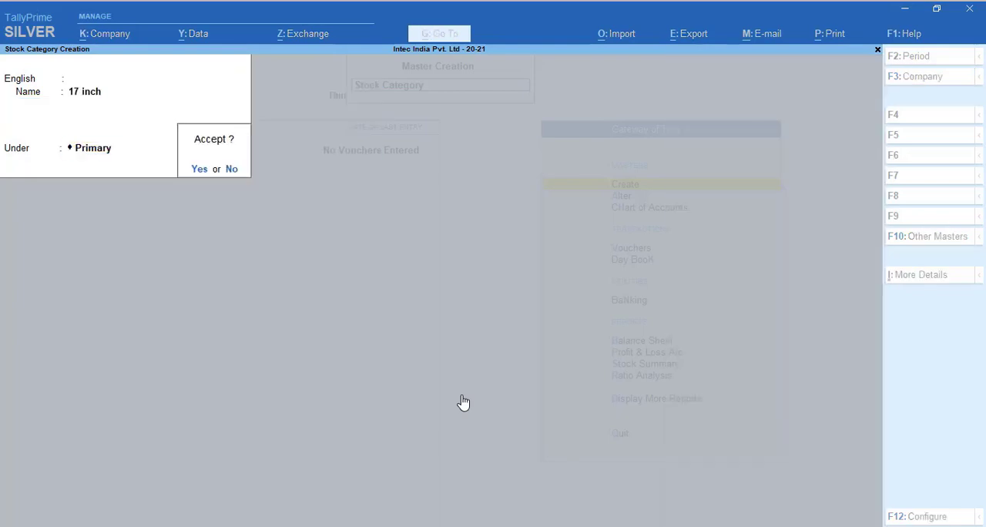
key(Return)
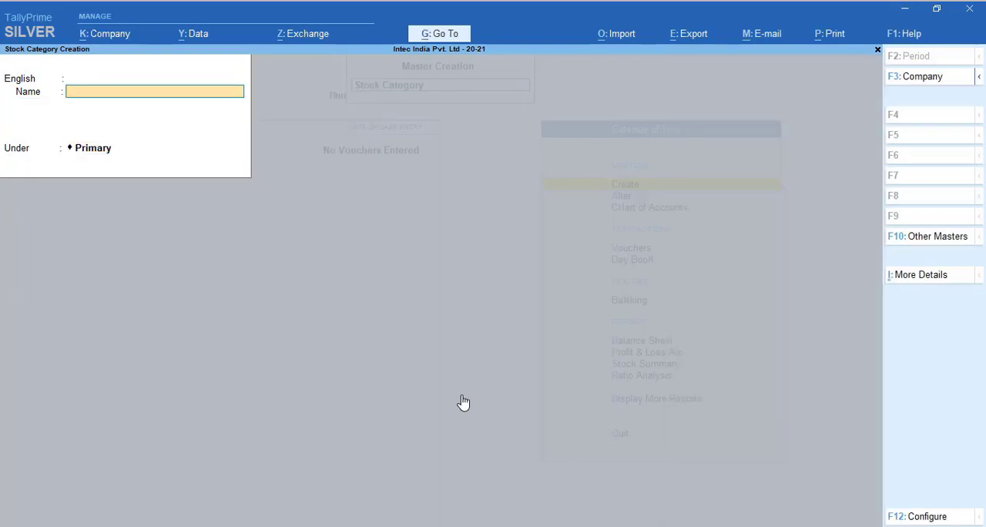
key(Escape)
key(Escape)
key(Escape)
key(Escape)
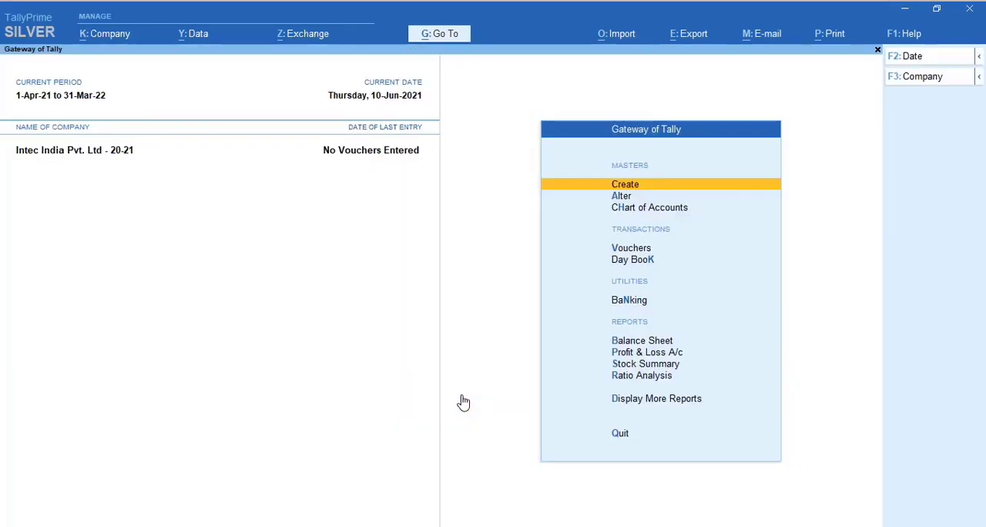
Open the creation form for a new stock item from the inventory masters
key(Down)
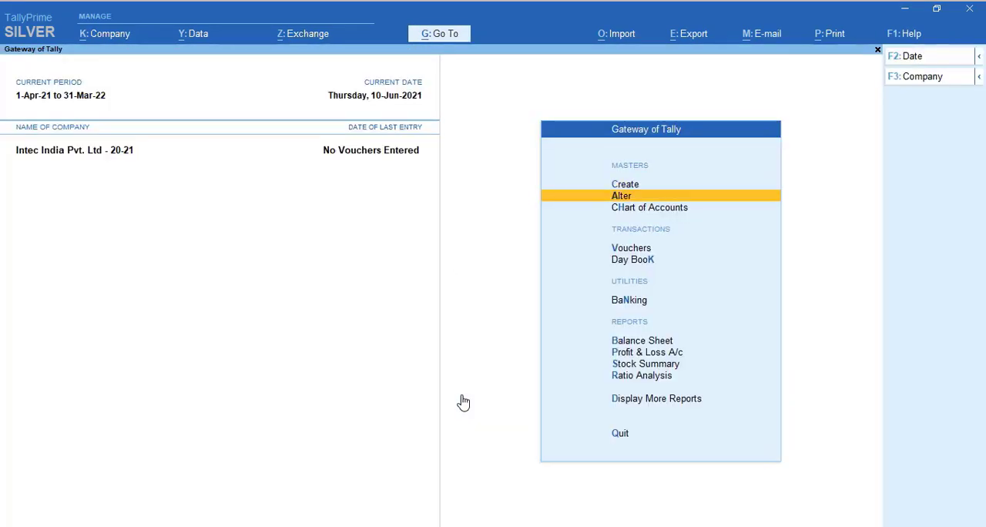
key(Up)
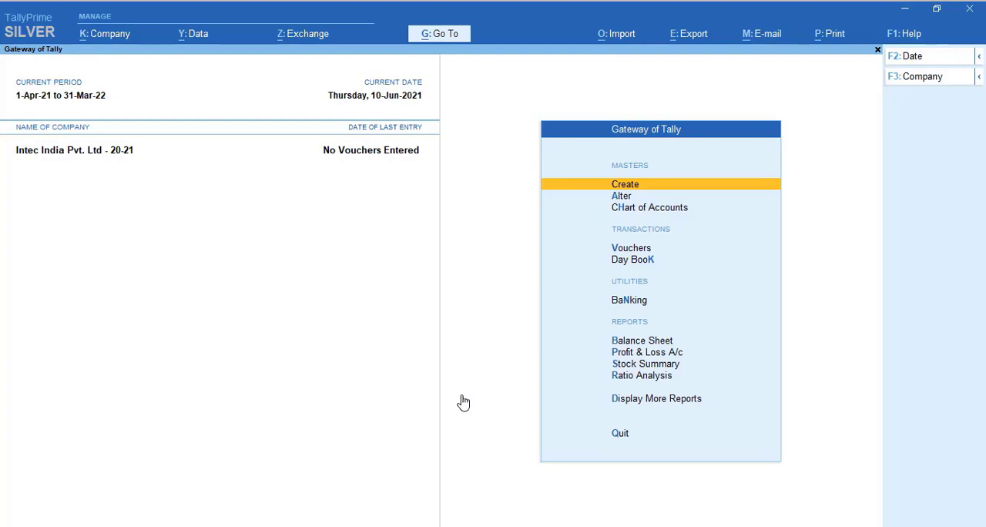
key(Return)
key(Down)
key(Down)
key(Down)
key(Down)
key(Down)
key(Down)
key(Down)
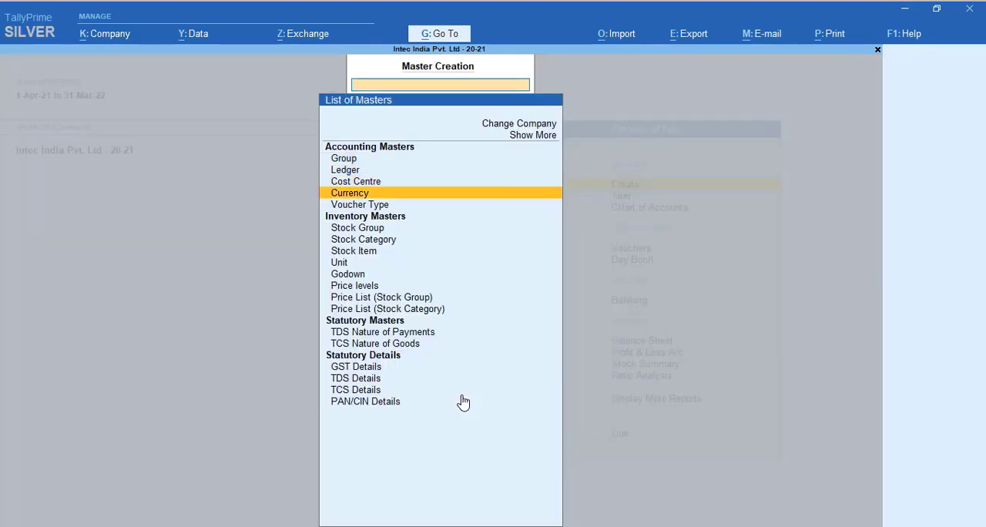
key(Return)
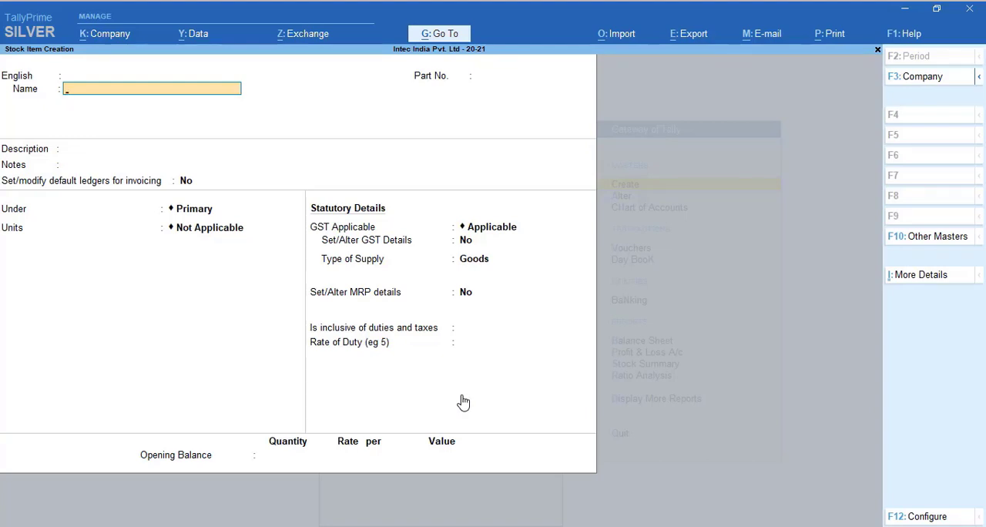
Name the new stock item Hp Laptop 10 "_LP123
text(Hp Laptop)
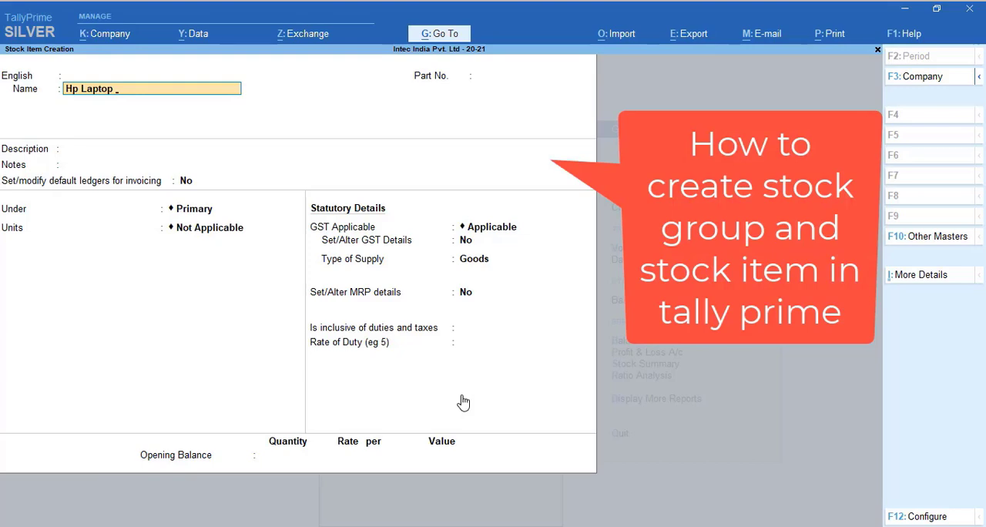
text(3)
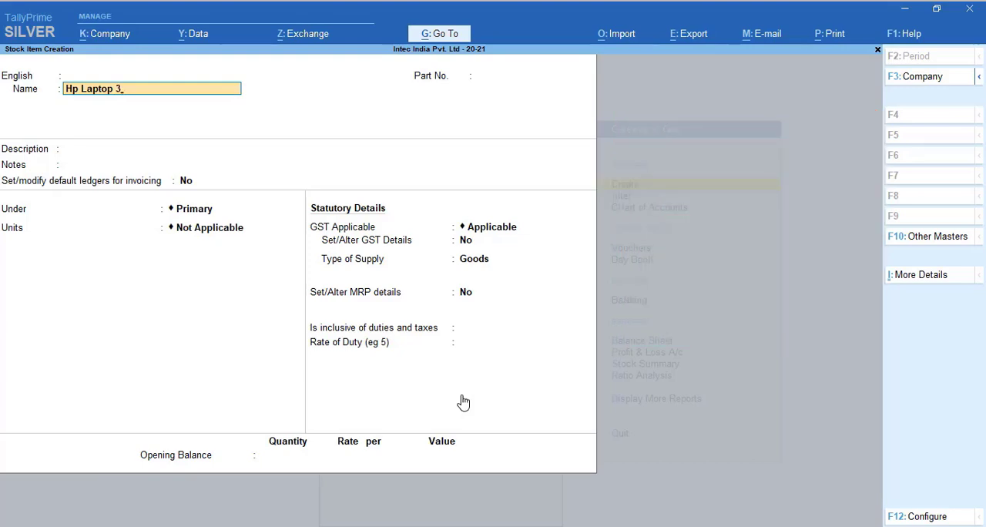
key(BackSpace)
text(10 inc)
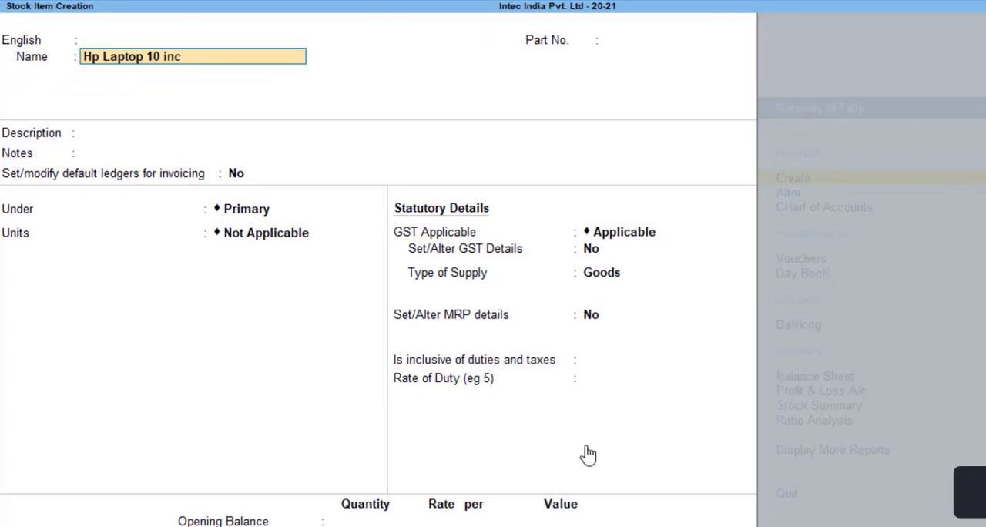
text(h)
key(BackSpace)
key(BackSpace)
key(BackSpace)
key(BackSpace)
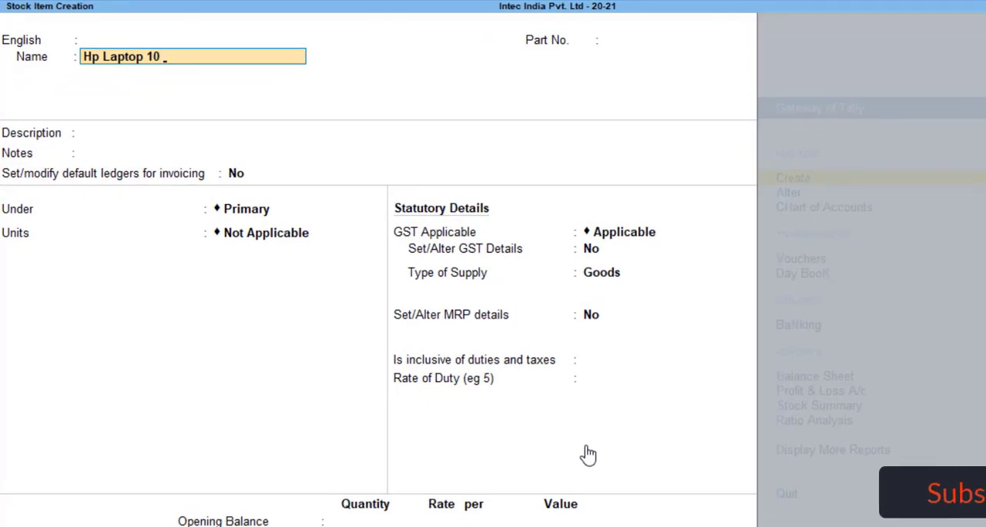
text("")
key(BackSpace)
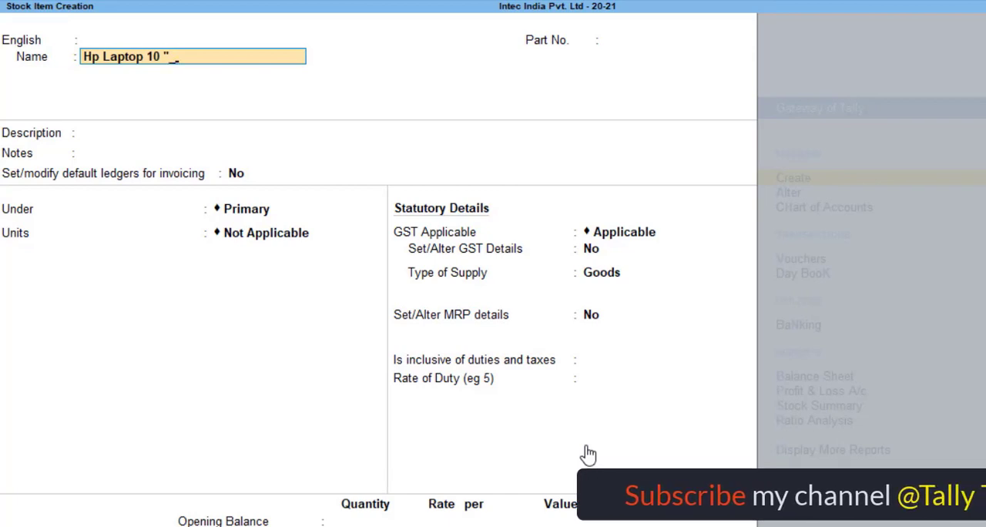
key(BackSpace)
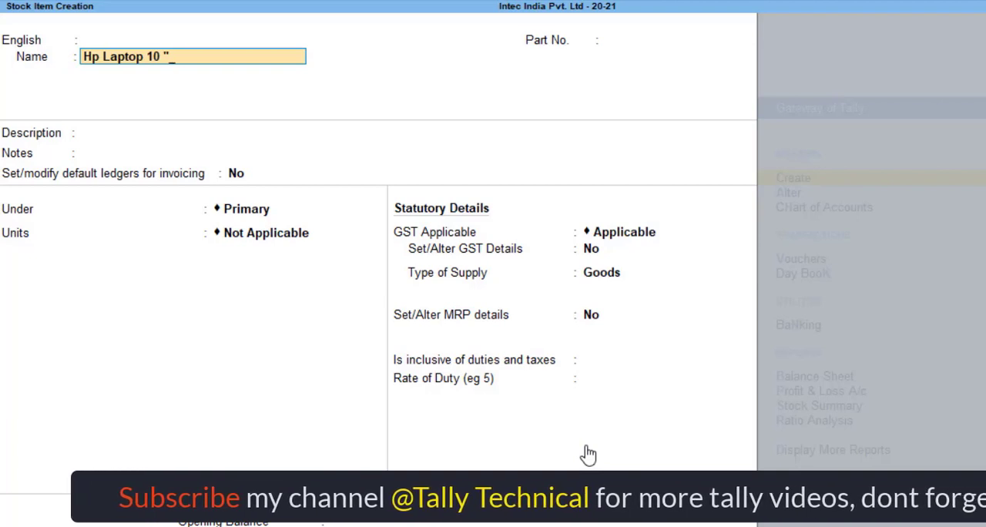
text(L)
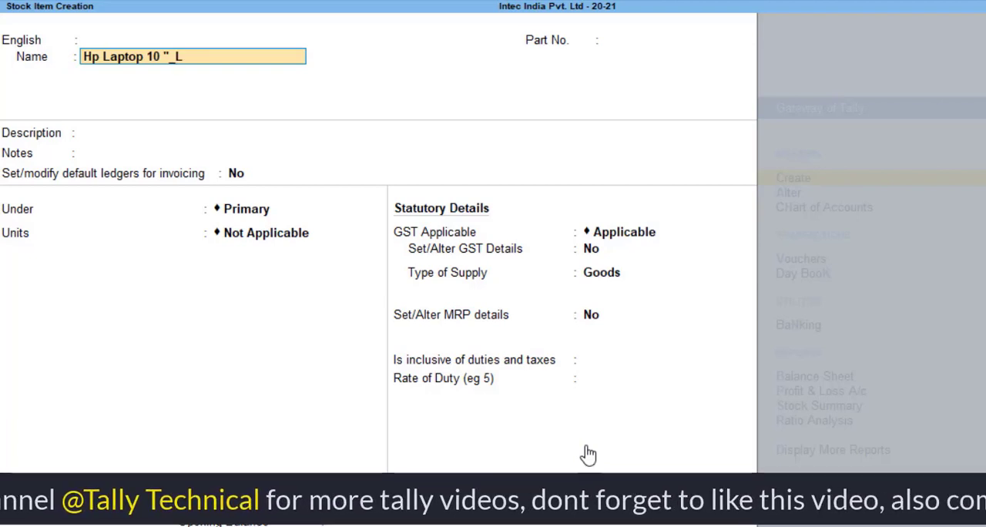
text(p)
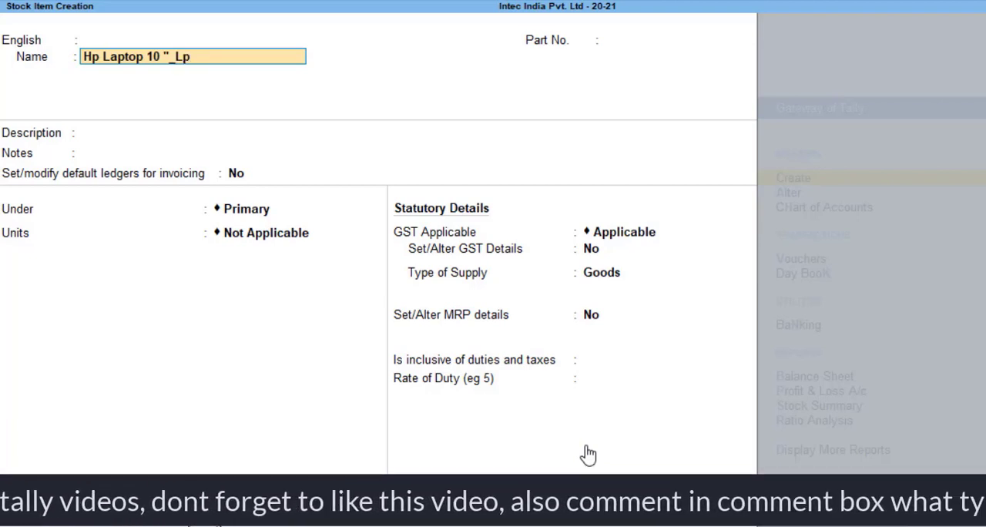
key(BackSpace)
text(P)
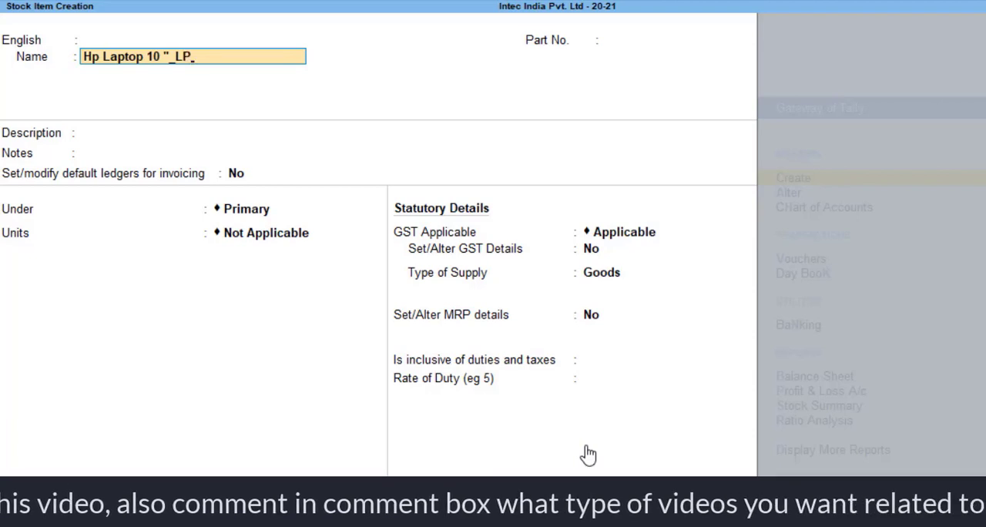
text(123)
key(Return)
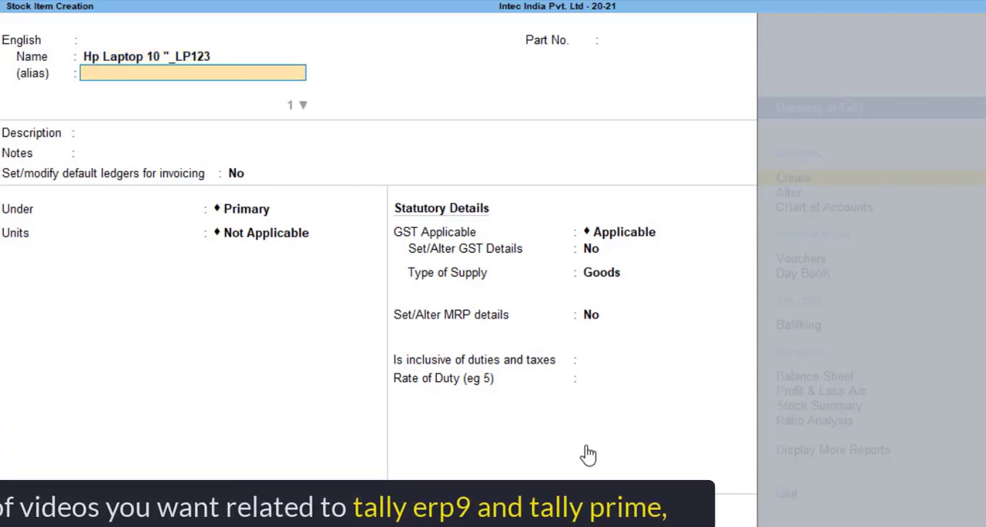
Leave the alias, part number, description and notes blank, and place the item under the HP stock group
key(Return)
key(Return)
key(Return)
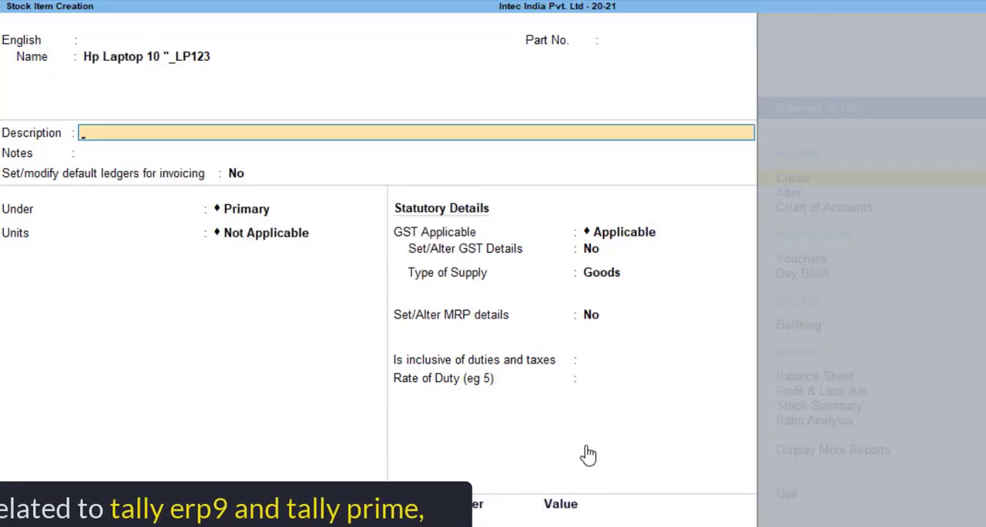
key(BackSpace)
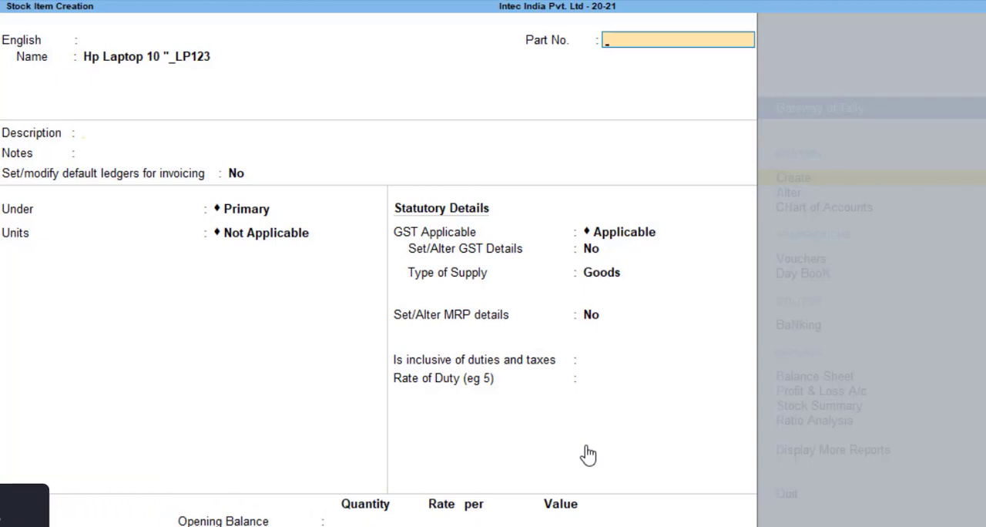
key(Return)
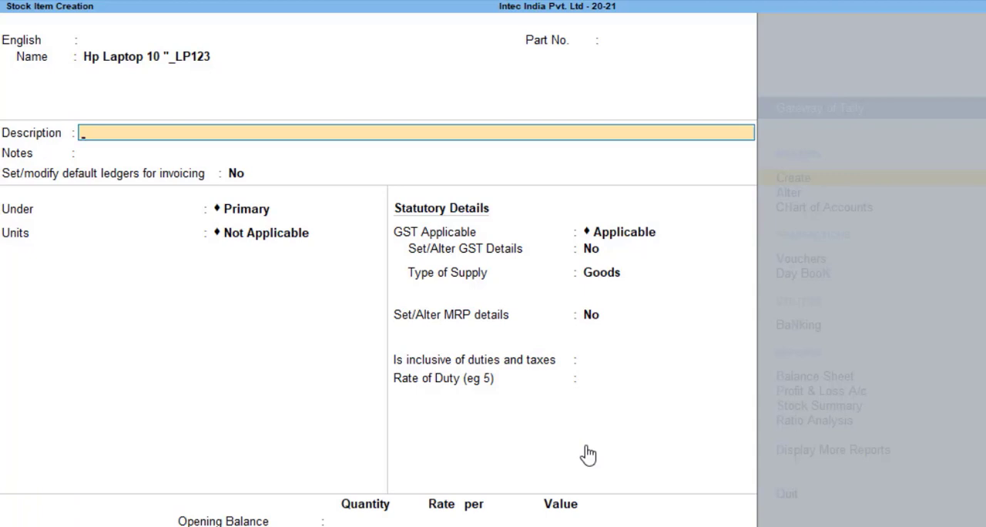
key(Return)
key(Return)
key(Return)
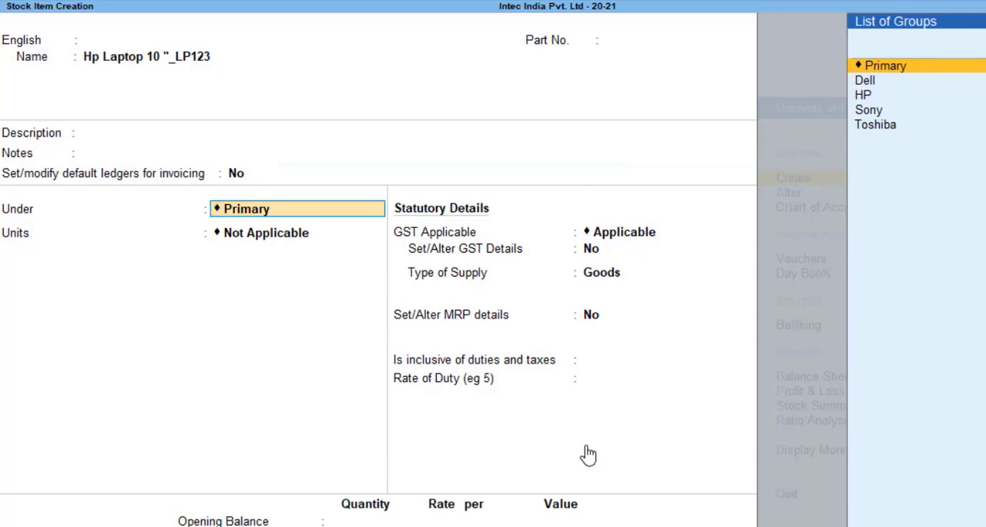
key(Down)
key(Down)
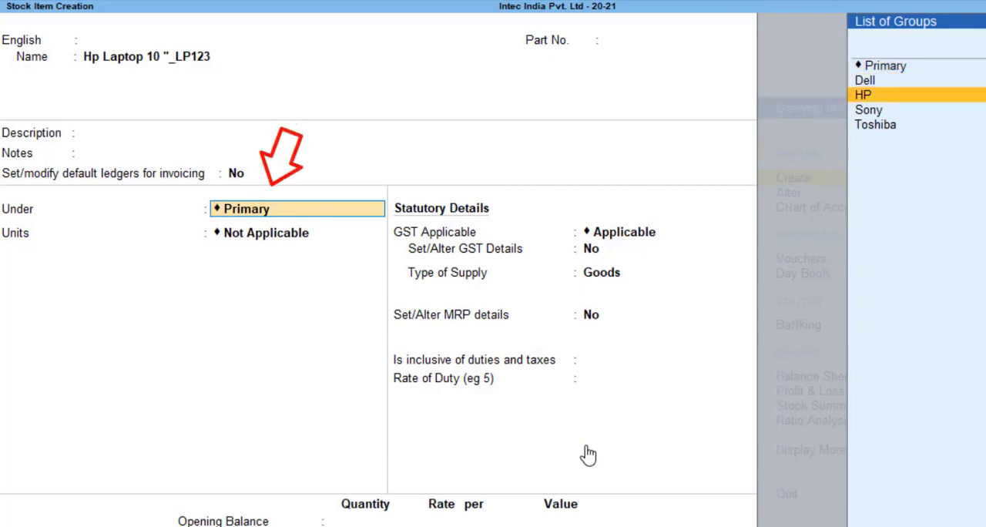
key(Return)
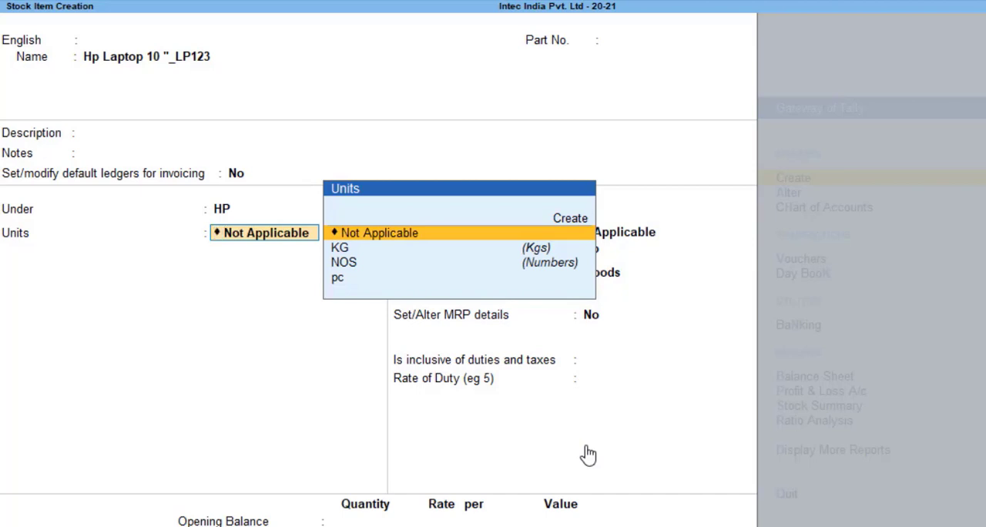
key(Up)
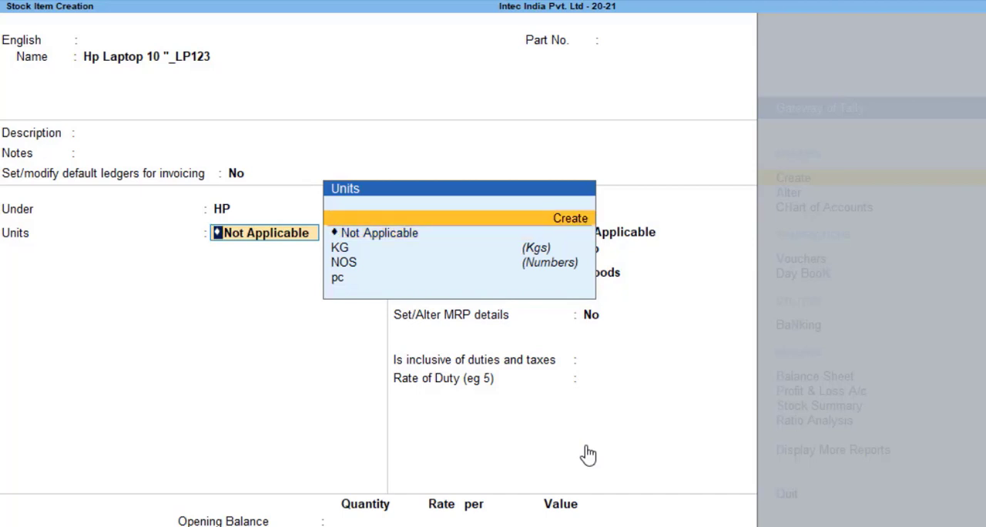
key(Return)
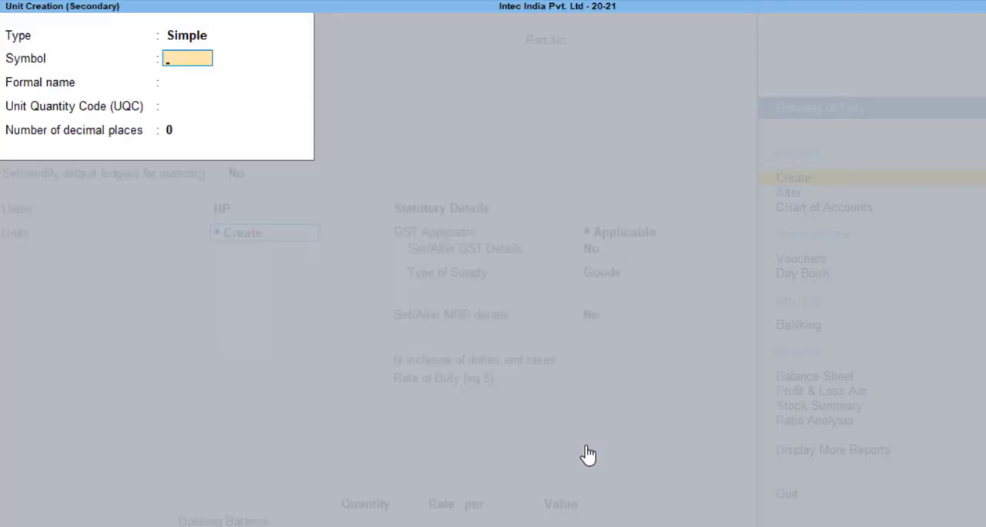
key(Escape)
Set the stock item's unit of measure to pc
key(Down)
key(Down)
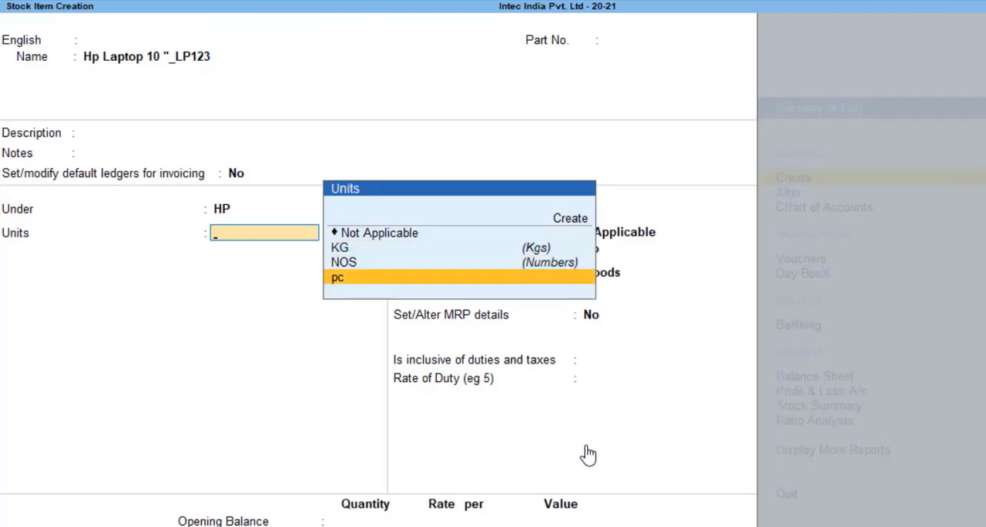
key(Return)
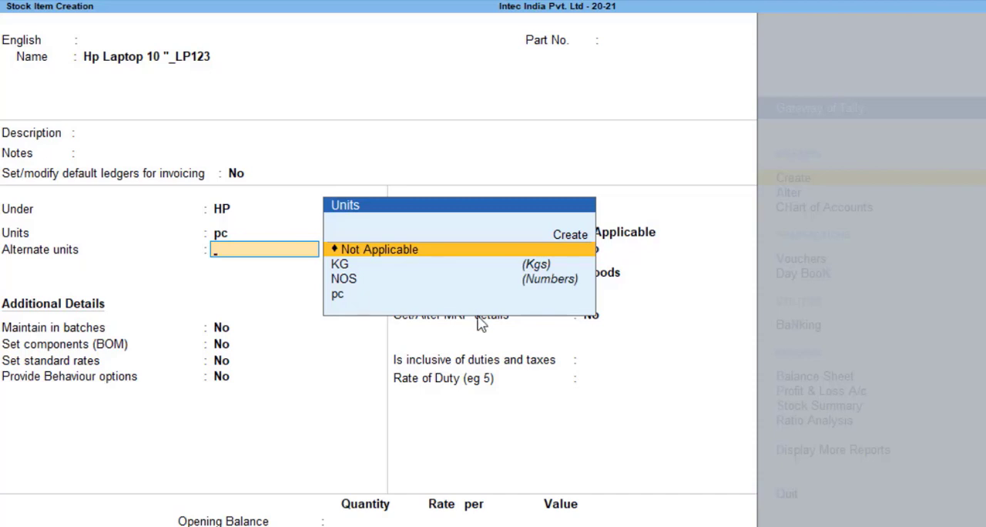
Open the stock item configuration and set Show more configurations to Yes
key(F12)
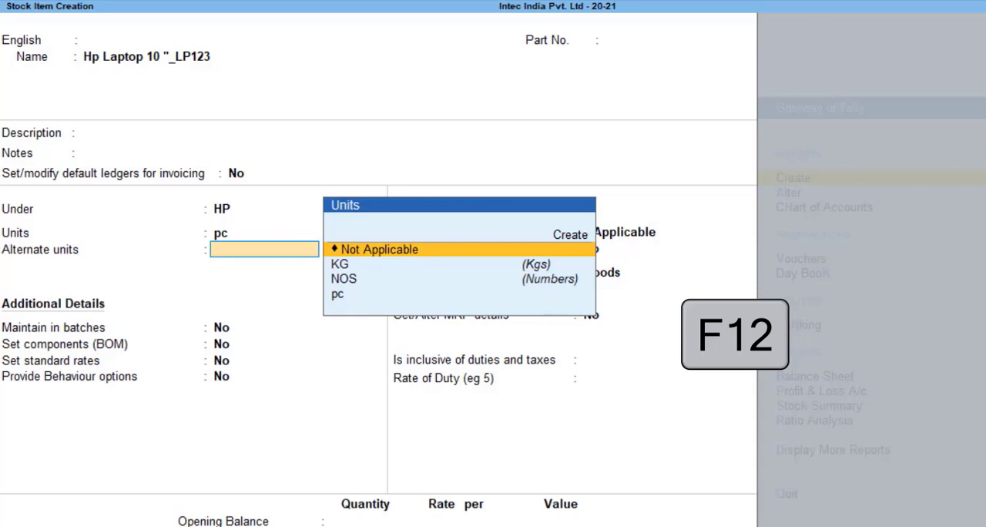
key(F12)
key(Up)
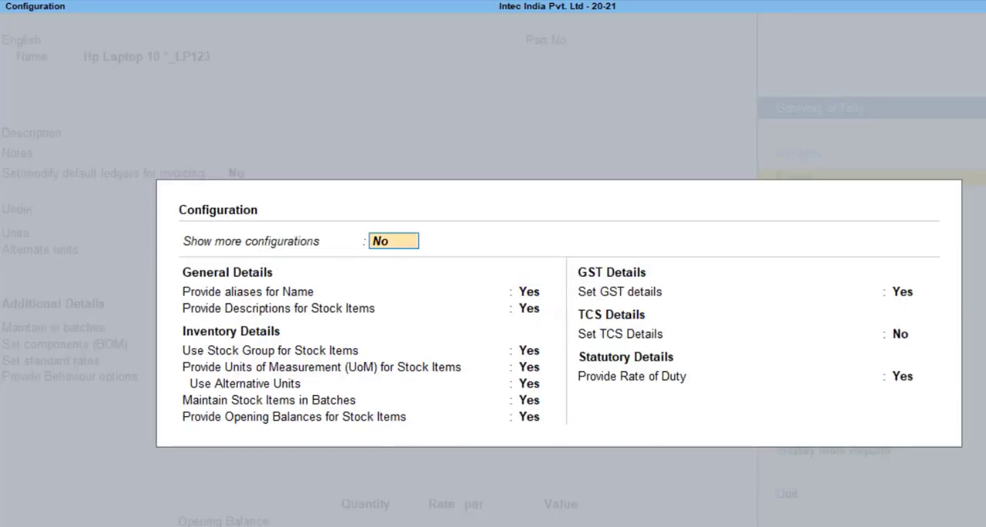
text(y)
key(Return)
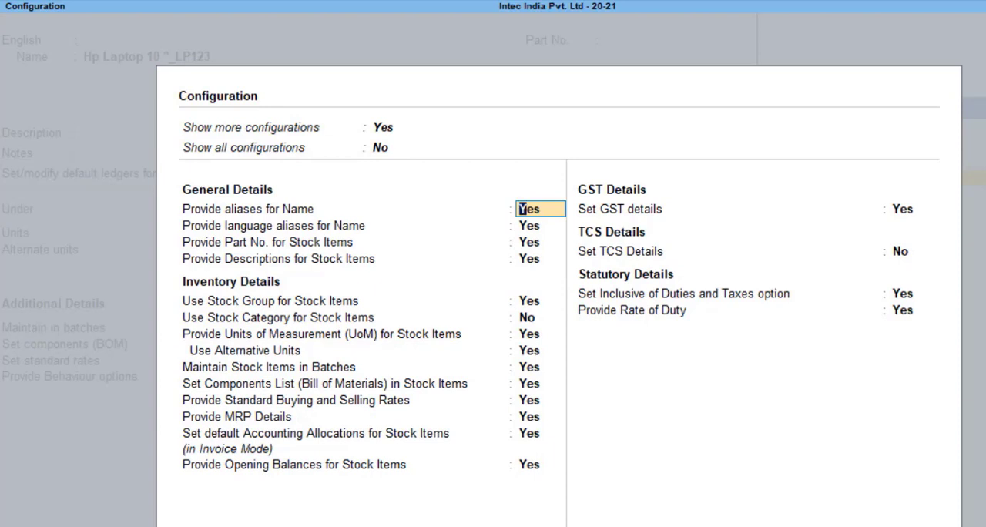
Set Use Stock Category for Stock Items to Yes, keeping the general details and stock group options enabled
key(Return)
key(Return)
key(Return)
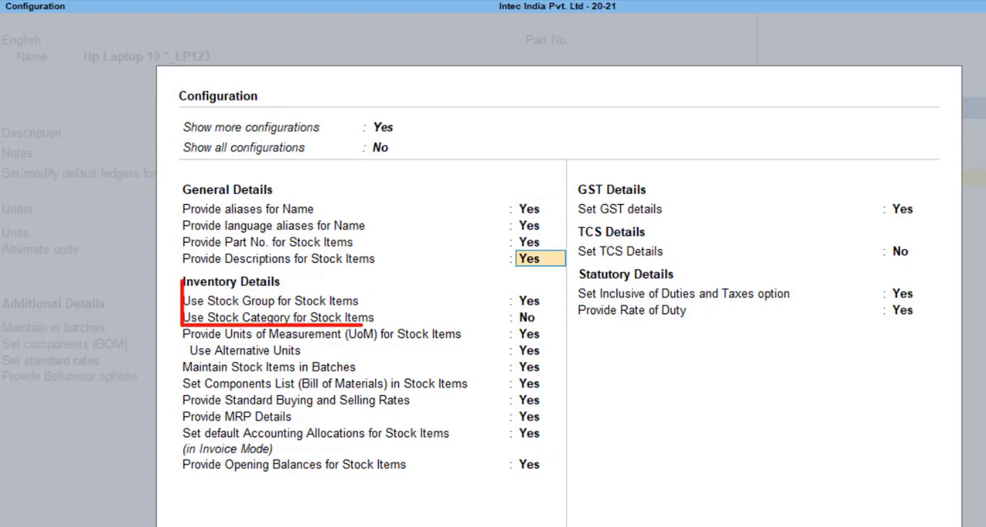
key(Return)
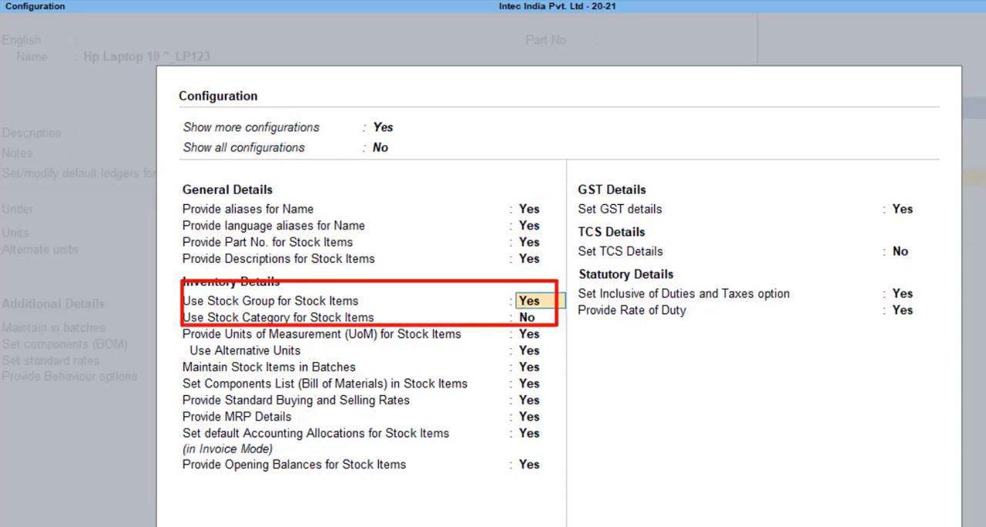
key(Return)
text(y)
key(Return)
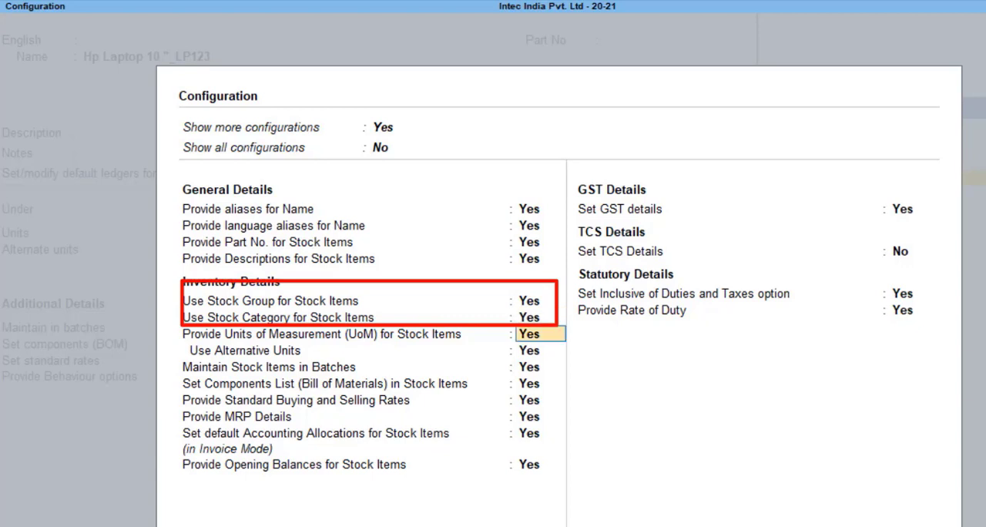
Accept the configuration and assign the item to the 10 inch category, keeping unit pc with alternate units Not Applicable
key(ctrl+a)
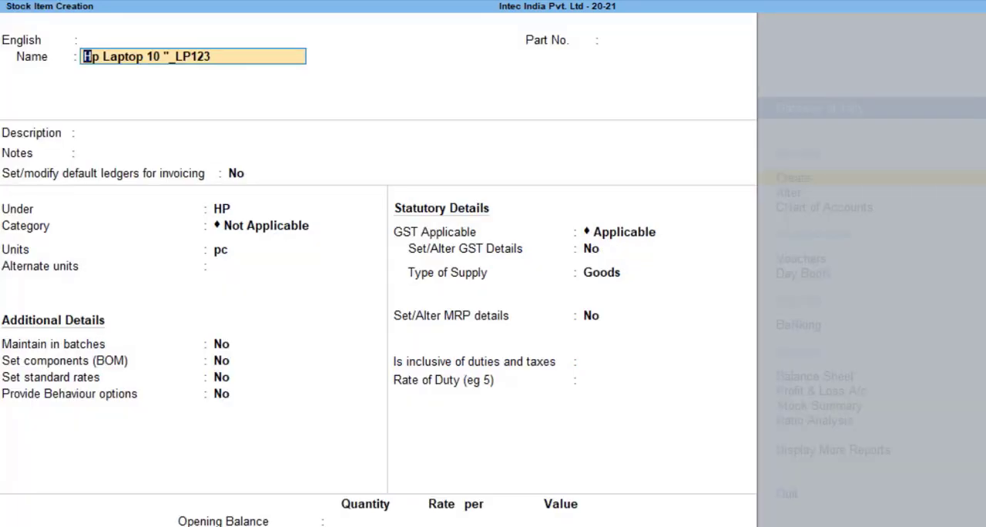
key(Return)
key(Return)
key(Return)
key(Return)
key(Return)
key(Return)
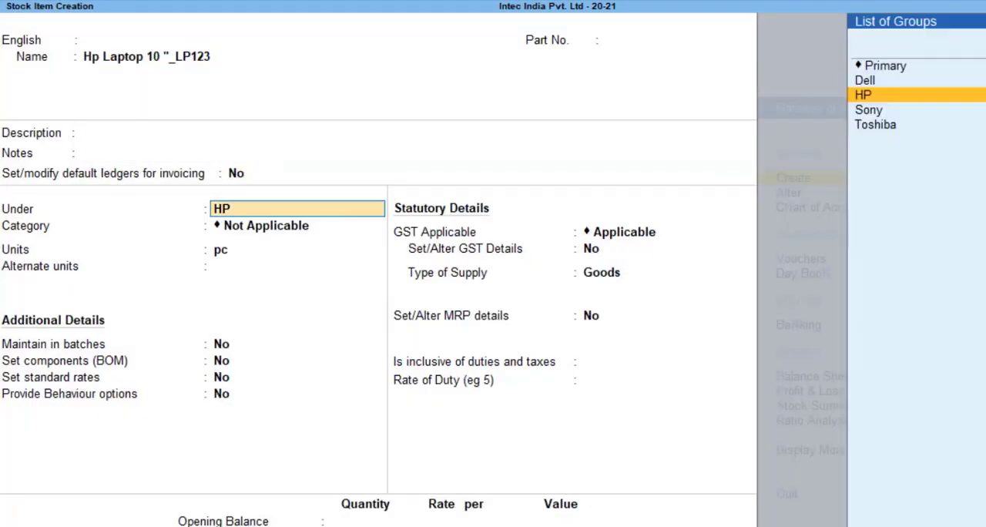
key(Return)
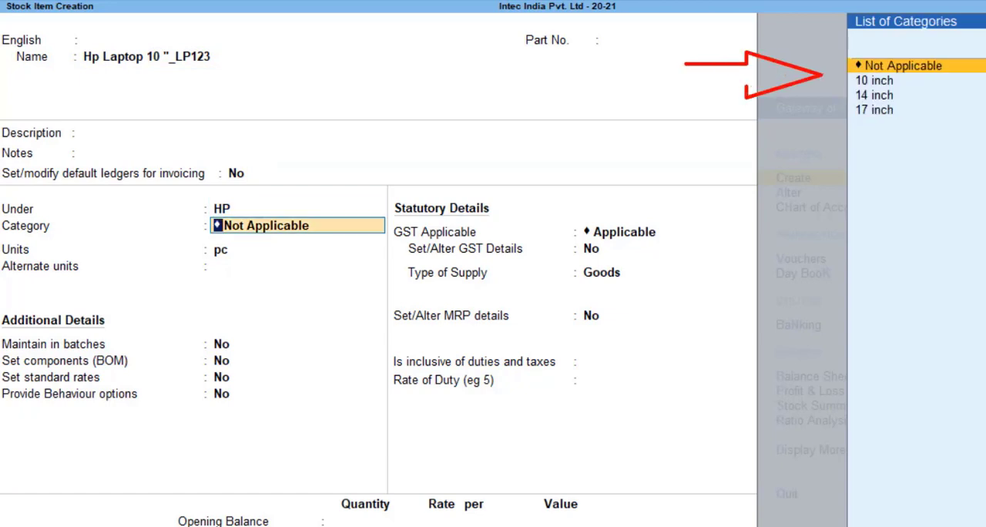
key(Down)
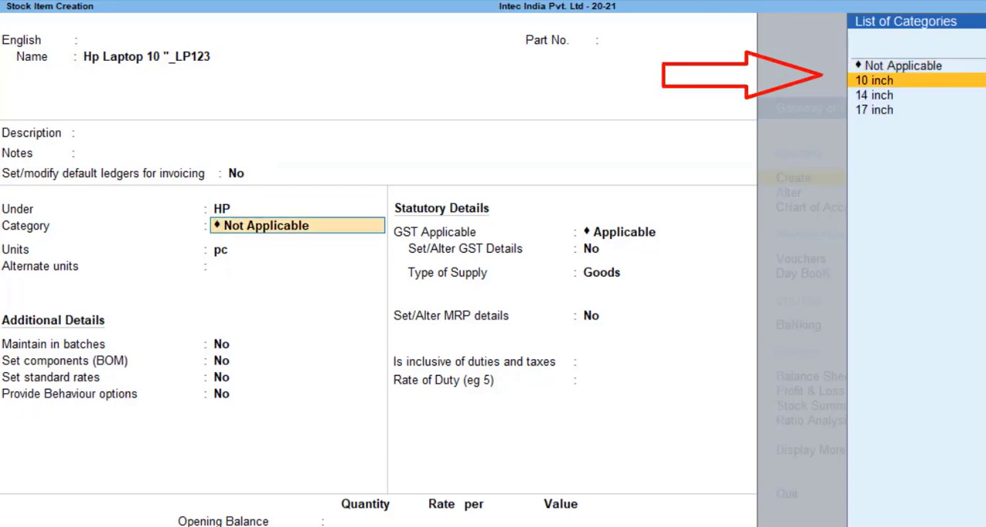
key(Return)
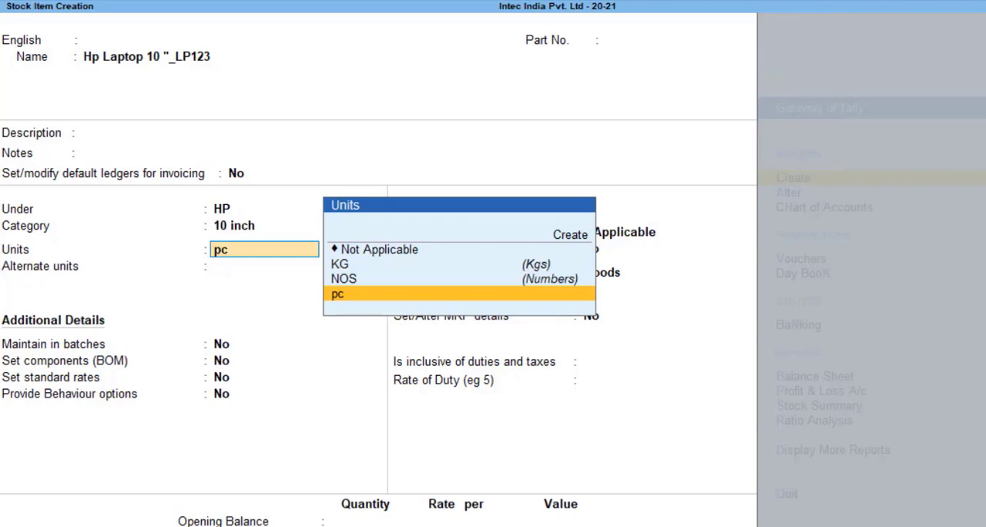
key(Return)
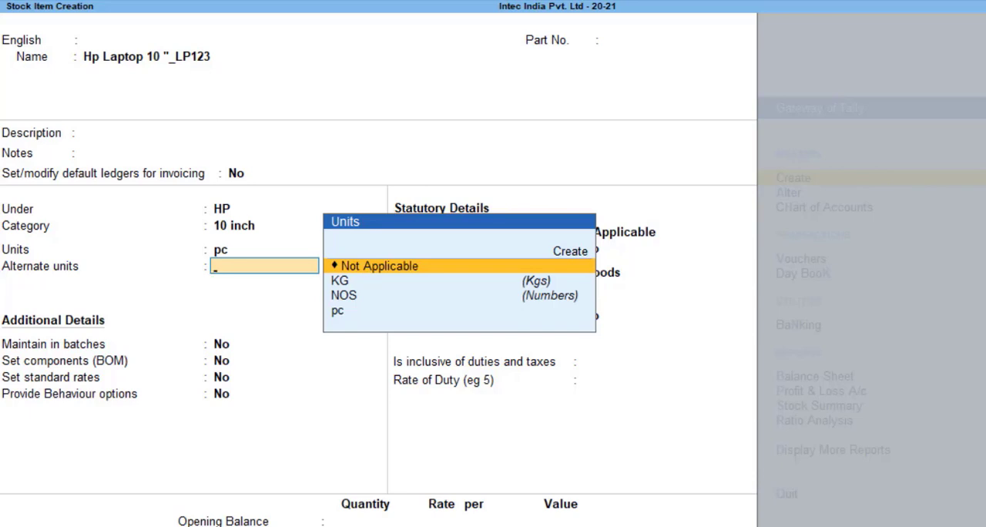
key(Return)
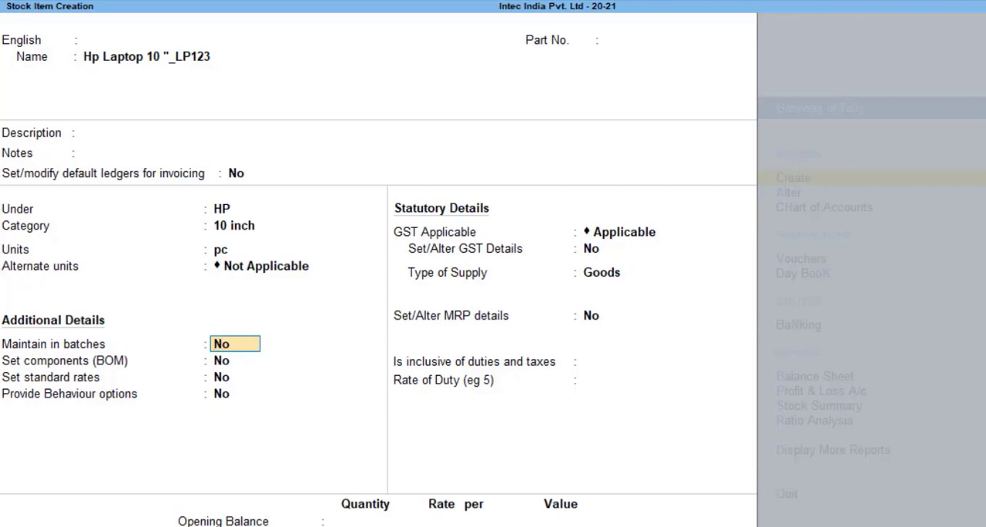
Set Maintain in batches to Yes, leaving Track date of manufacturing and Set components (BOM) at No
text(Y)
key(Return)
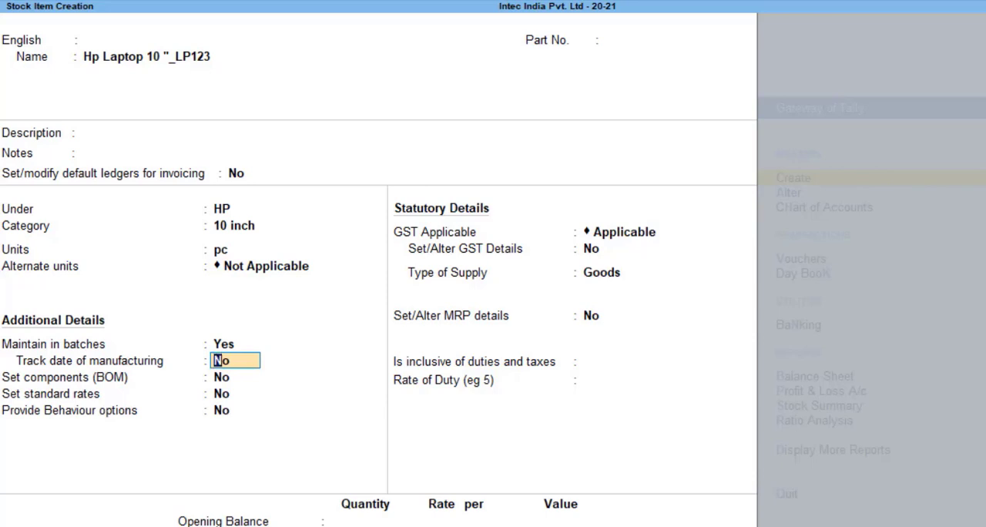
key(Return)
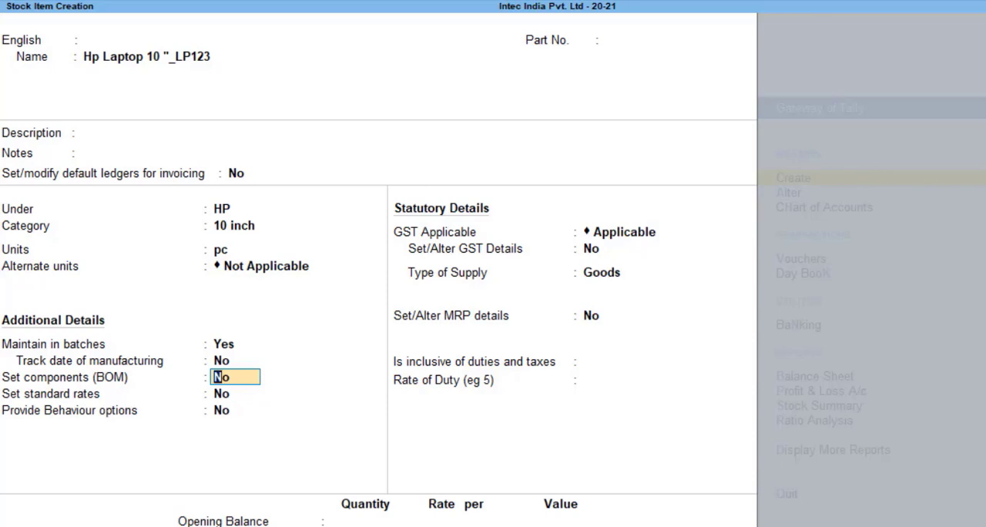
key(Return)
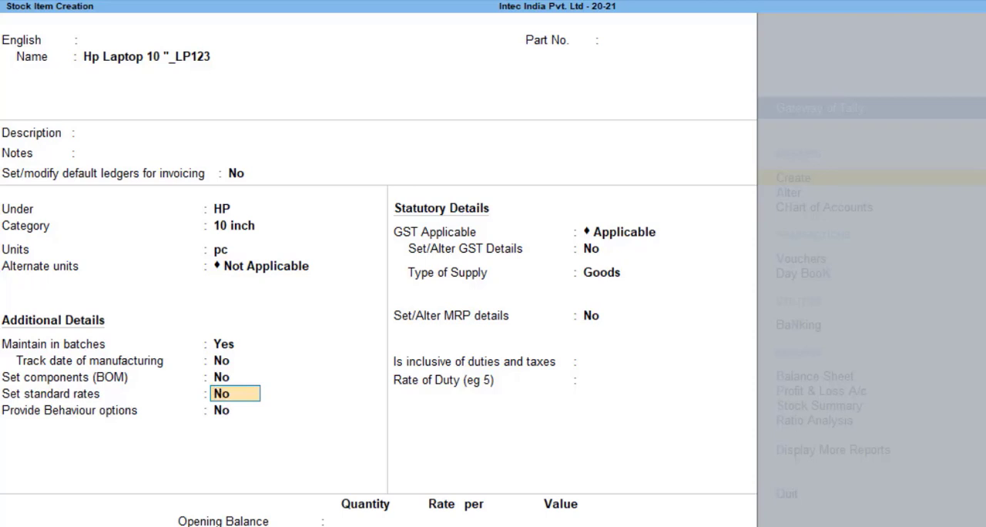
Enable standard rates for the item and enter a standard cost of 25,000 per pc applicable from 1-Apr-20
text(Y)
key(Return)
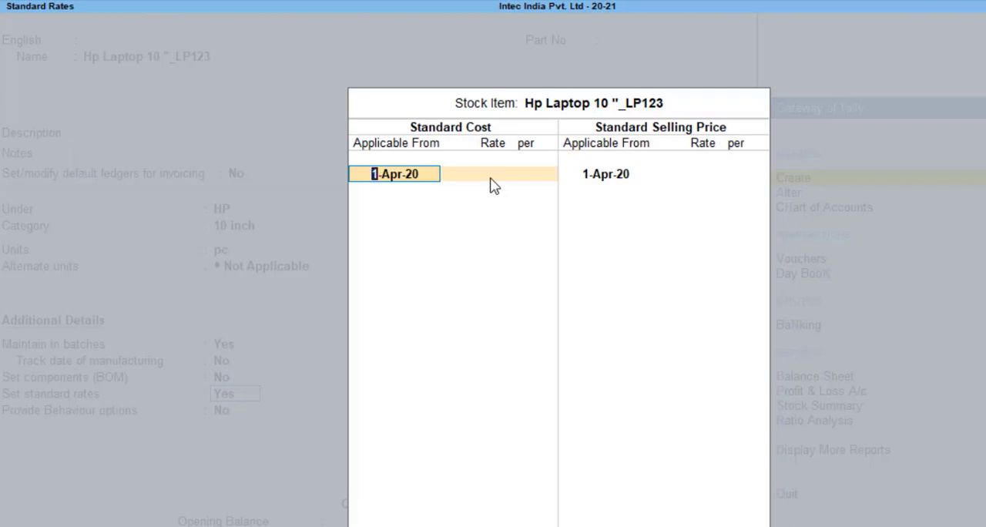
key(Return)
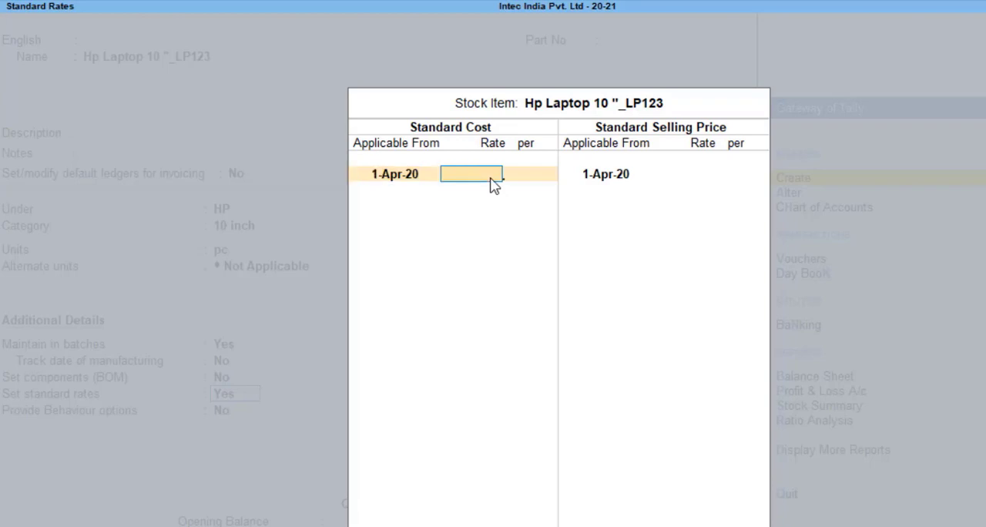
text(250)
text(00)
key(Return)
key(Return)
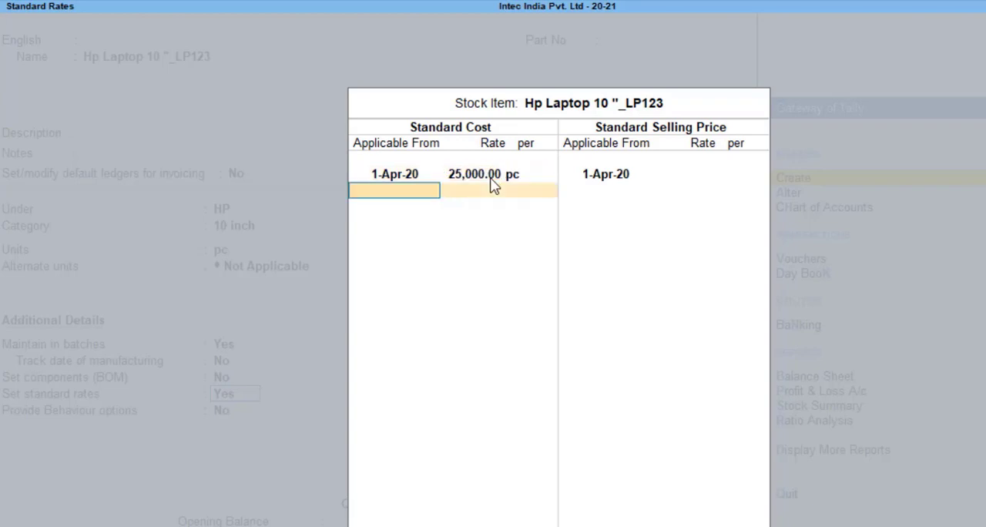
key(Return)
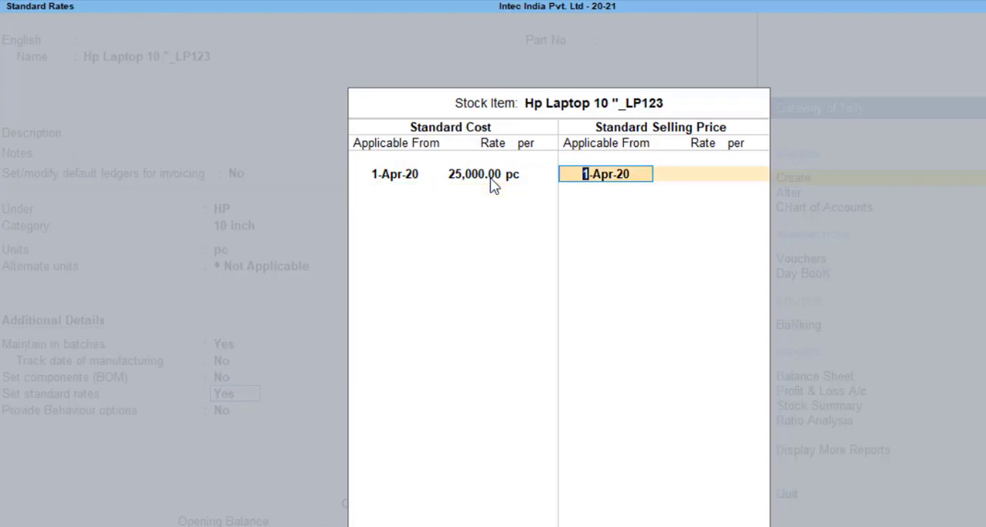
Enter a standard selling price of 30,000 per pc applicable from 1-Apr-20
key(Return)
text(30000)
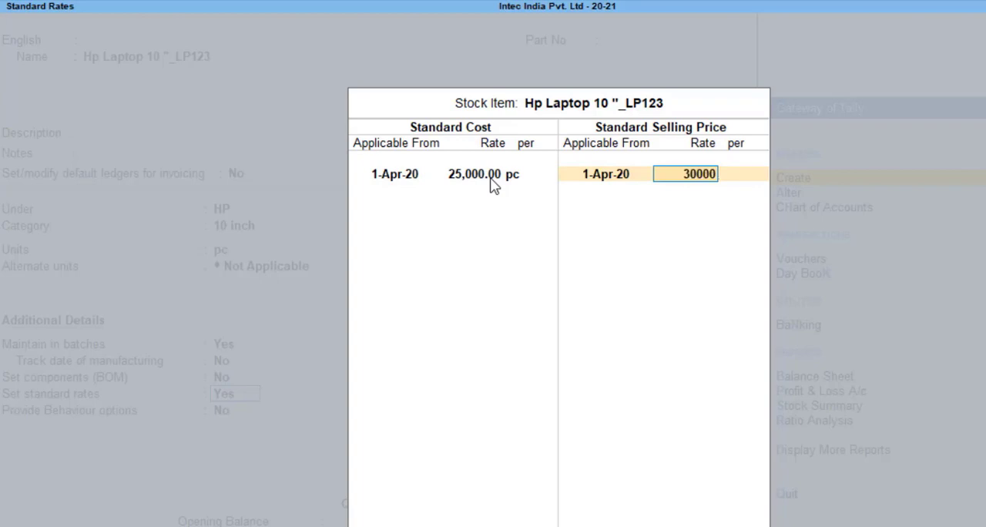
key(Return)
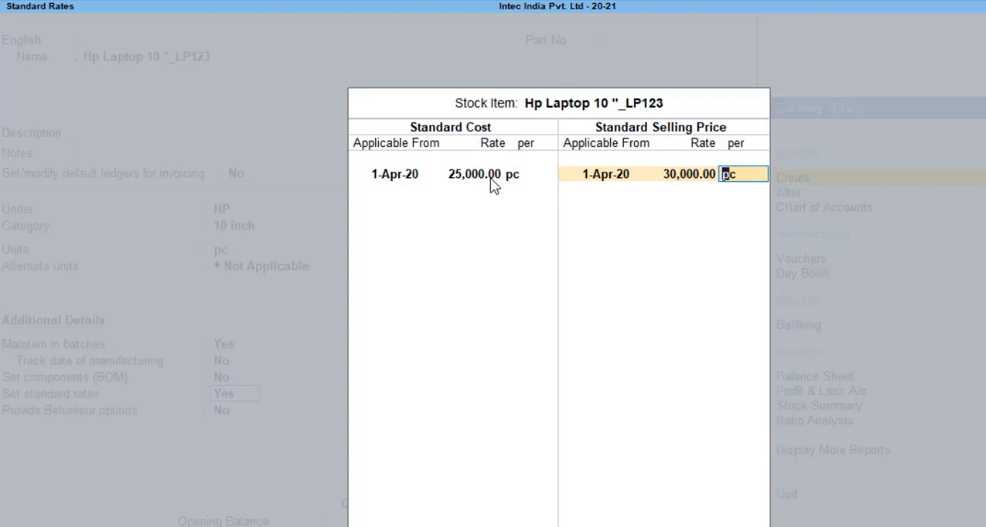
key(Return)
key(BackSpace)
key(Return)
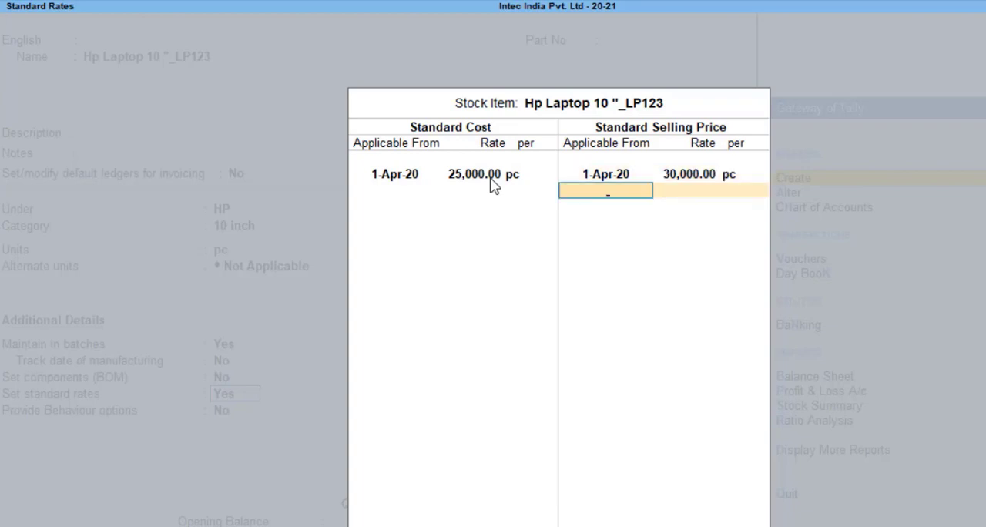
Return to the standard cost list and add a second rate of 26,000 per pc applicable from 1-May-21
key(BackSpace)
key(BackSpace)
key(BackSpace)
key(BackSpace)
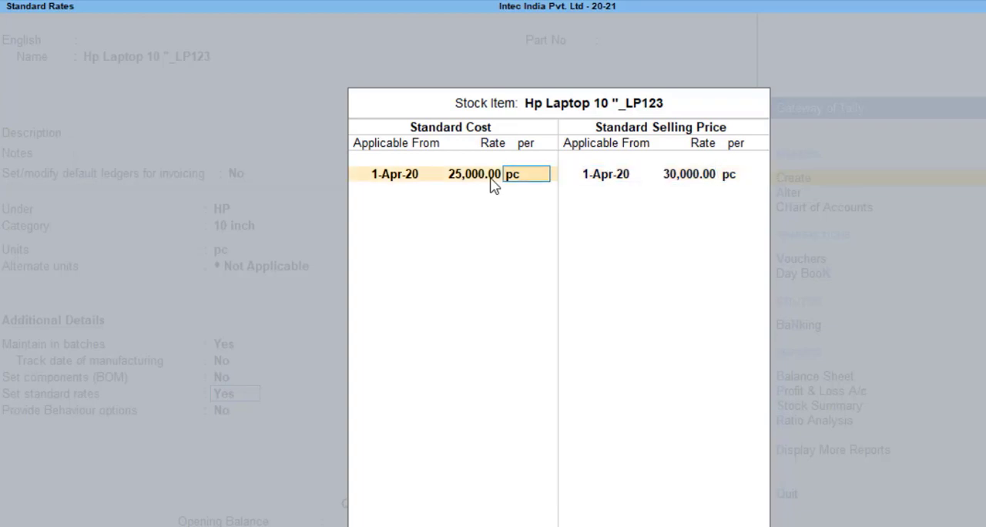
key(BackSpace)
key(BackSpace)
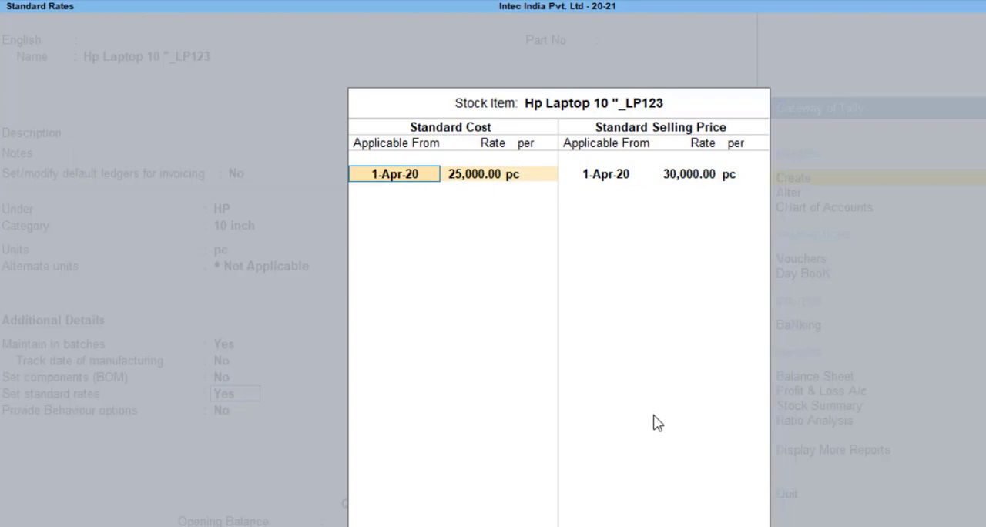
key(Return)
key(Return)
key(Return)
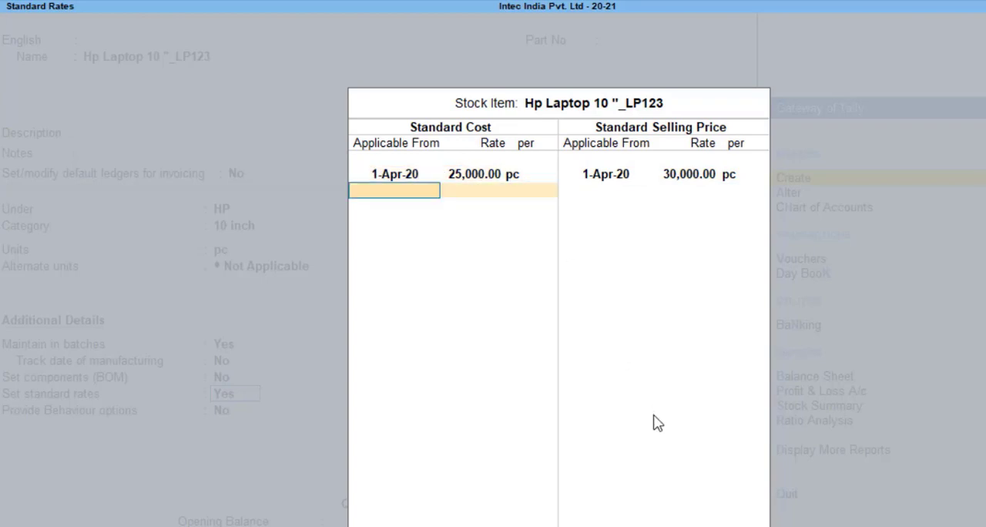
text(1MAY)
key(Return)
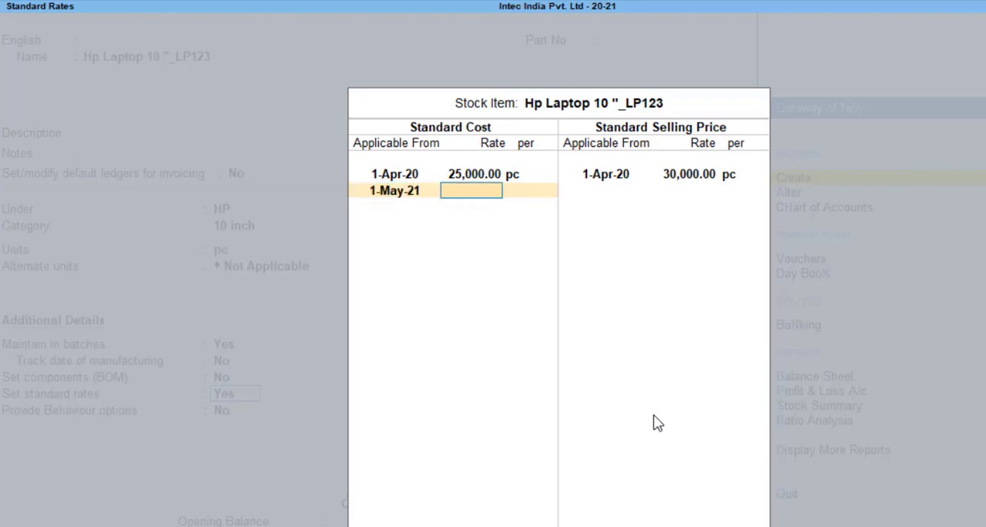
text(26,)
text(000)
key(Return)
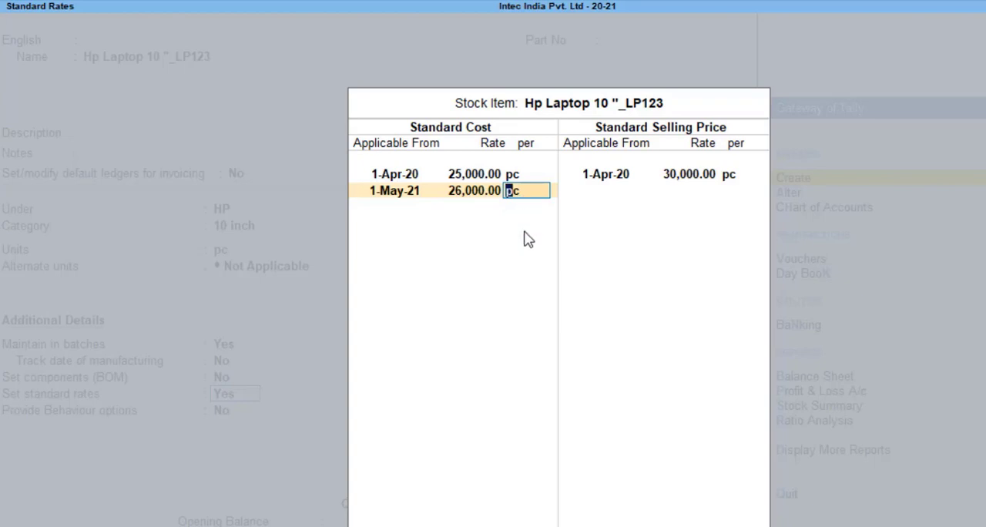
key(Return)
key(Return)
key(Return)
key(Return)
key(Return)
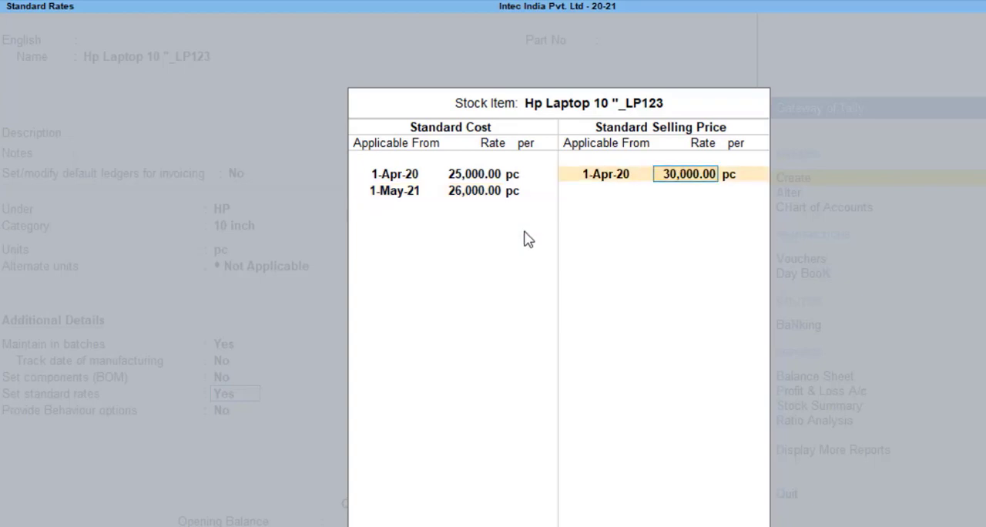
Add a second standard selling price row with the applicable date 1-May-20
text(1)
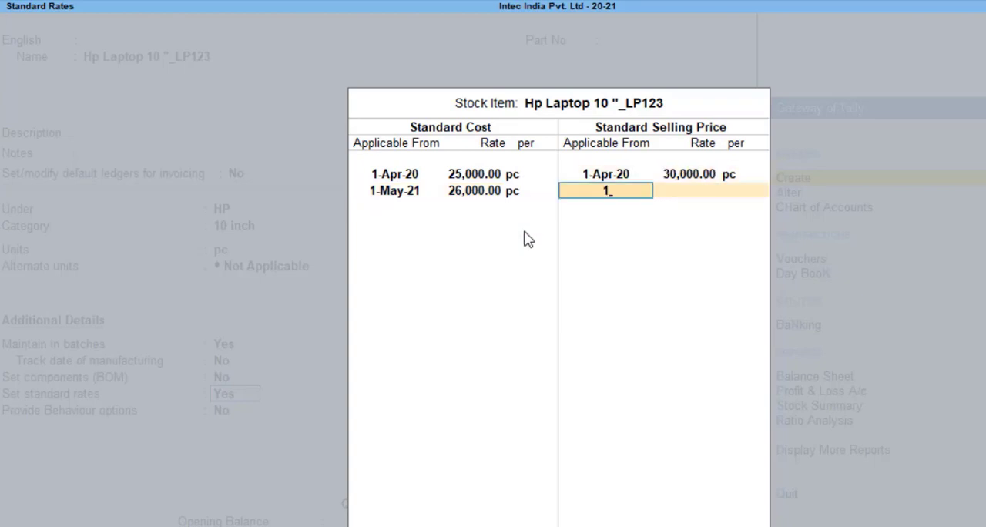
text(may)
key(Return)
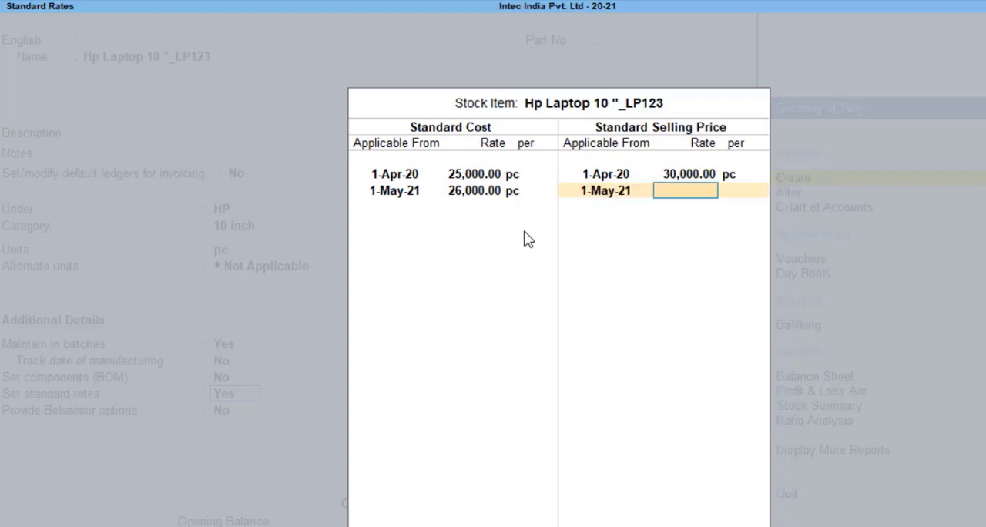
key(BackSpace)
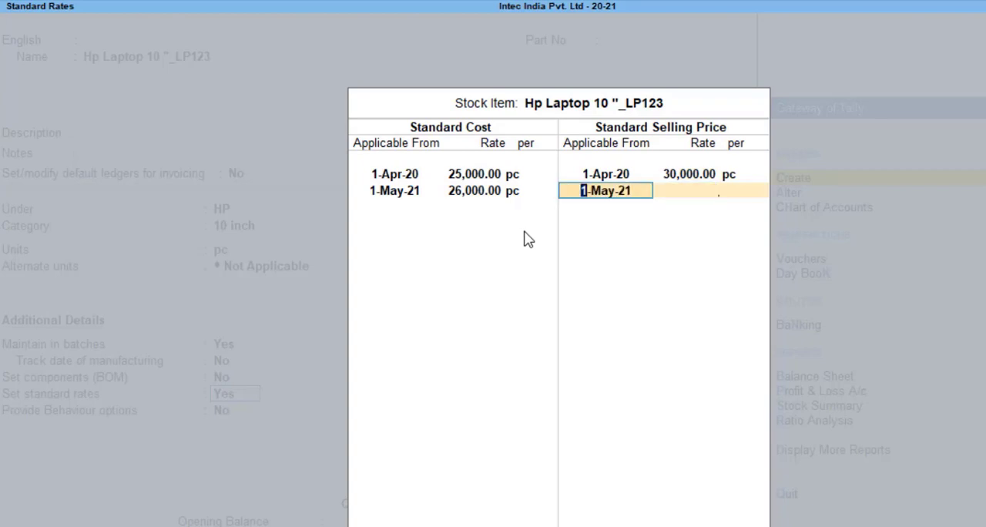
key(End)
key(BackSpace)
text(0)
key(Return)
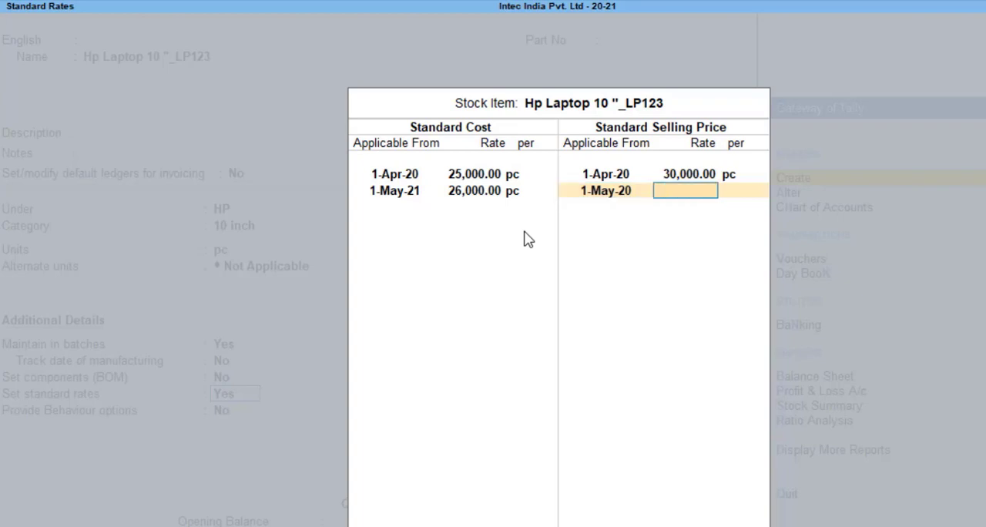
Correct the applicable date of the second standard cost row to 1-May-20
key(BackSpace)
key(BackSpace)
key(BackSpace)
key(BackSpace)
key(BackSpace)
key(BackSpace)
key(BackSpace)
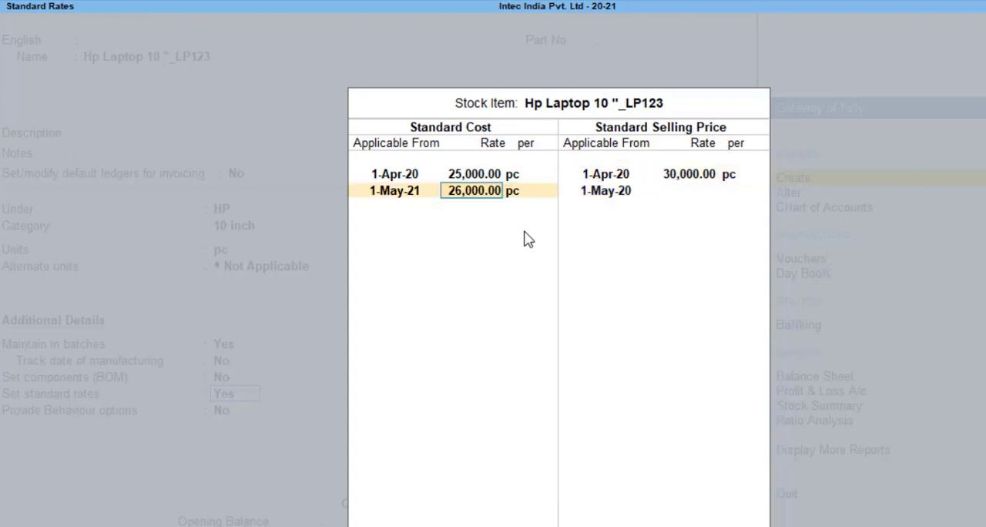
key(BackSpace)
text(0)
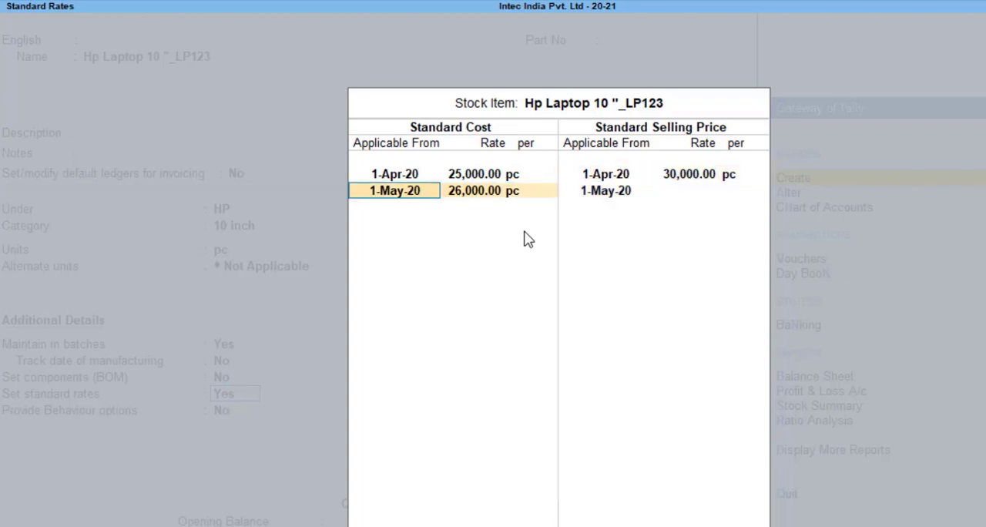
key(Return)
key(Return)
key(Return)
key(Return)
key(Return)
key(Return)
key(Return)
key(Return)
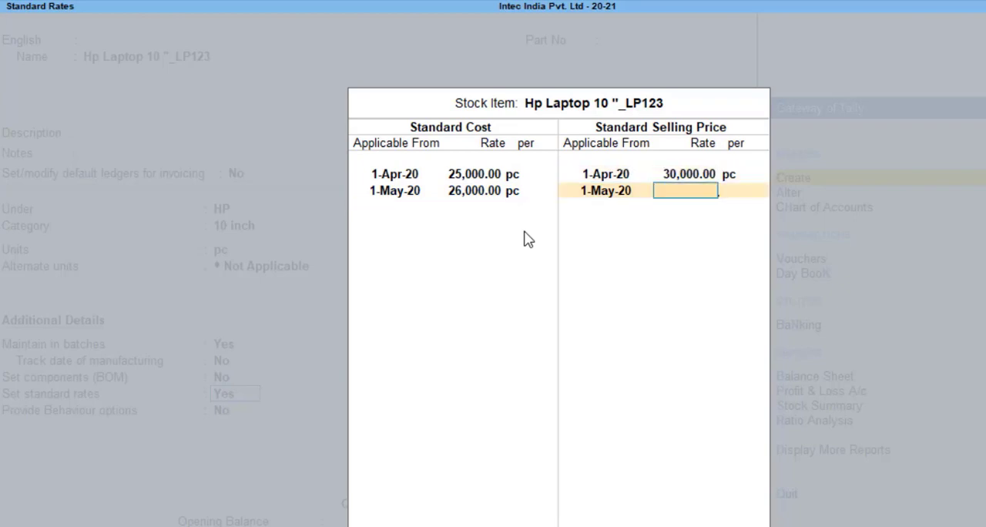
Set the second standard selling price to 32,000 per pc and accept the standard rates
text(32000)
key(Return)
key(Return)
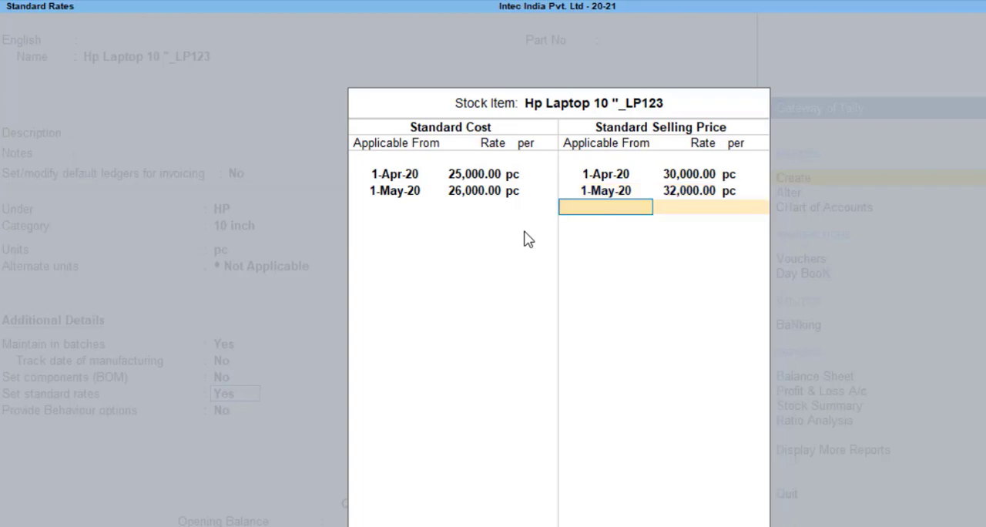
key(Return)
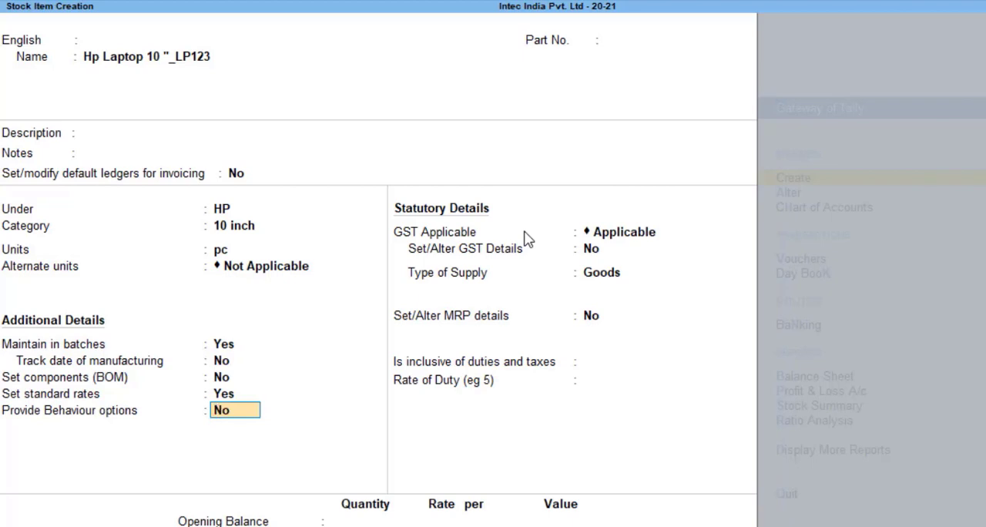
Enable behaviour options for the HP 10-inch laptop and keep all five behaviour settings at No
text(y)
key(Return)
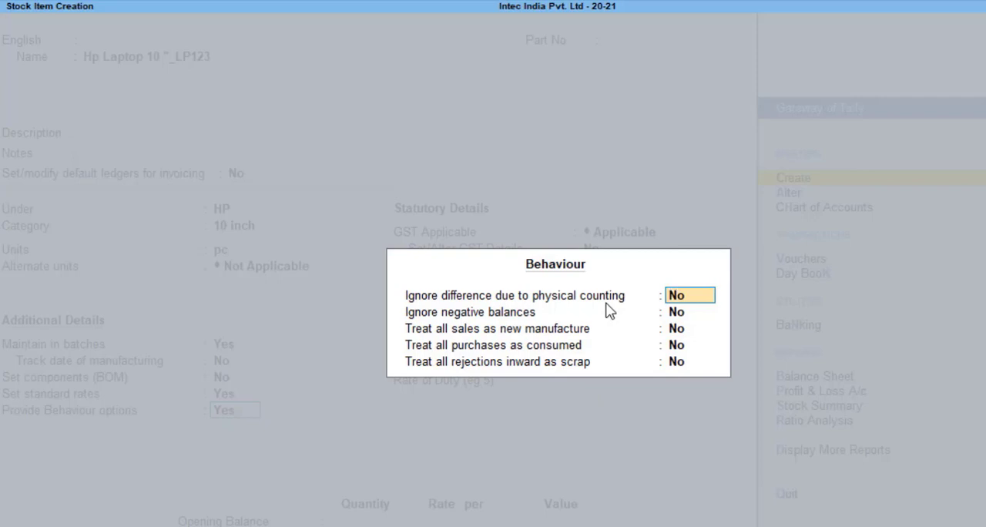
key(Return)
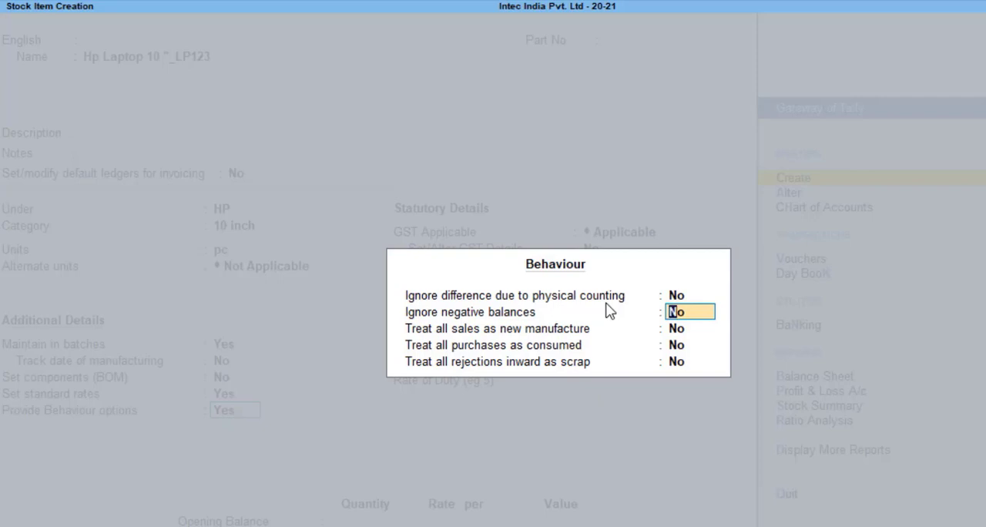
key(Return)
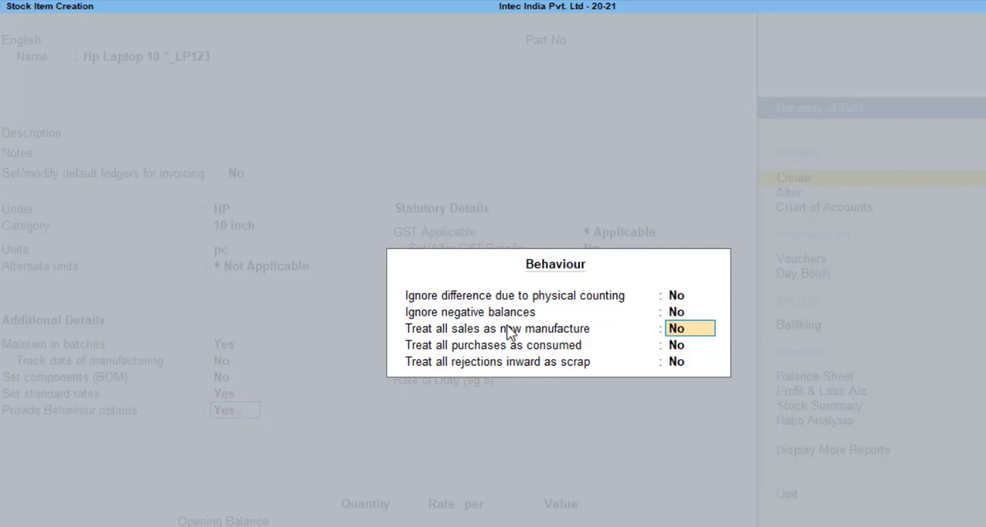
key(Return)
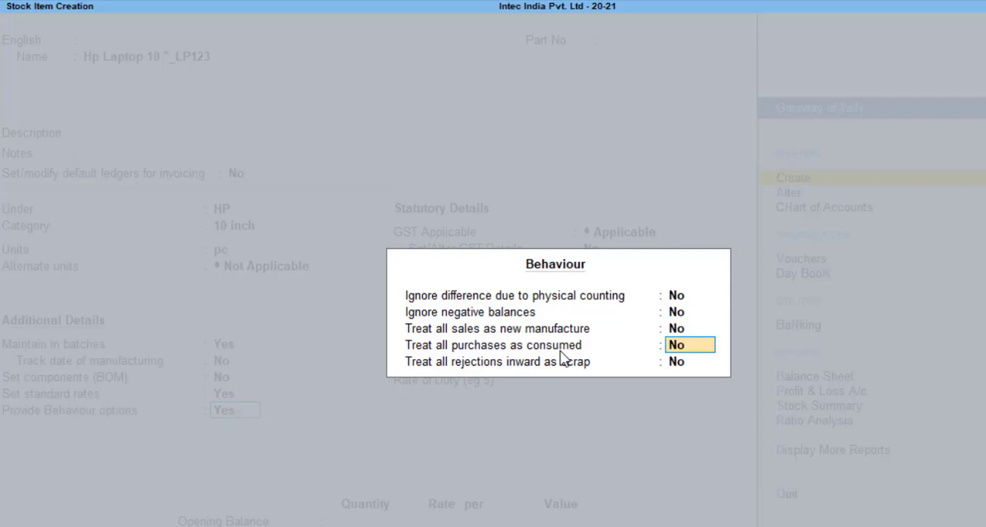
key(Return)
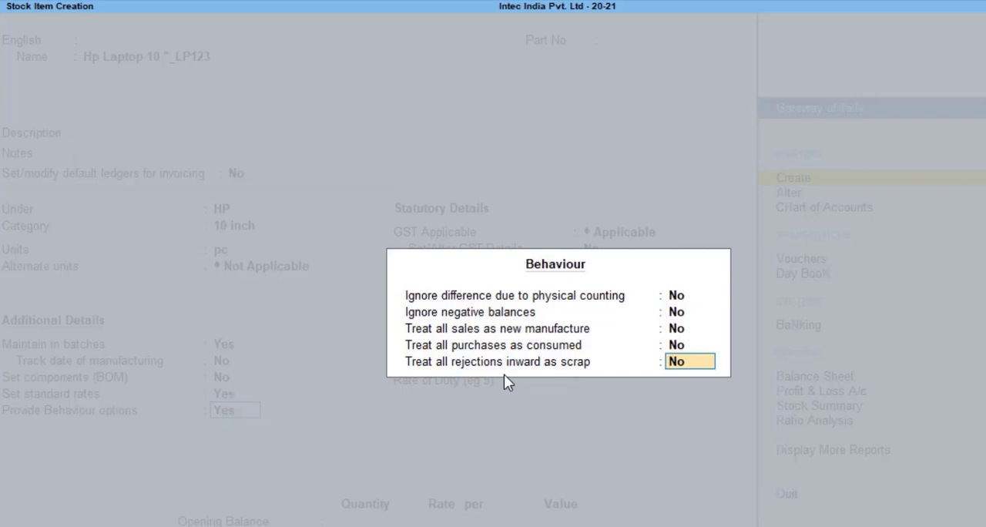
key(Return)
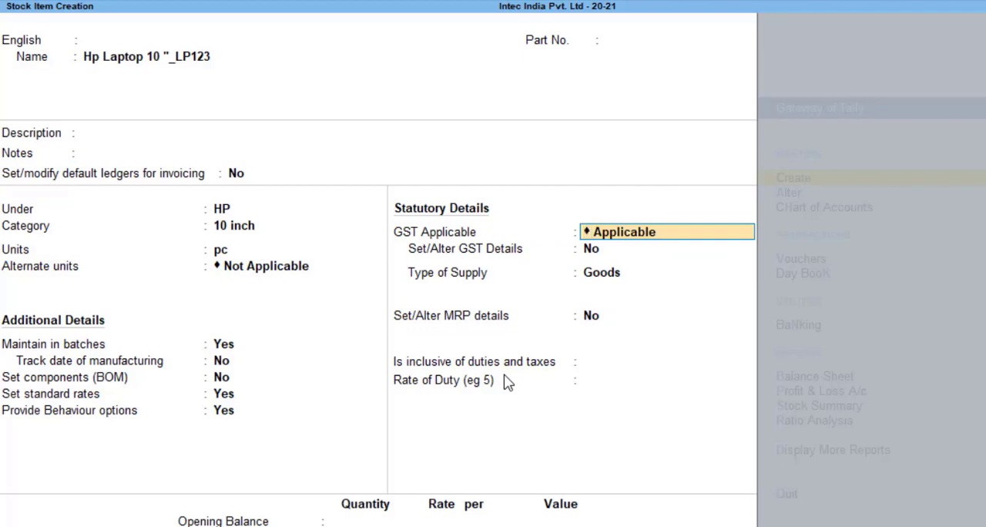
Keep GST applicable, enable GST details for the item and enter HSN/SAC code 1234 without a description
key(Return)
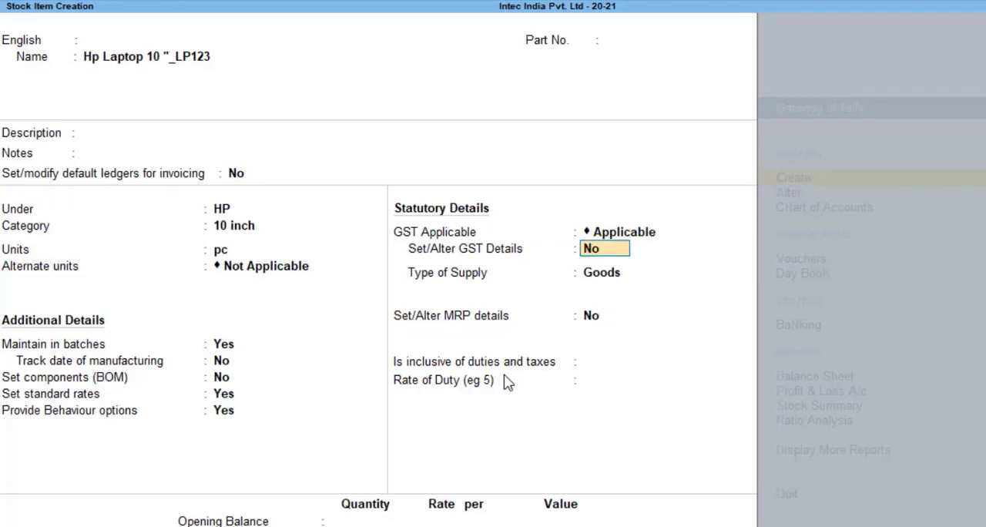
text(y)
key(Return)
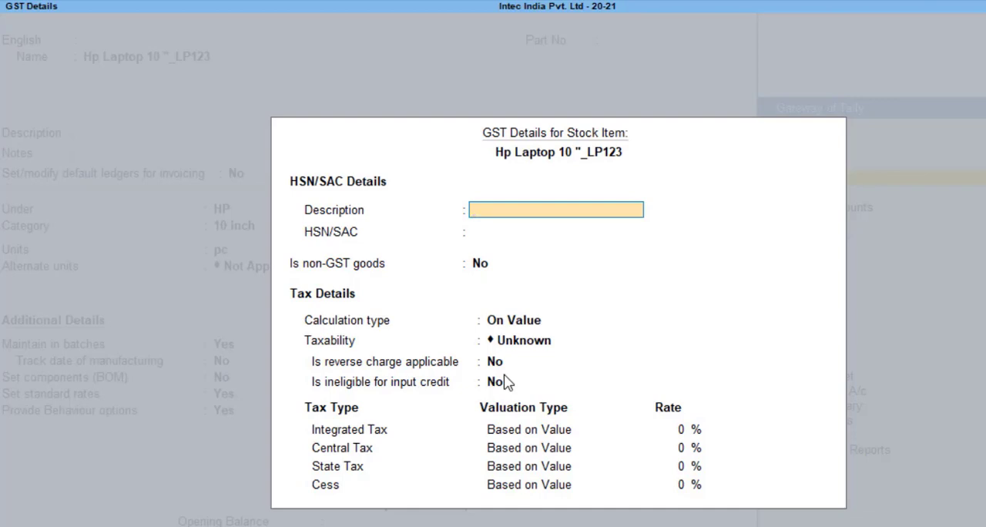
key(Return)
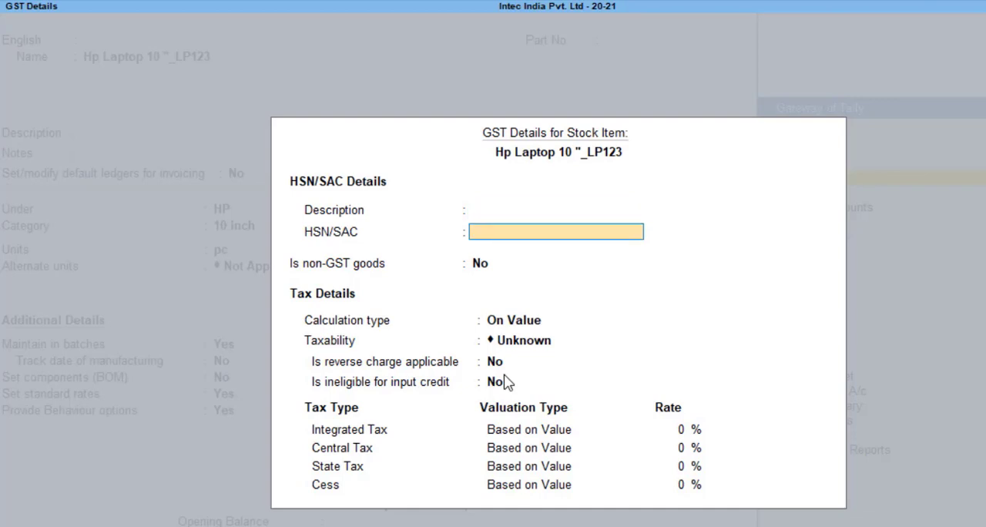
text(1234)
key(Return)
Set the item's taxability to Taxable with an integrated tax rate of 18% and accept the GST details
key(Return)
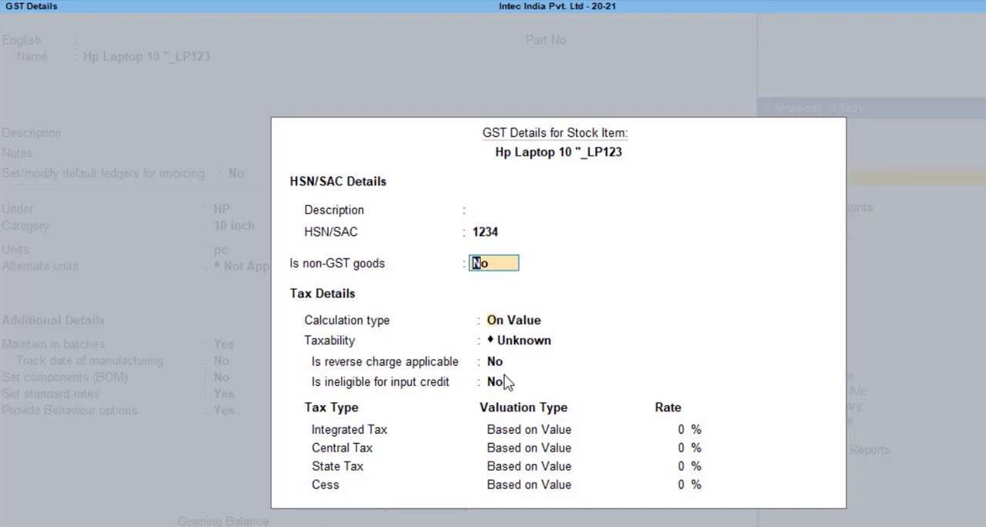
key(Return)
key(Down)
key(Down)
key(Down)
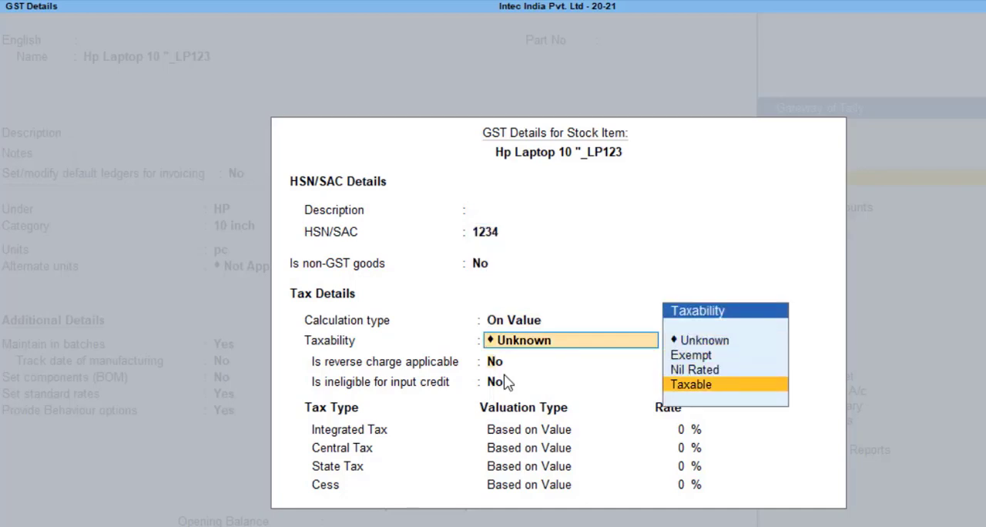
key(Return)
key(Return)
text(18)
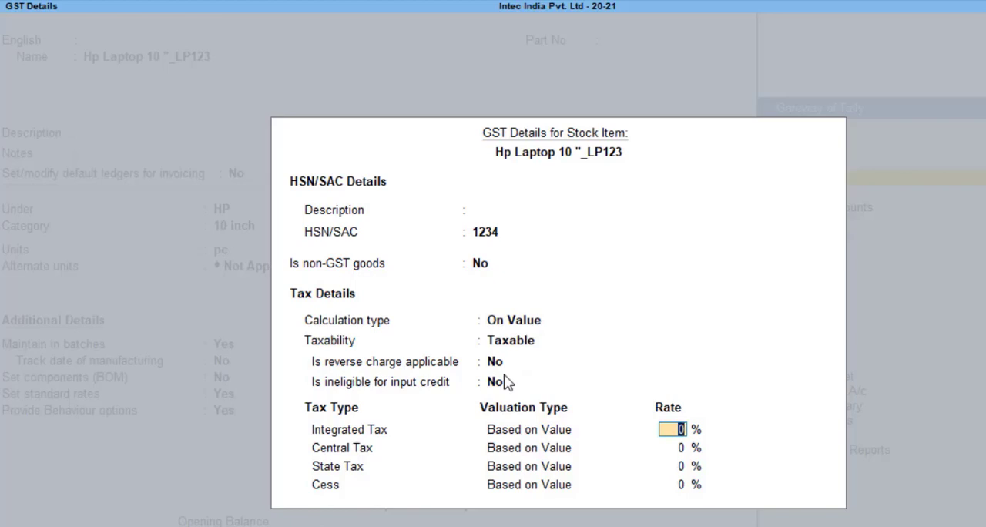
key(Return)
key(Return)
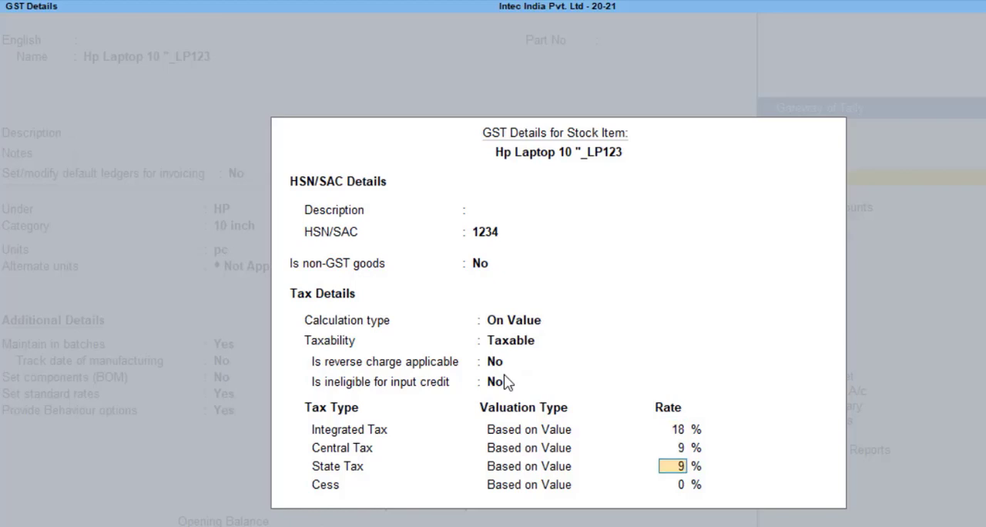
key(Return)
Keep supply type Goods and enable MRP details, allowing modification in vouchers, considering MRP for the slab GST rate, with an MRP rate of 30,000
key(Return)
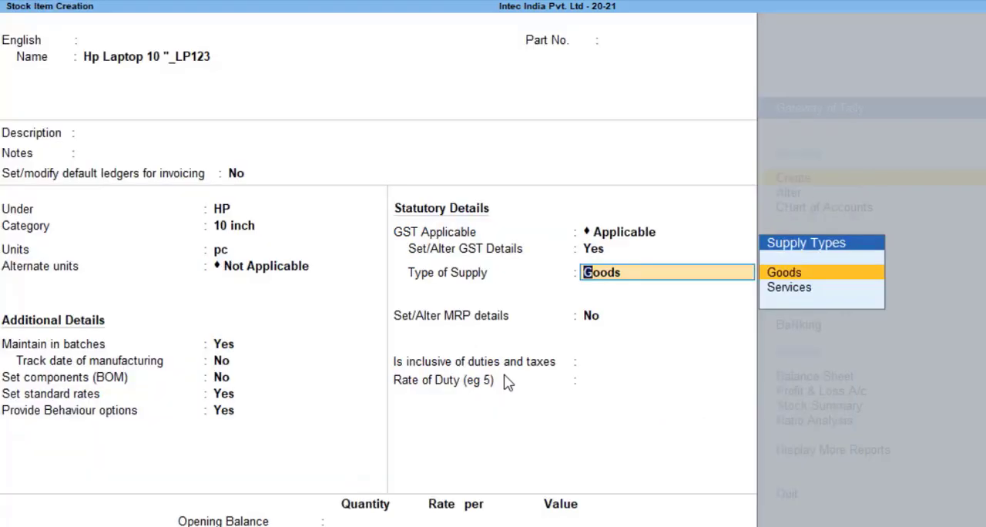
key(Return)
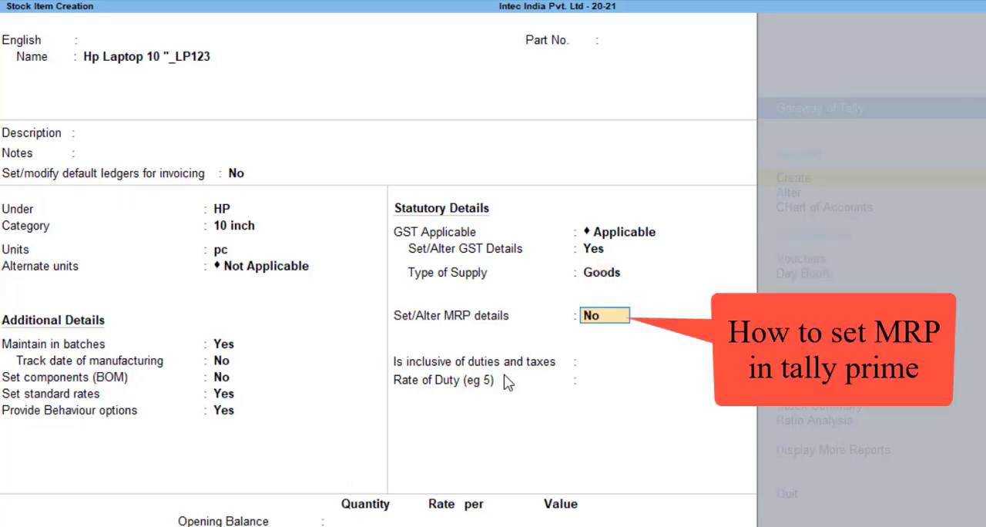
text(y)
key(Return)
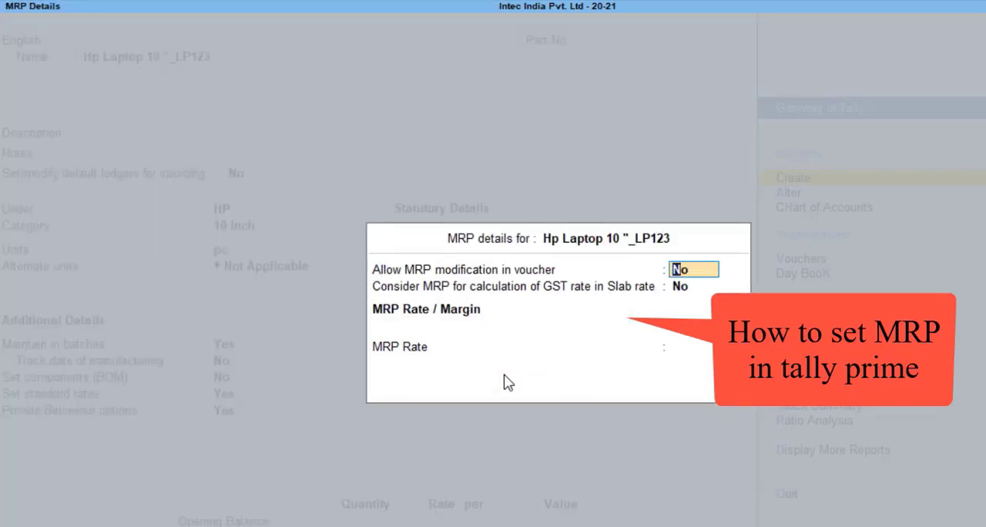
text(y)
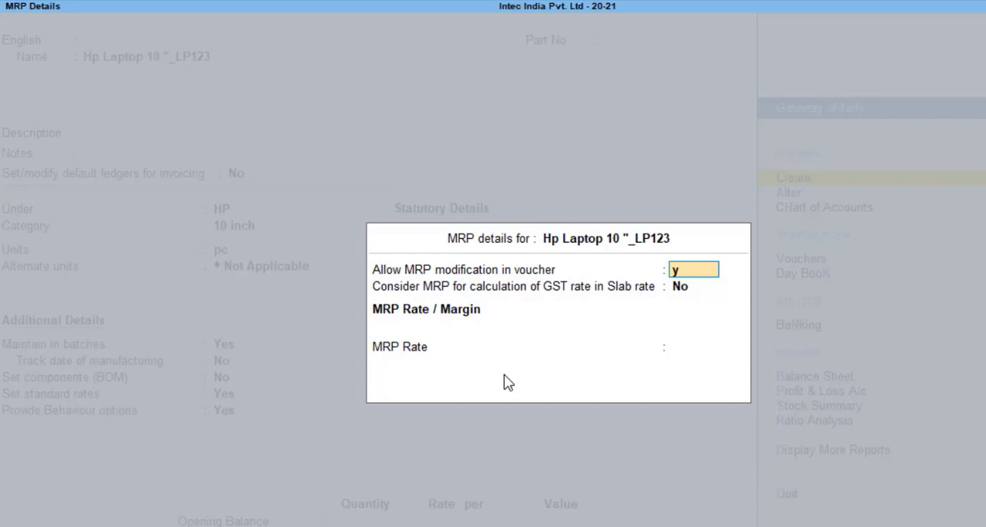
key(Return)
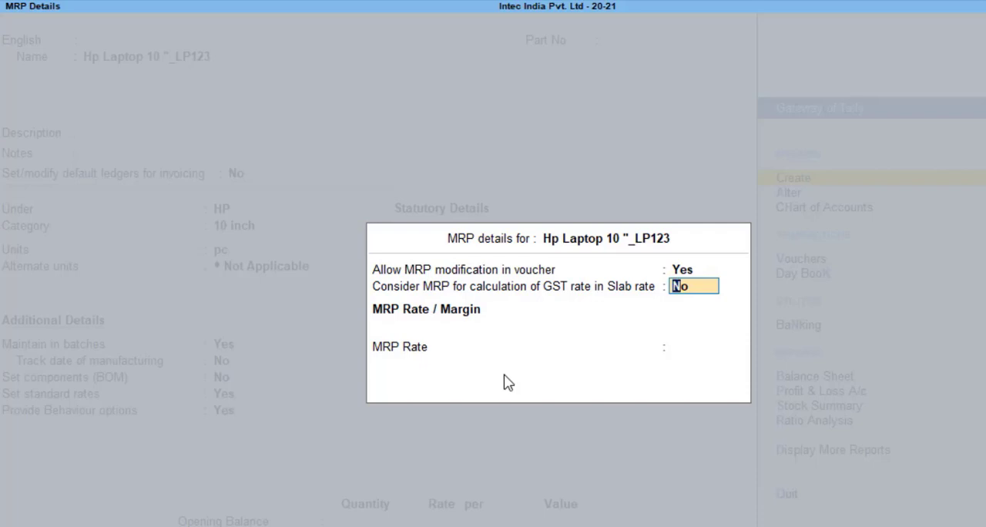
text(y)
key(Return)
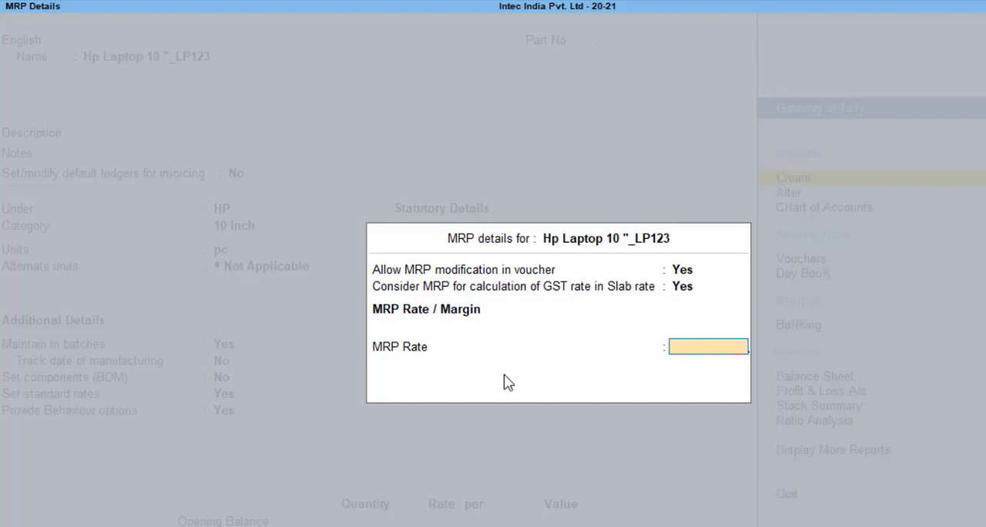
text(30000)
key(Return)
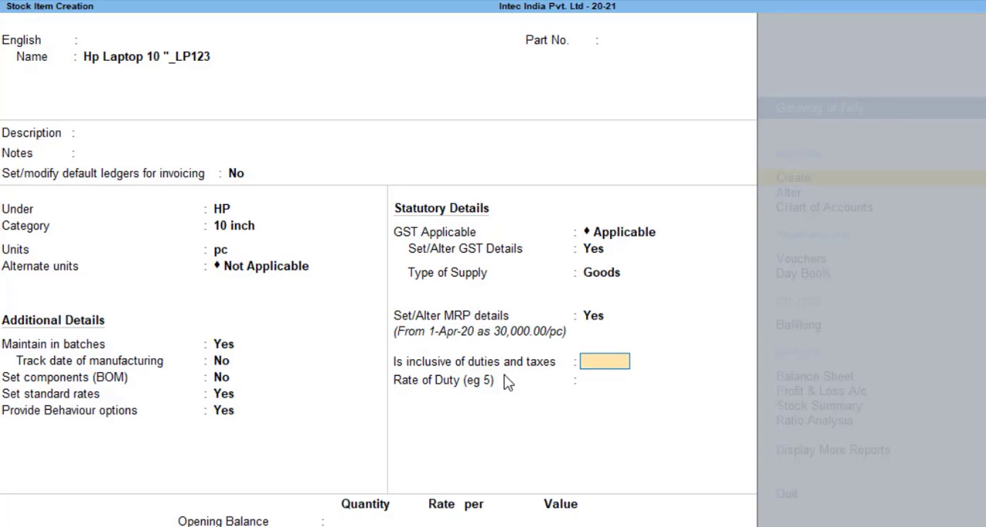
Set duties and taxes inclusion to No, leave the duty rate and opening balance unfilled, and save the stock item
key(n)
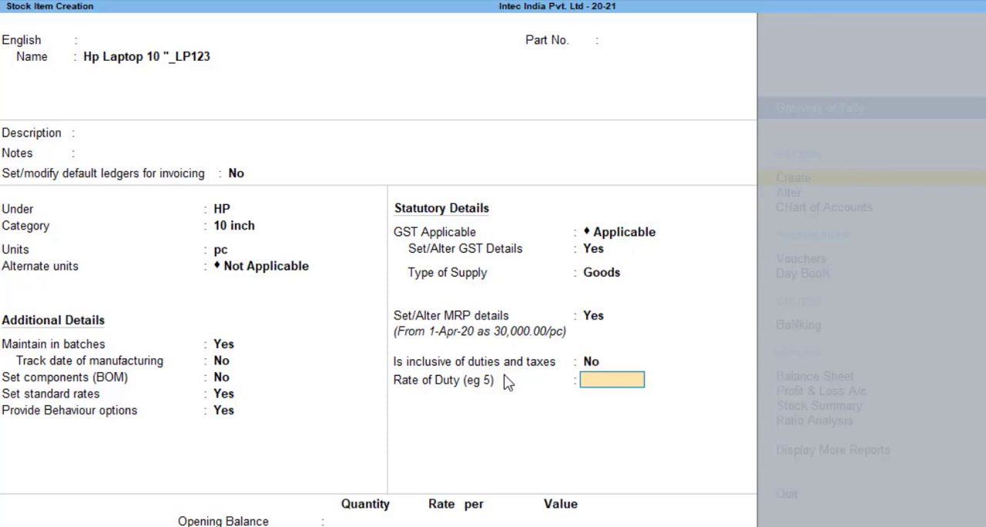
key(BackSpace)
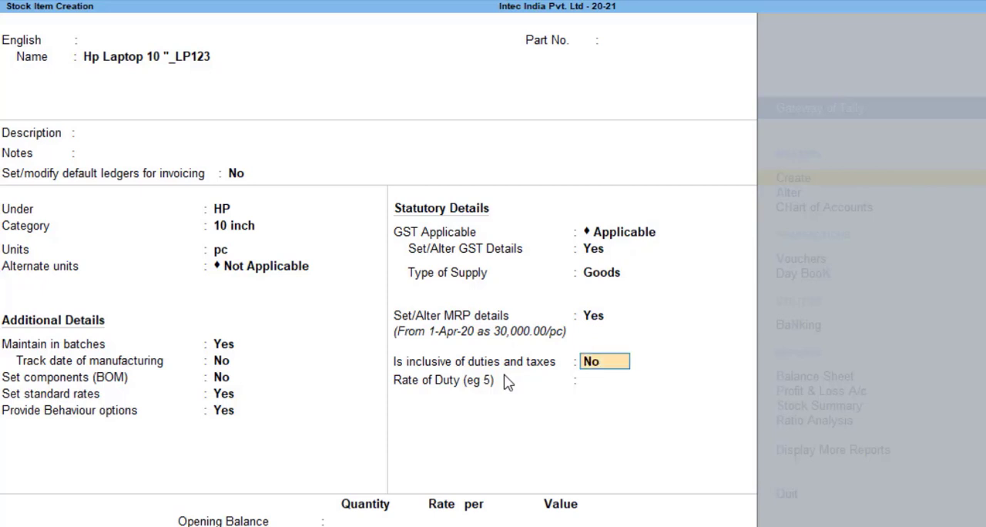
key(Return)
key(Return)
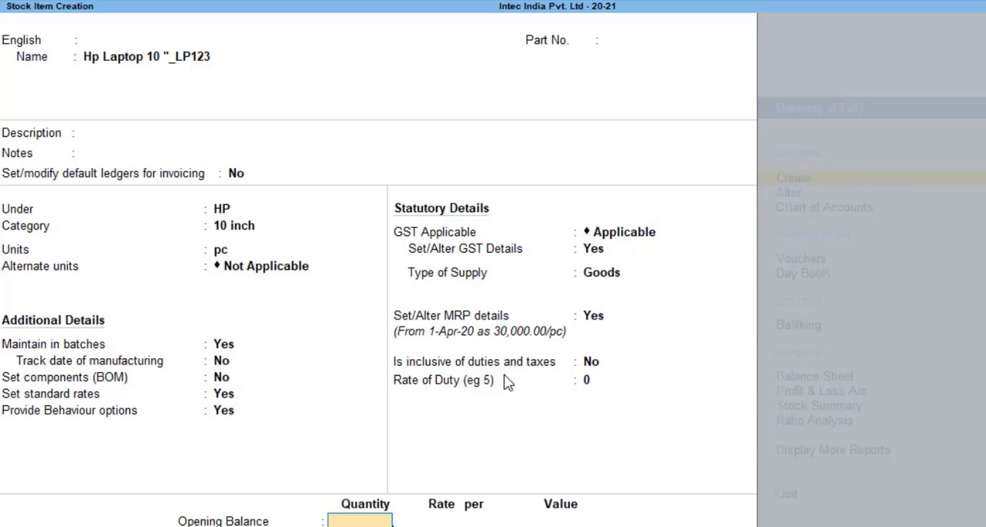
key(Return)
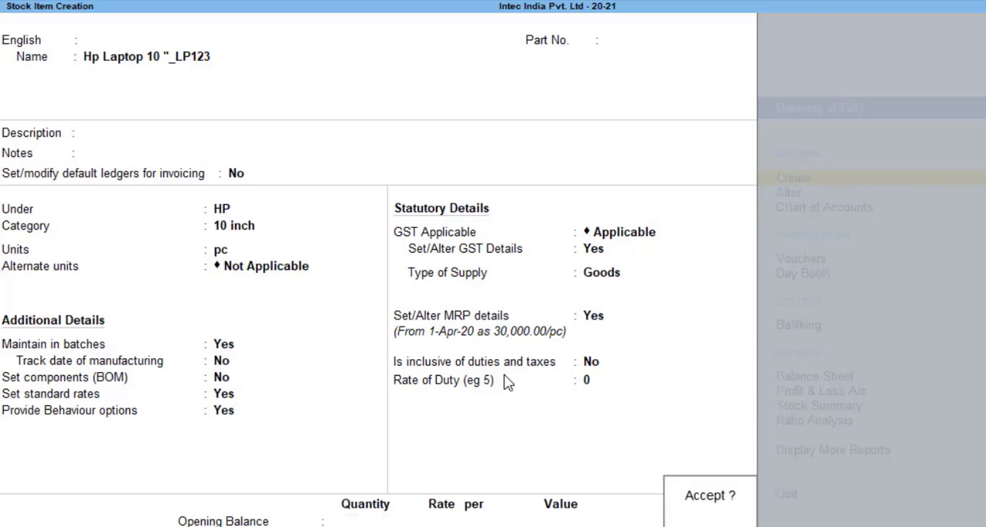
key(Return)
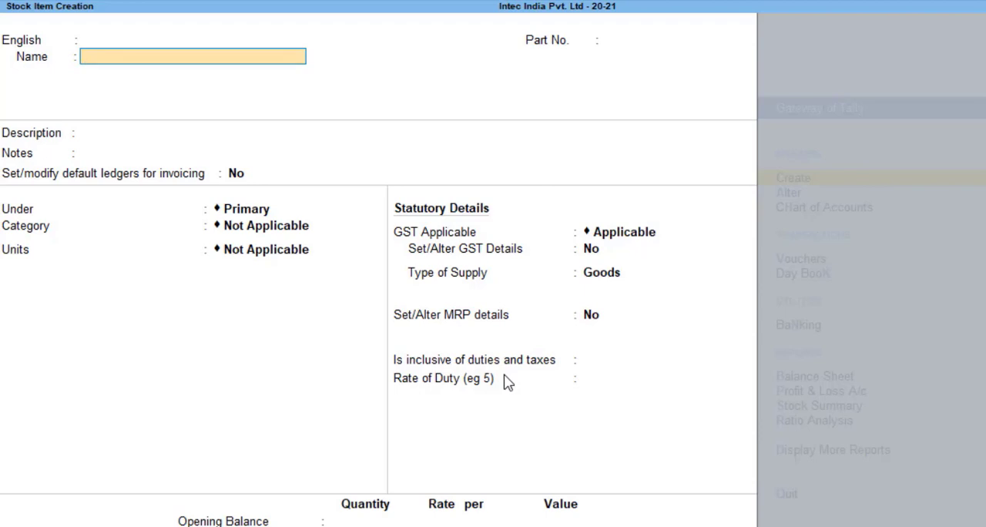
Name the new stock item Hplaptop_14"_98765, leaving the alias, part number, description and notes empty
text(1)
key(BackSpace)
text(Hplaptop_14)
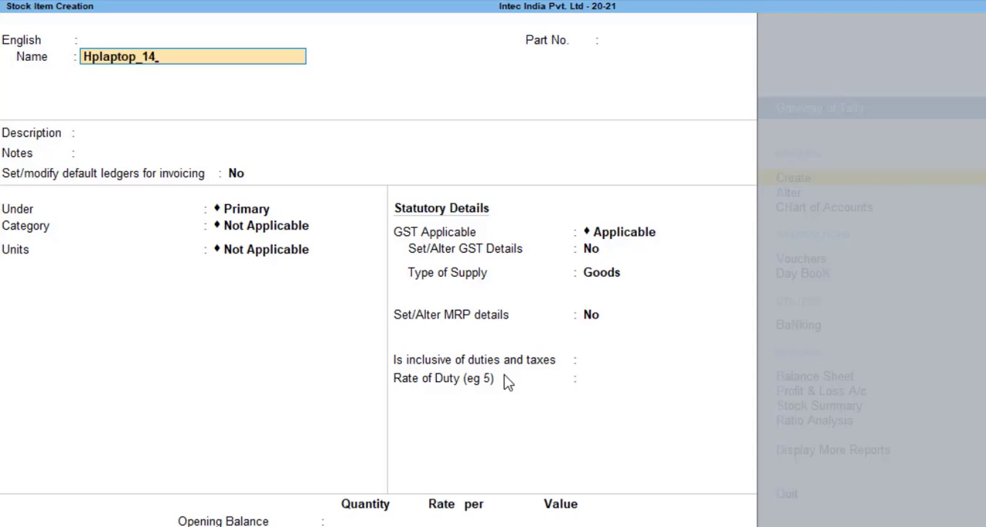
text("_98765)
key(Return)
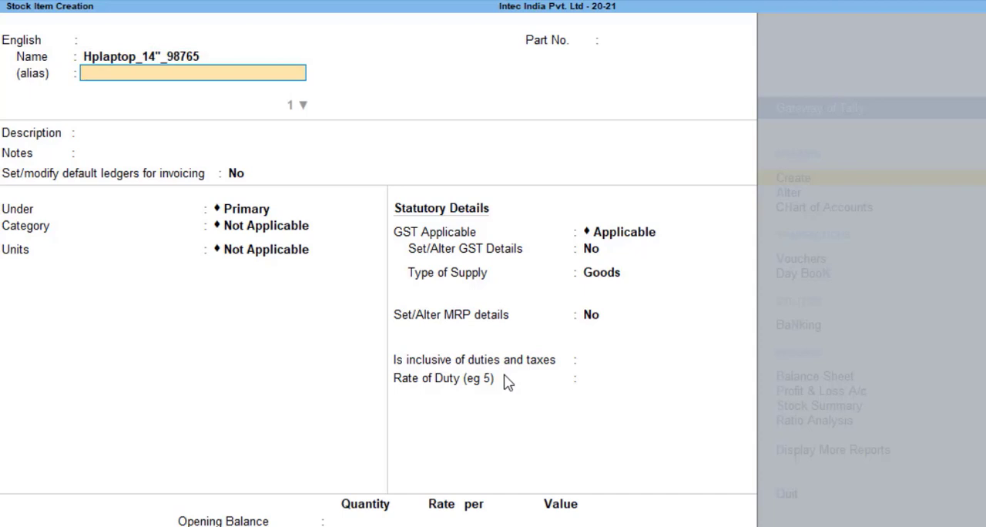
key(Return)
key(Return)
key(Return)
key(Return)
key(Return)
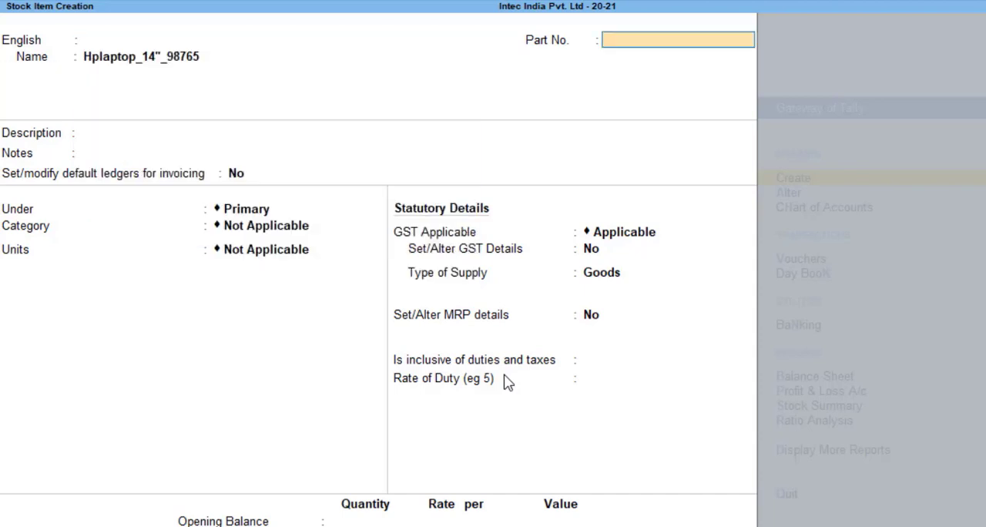
key(Return)
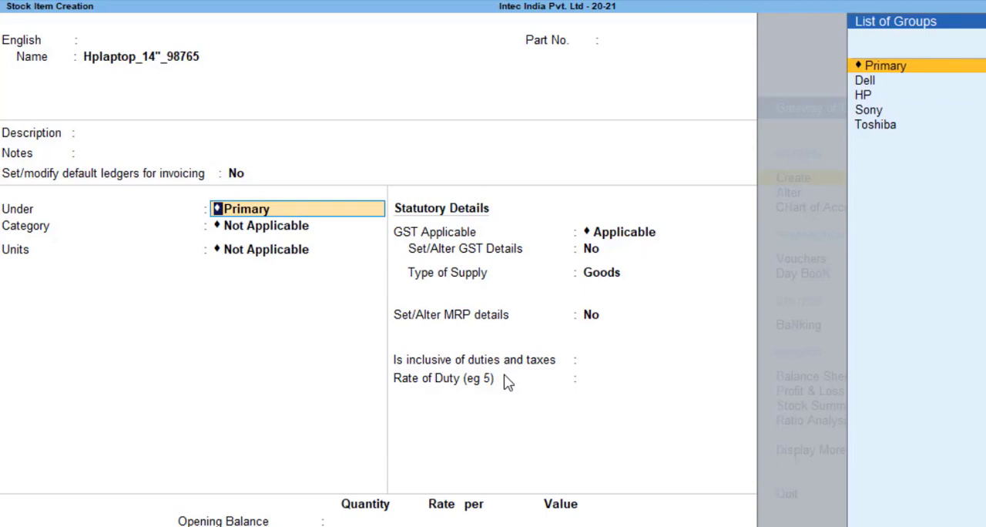
Return to the item name and prefix it with HP_ so it reads HP_Hplaptop_14"_98765
key(BackSpace)
key(BackSpace)
key(BackSpace)
key(BackSpace)
key(BackSpace)
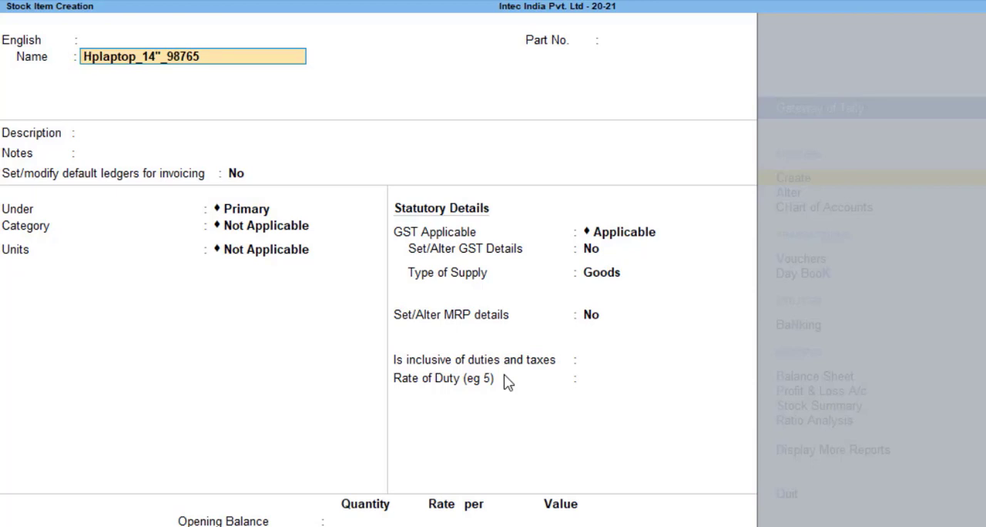
text(HP_)
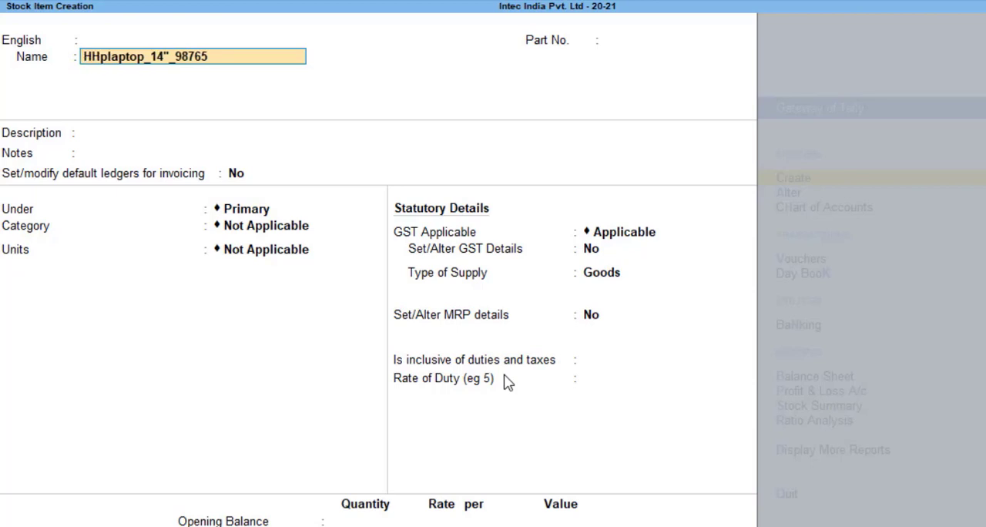
key(Return)
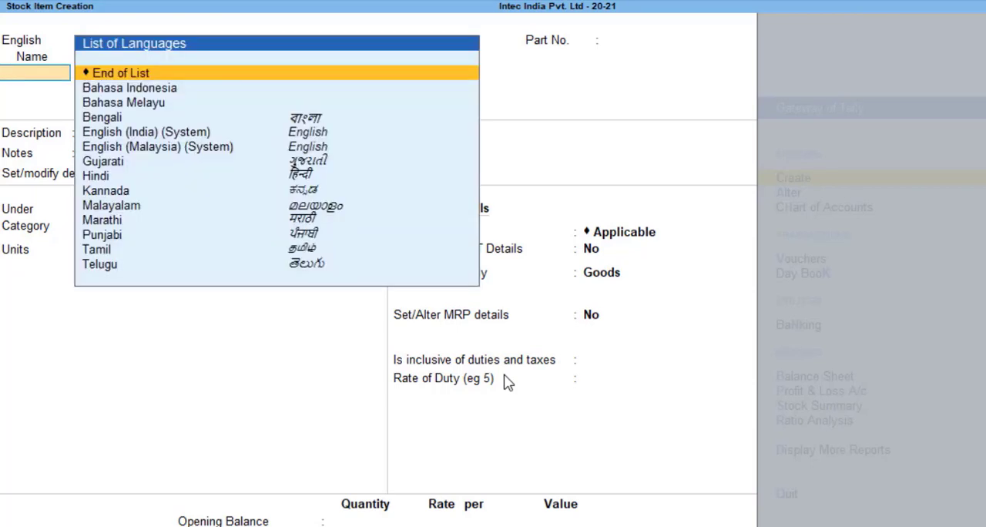
key(Return)
Place the stock item under group HP in category 14 inch, with unit pc and alternate units Not Applicable
key(Return)
key(Return)
key(Return)
key(Return)
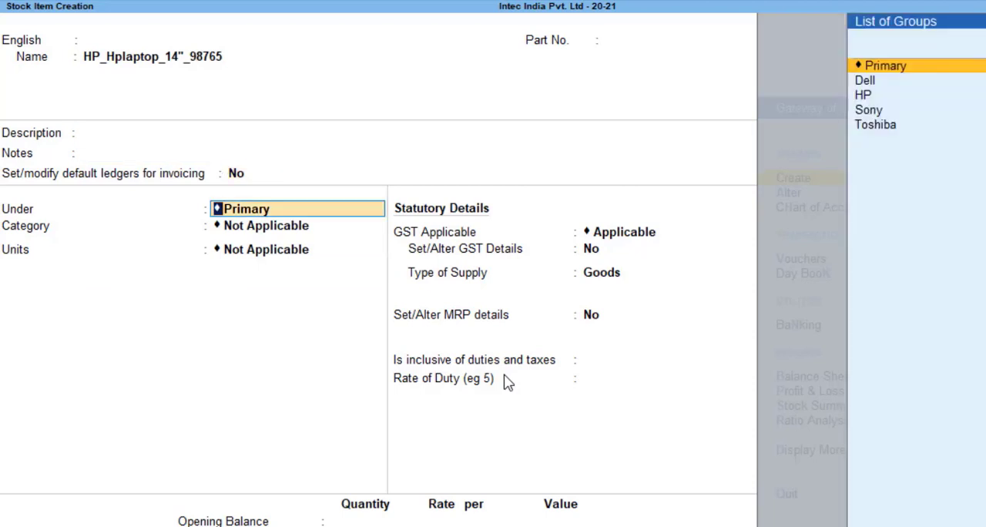
key(Down)
key(Down)
key(Return)
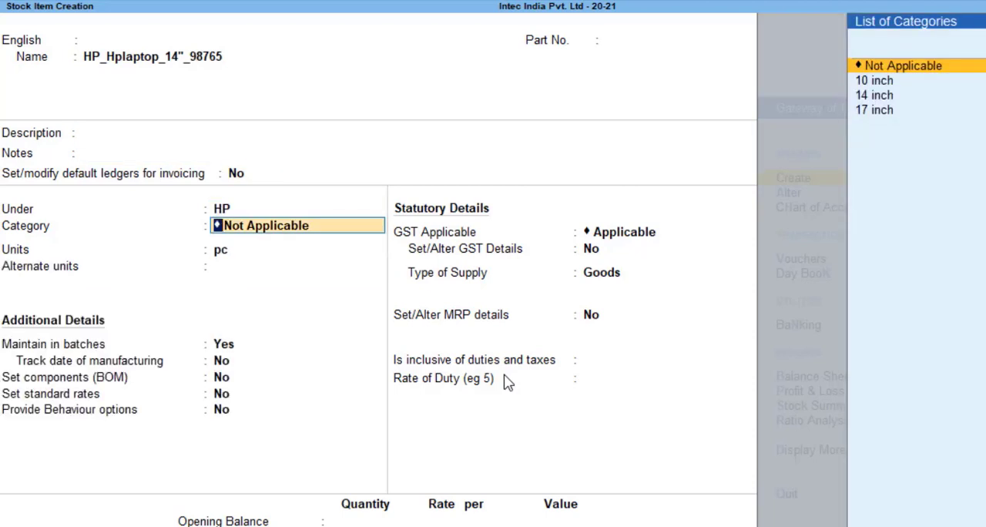
key(Down)
key(Down)
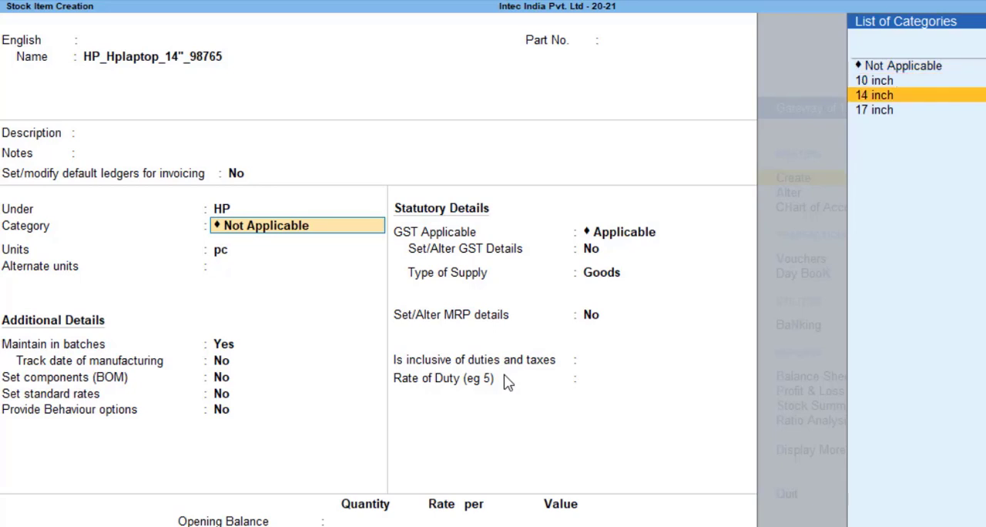
key(Return)
key(Return)
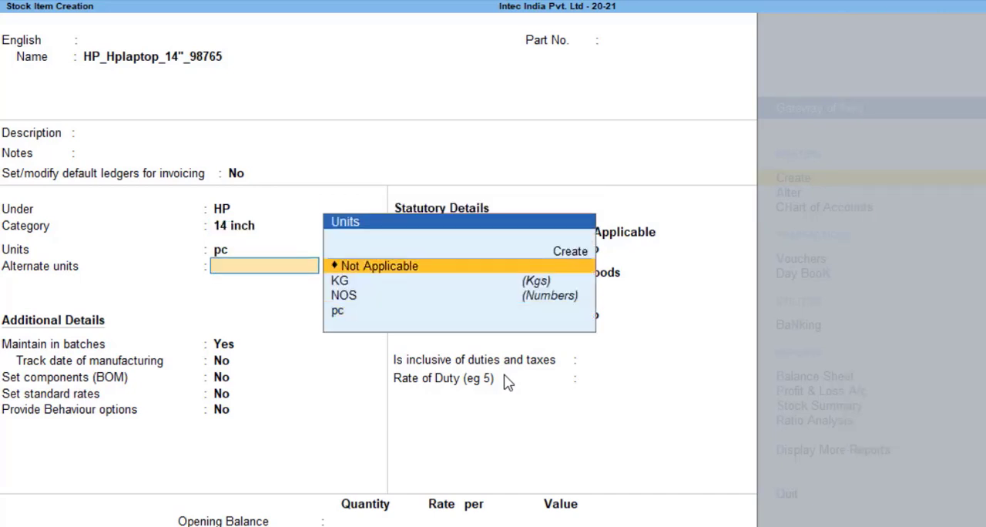
key(Return)
key(Return)
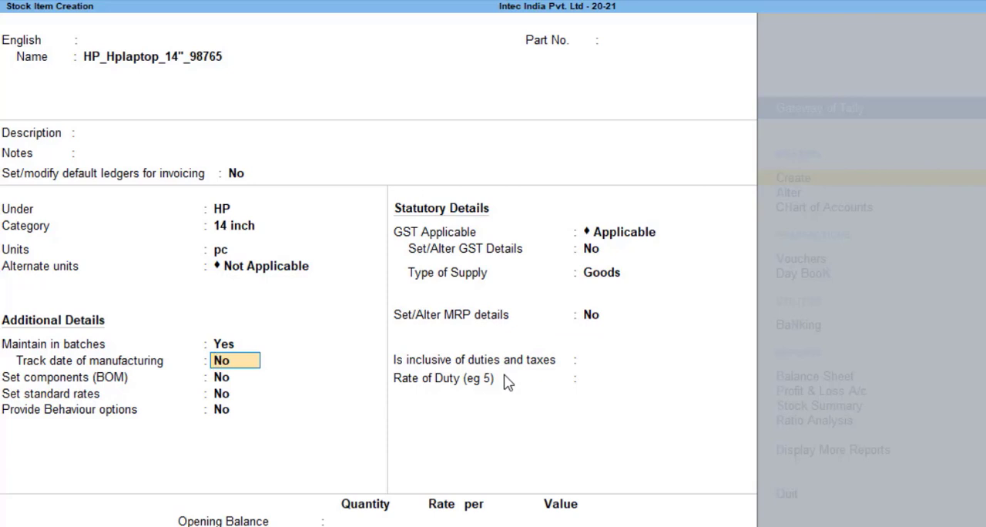
Maintain the item in batches, with manufacturing date tracking, components, standard rates and behaviour options set to No, and keep GST applicable
key(Return)
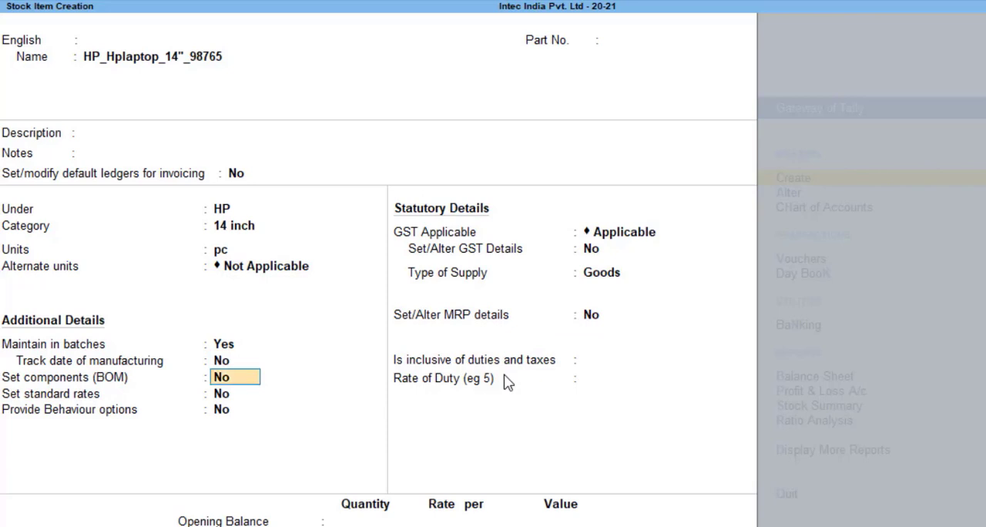
key(Return)
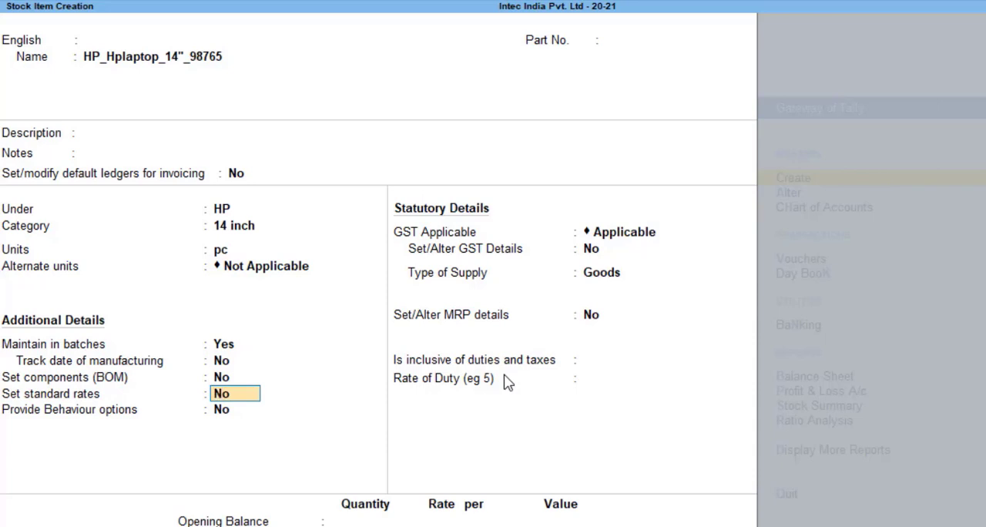
key(Return)
Enable GST details for the 14-inch HP item and enter HSN/SAC 3456 without a description
key(Return)
key(Return)
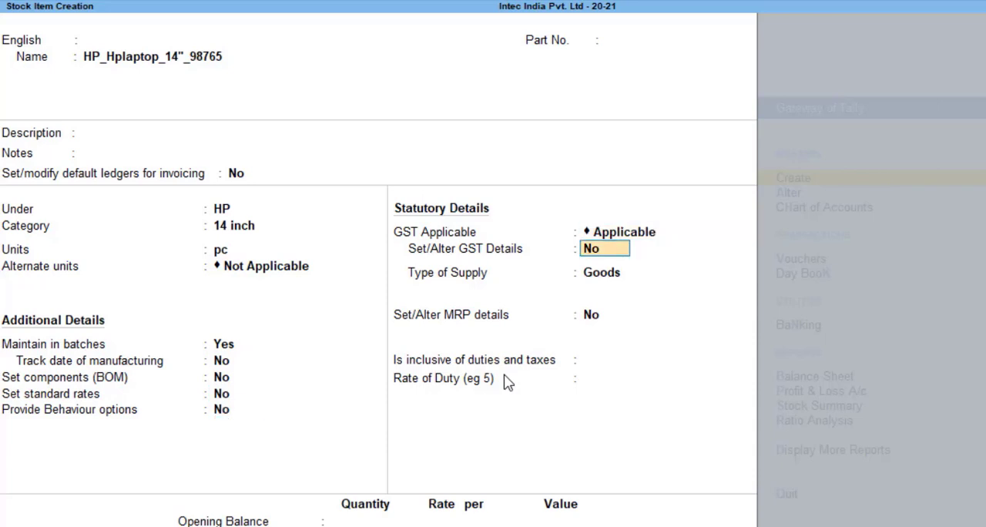
key(y)
key(Return)
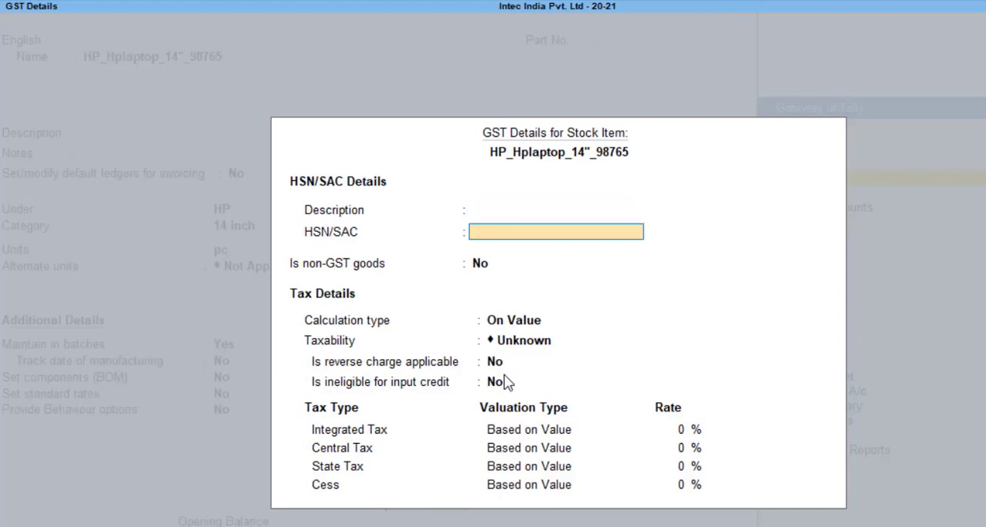
text(3456)
Keep non-GST goods at No, set taxability to Taxable, and leave reverse charge and input credit ineligibility at No
key(Return)
key(Return)
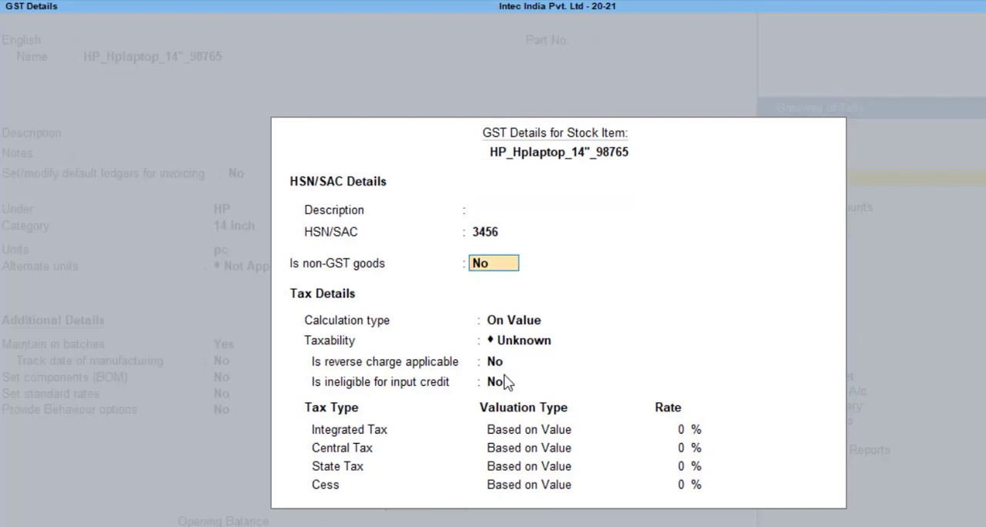
key(Return)
key(Down)
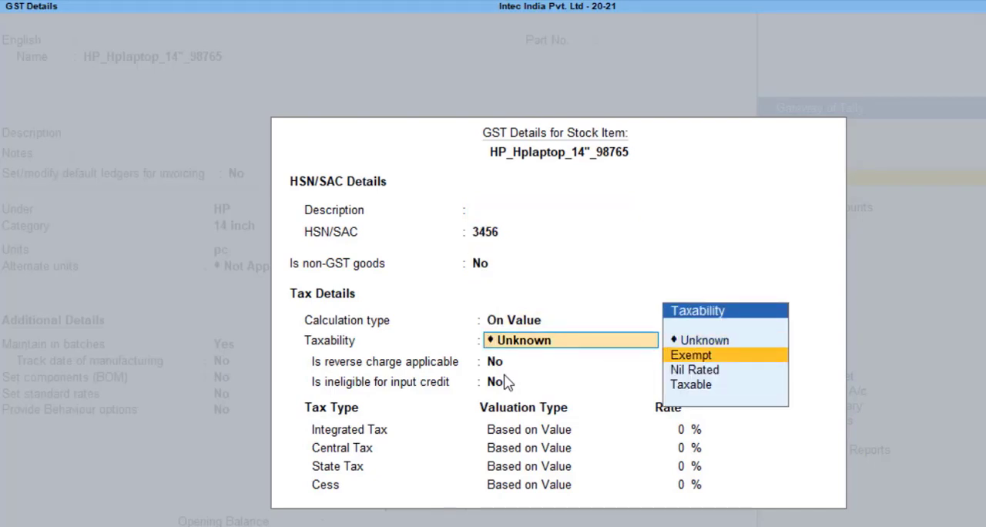
key(Down)
key(Down)
key(Return)
Set the integrated tax rate to 28%, accept the central and state tax rates and 0% cess, and confirm the GST details
key(Return)
key(Return)
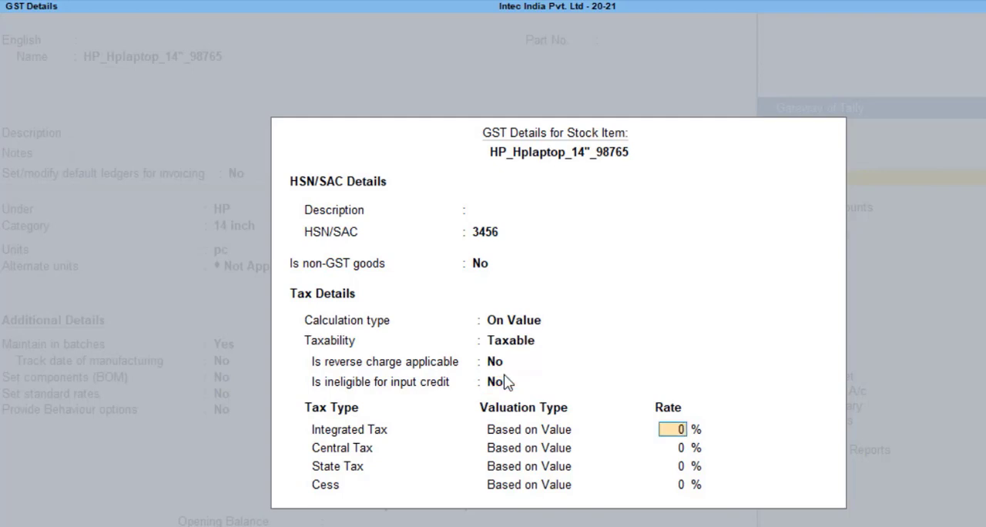
text(28)
key(Return)
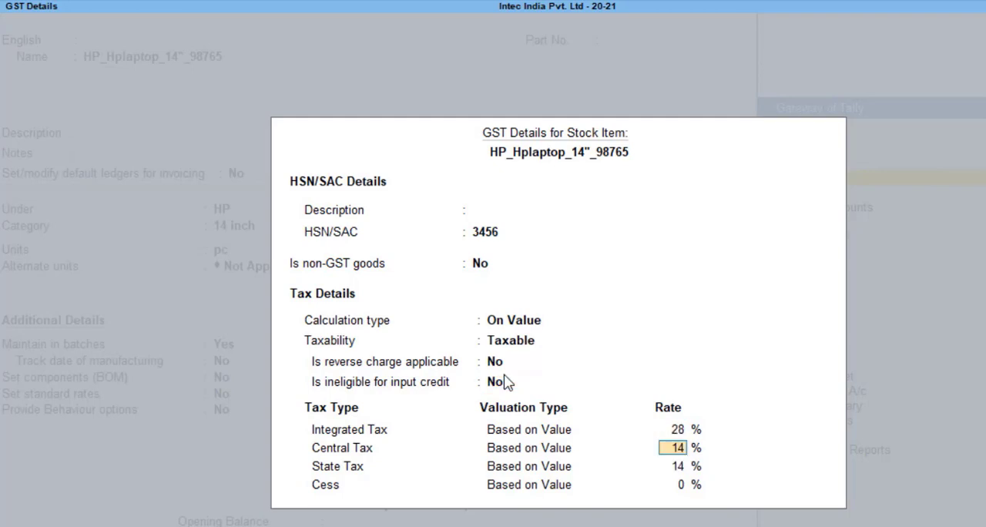
key(Return)
key(Return)
Keep supply type Goods, MRP details and duties inclusion at No, leave the duty rate and opening balance unfilled, and save the item
key(Return)
key(Return)
key(Return)
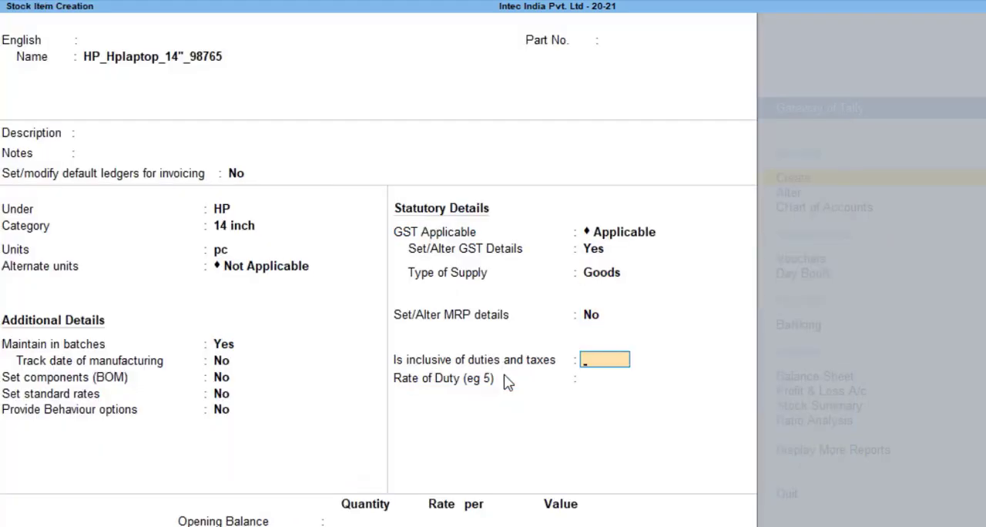
key(Return)
key(Return)
key(Return)
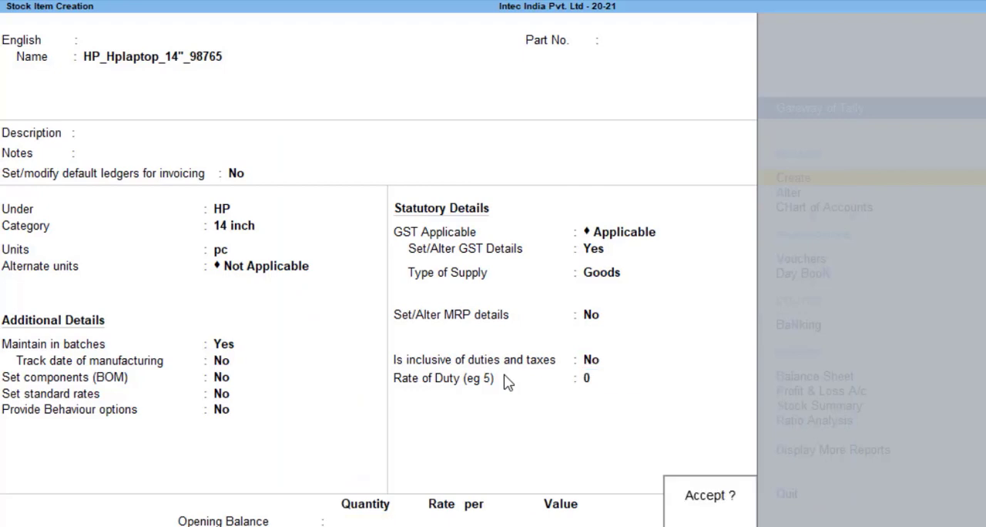
key(Return)
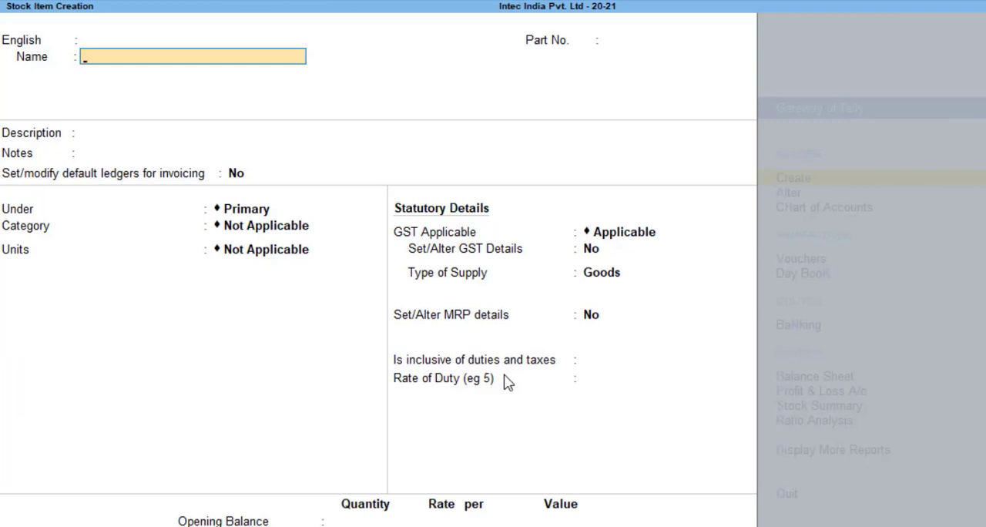
Name the new stock item Hp_laptop_16"_6754, leaving the other language, part number, description and notes empty
text(Hp_ laptop)
text(_16)
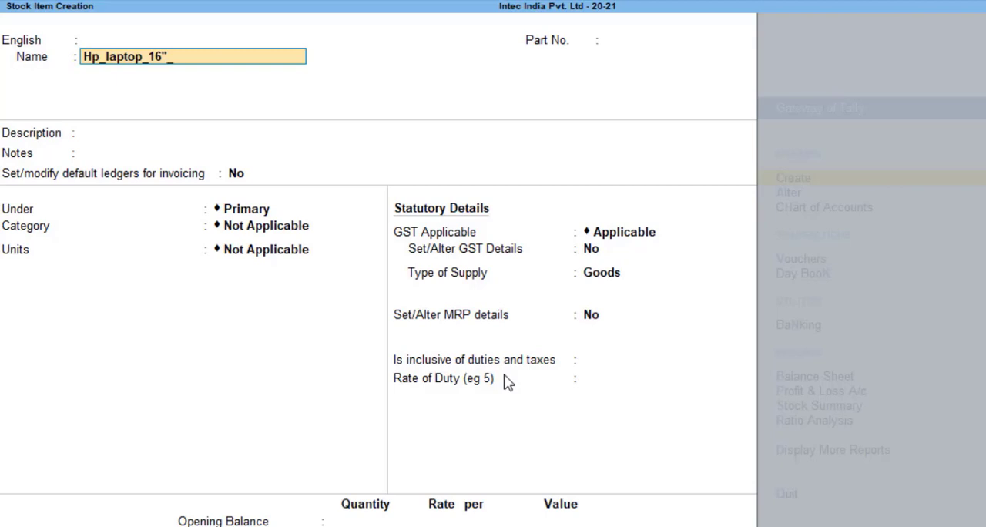
text("_6754)
key(Return)
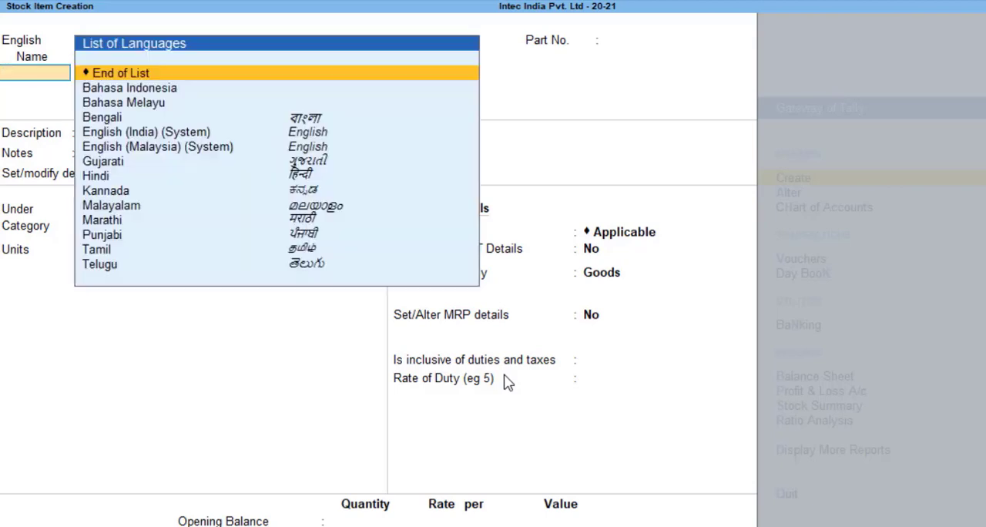
key(Return)
key(Return)
Place the new HP laptop item under group HP and assign it to category 17 inch
key(Return)
key(Return)
key(Down)
key(Down)
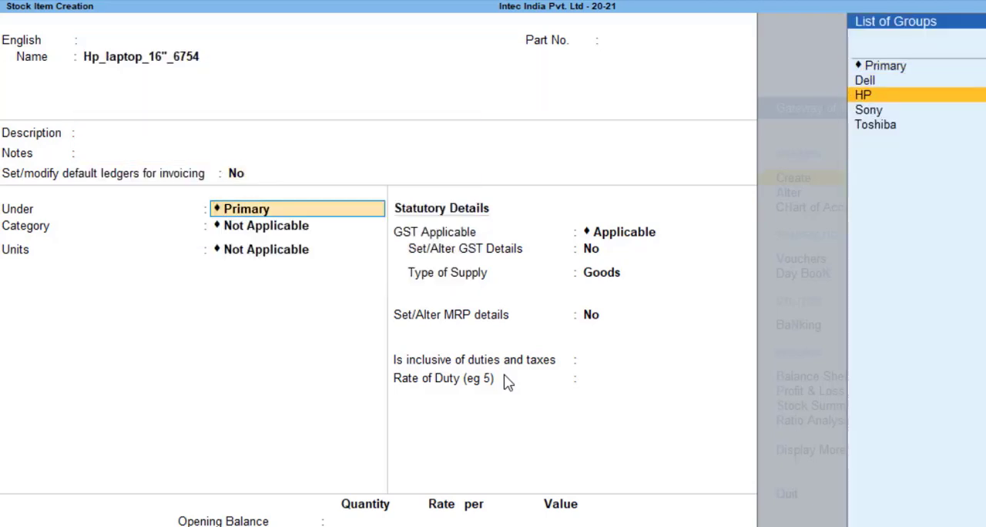
key(Return)
key(Down)
key(Down)
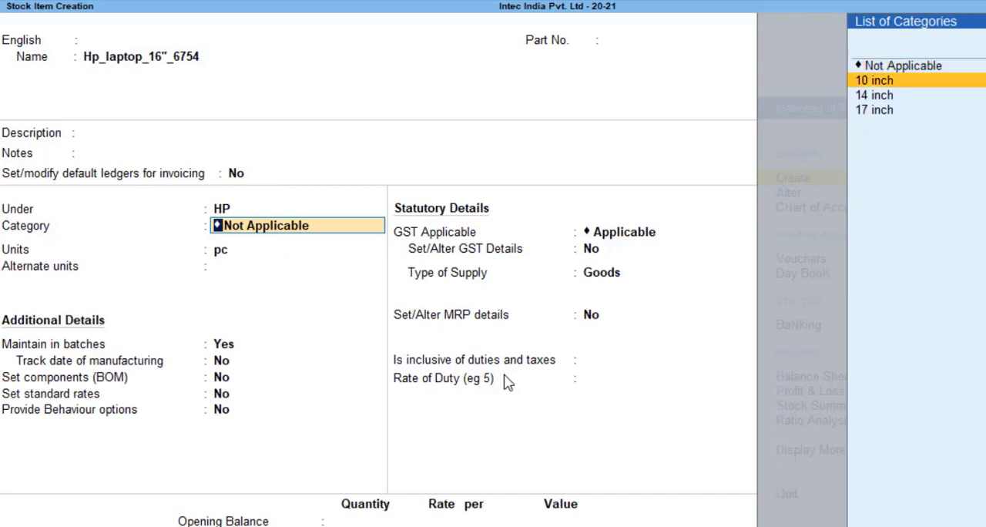
key(Down)
key(Return)
Return to the item name and change the screen size so it reads Hp_laptop_17"_6754
key(BackSpace)
key(BackSpace)
key(BackSpace)
key(BackSpace)
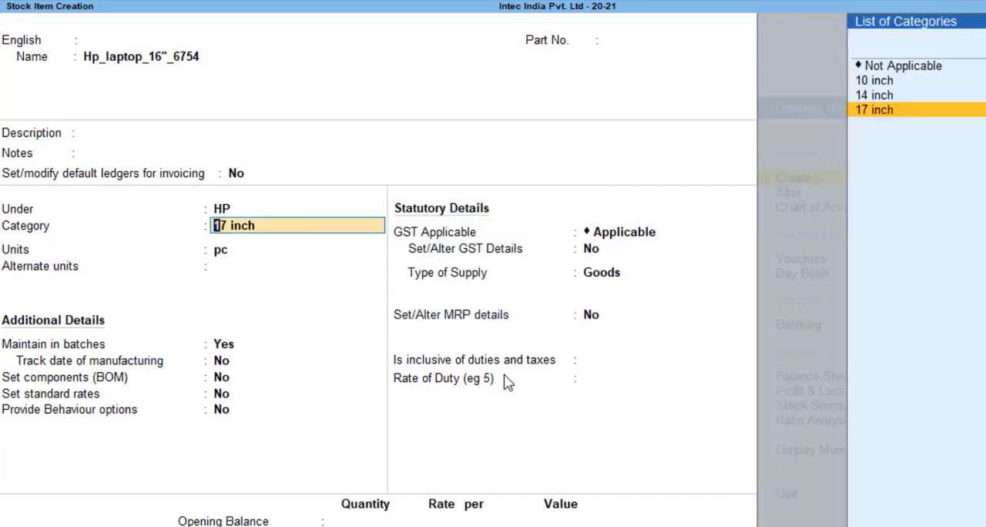
key(BackSpace)
key(BackSpace)
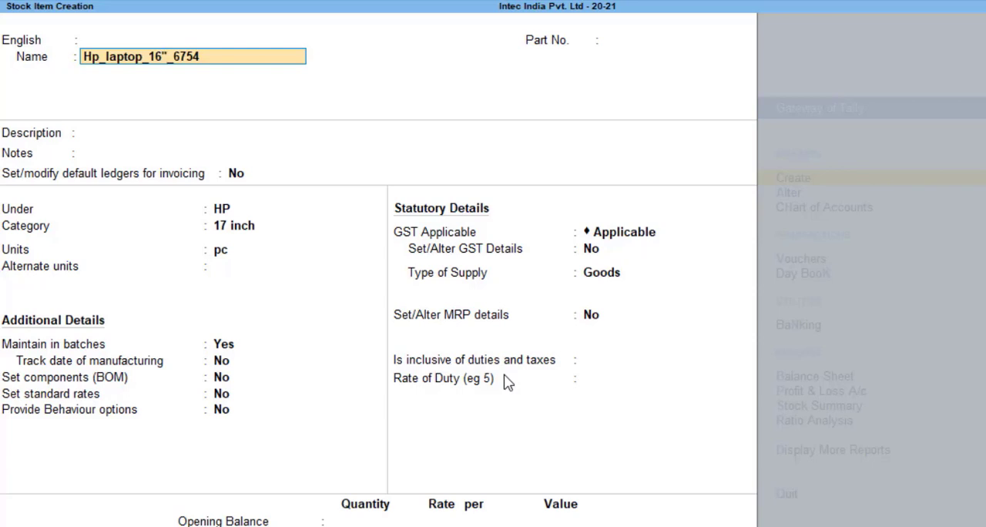
text(7)
key(Return)
Keep category 17 inch and unit pc, and set alternate units to Not Applicable
key(Return)
key(Return)
key(Return)
key(Return)
key(Return)
key(Return)
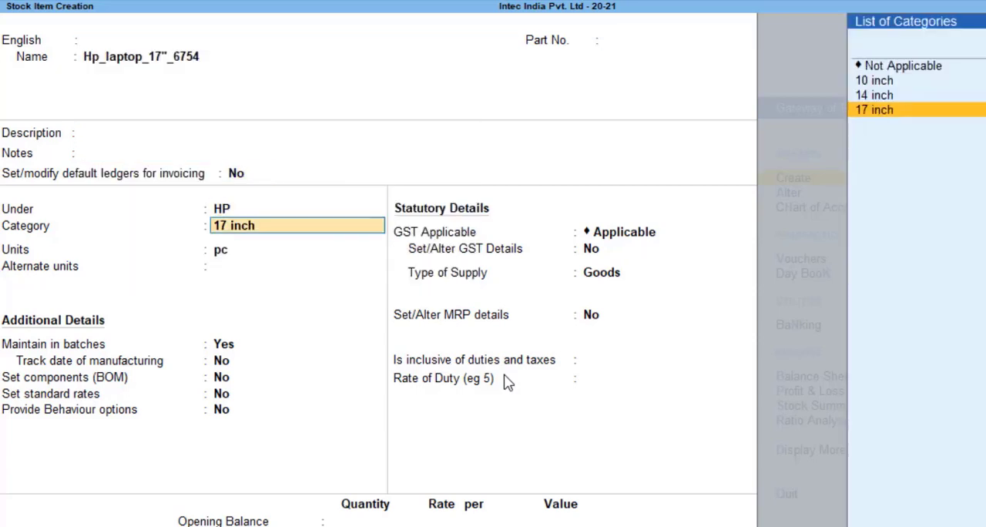
key(Return)
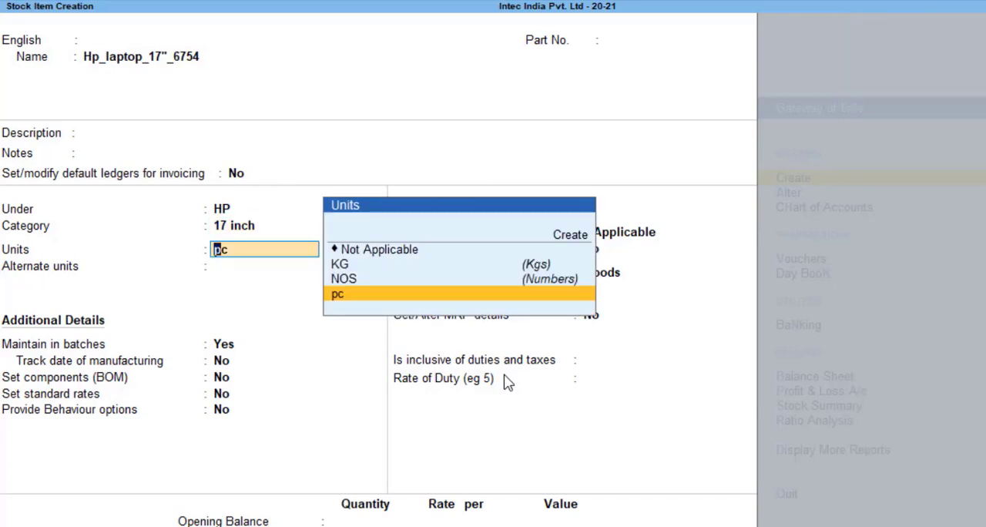
key(Return)
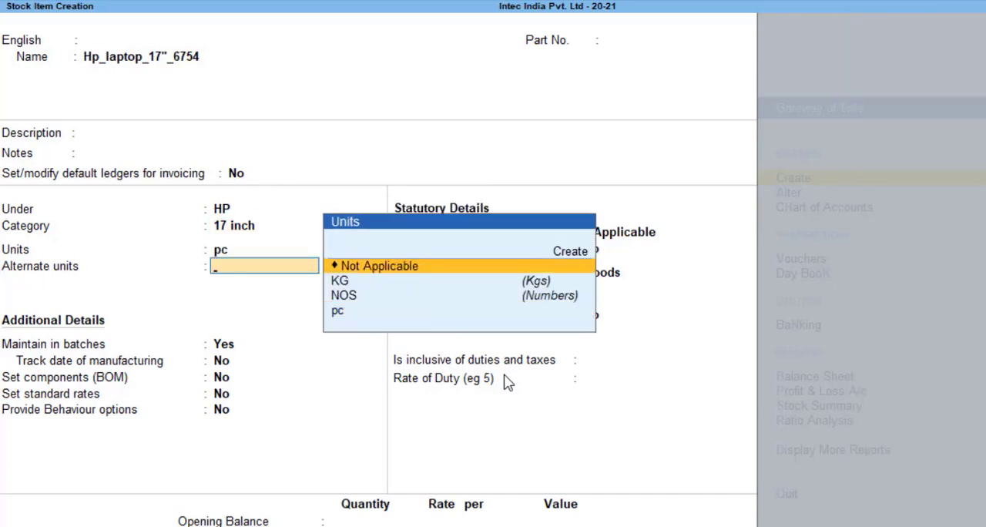
key(Down)
key(Down)
key(Down)
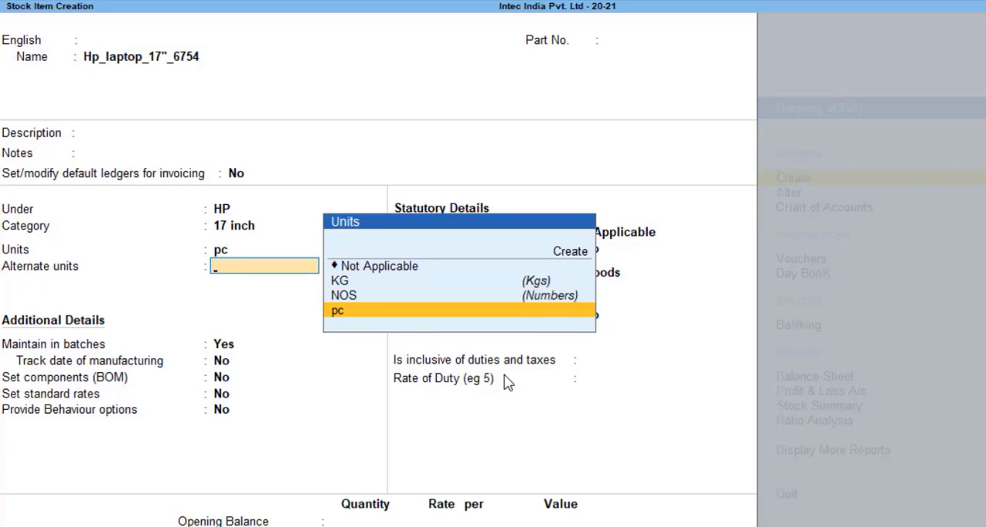
key(Up)
key(Up)
key(Up)
key(Return)
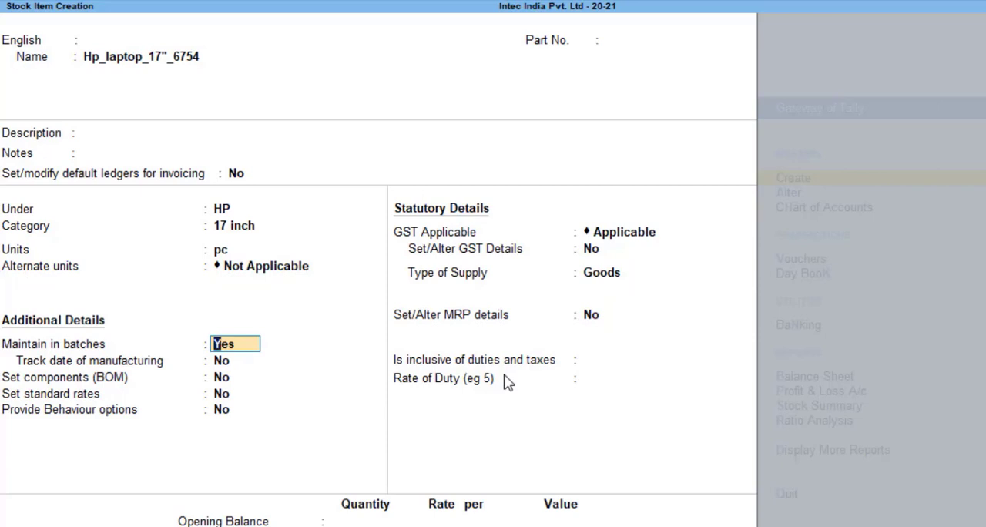
Turn off maintaining the item in batches, and keep components, standard rates and behaviour options at No
text(n)
key(Return)
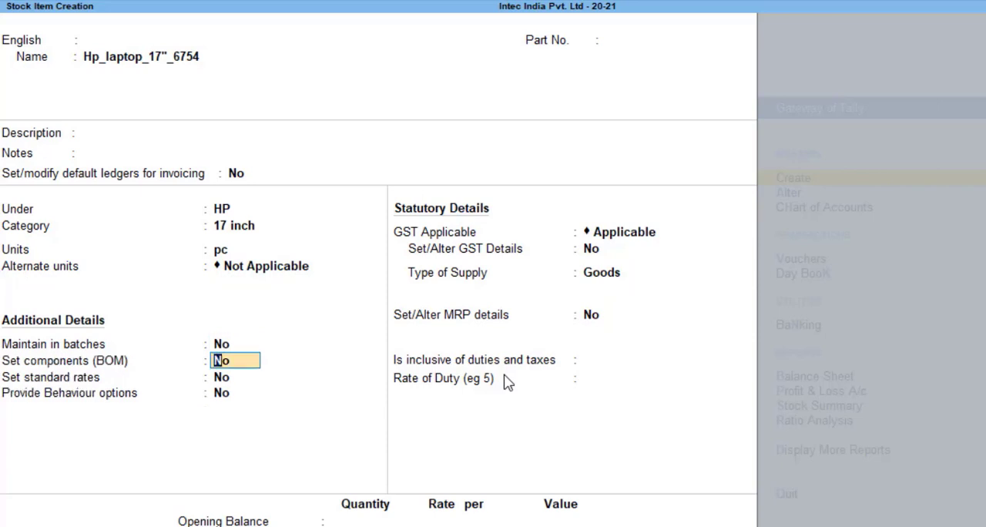
key(Return)
key(Return)
key(Return)
key(Return)
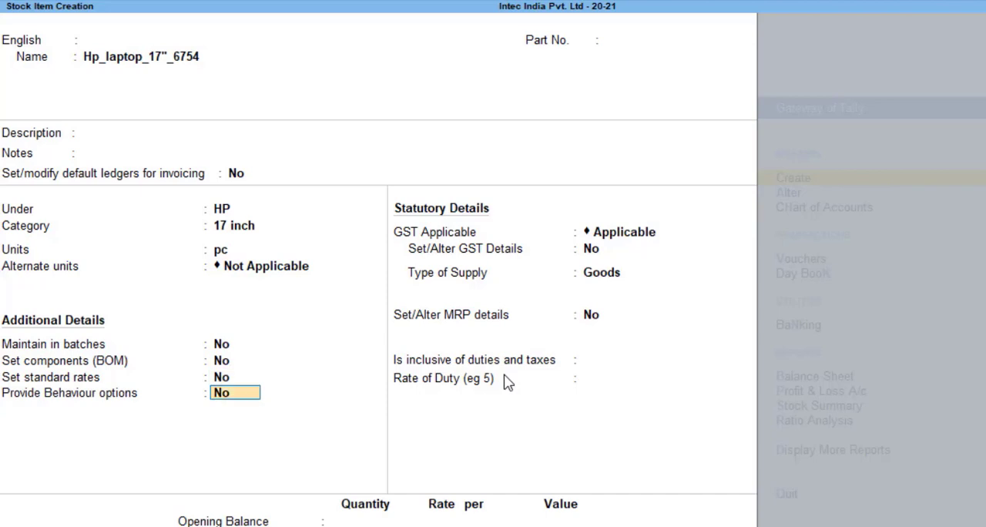
Enable GST details for the 17-inch HP item and enter HSN/SAC 9087
key(BackSpace)
text(y)
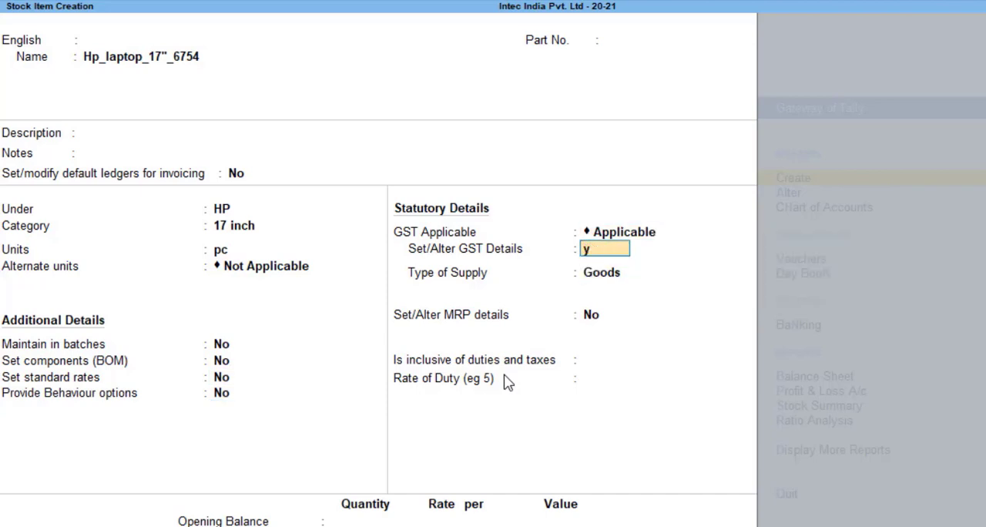
key(Return)
key(BackSpace)
text(9087)
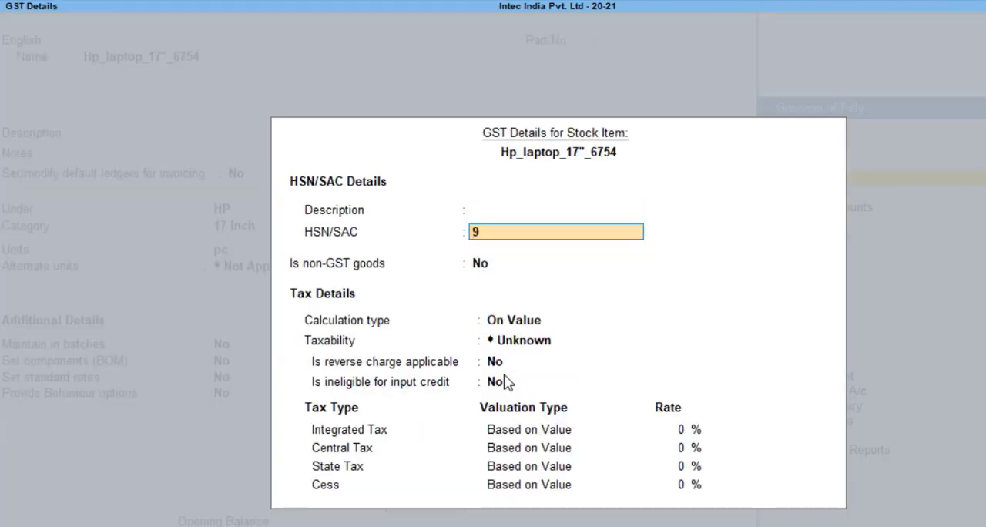
Set the 17-inch item's taxability to Taxable, keeping non-GST goods, reverse charge and input credit ineligibility at No
key(Return)
key(Return)
key(Down)
key(Down)
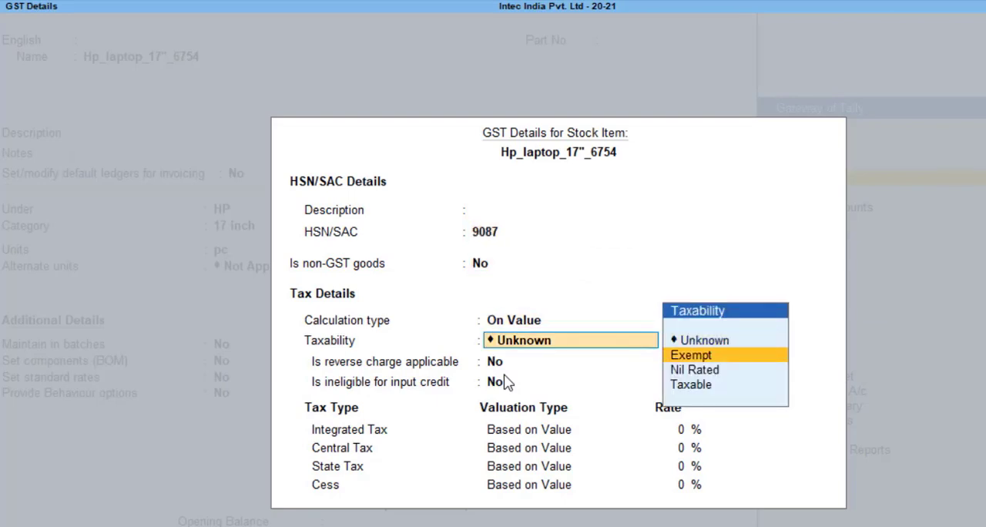
Set the integrated tax rate to 12%, accept the remaining tax rates, and confirm the GST details
key(Return)
key(Return)
key(Return)
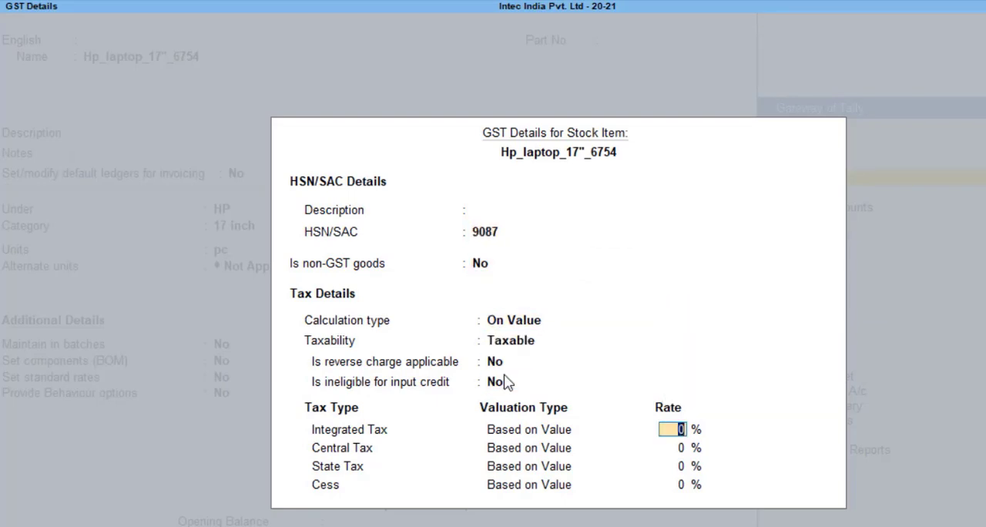
text(12)
key(Return)
key(Return)
Keep supply type Goods, set MRP details and duties inclusion to No, leave the duty rate unfilled, and save the 17-inch item
key(Return)
key(Return)
key(Return)
key(Return)
key(Return)
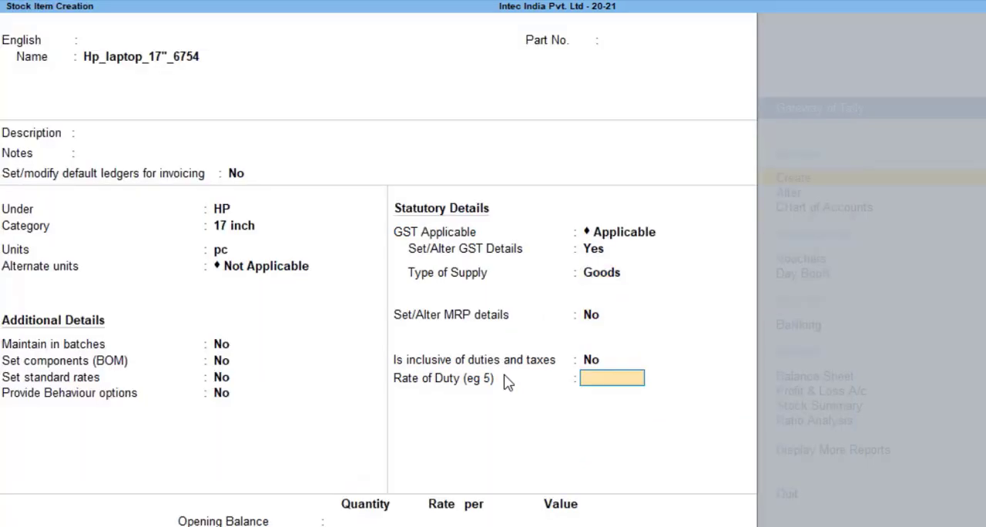
key(Return)
key(Return)
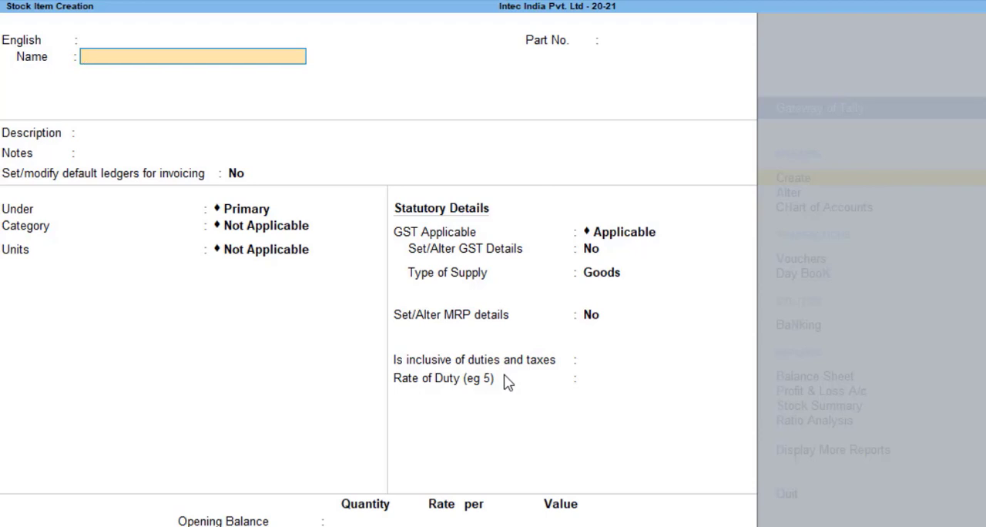
Name the new stock item Dell_Laptop_10"
text(Hel)
key(BackSpace)
key(BackSpace)
key(BackSpace)
text(Dell)
text(_Laptop _)
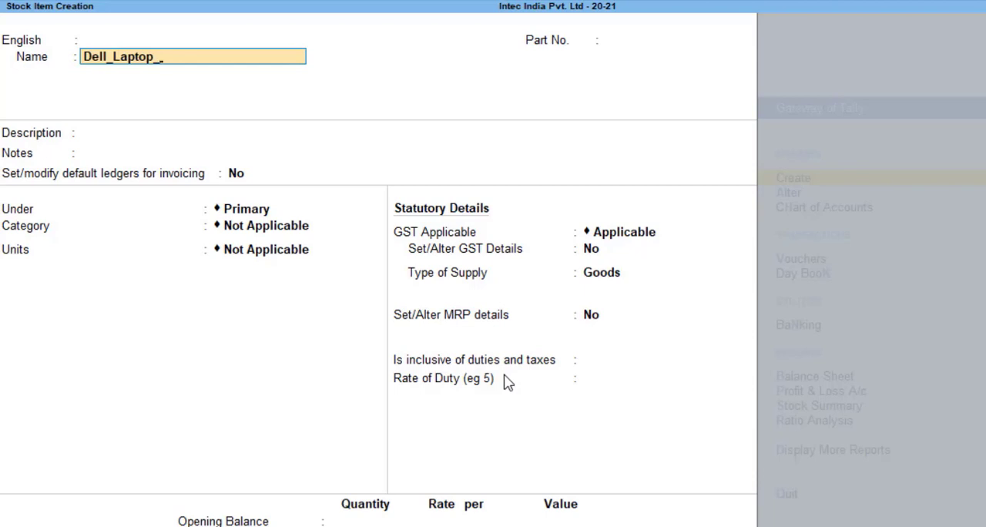
text(10)
key(Return)
key(Return)
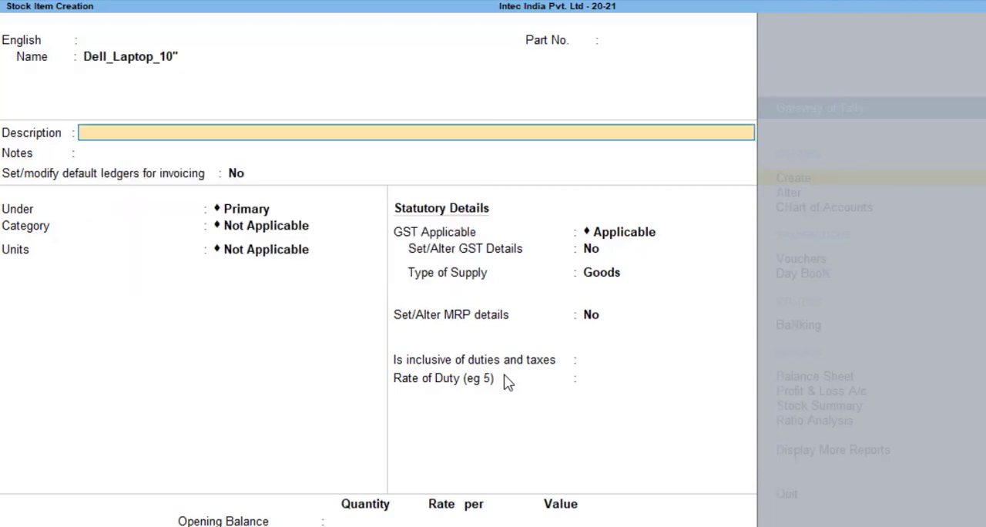
Leave the 10-inch Dell item's alias, description and notes blank, keeping default ledgers for invoicing at No
key(BackSpace)
key(BackSpace)
key(Return)
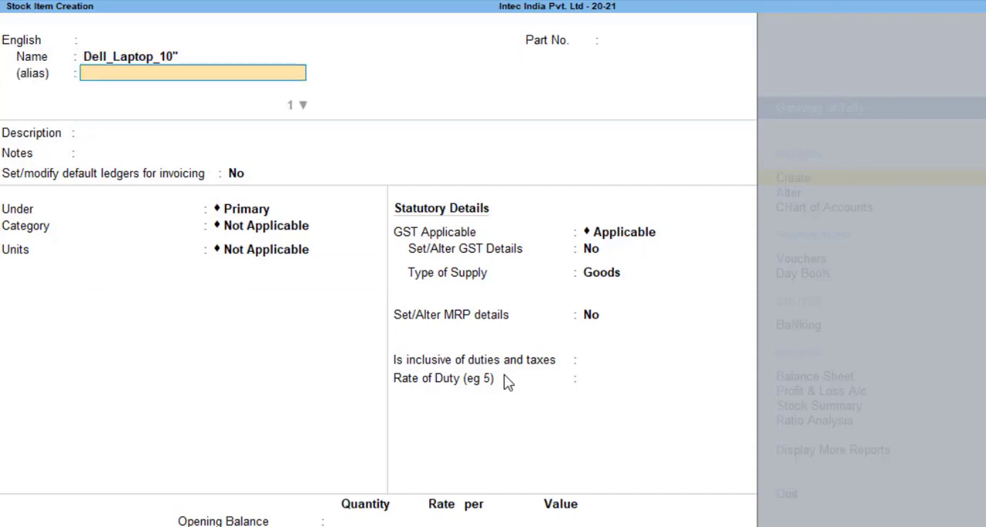
key(Return)
Place the item under the Dell group in the 10 inch category, with pc units and no alternate unit
key(Return)
key(Return)
key(Return)
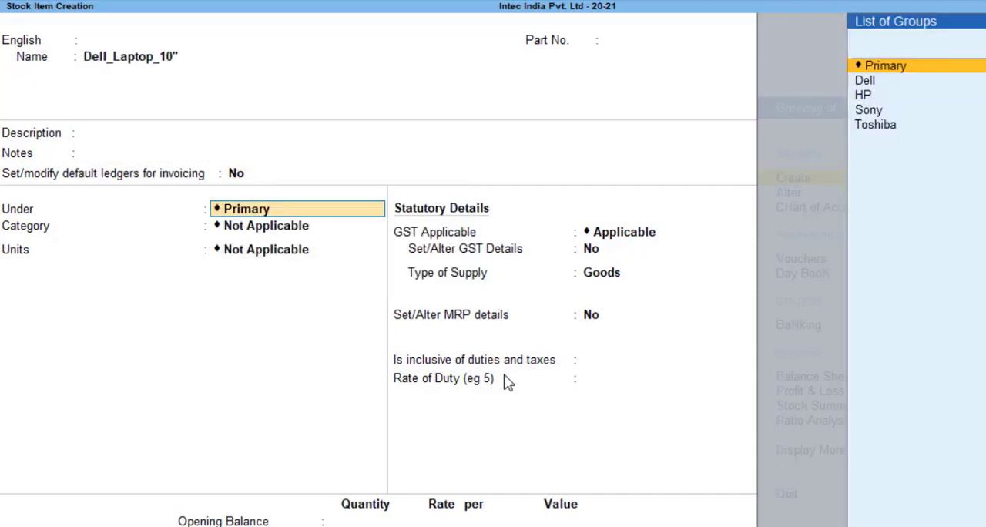
key(Down)
key(Return)
key(Down)
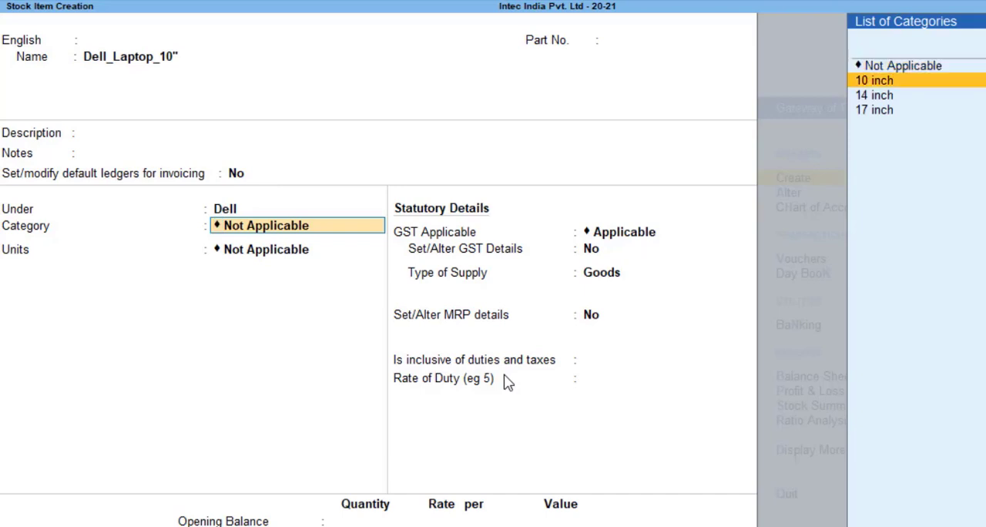
key(Return)
key(Down)
key(Down)
key(Down)
key(Return)
key(Return)
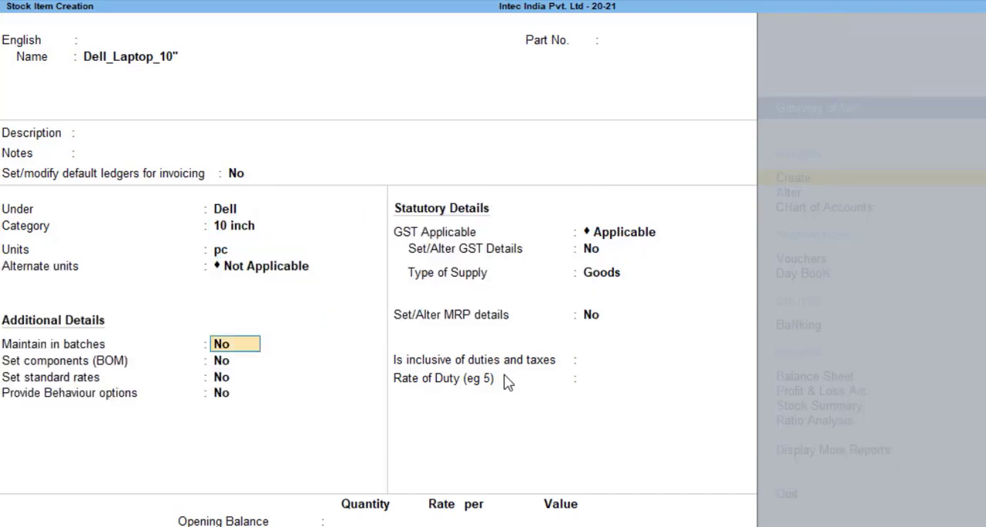
Keep batches, components, standard rates and behaviour options at No, and enable GST details for the 10-inch Dell item
key(Return)
key(Return)
Enter HSN/SAC 1234 without a description, keeping non-GST goods at No and the calculation type On Value
key(Return)
key(Return)
key(Return)
key(y)
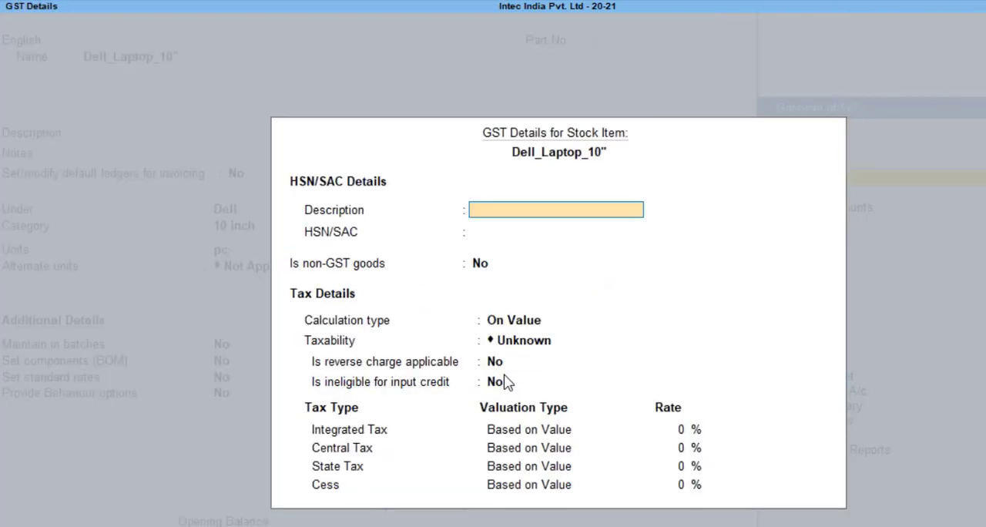
key(Return)
text(123)
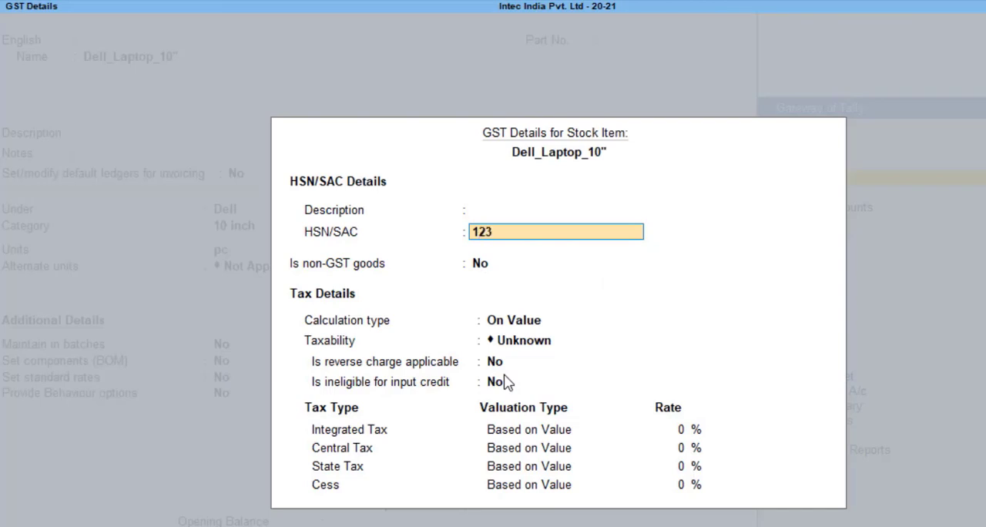
text(4)
key(Return)
Set the 10-inch Dell item's taxability to Taxable, keeping reverse charge and input credit ineligibility at No
key(Return)
key(Down)
key(Down)
key(Down)
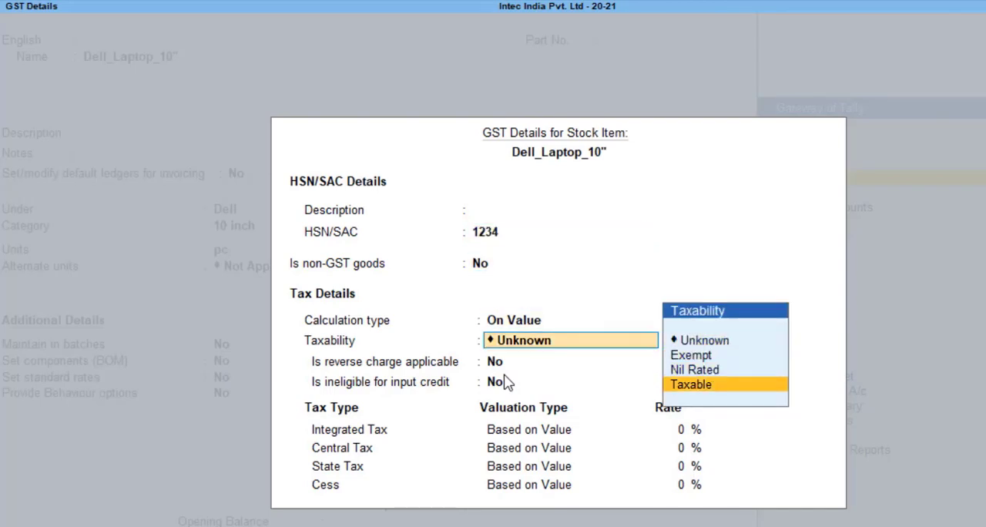
key(Return)
Set the 10-inch Dell item's integrated tax rate to 18% and accept the remaining tax rates
key(Return)
key(Return)
text(18)
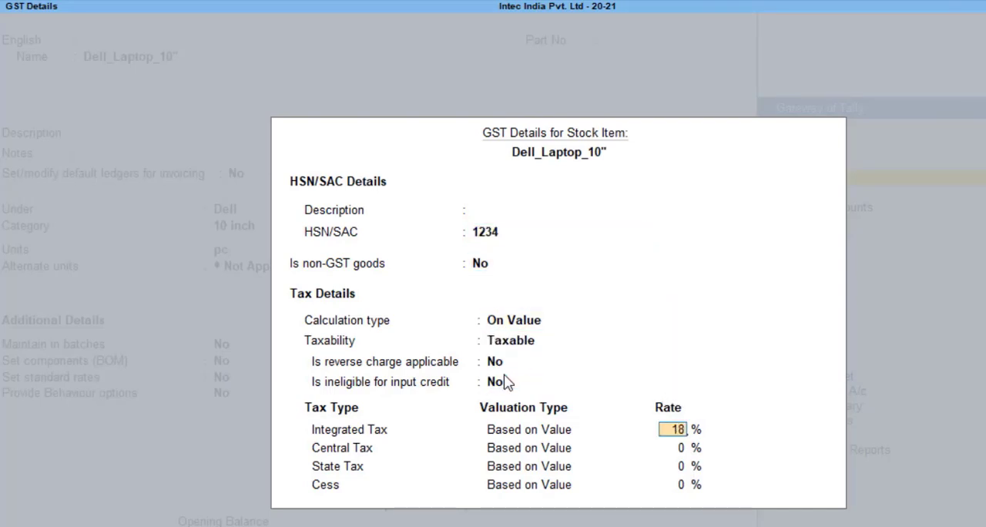
key(Return)
key(Return)
Keep supply type Goods and MRP details at No, accept the remaining defaults, and save the 10-inch Dell item
key(Return)
key(Return)
key(Return)
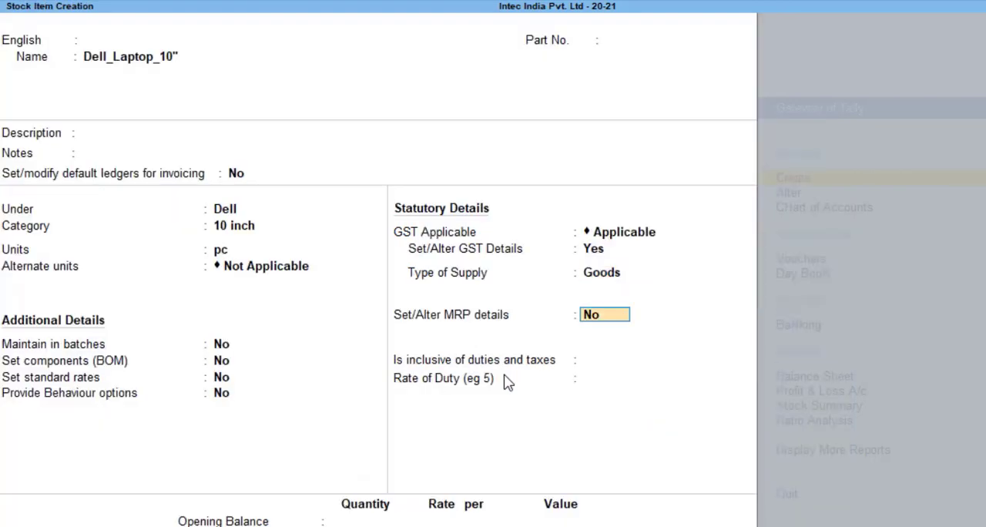
key(Return)
key(Return)
key(Return)
key(Return)
key(Return)
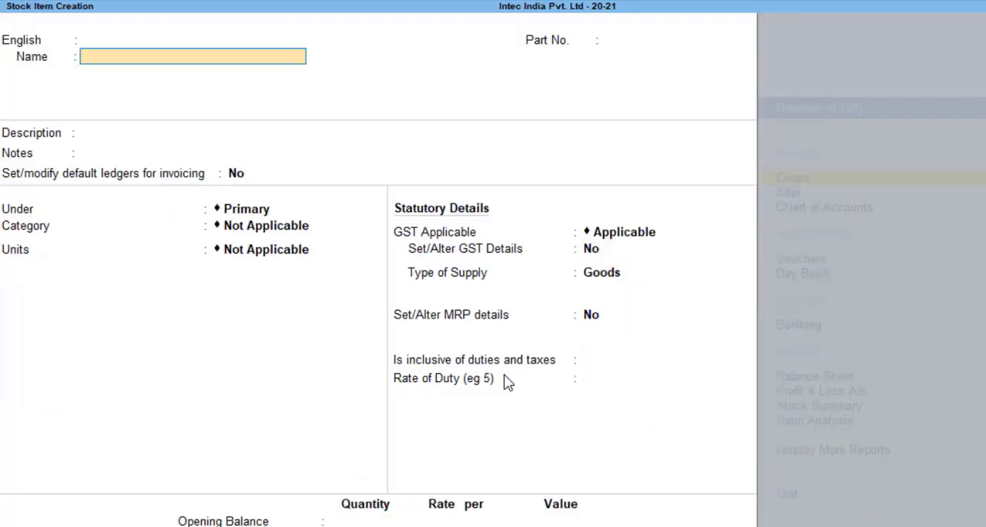
Name the next stock item Dell_Laptop_14", leaving its alias, description and notes blank
text(Dell_Laptop_10")
key(BackSpace)
key(BackSpace)
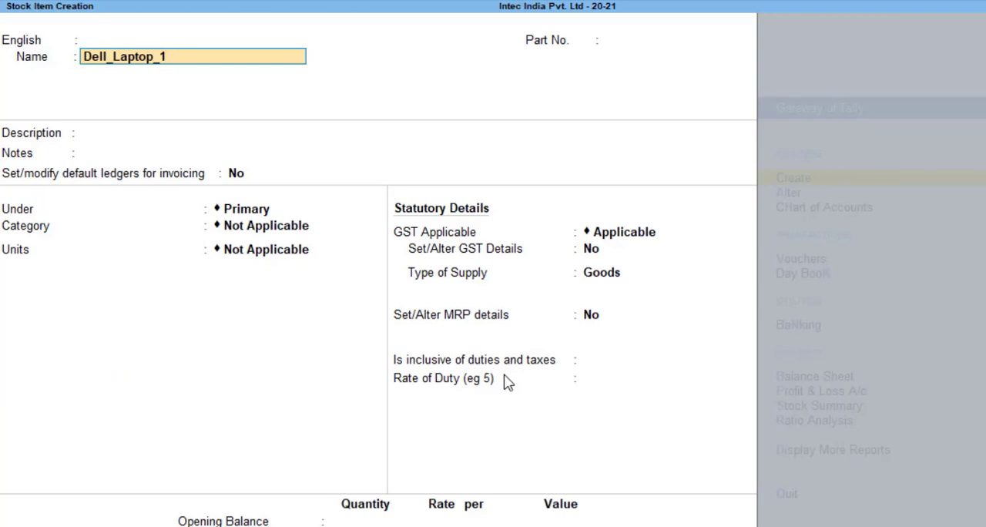
text(1)
key(BackSpace)
key(BackSpace)
text(14)
key(Return)
key(Return)
key(Return)
key(Return)
key(Return)
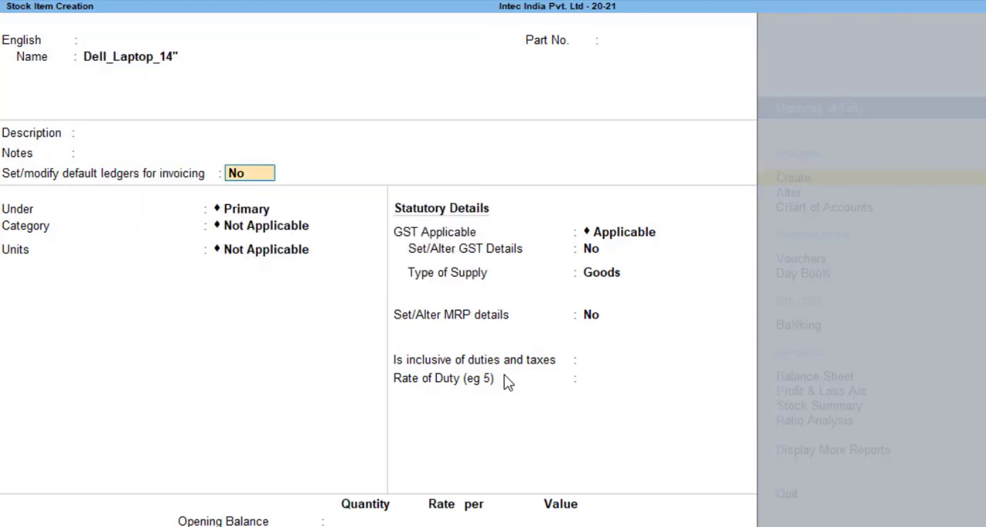
Place the 14-inch item under the Dell group in the 14 inch category
key(Down)
key(Down)
key(Up)
key(Return)
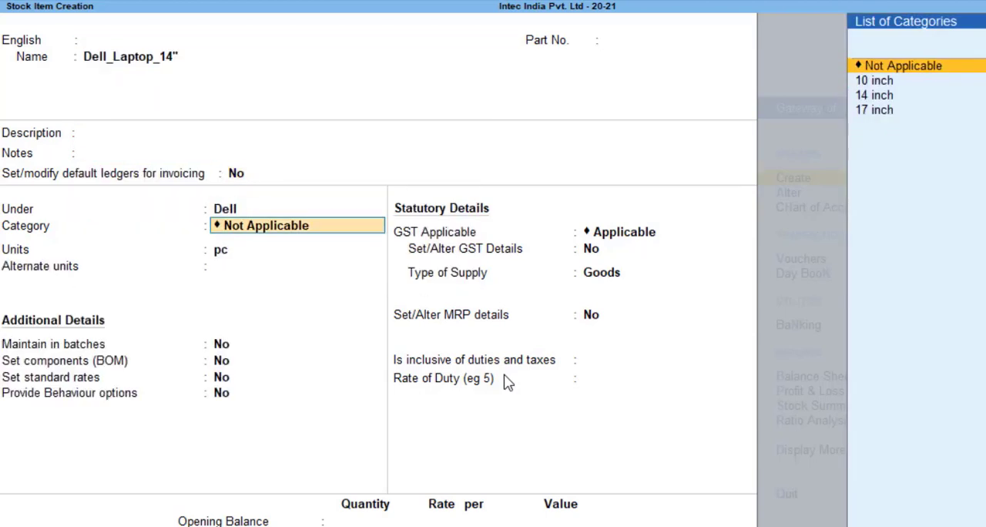
key(Down)
key(Down)
key(Down)
key(Up)
key(Return)
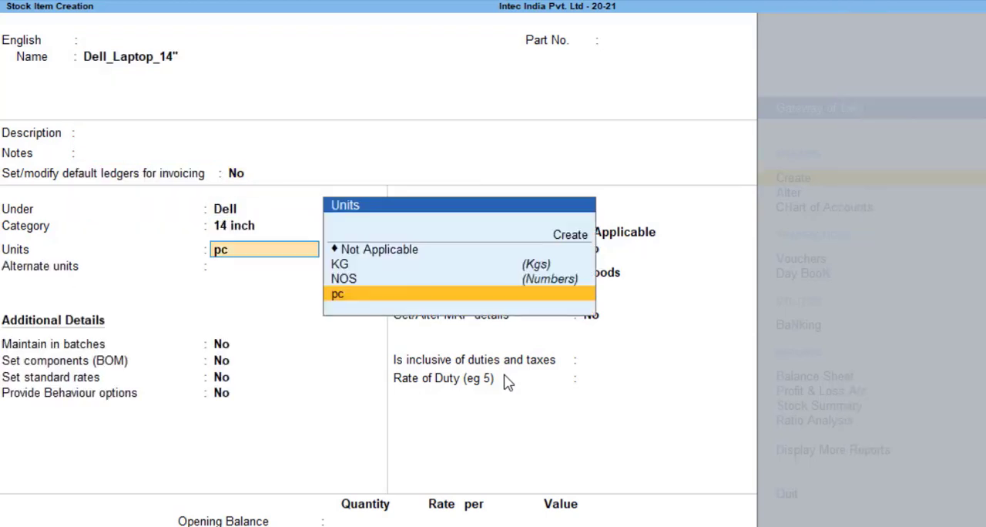
Keep pc as the 14-inch item's unit with no alternate unit, leaving the additional details at No
key(Return)
key(Return)
key(Return)
key(Return)
key(Return)
key(Return)
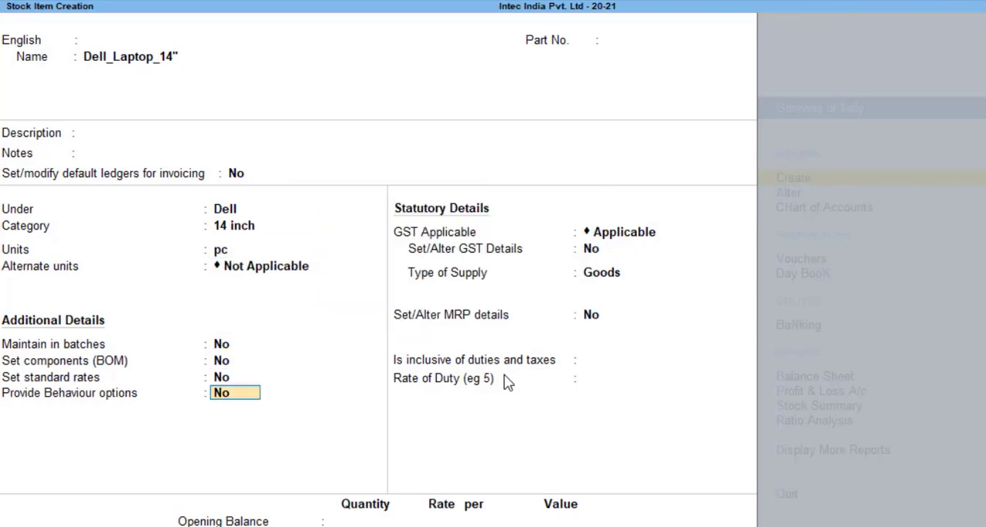
Enable GST details for the 14-inch Dell item, enter HSN/SAC 2345, and keep non-GST goods at No
key(y)
key(Return)
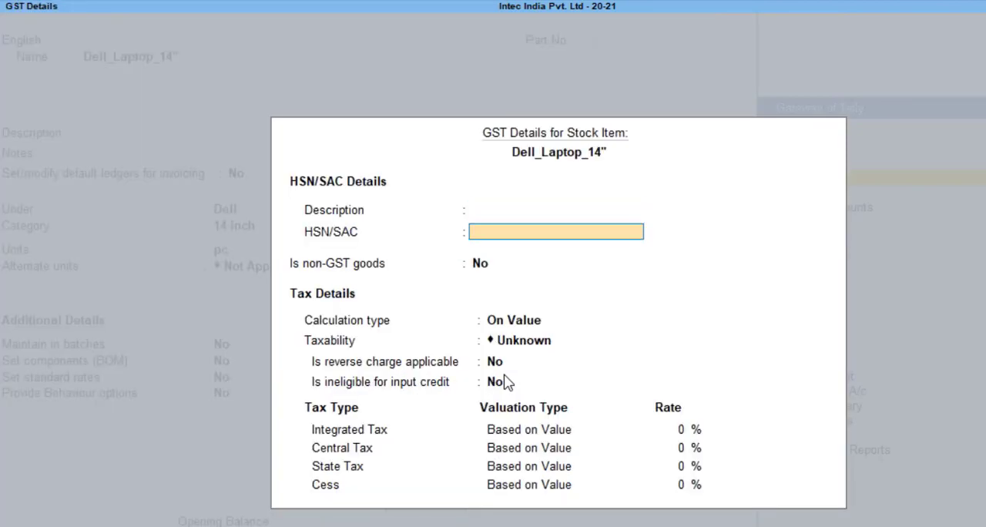
text(2345)
key(Return)
key(Return)
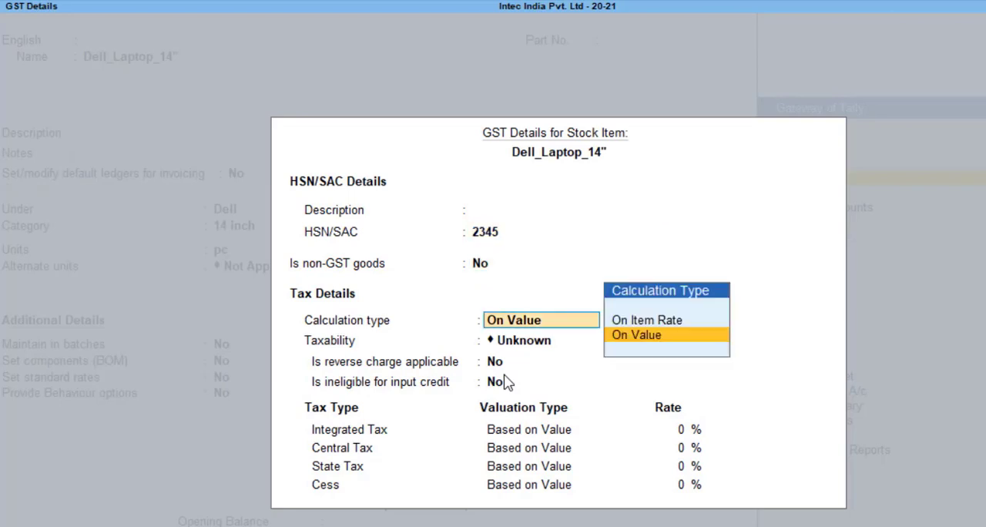
Keep calculation On Value and set the 14-inch Dell item to Taxable, with reverse charge and input credit ineligibility at No
key(Return)
key(Down)
key(Down)
key(Down)
key(Return)
key(Return)
key(Return)
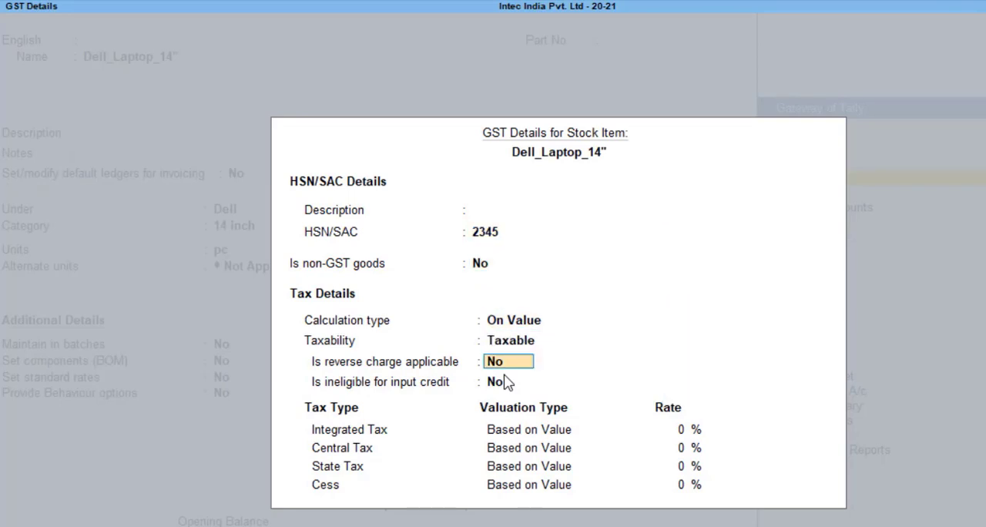
Set the 14-inch Dell item's integrated tax rate to 18% and accept the remaining tax rates
text(18)
key(Return)
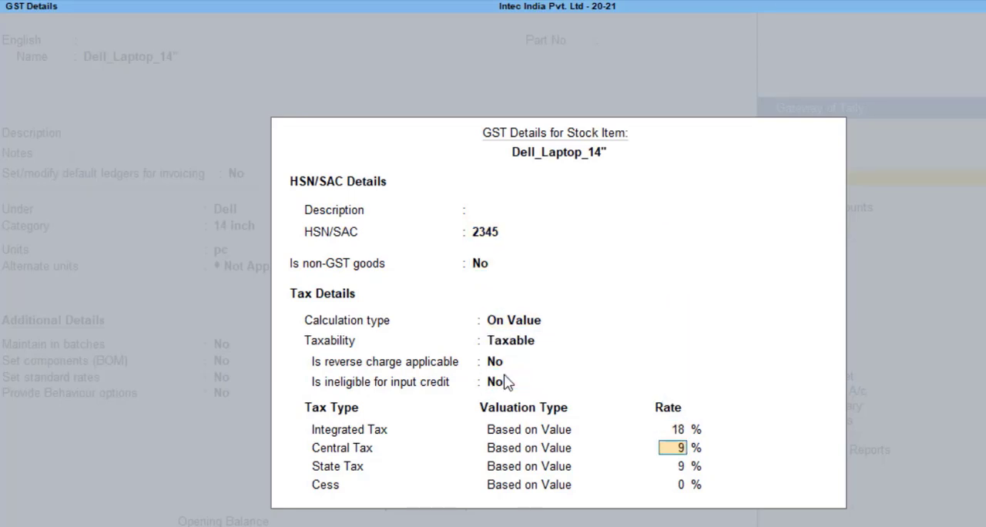
key(Return)
Keep supply type Goods and MRP details at No, accept the remaining defaults, and save the 14-inch Dell item
key(Return)
key(Return)
key(Return)
key(Return)
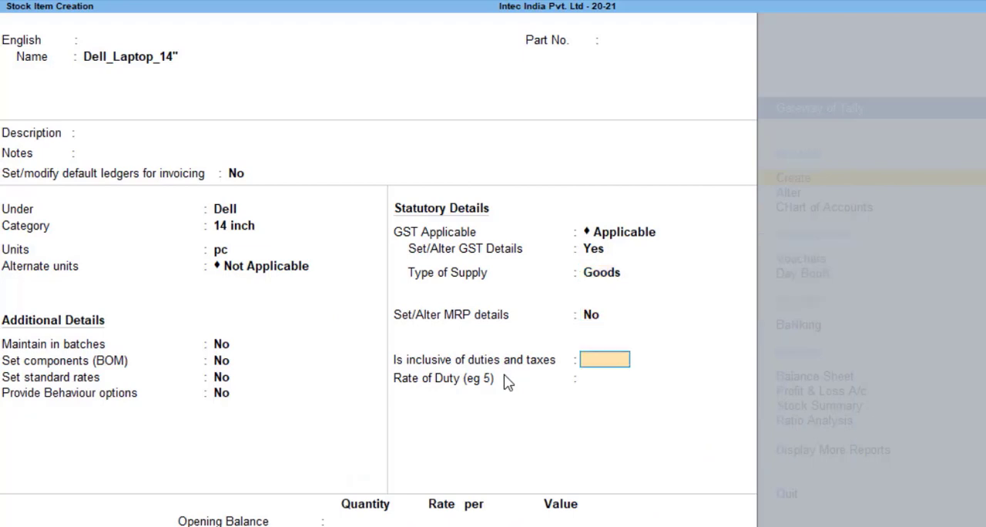
key(Return)
key(Return)
key(Return)
key(Return)
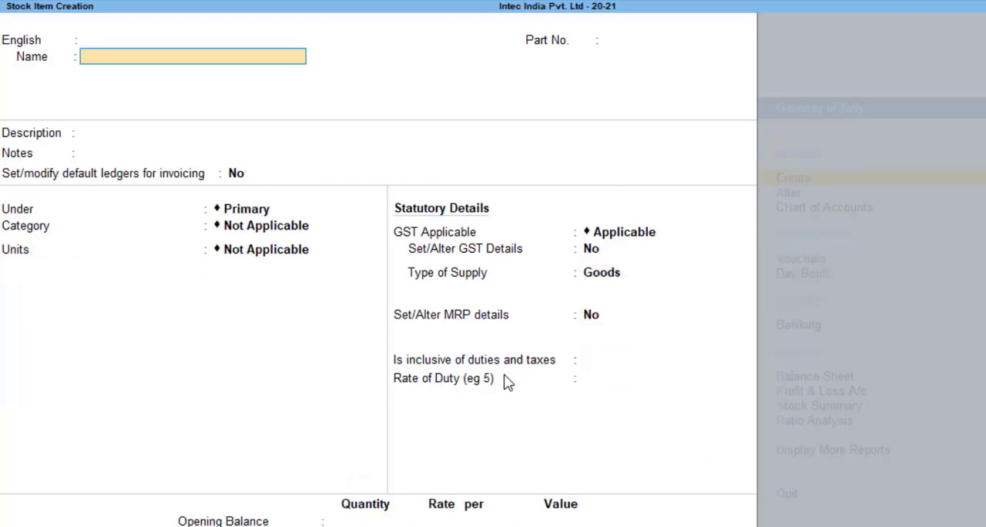
Name the next stock item Dell_Laptop_17", leave its description and notes blank, and keep default ledgers for invoicing at No
text(Dell_Laptop_10")
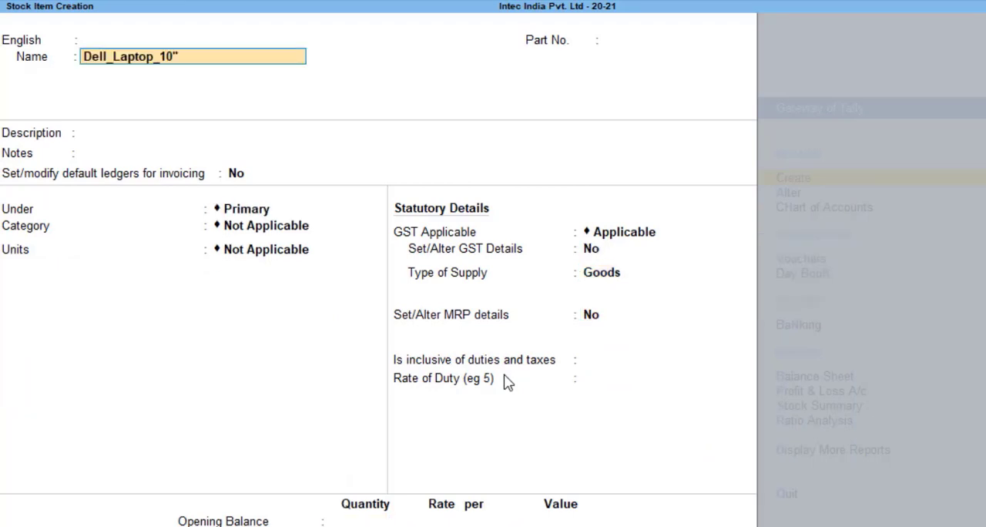
key(BackSpace)
text(7")
key(Return)
key(Return)
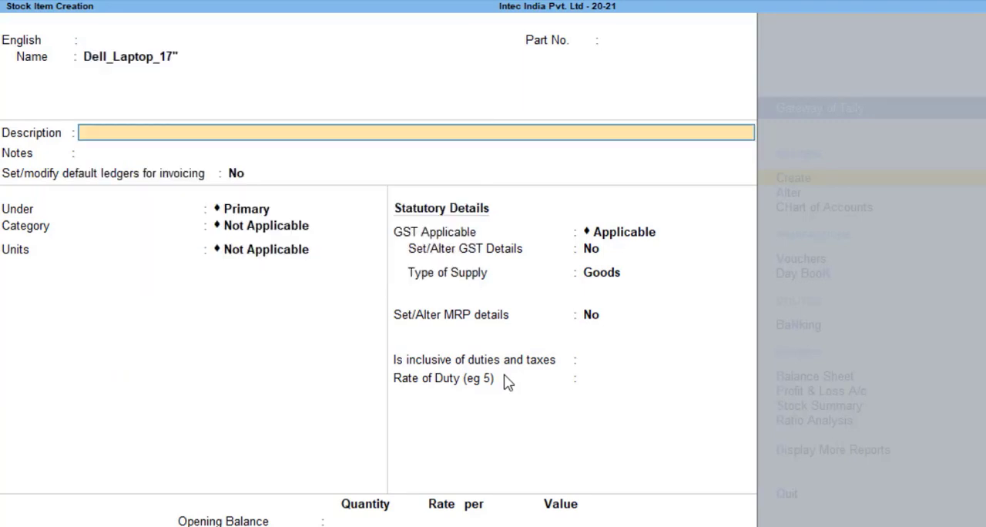
key(Return)
key(Return)
Keep the 17-inch Dell item under Primary and assign it to the 17 inch category
key(Return)
key(Return)
key(Down)
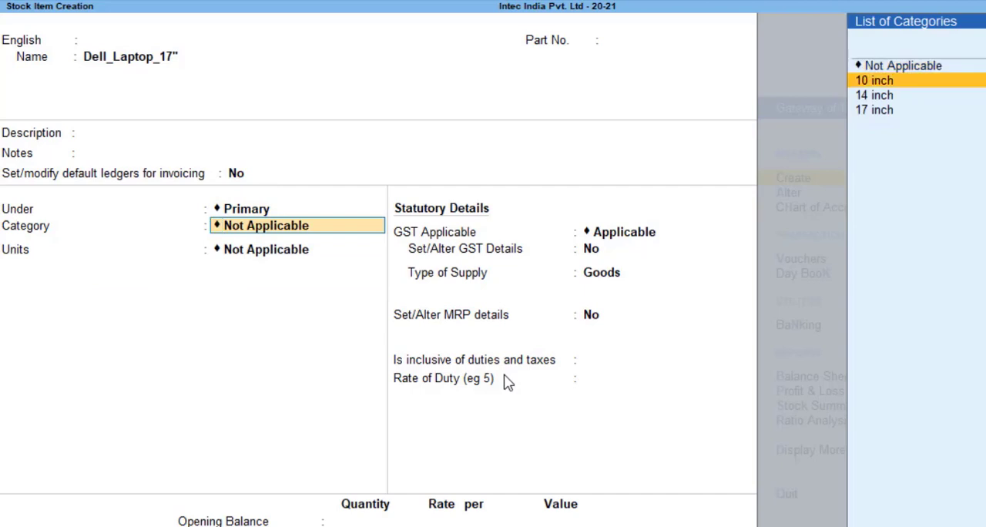
key(Down)
key(Down)
Set the 17-inch Dell item's unit to pc and keep alternate units Not Applicable
key(Return)
key(Down)
key(Down)
key(Down)
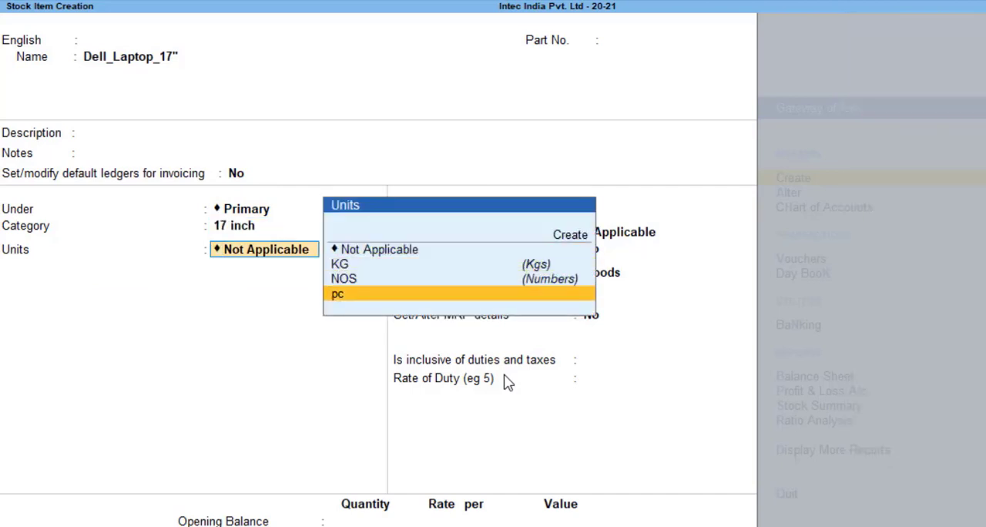
key(Return)
key(Down)
key(Up)
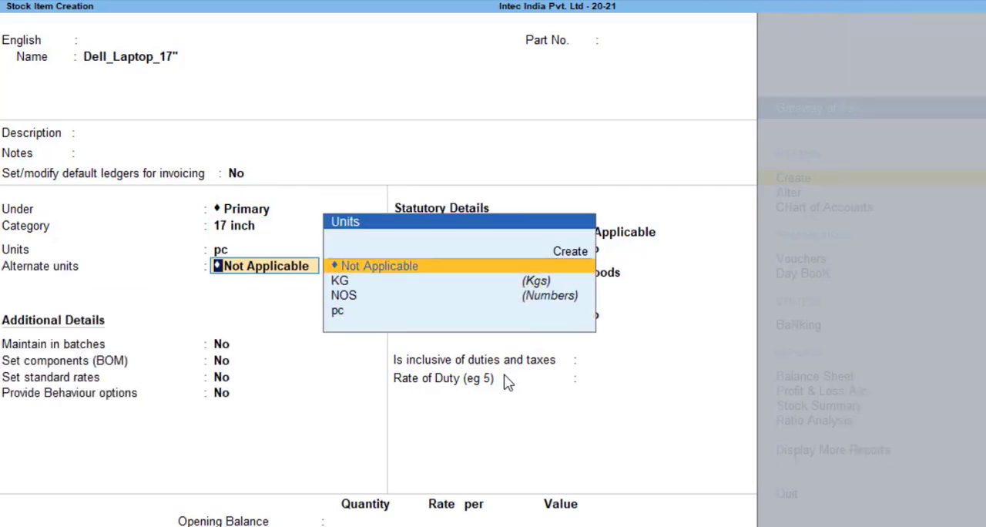
key(Return)
Enter HSN/SAC 9876 for the 17-inch Dell item, leaving the HSN description blank
key(Return)
key(Return)
key(Return)
key(Return)
key(Return)
Keep batches, components, standard rates and behaviour options at No, and enable GST details for the 17-inch Dell item
text(y)
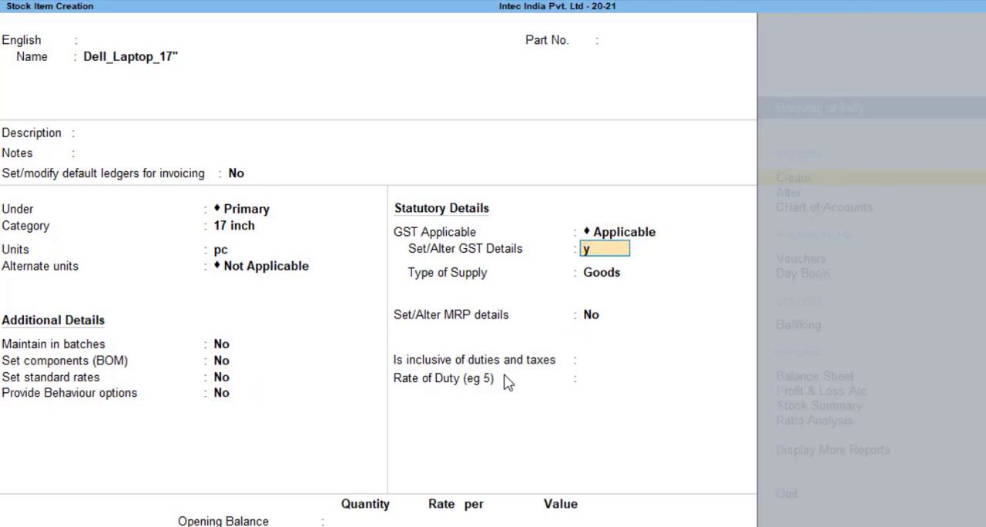
key(Return)
key(Return)
key(Return)
key(Up)
text(9876)
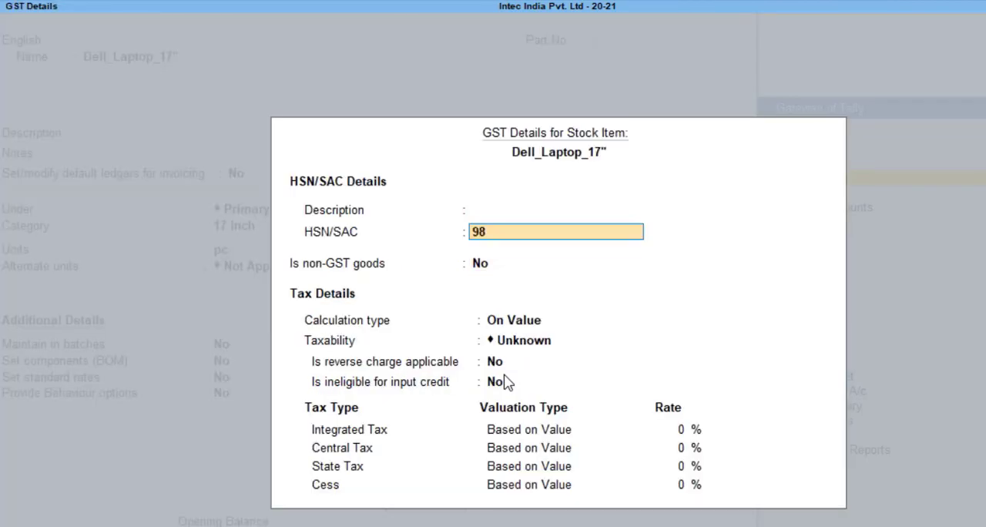
Set the 17-inch Dell item's taxability to Taxable, keeping calculation On Value and non-GST, reverse charge and credit ineligibility at No
key(Return)
key(Return)
Set the 17-inch Dell item's integrated tax rate to 18% and accept the remaining tax rates
key(Return)
key(Down)
key(Down)
key(Down)
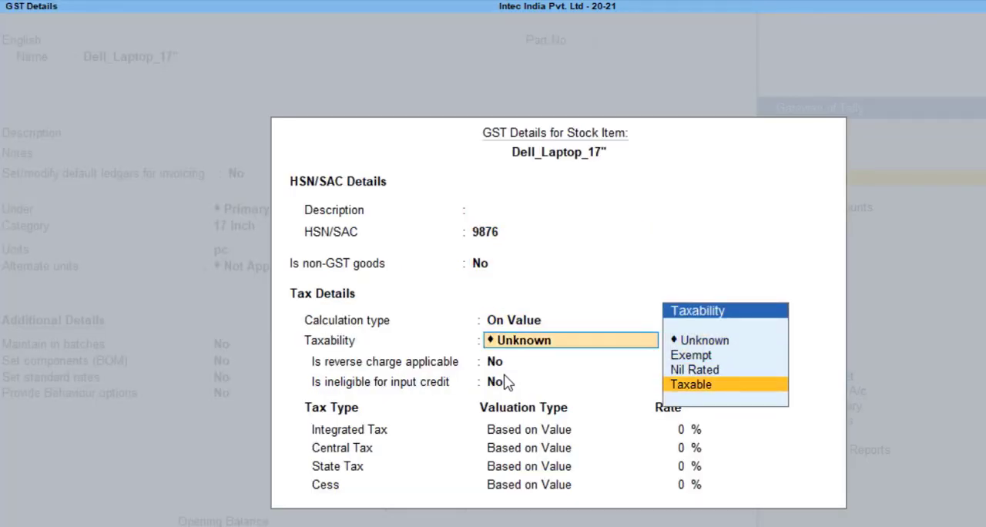
key(Return)
key(Return)
key(Return)
text(18)
key(Return)
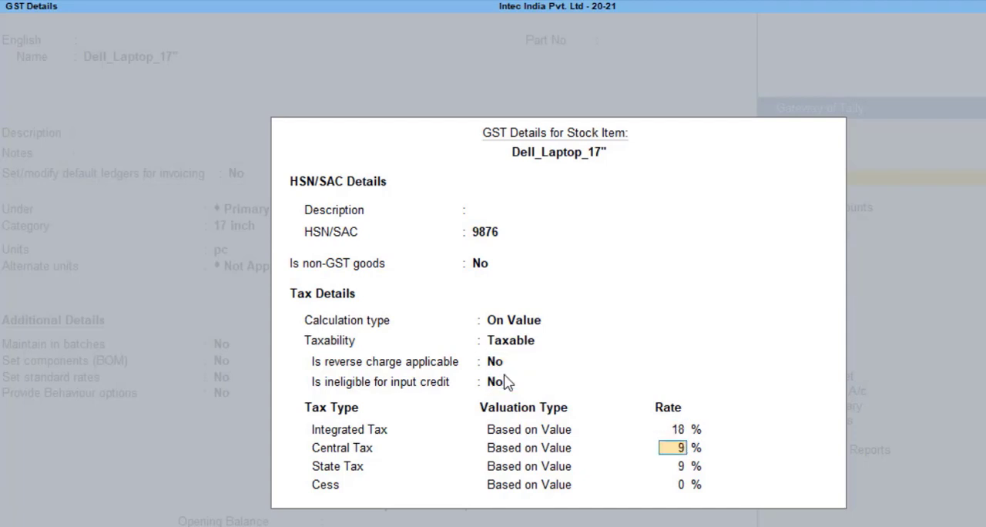
key(Return)
Keep MRP details and duties inclusion at No, leave the opening balance blank, save the 17-inch Dell item, and exit stock item creation
key(Return)
key(Return)
key(Return)
key(Return)
key(Return)
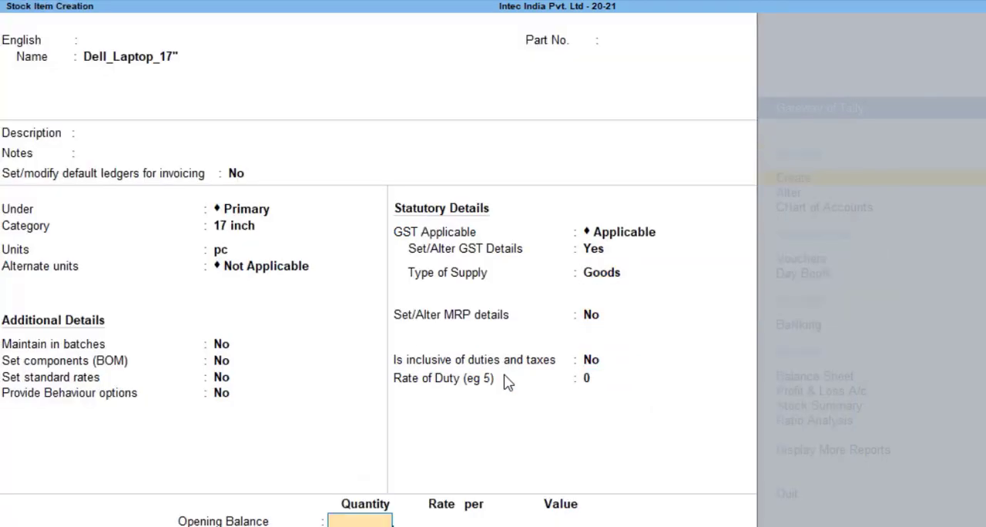
key(Return)
key(Return)
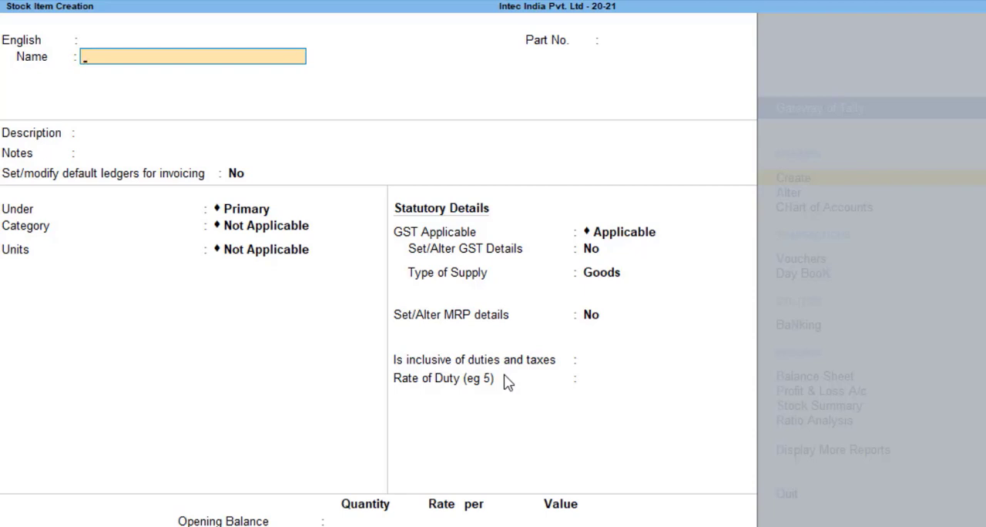
key(Escape)
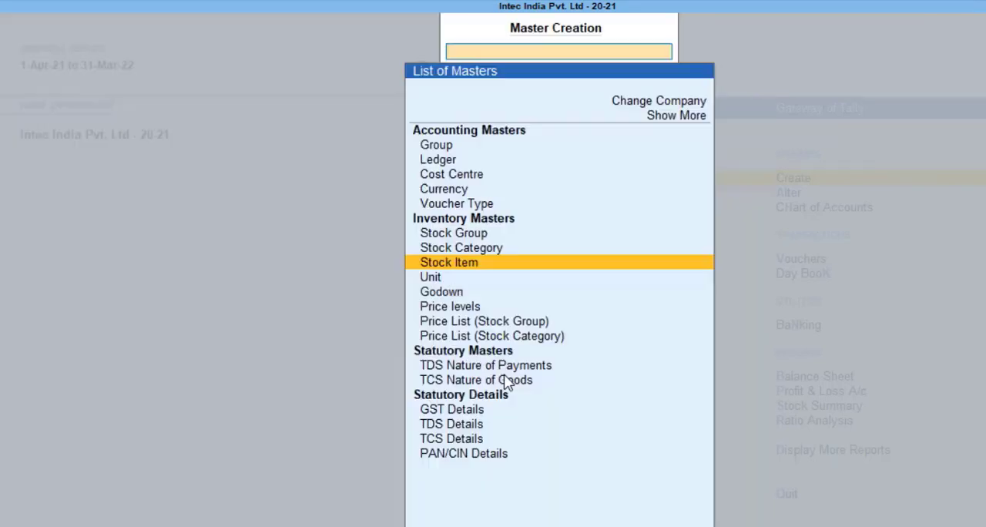
Start a new stock group and name it LED_TV
key(Up)
key(Up)
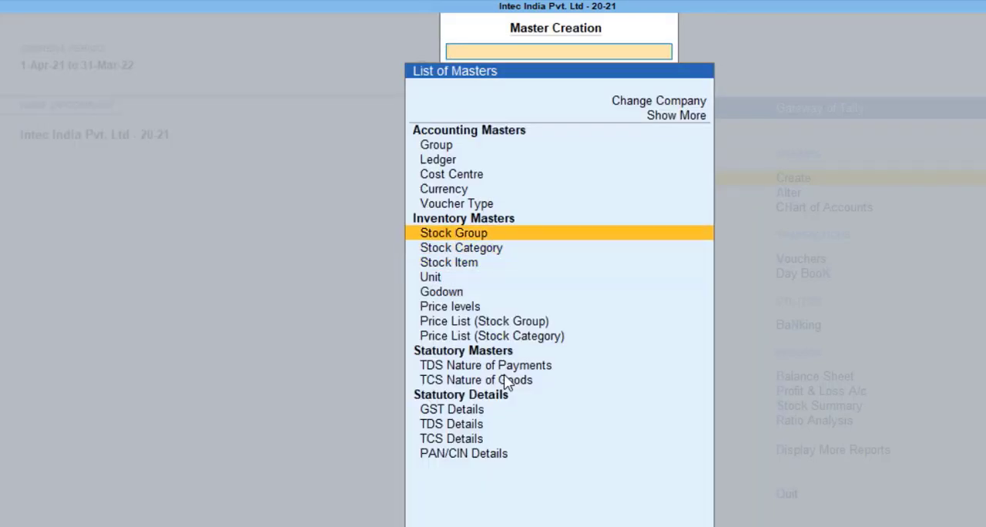
key(Return)
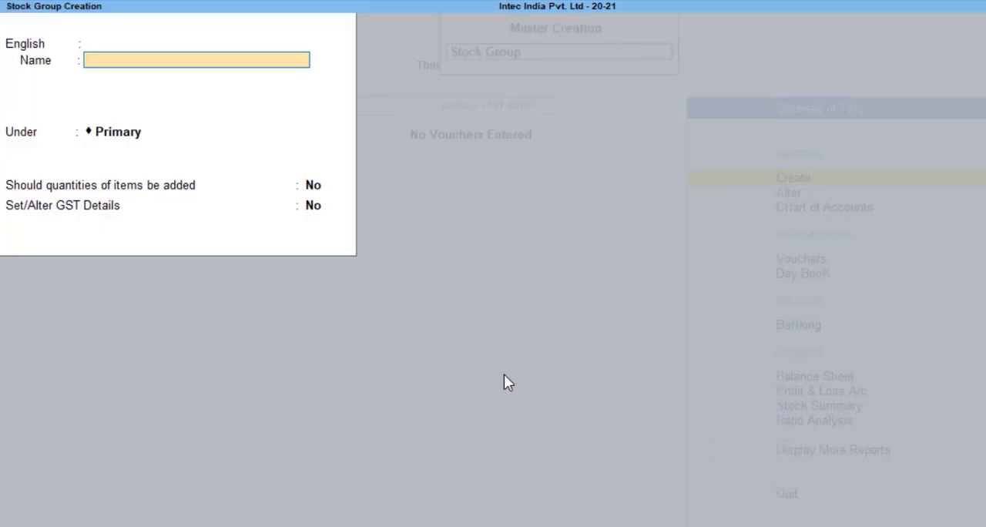
text(LED_TV)
Keep LED_TV under Primary with quantity addition and GST details at No, save the group, and exit stock group creation
key(Return)
key(Return)
key(Return)
key(Return)
key(Return)
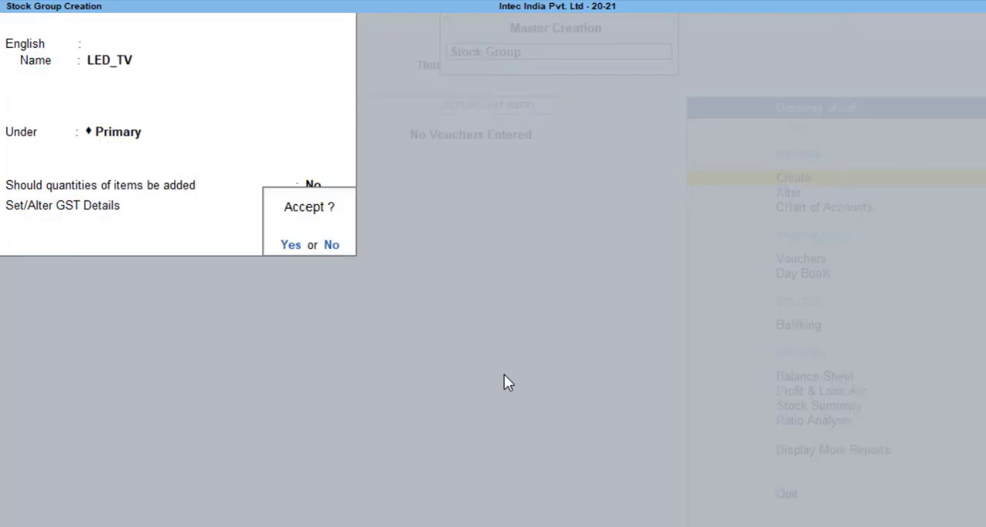
key(Return)
key(Escape)
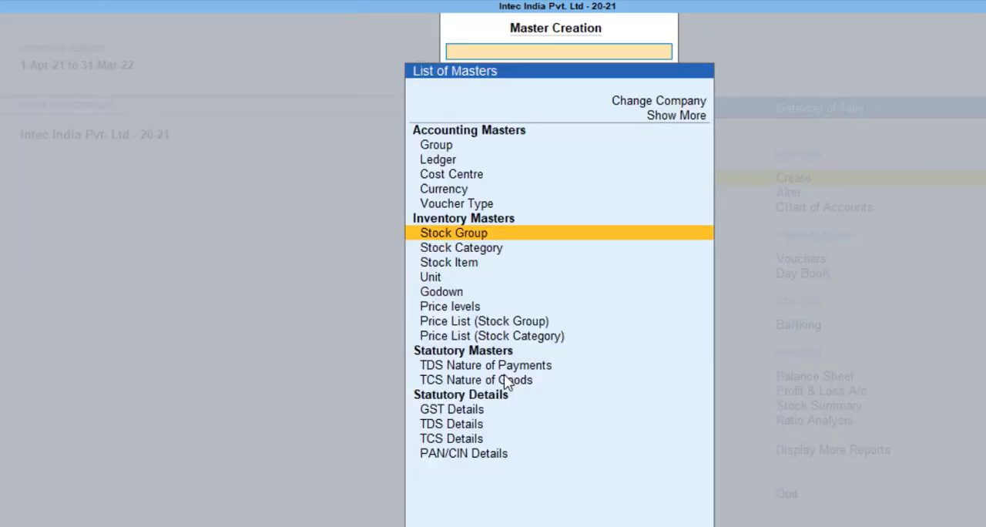
Leave master creation and open the list of existing stock groups for alteration
key(Escape)
key(a)
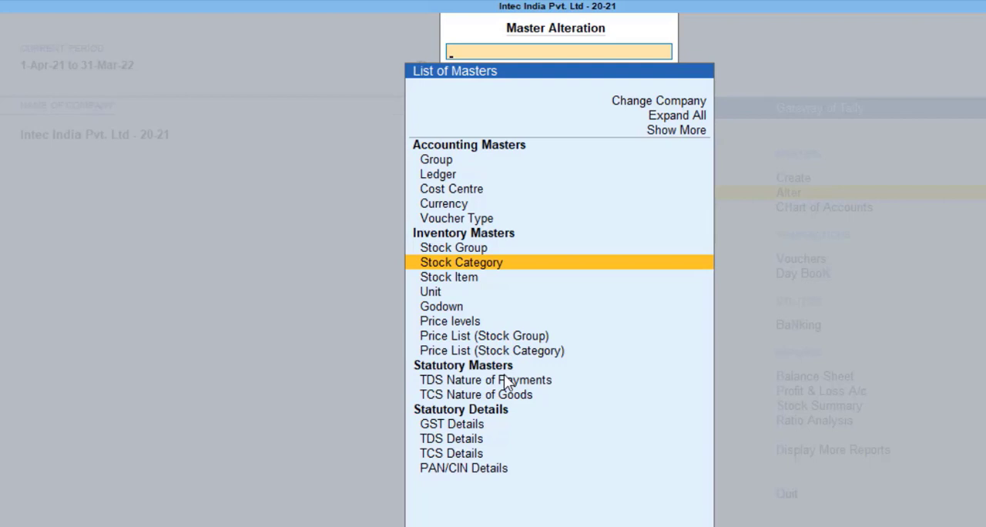
key(Up)
key(Return)
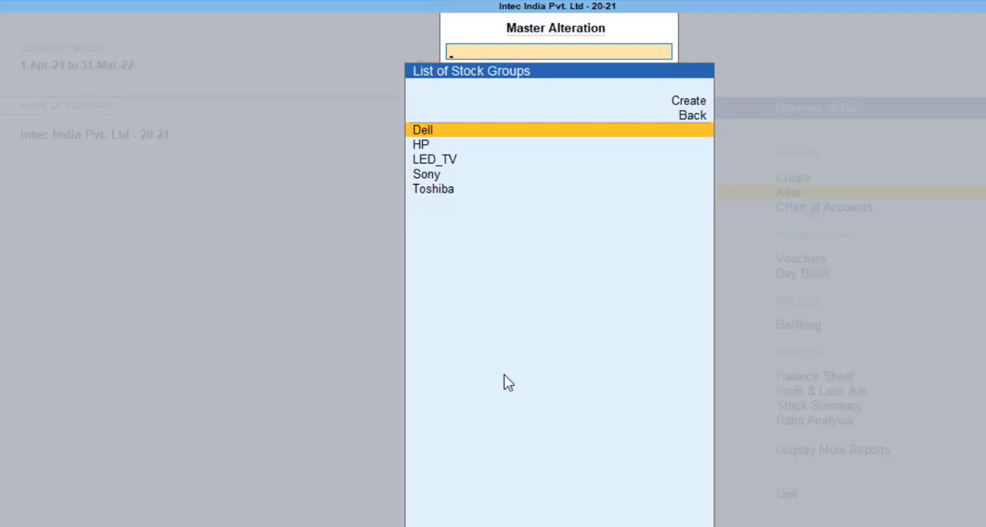
Review the existing stock groups available for alteration and leave the list without opening any of them
key(Down)
key(Down)
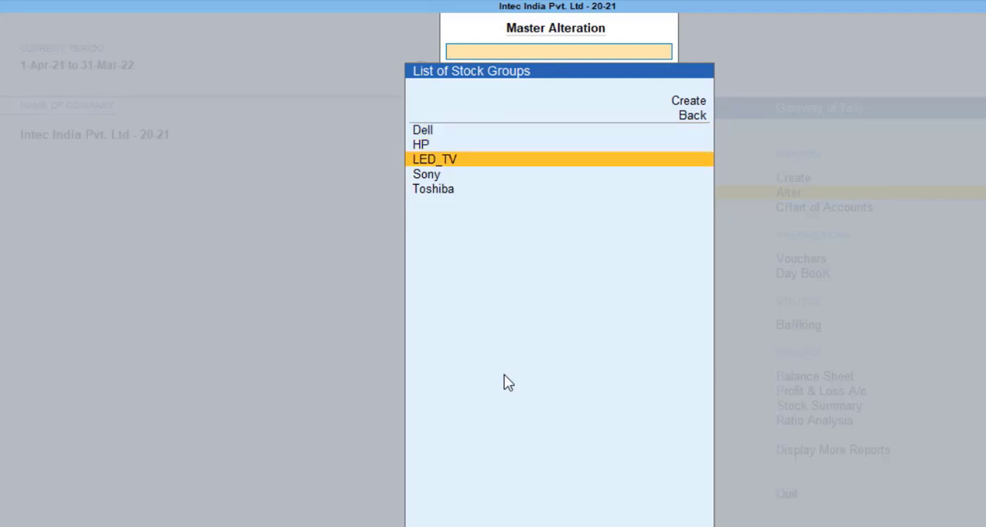
key(Up)
key(Up)
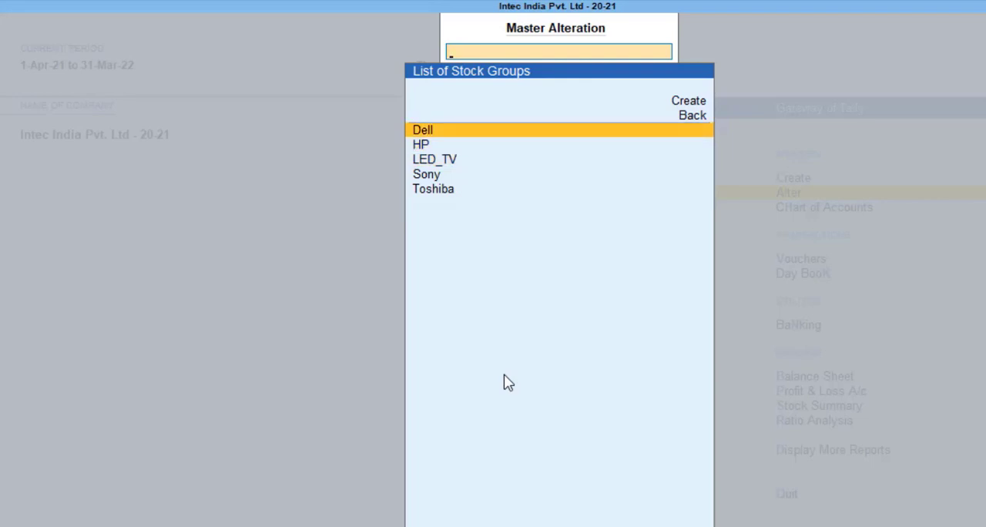
key(Down)
key(Down)
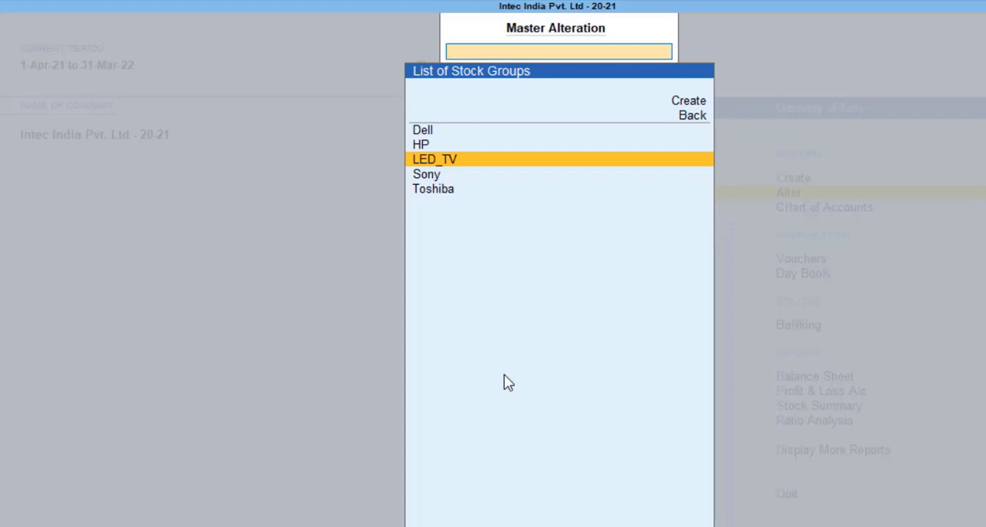
key(Escape)
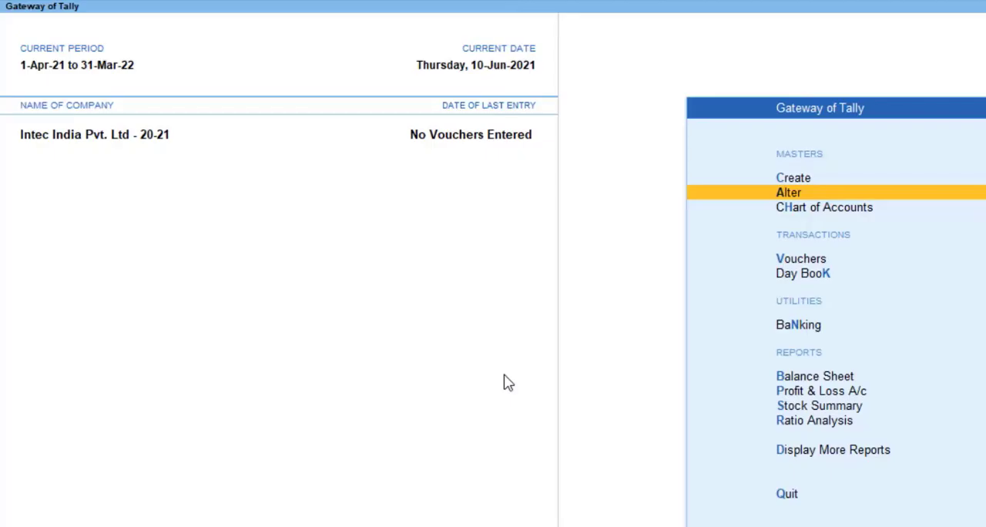
Start a new stock item and name it Sony LED Tv_32"
key(Up)
key(Return)
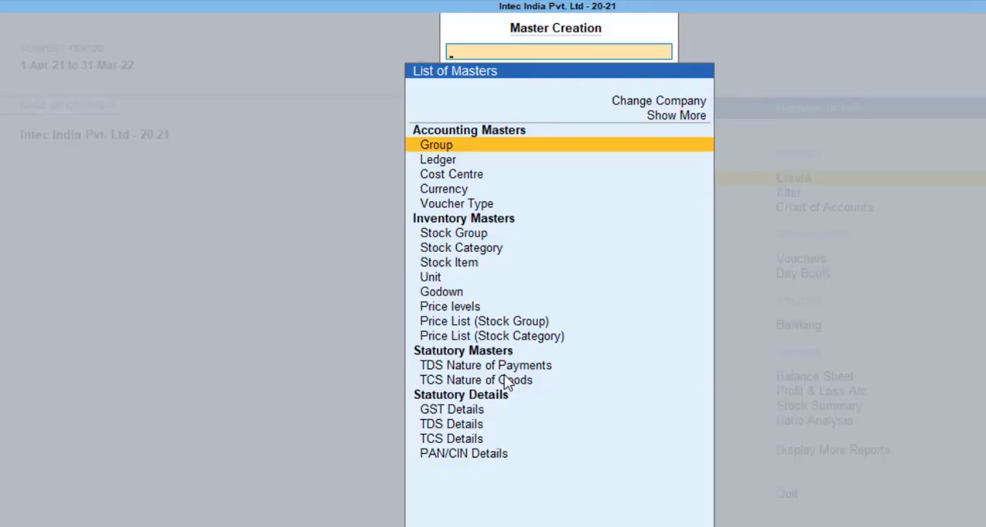
key(Down)
key(Down)
key(Down)
key(Down)
key(Down)
key(Down)
key(Down)
key(Return)
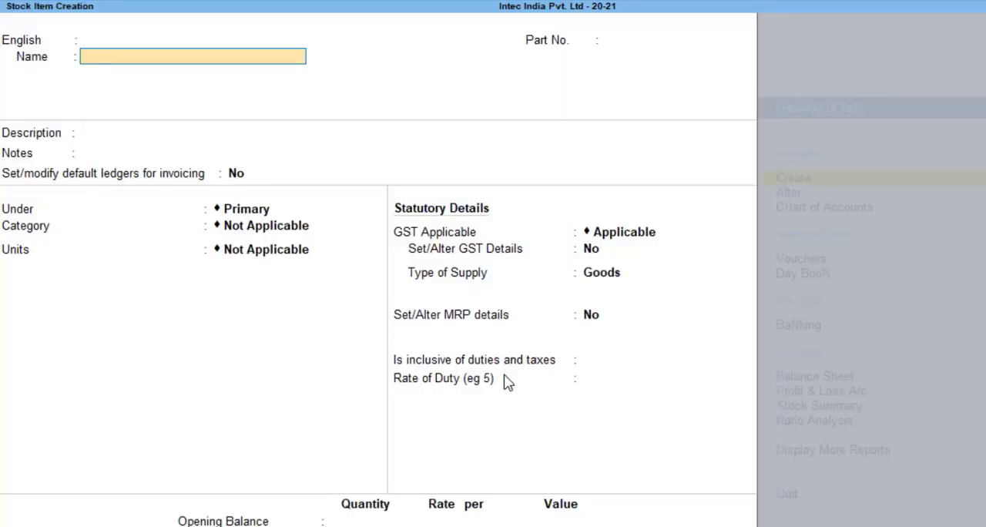
text(Sony LED tv_)
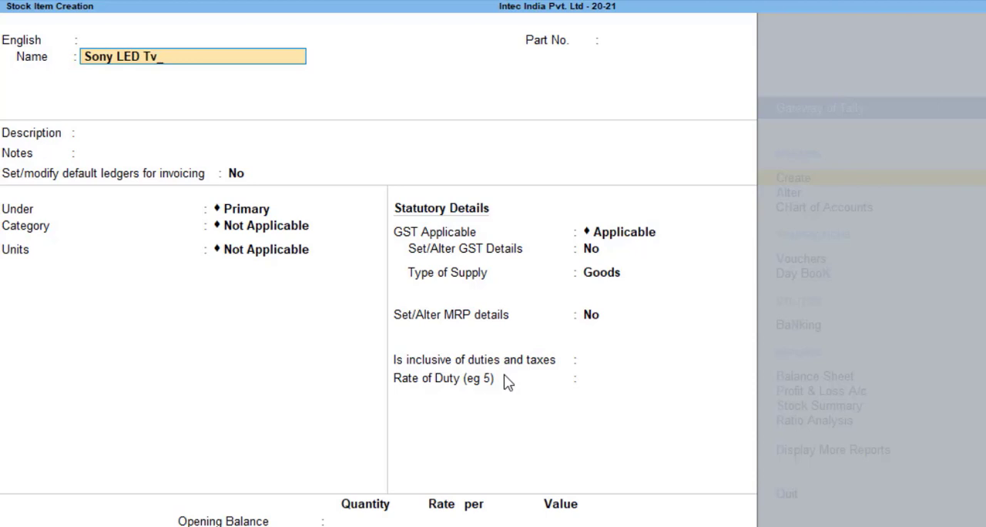
text( 32"")
key(BackSpace)
key(Return)
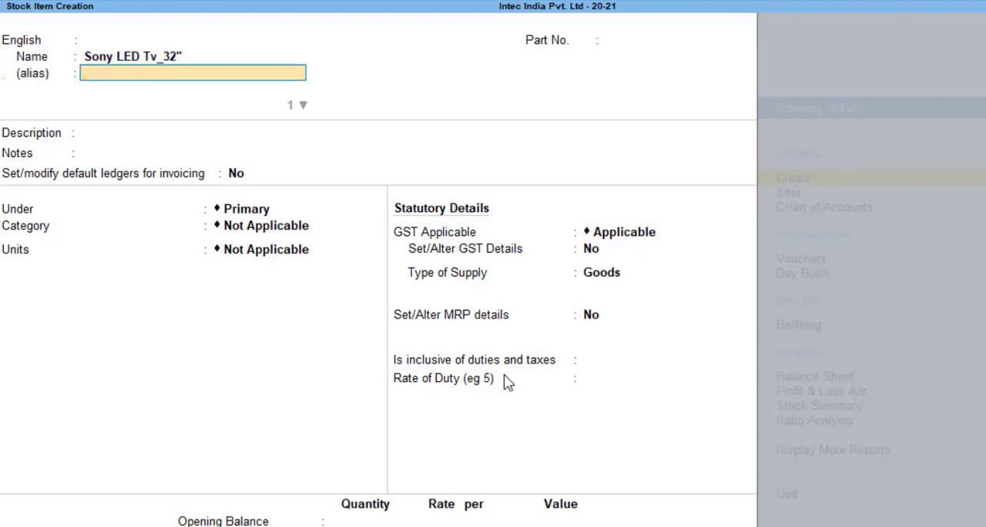
Leave the alias, description and notes blank, keep default ledgers at No, and place the 32-inch TV item under the Sony group
key(Return)
key(Return)
key(Return)
key(Return)
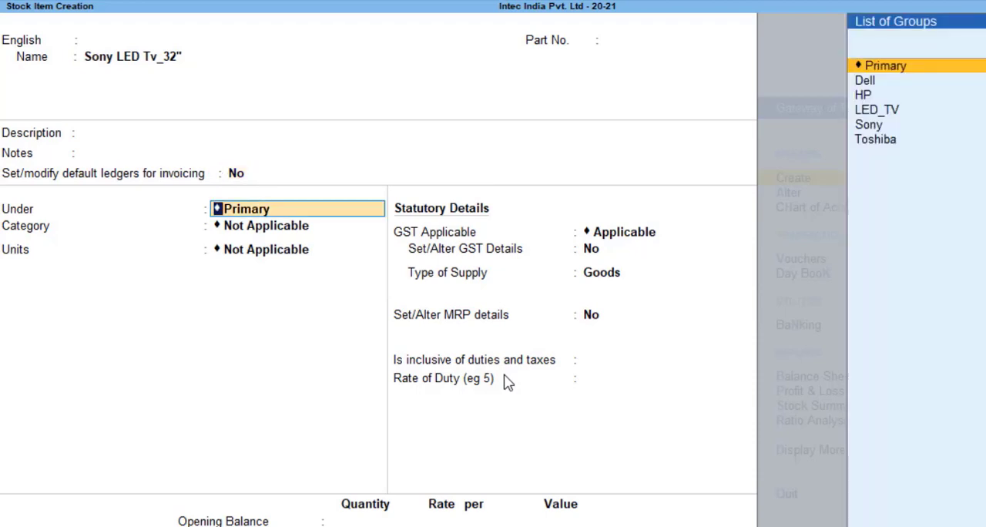
key(Down)
key(Down)
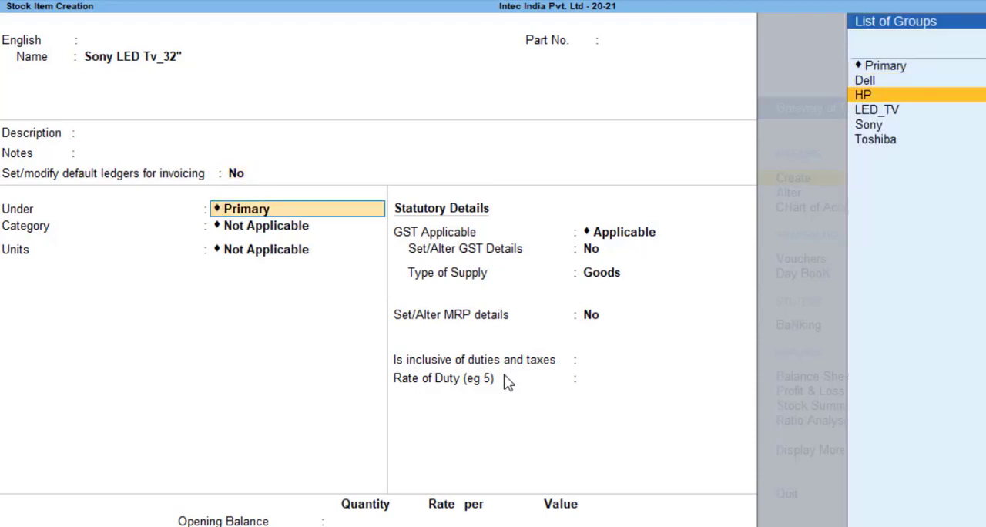
key(Down)
key(Down)
key(Return)
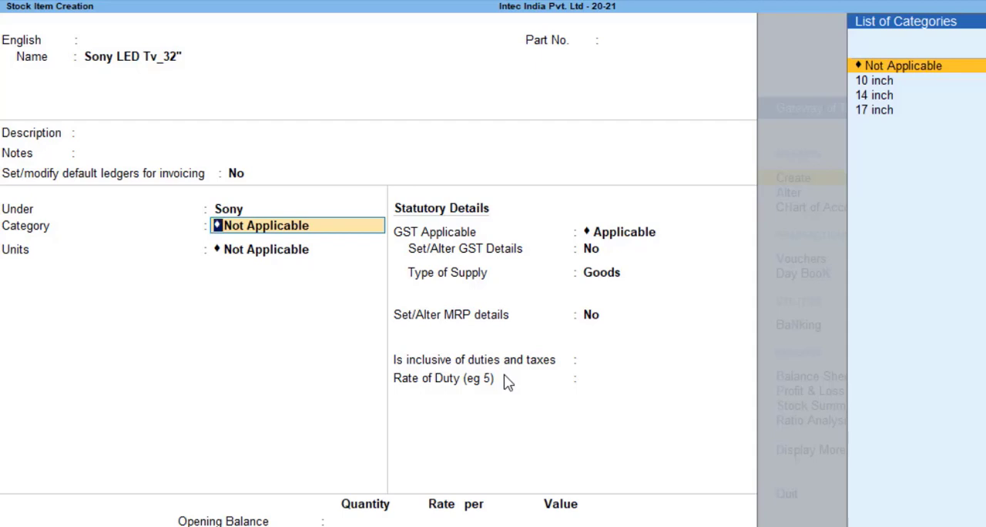
Create a new stock category named LED _TV under Primary from within the item and assign it to the item
key(alt+c)
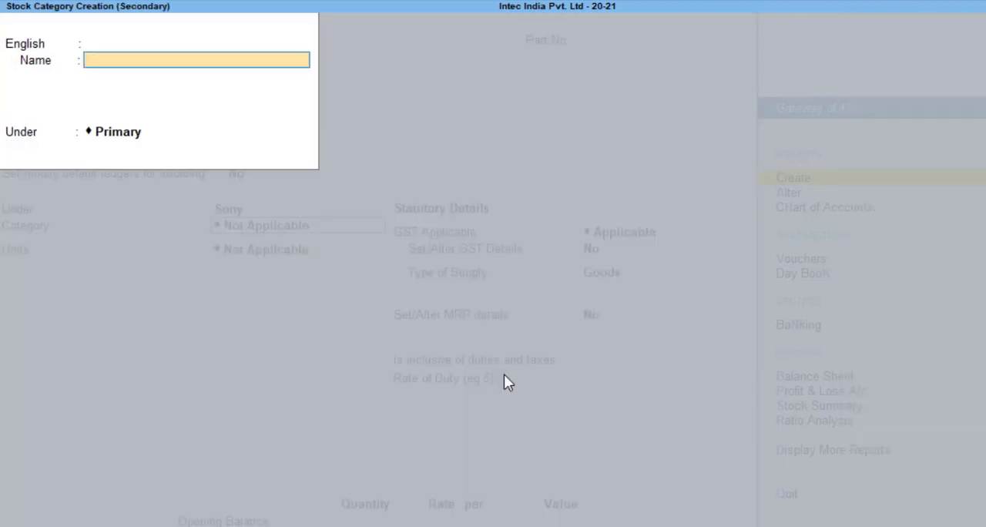
text(LED _TV)
key(Return)
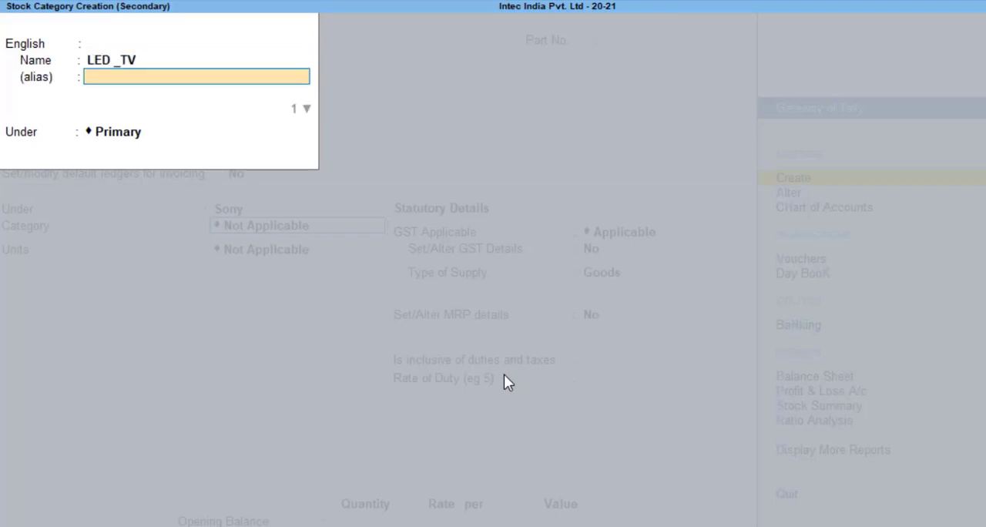
key(Return)
key(Return)
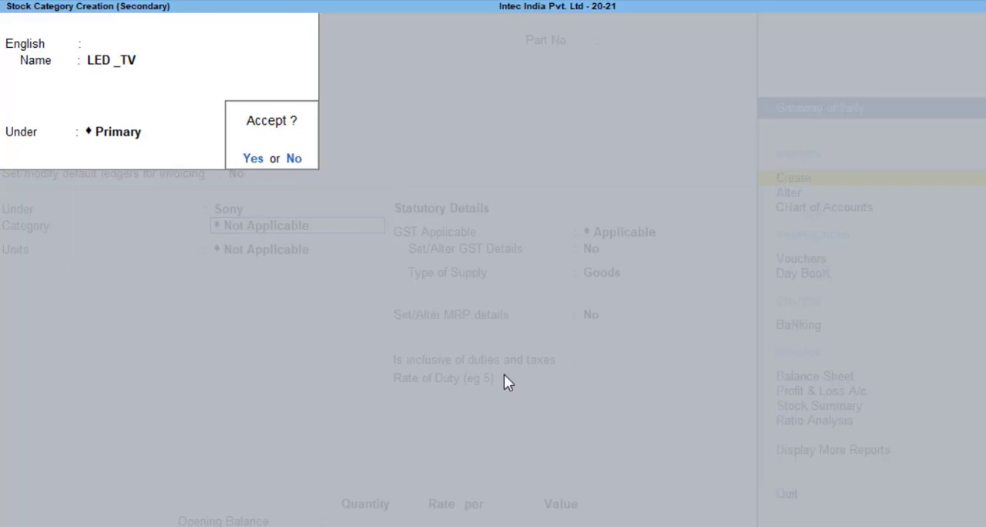
key(Return)
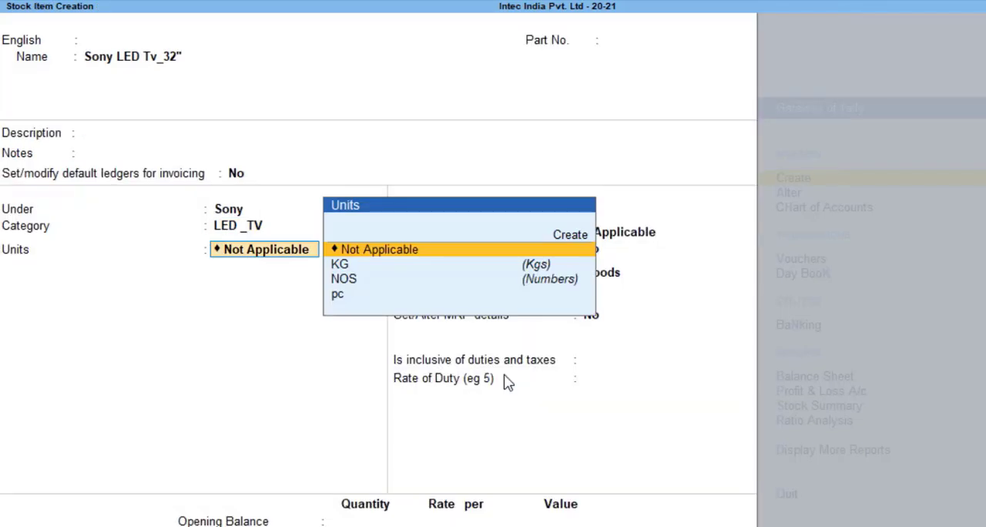
Set the 32-inch TV item's unit to pc and keep alternate units at Not Applicable
key(Down)
key(Down)
key(Down)
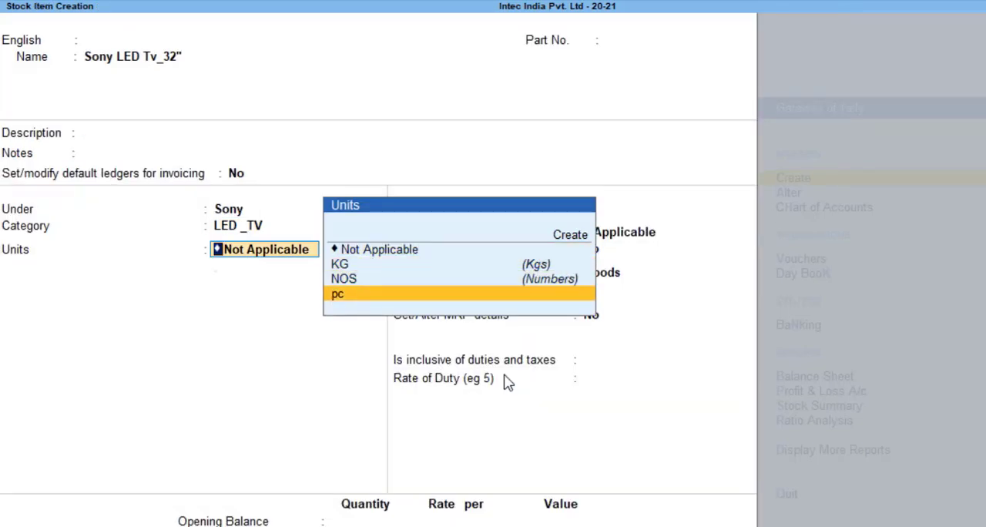
key(Return)
key(Return)
key(Return)
key(Return)
key(Return)
key(Return)
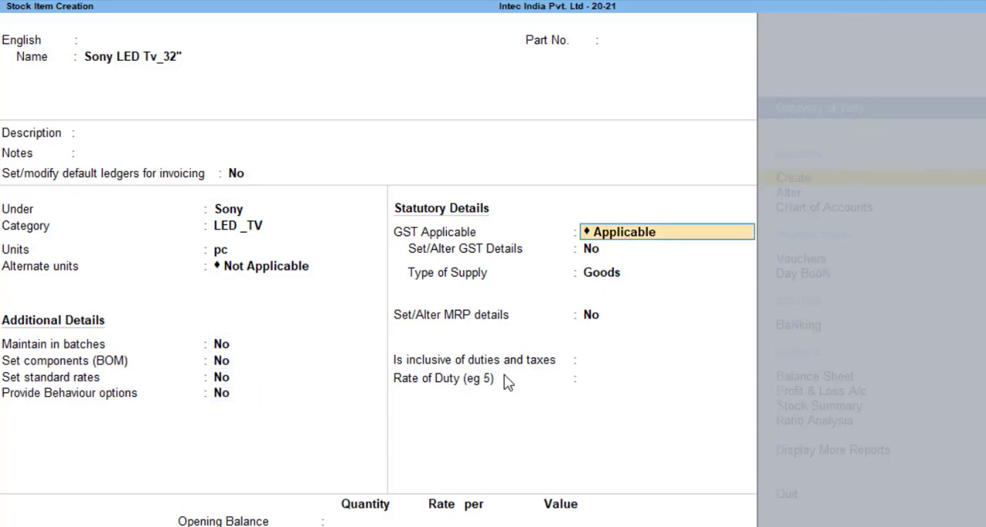
Keep GST applicable for the item, turn on its GST details, and enter 9876 as the description
key(Return)
key(y)
key(Return)
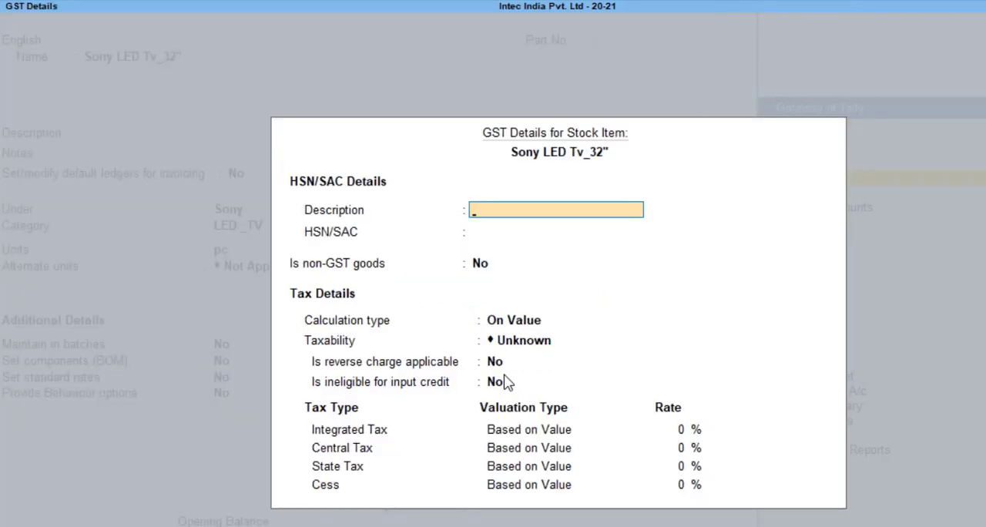
text(9876)
key(Return)
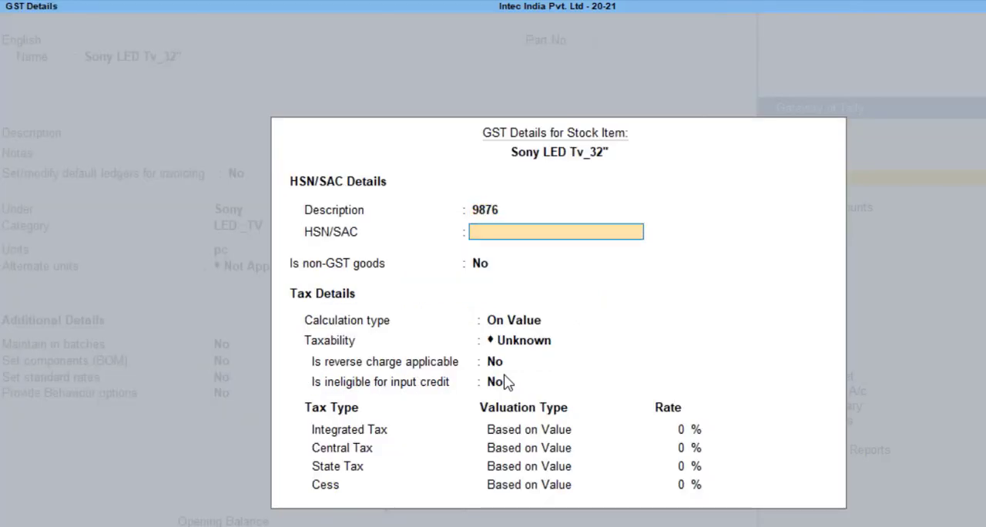
Leave HSN/SAC blank, keep calculation on value, set taxability to Taxable, and keep reverse charge and input credit ineligibility at No
key(Return)
key(Return)
key(Return)
key(Down)
key(Down)
key(Down)
Set the 32-inch TV's integrated tax to 28%, accept 14% central and state tax, and leave cess at 0%
key(Return)
key(Return)
key(Return)
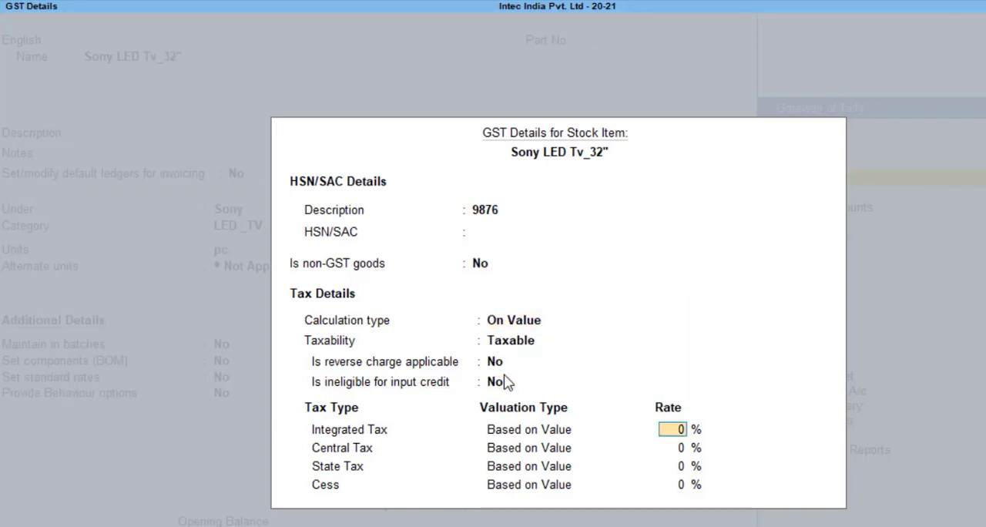
text(28)
key(Return)
key(Return)
key(Return)
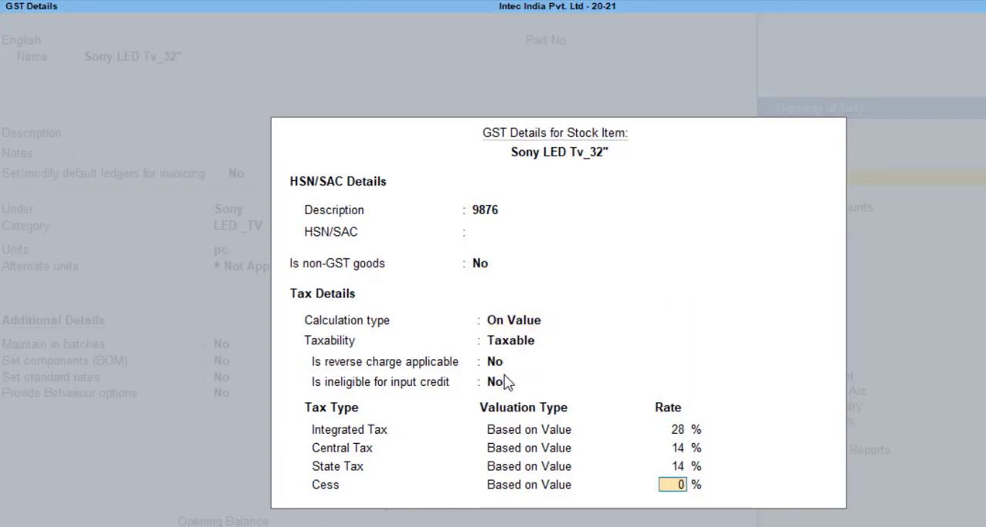
key(Return)
Keep the supply type as Goods and MRP details and duties inclusion at No, then save the 32-inch TV item
key(Return)
key(Return)
key(Return)
key(Return)
key(Return)
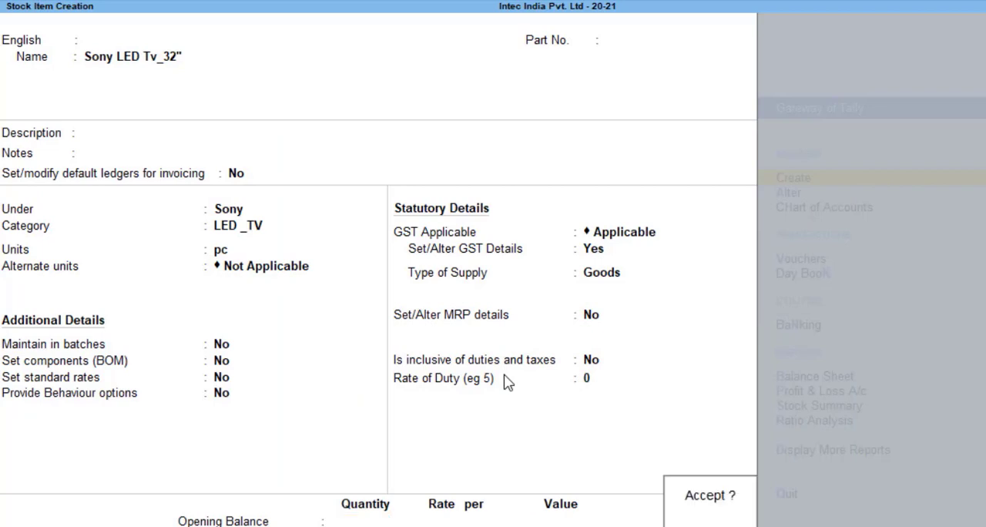
key(Return)
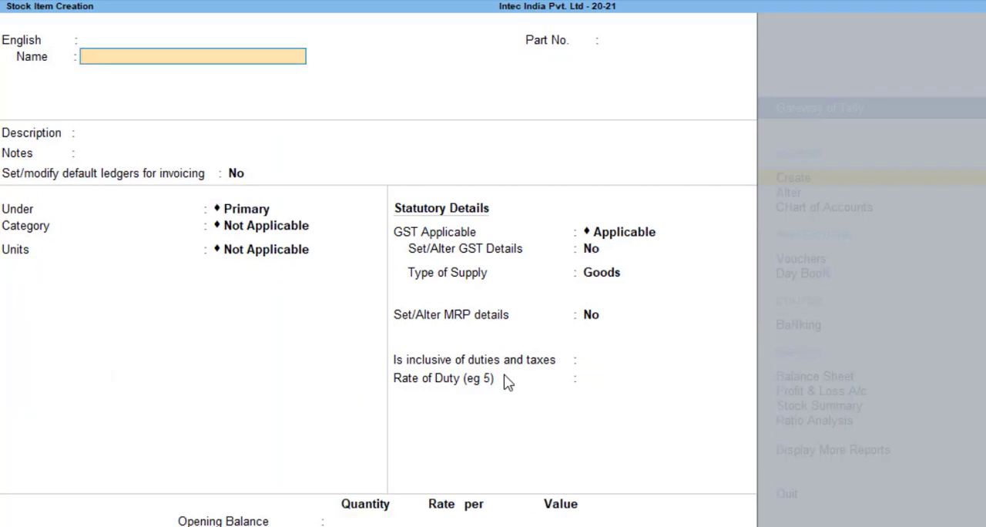
Name the next stock item Sony LED_TV_54" and leave its alias, description and notes blank
text(Sony LED_TV)
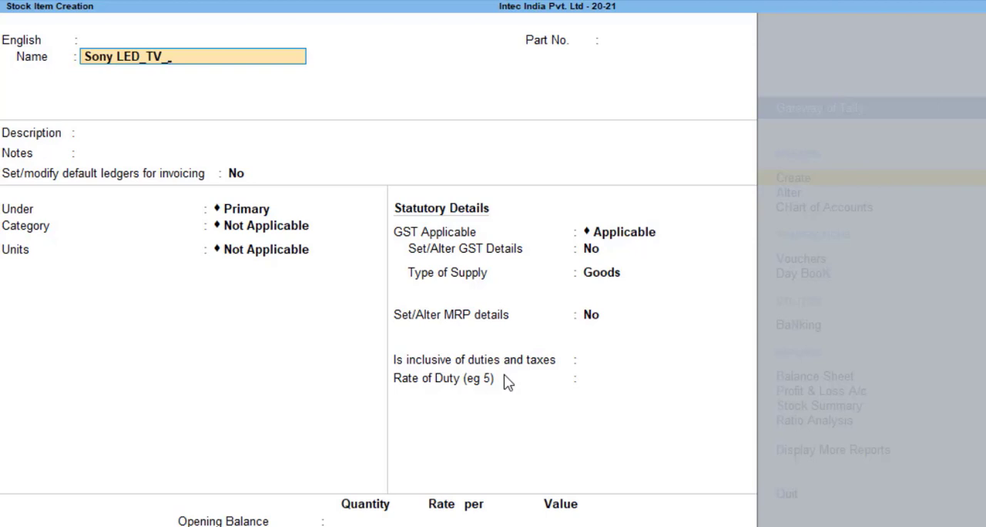
text( 54)
key(Return)
key(Return)
key(Return)
key(Return)
key(Return)
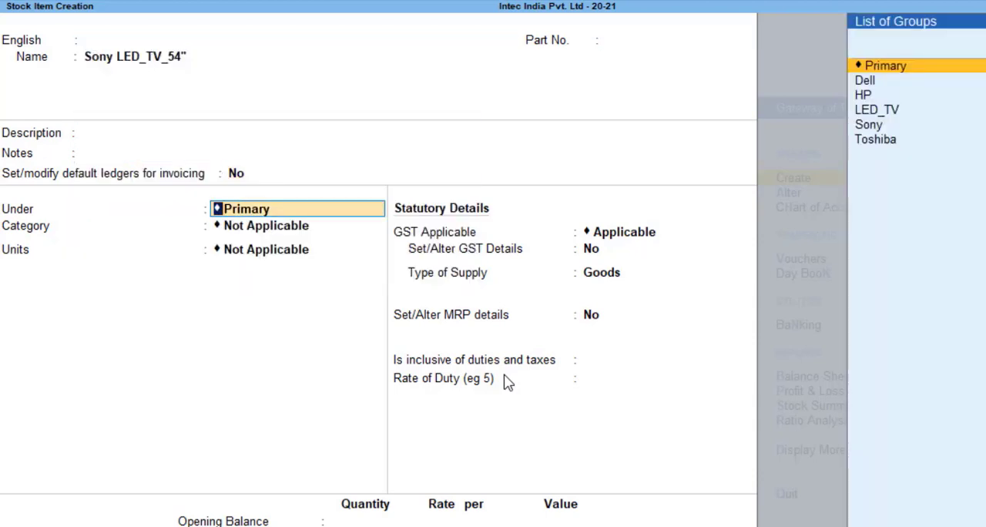
Place the 54-inch TV item under the Sony stock group
key(Down)
key(Down)
key(Down)
key(Down)
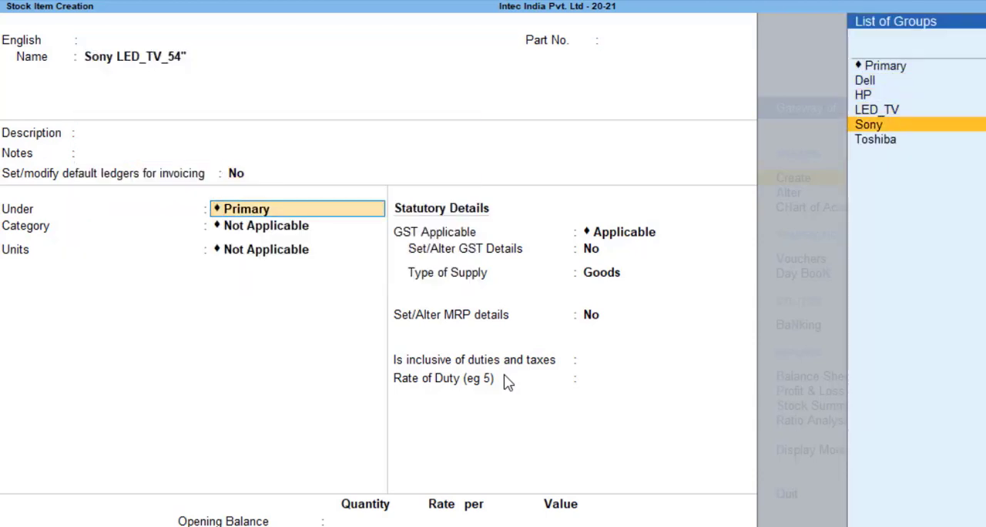
key(Return)
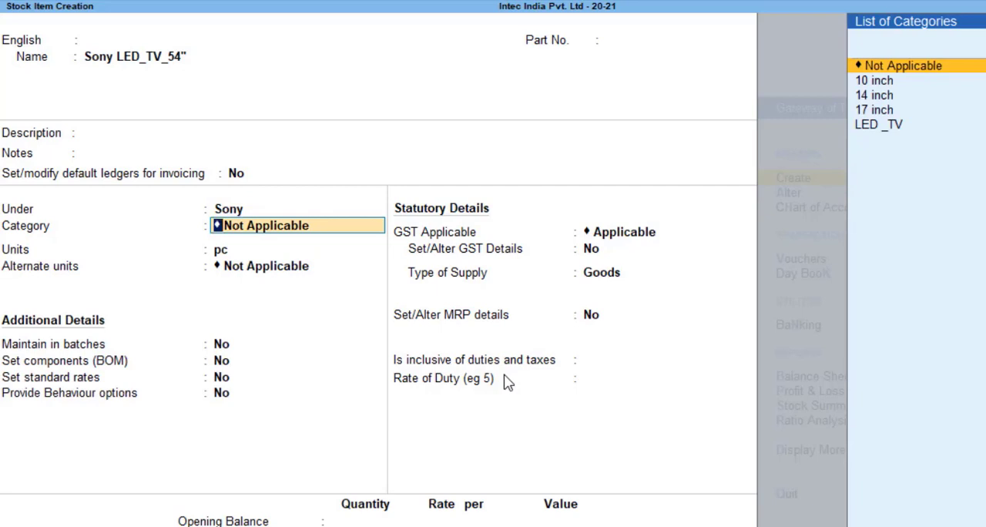
Assign the 54-inch TV item to the LED _TV category and keep pc as its unit with no alternate unit
key(Down)
key(Down)
key(Down)
key(Down)
key(Return)
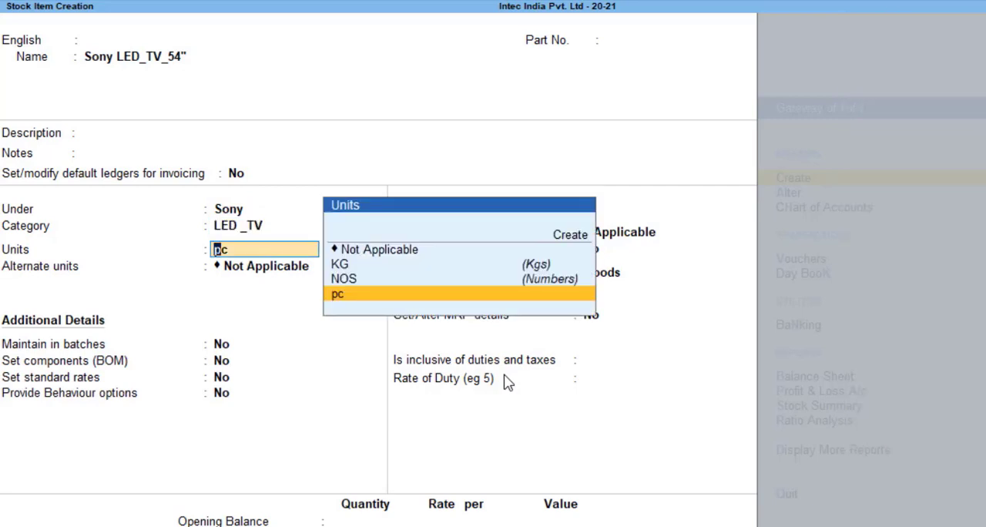
key(Return)
key(Return)
key(Return)
key(Return)
key(Return)
key(Return)
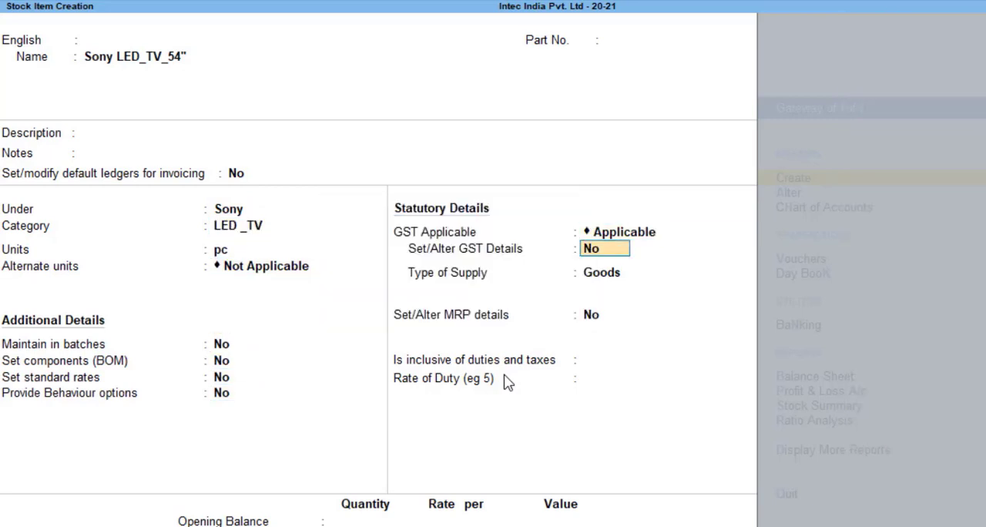
Turn on GST details for the 54-inch TV item, enter HSN/SAC 6543, and keep non-GST goods at No
text(y)
key(Return)
key(Return)
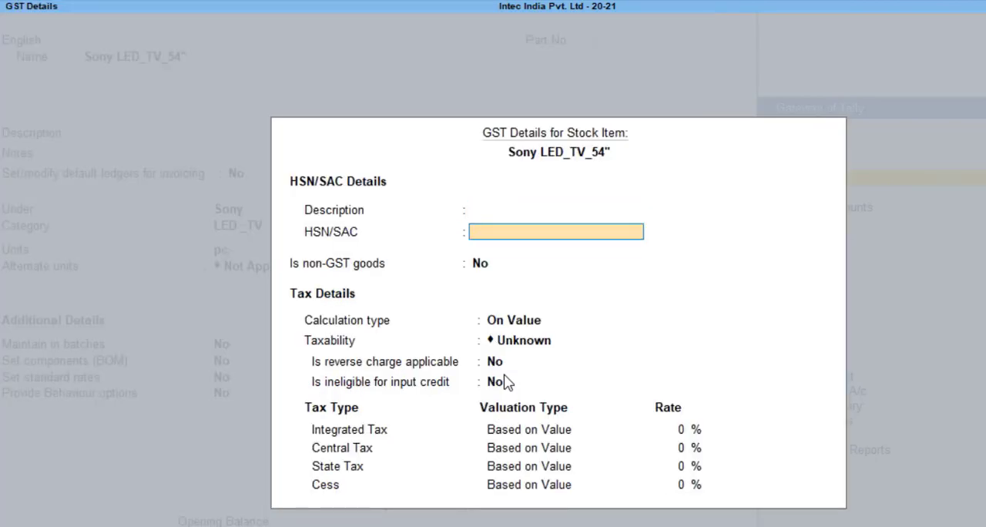
text(6543)
Keep calculation on value, set the 54-inch TV's taxability to Taxable, and keep reverse charge and input credit ineligibility at No
key(Return)
key(Return)
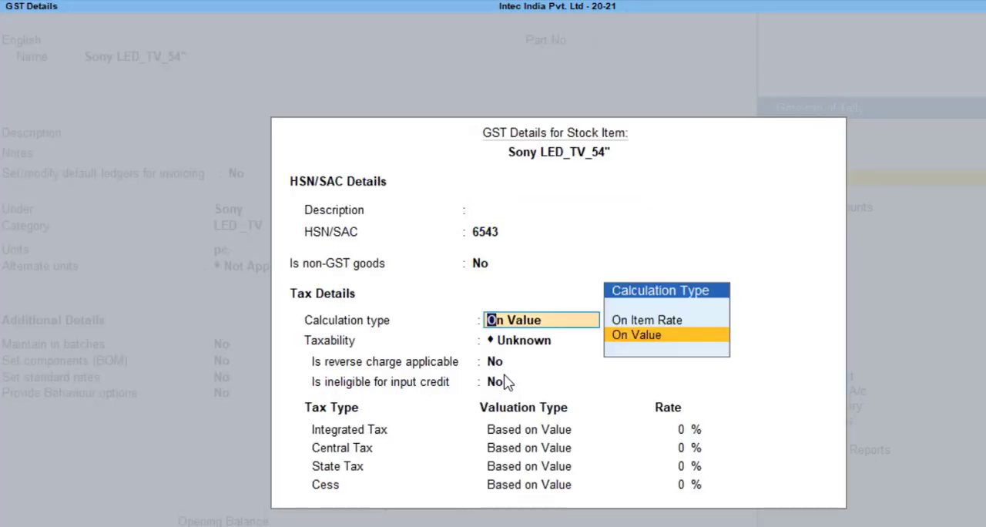
key(Return)
key(Down)
key(Down)
key(Down)
Set the 54-inch TV's integrated tax to 28%, accept 14% central and state tax, and leave cess at 0%
key(Return)
key(Return)
key(Return)
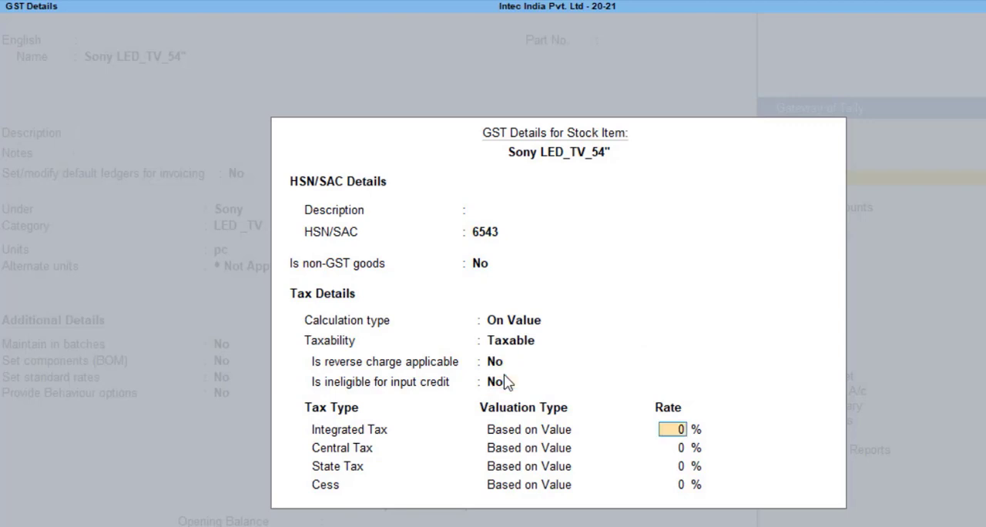
text(28)
key(Return)
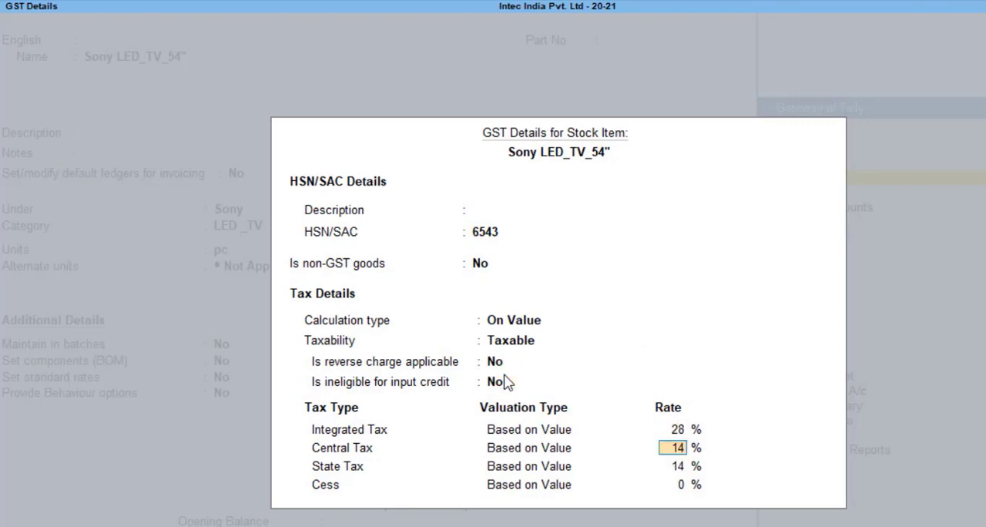
key(Return)
key(Return)
Keep the 54-inch TV's supply type as Goods, MRP details and tax inclusion at No, leave rate of duty blank, and save the item
key(Return)
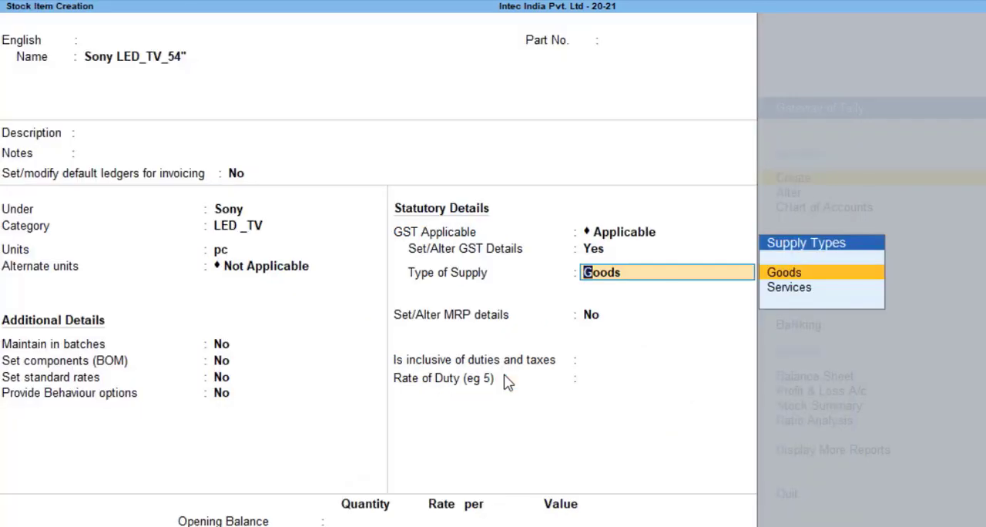
key(Return)
key(Return)
key(Return)
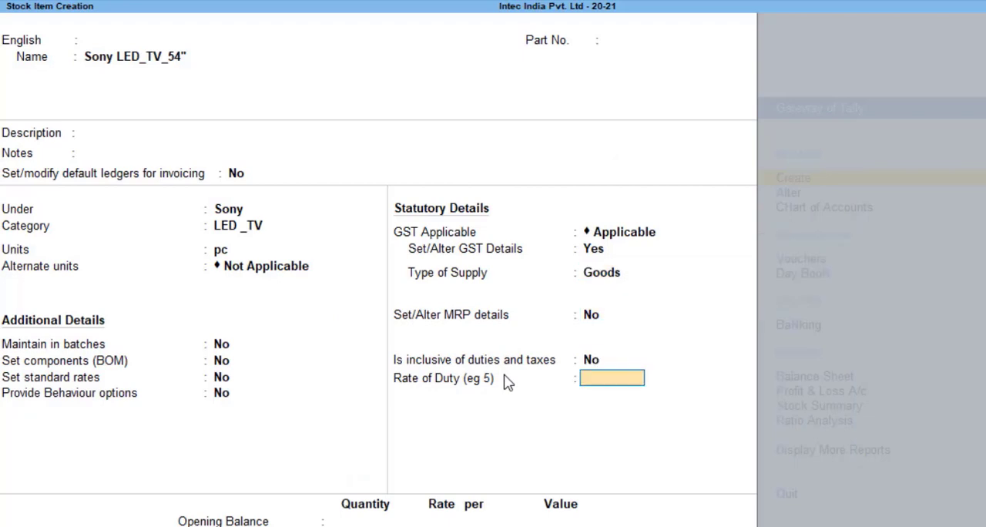
key(Return)
key(Return)
key(Return)
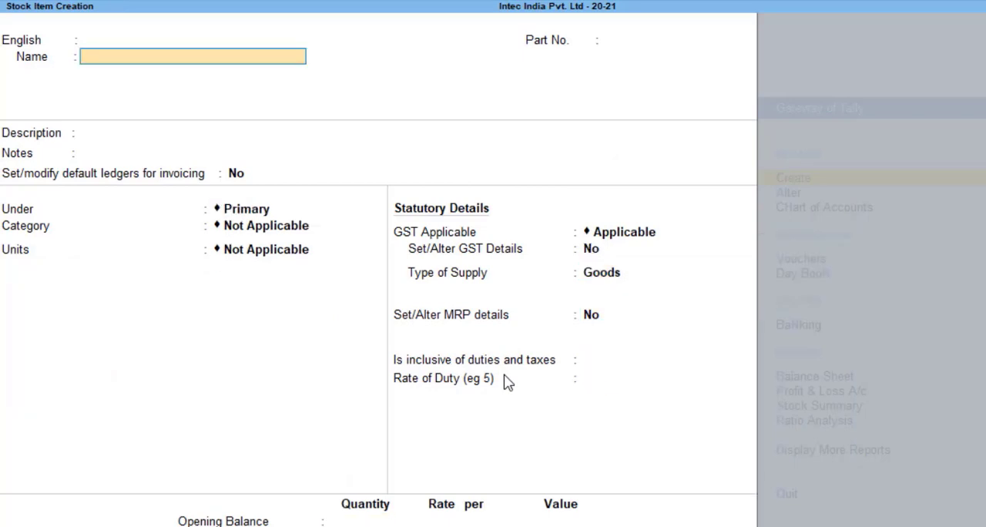
Return from stock item creation to the Gateway of Tally without quitting the program, and open voucher entry
key(Escape)
key(Escape)
key(Escape)
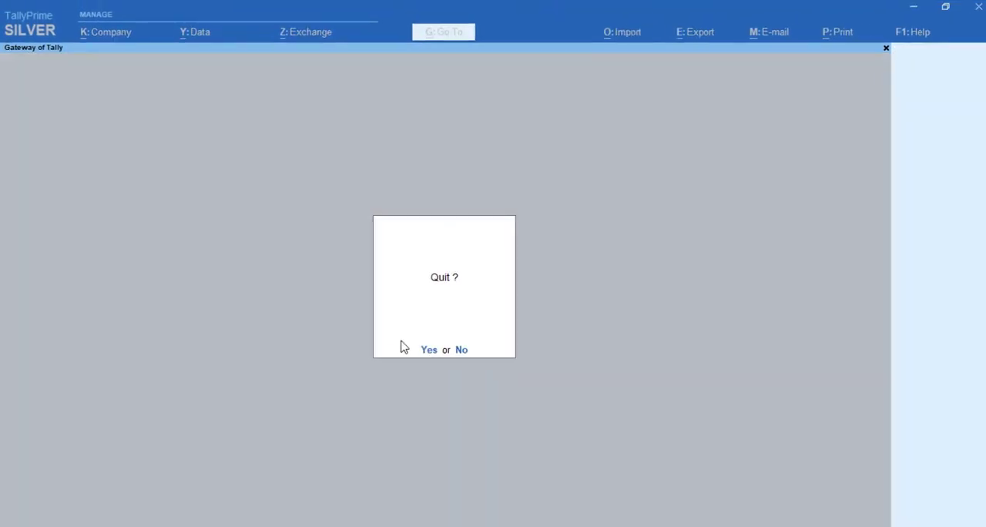
key(n)
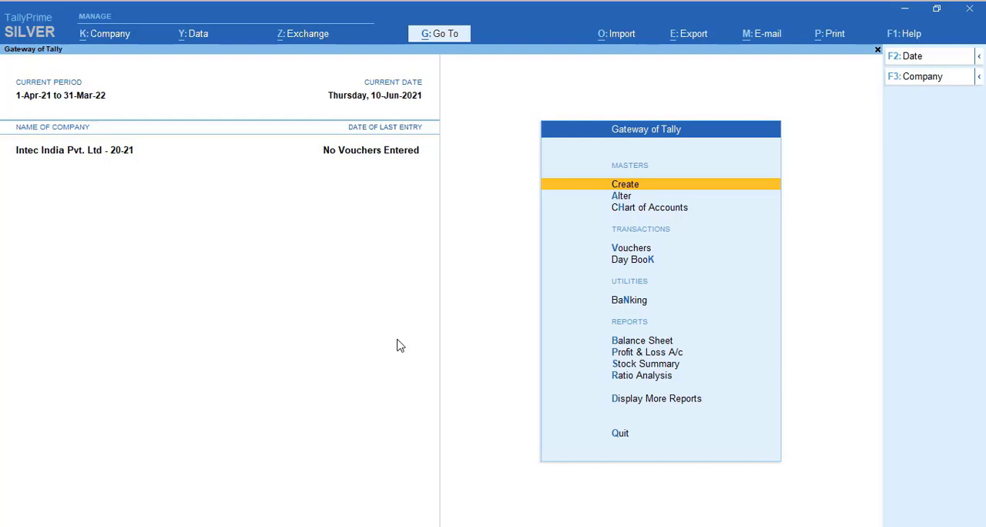
key(Down)
key(Down)
key(Down)
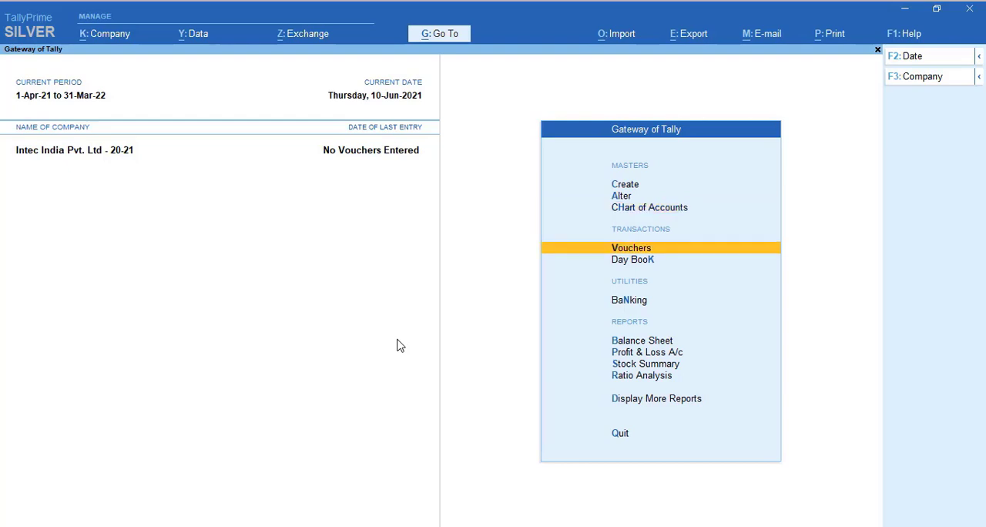
key(Return)
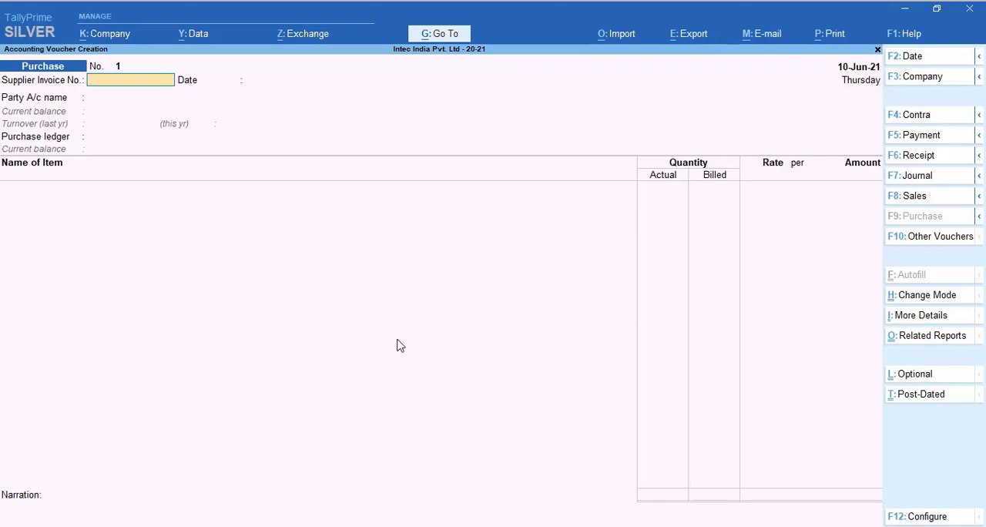
Change the voucher type from Purchase to the inventory voucher Receipt Note
click(922, 245)
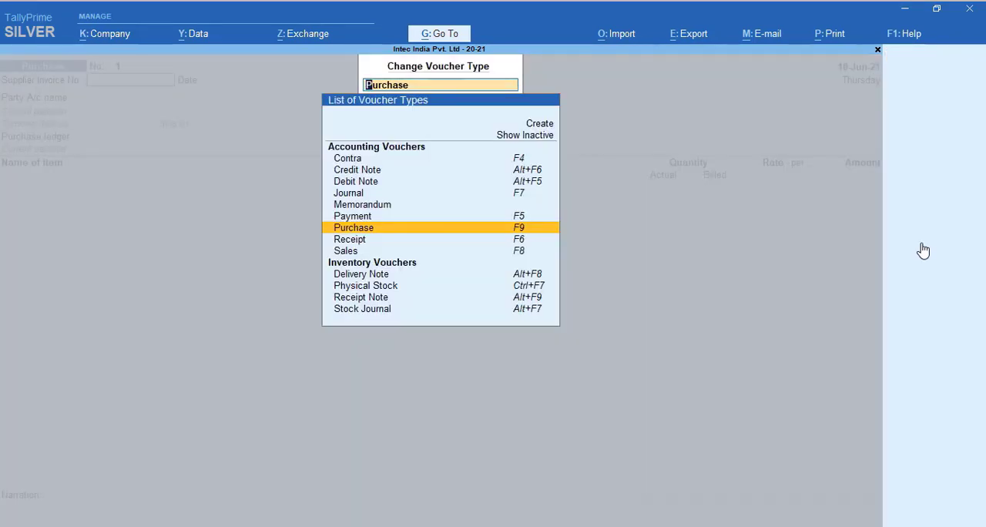
key(Up)
key(Up)
key(Up)
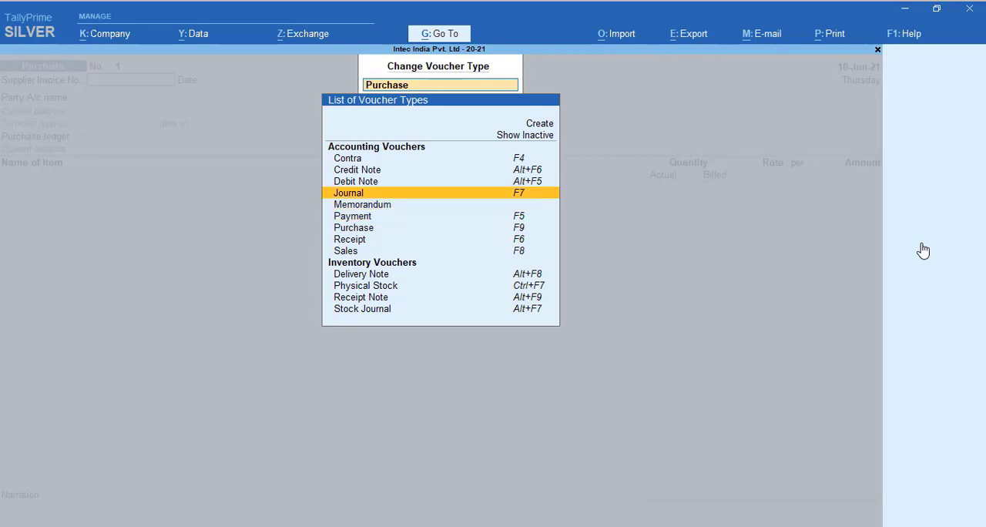
key(Down)
key(Down)
key(Down)
key(Down)
key(Down)
key(Down)
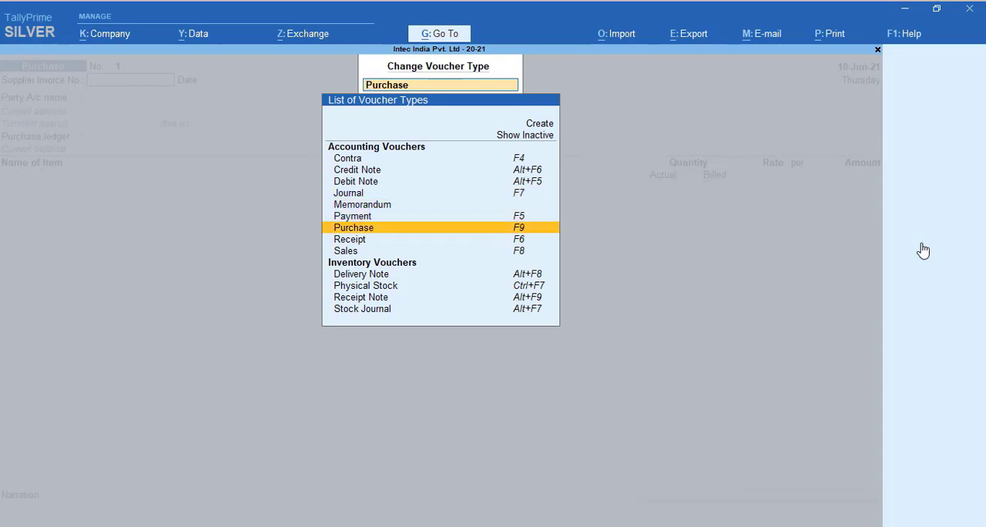
key(Down)
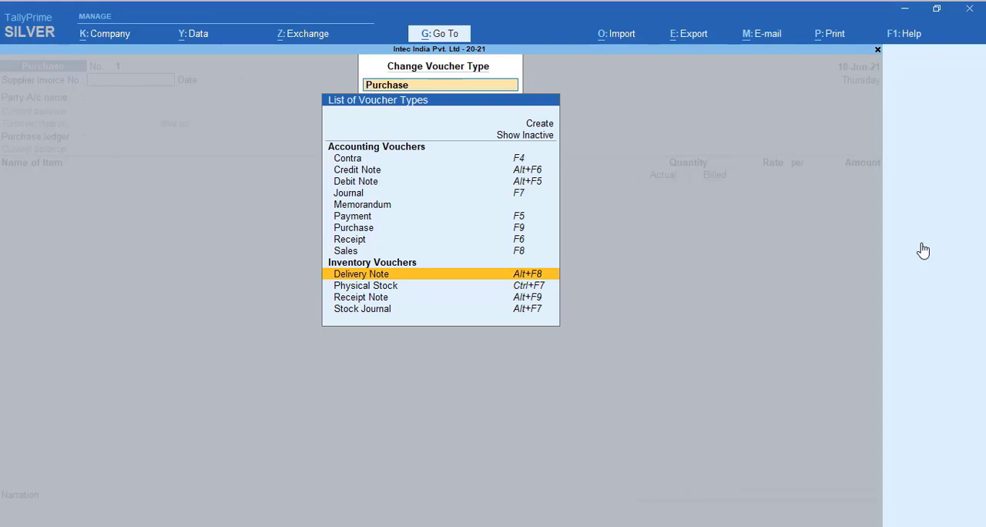
key(Down)
key(Down)
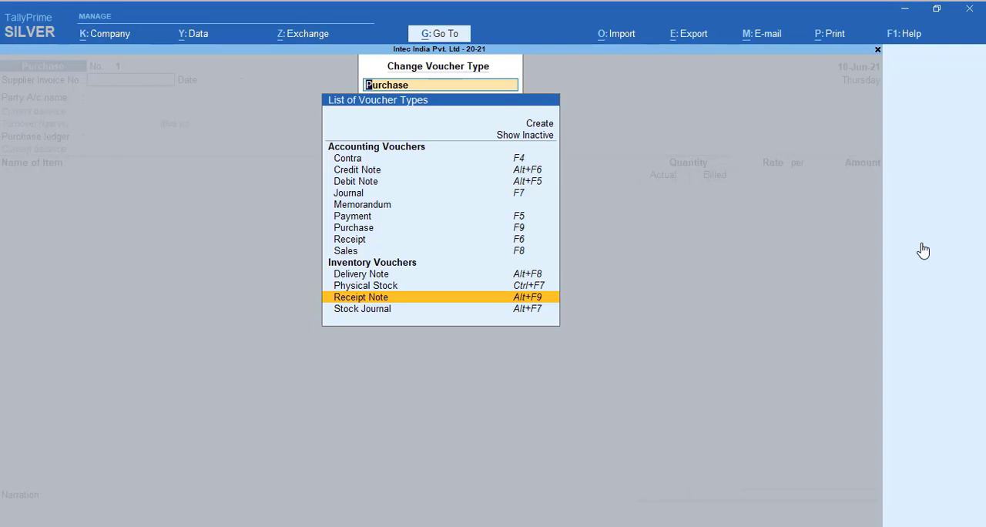
key(Return)
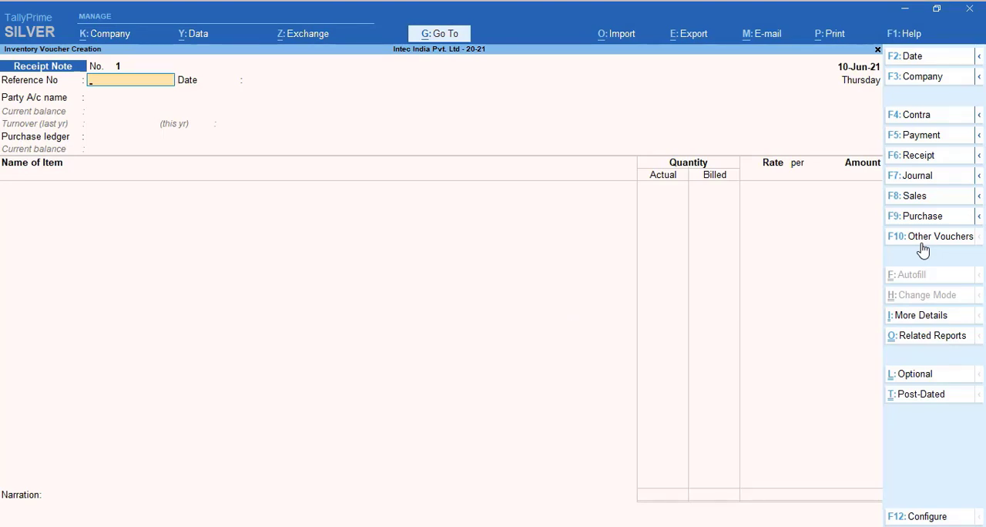
Enter reference number 123 on the receipt note, keep the date 10-Jun-21, and choose Premium Enterprises as the party account
text(123)
key(Return)
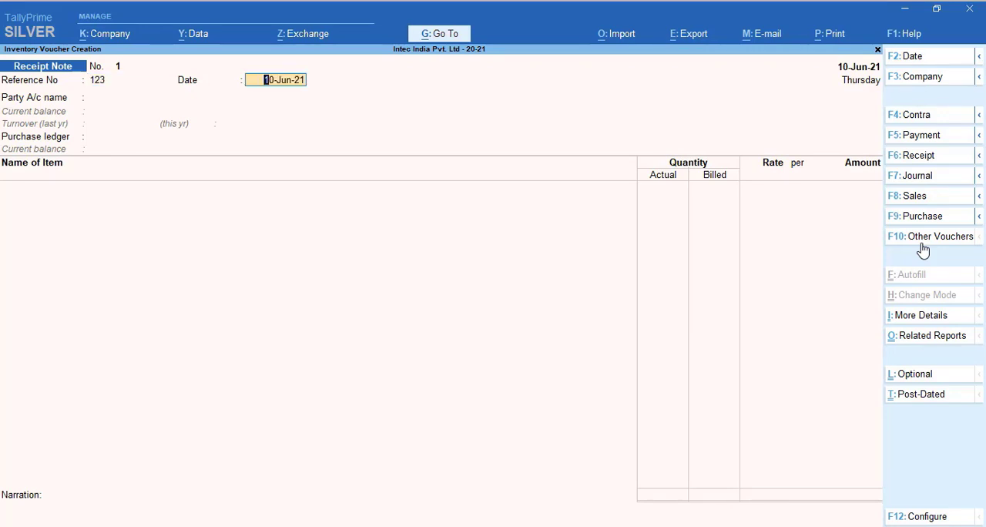
key(Return)
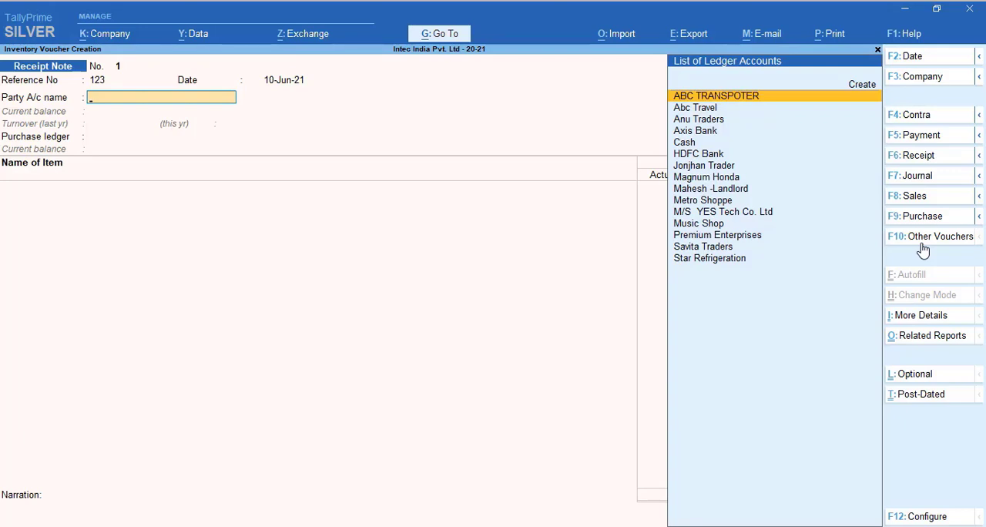
key(Down)
key(Down)
key(Down)
key(Down)
key(Down)
key(Down)
key(Down)
key(Down)
key(Down)
key(Down)
key(Down)
key(Down)
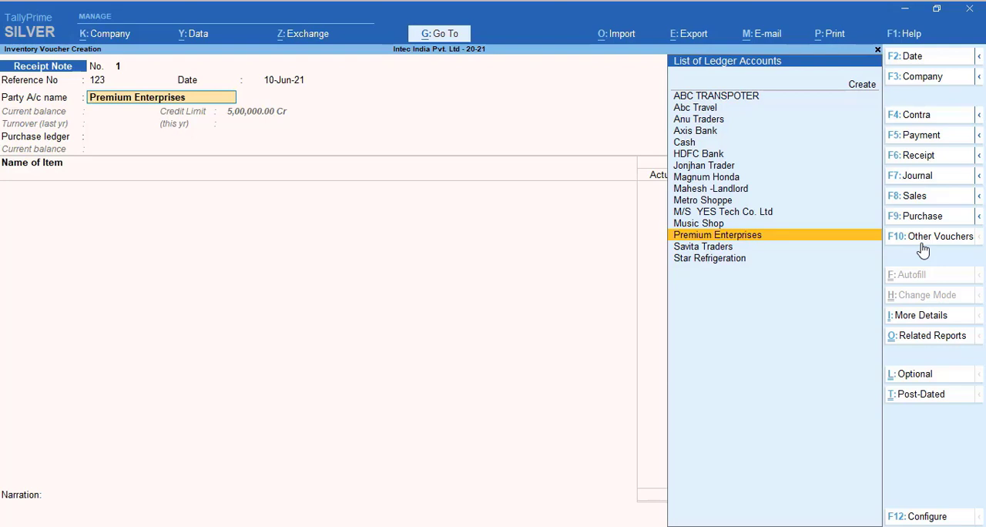
key(Return)
Keep payment terms at 30 Days, enter receipt document number 1234, and leave the remaining order and receipt details blank
key(Return)
key(Return)
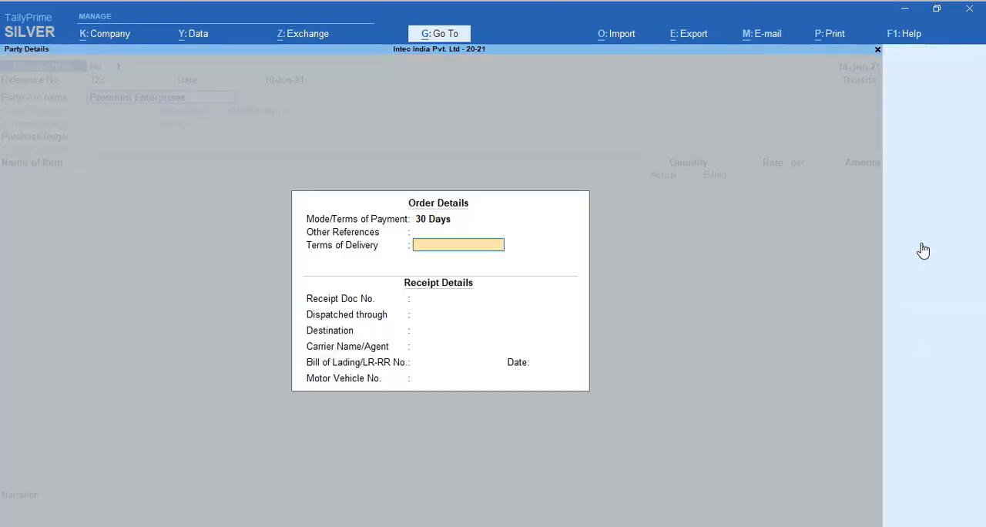
key(Return)
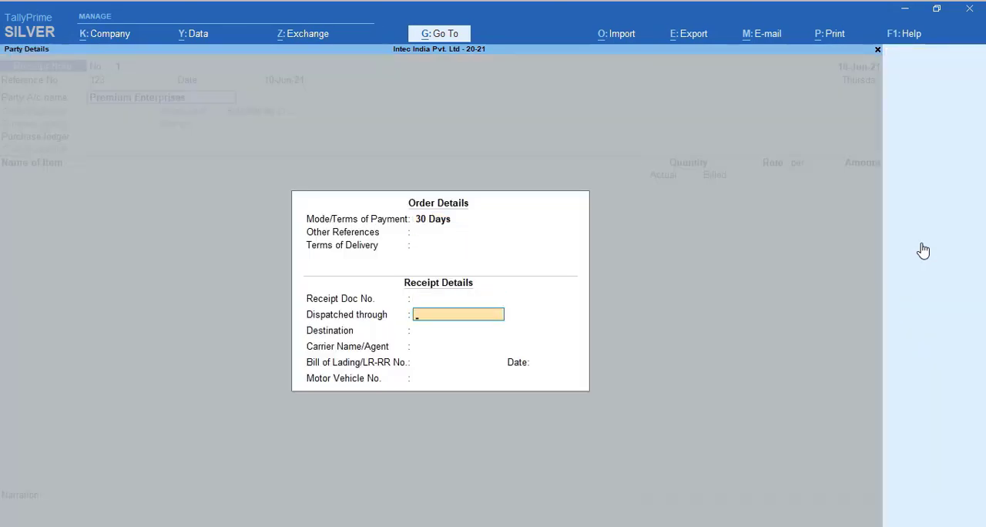
key(Up)
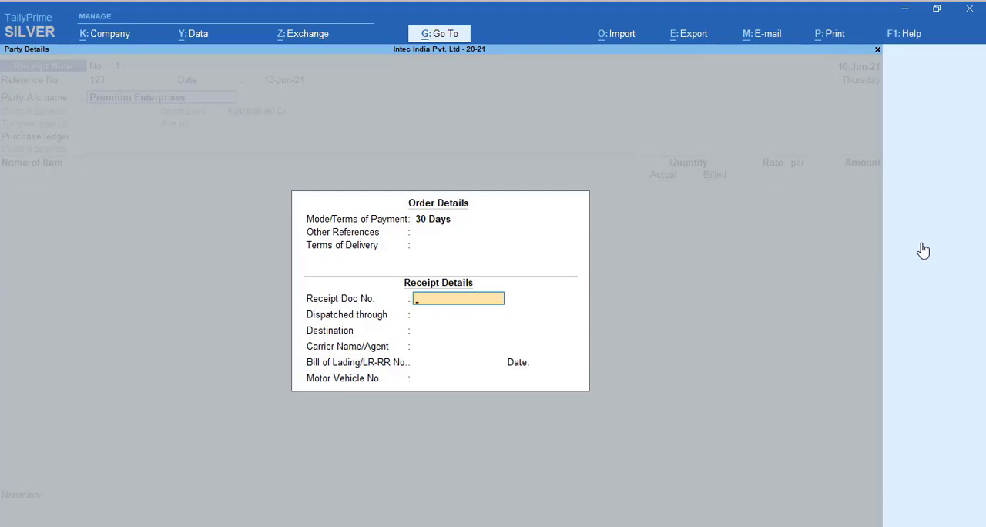
text(1234)
key(Return)
key(Return)
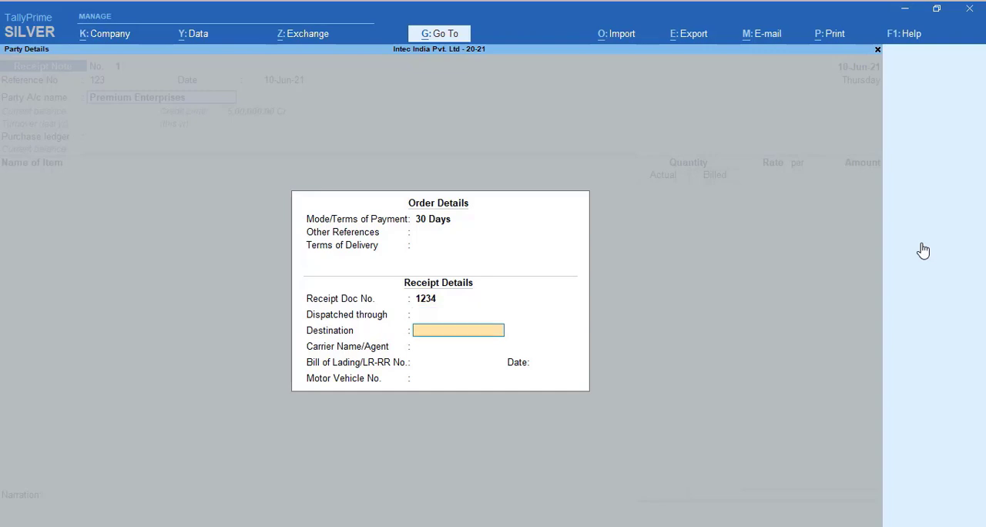
key(BackSpace)
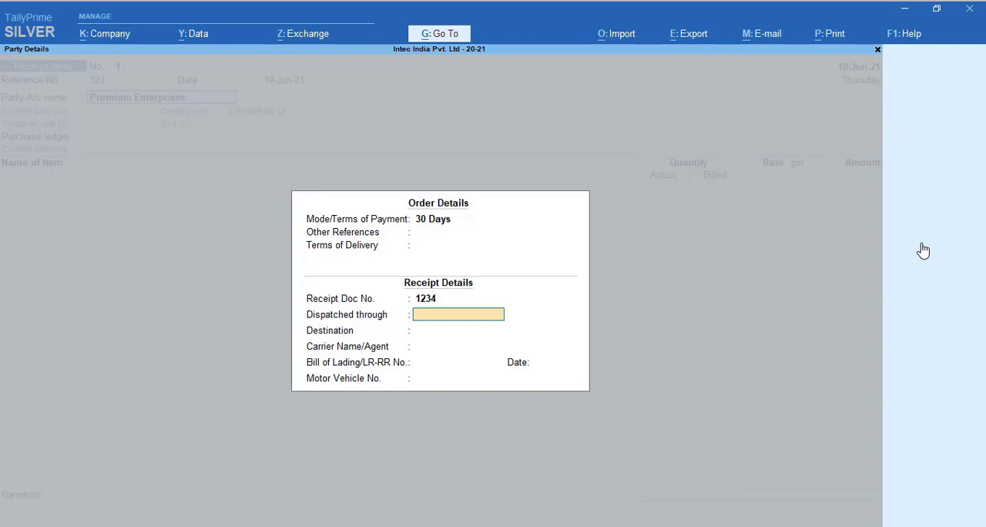
key(Return)
key(Return)
key(Return)
key(Return)
key(Return)
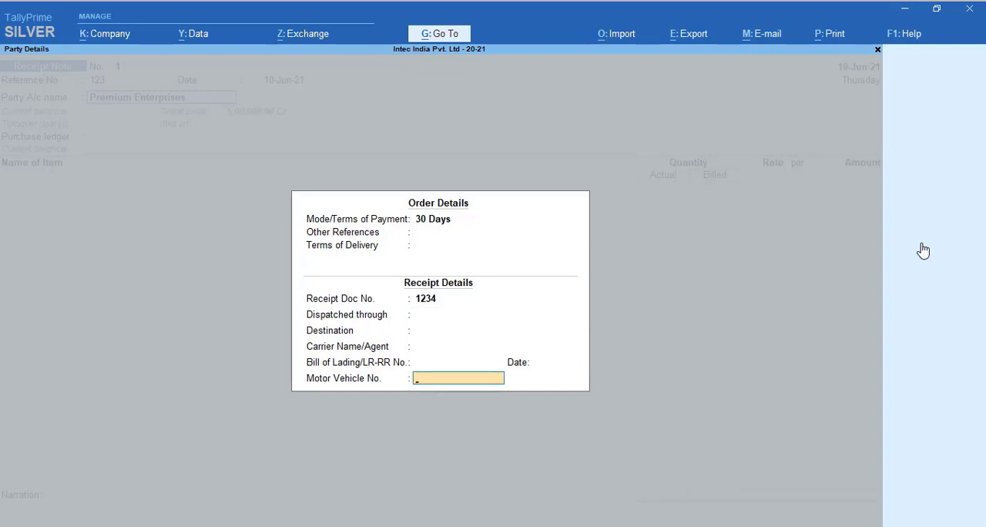
key(Return)
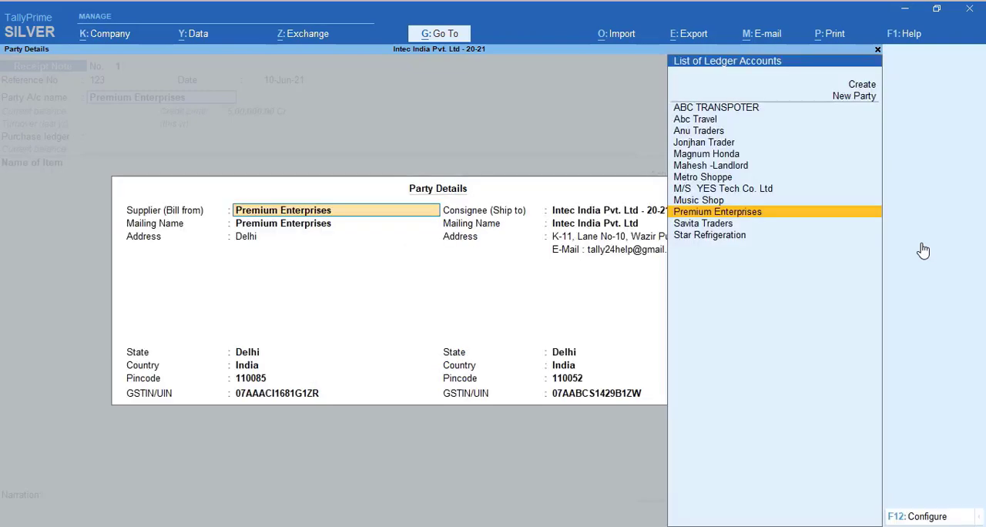
Accept the supplier and consignee details for Premium Enterprises and select Local Purchase as the purchase ledger
key(Return)
key(Return)
key(Return)
key(Return)
key(Return)
key(Return)
key(Return)
key(Return)
key(Return)
key(Return)
key(Return)
key(Return)
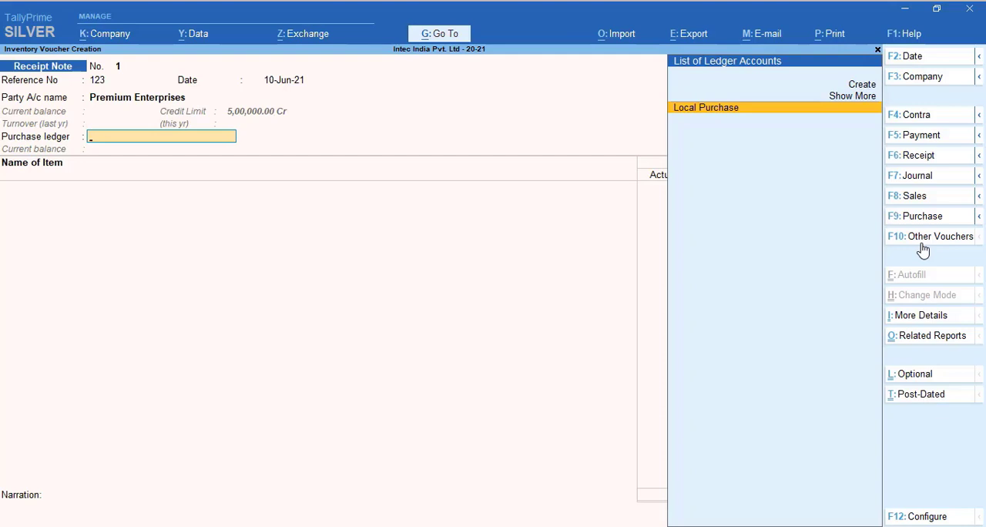
key(Return)
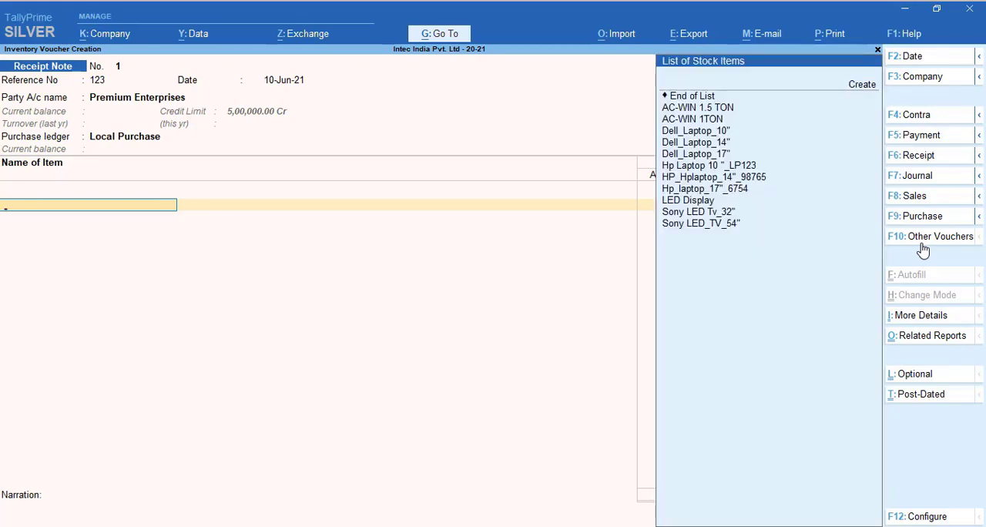
Add the stock item Dell_Laptop_10" to the receipt note and allocate it to tracking number 123
key(Down)
key(Down)
key(Down)
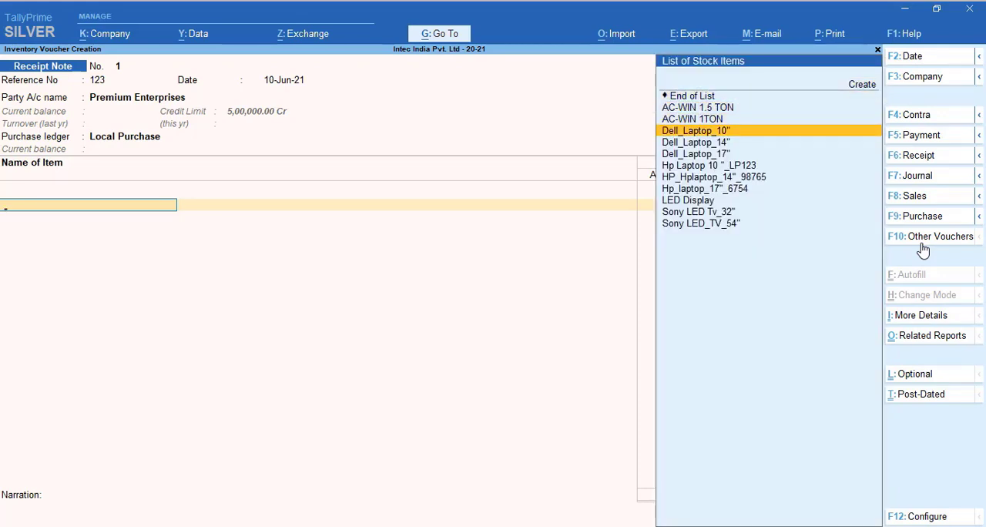
key(Return)
key(Return)
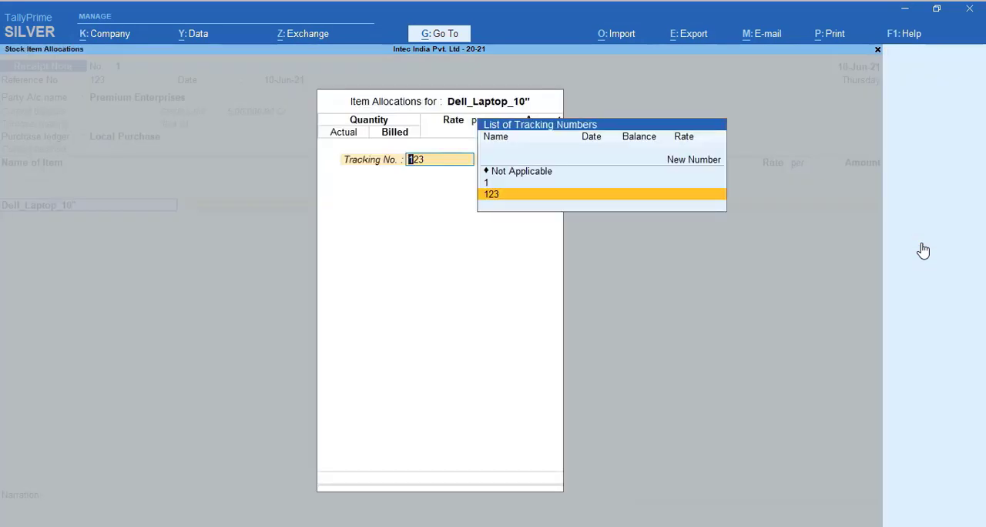
key(Return)
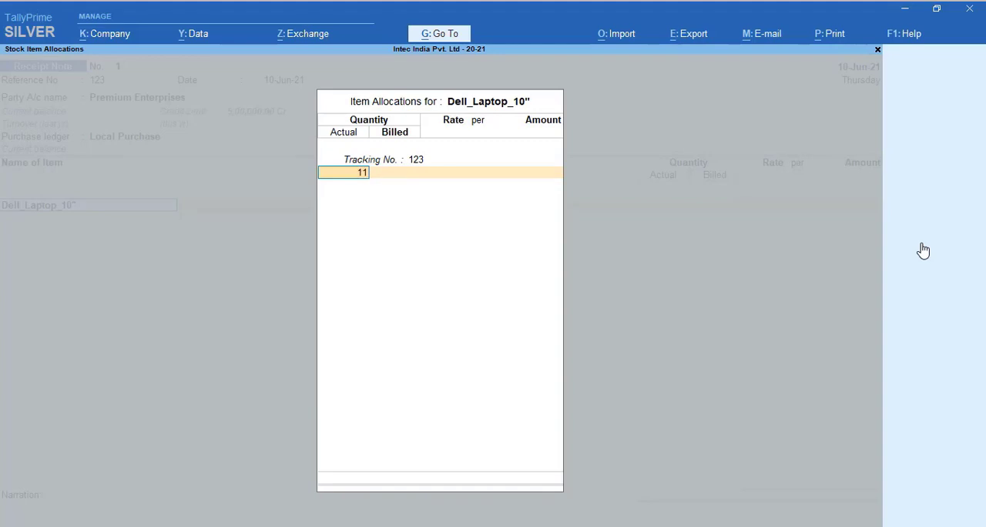
Set the 10-inch Dell laptop's actual quantity to 11 pc, billed quantity to 10 pc and rate to 12,000 per pc, and accept the line
key(Return)
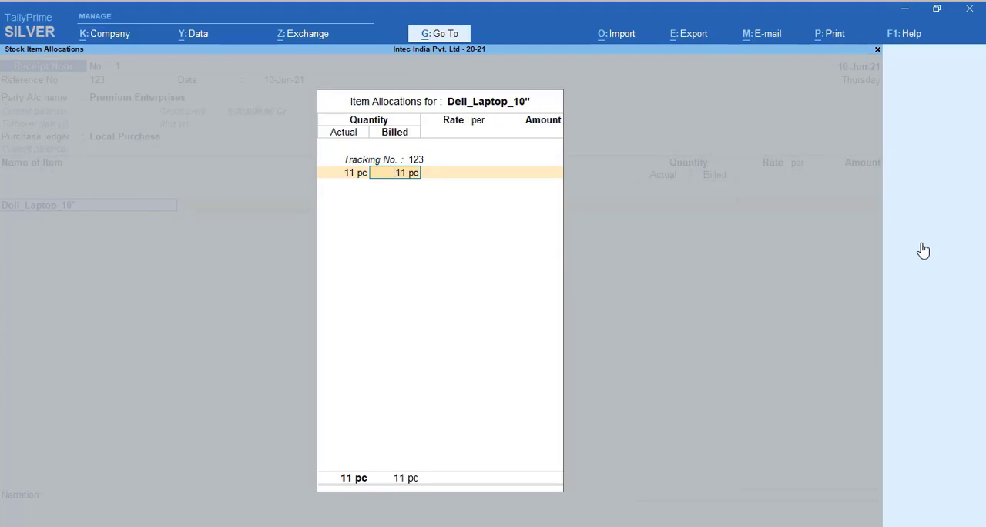
text(10)
key(Return)
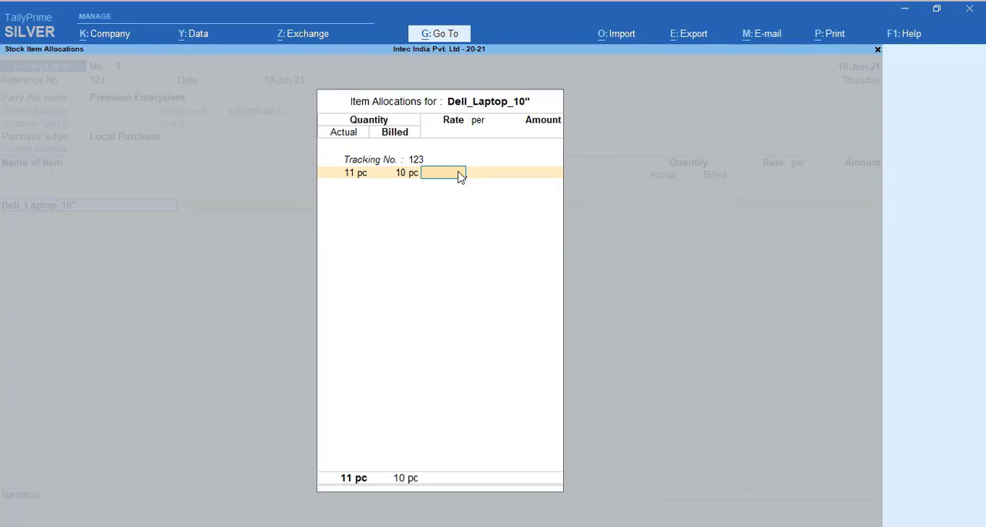
text(12000)
key(Return)
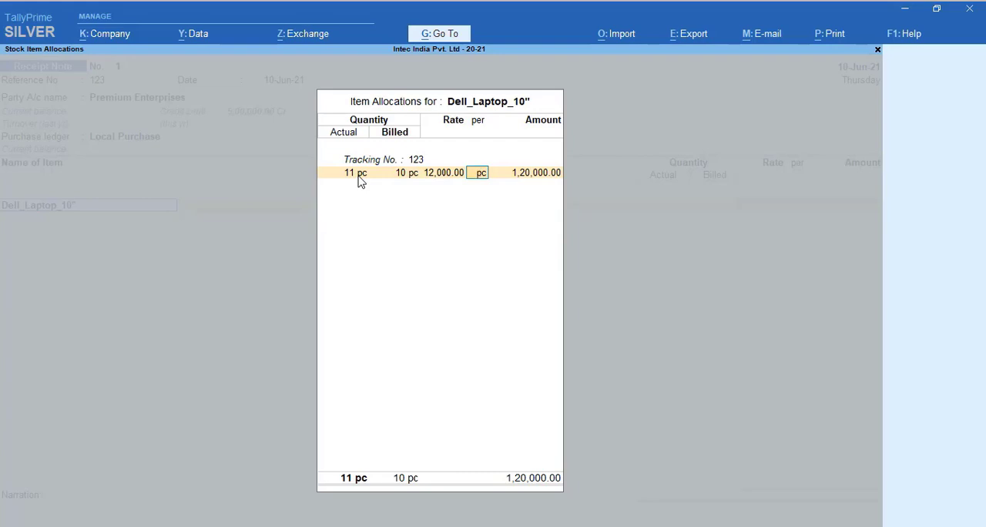
key(Return)
key(Return)
key(Return)
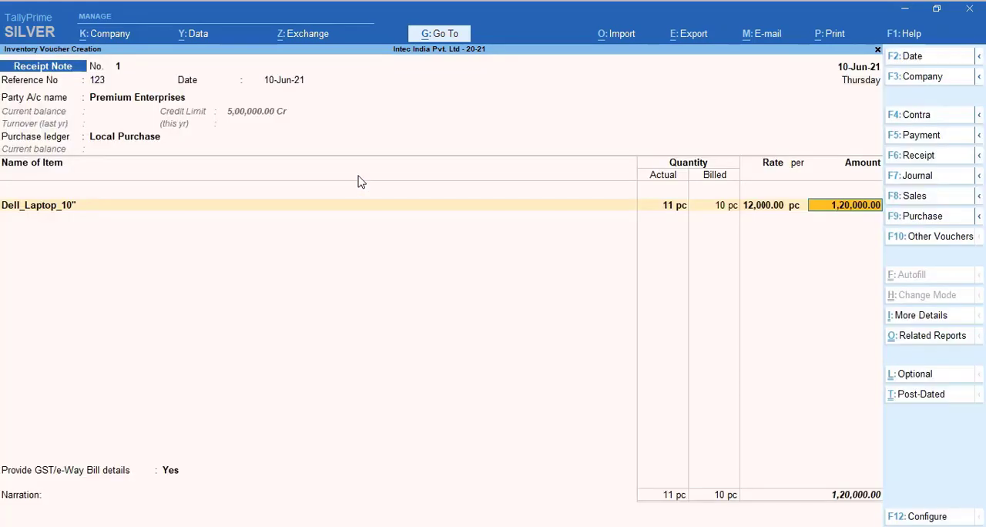
key(Return)
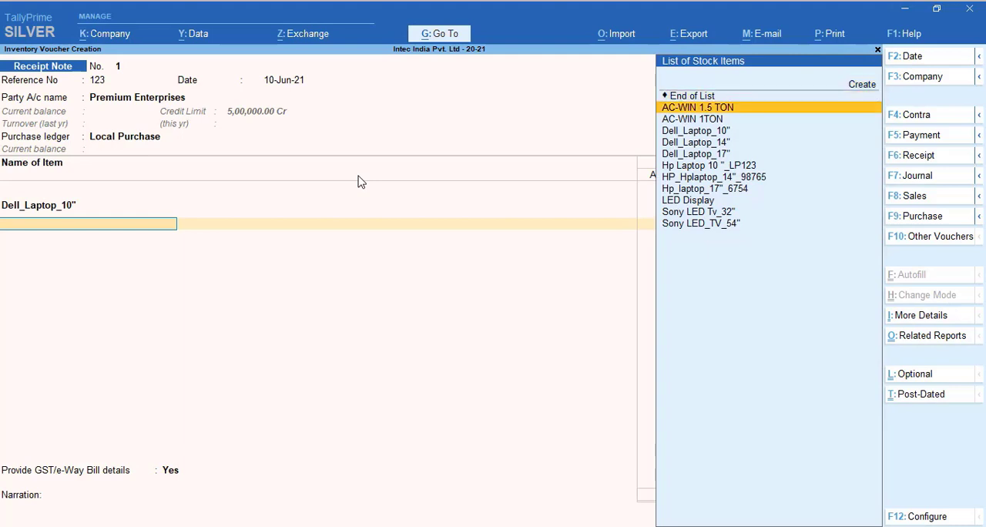
Add the stock item Dell_Laptop_14" to the receipt note without a description and allocate it to tracking number 123
key(Down)
key(Down)
key(Down)
key(Down)
key(Return)
key(Return)
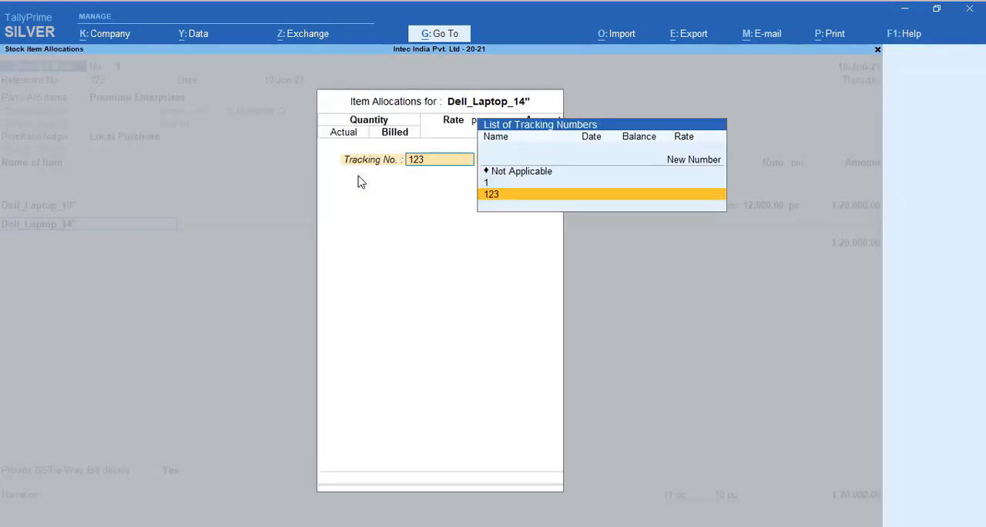
key(Return)
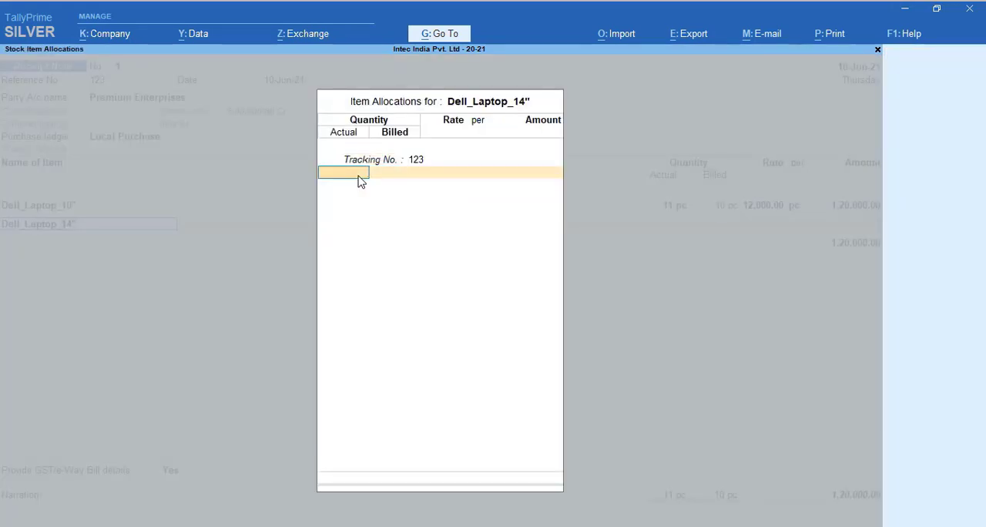
Set the 14-inch Dell laptop's actual and billed quantities to 5 pc and rate to 15,000 per pc, and accept the line
text(5)
key(Return)
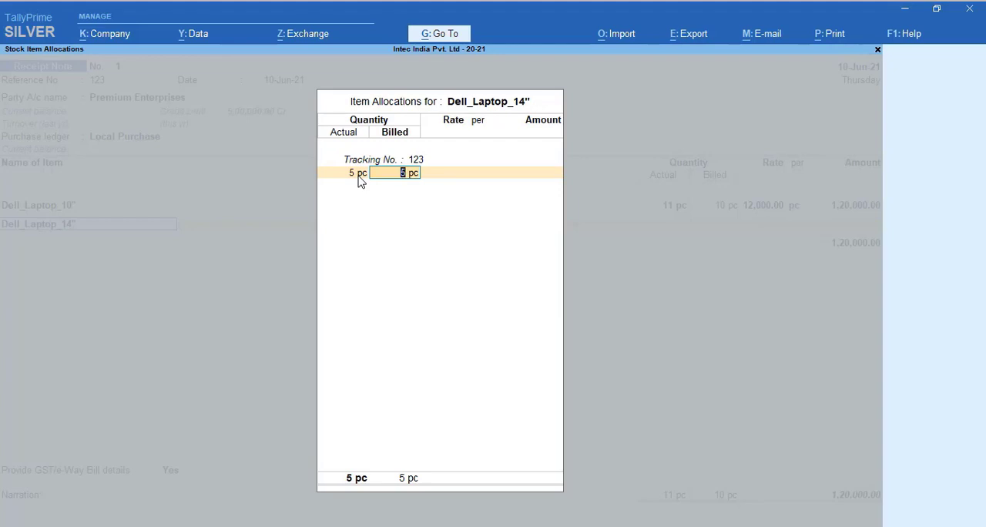
key(Return)
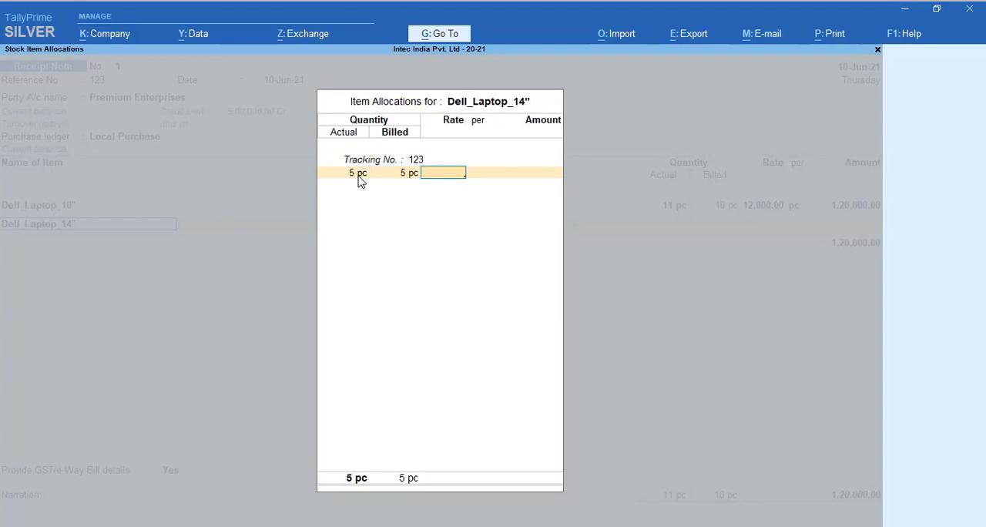
text(15,000)
key(Return)
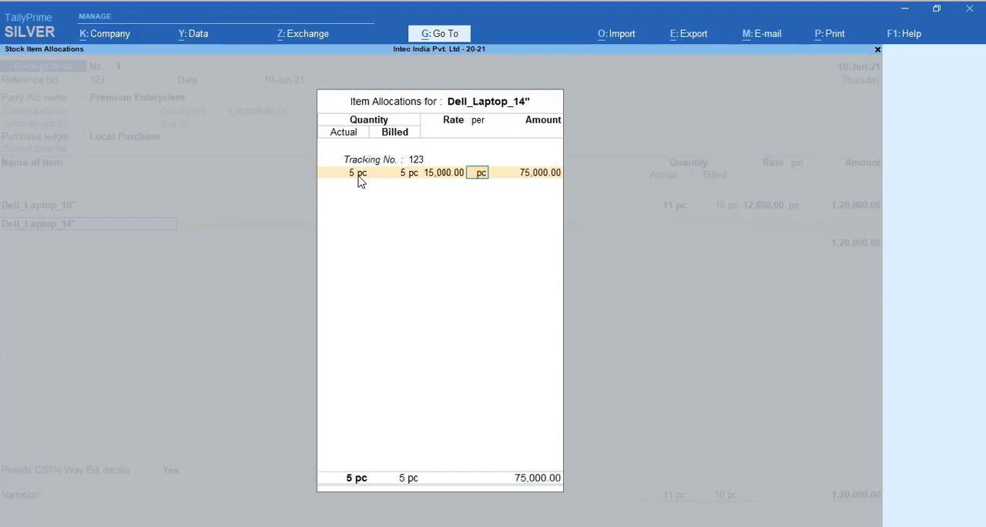
key(Return)
key(Return)
key(Return)
key(Return)
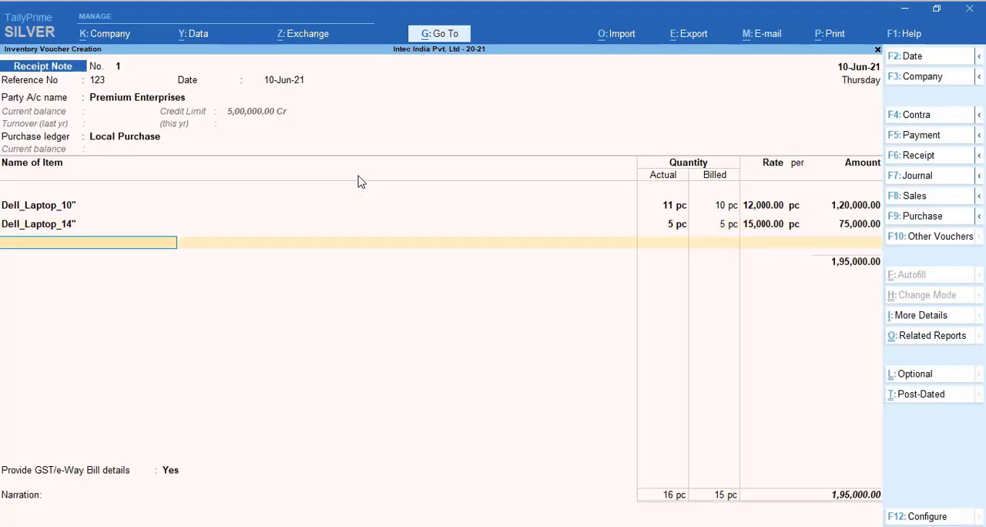
Add the stock item Dell_Laptop_17" to the receipt note without a description and allocate it to tracking number 123
key(Down)
key(Down)
key(Down)
key(Down)
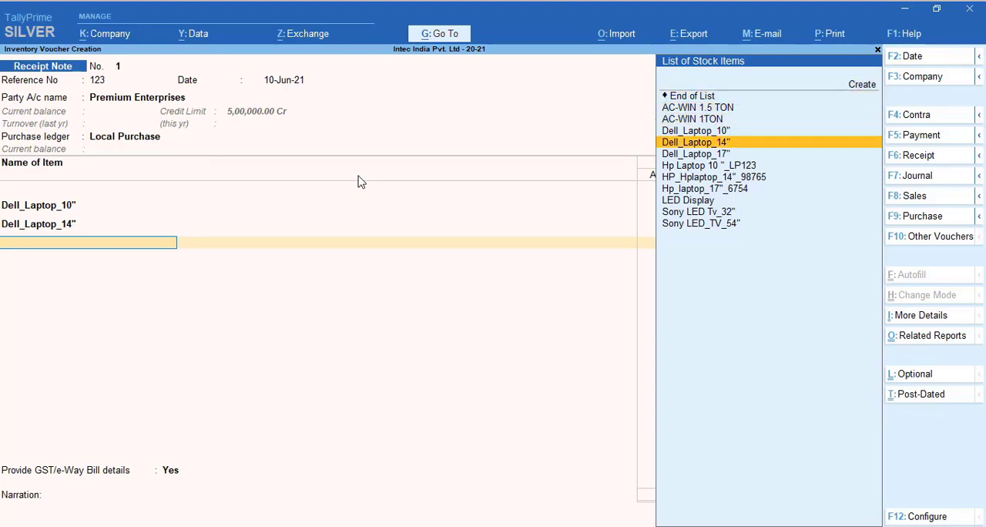
key(Down)
key(Return)
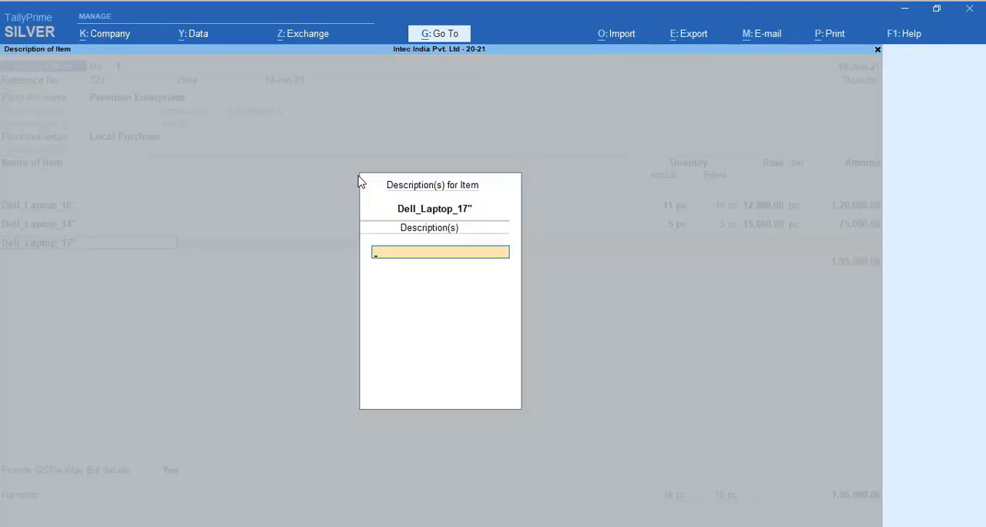
key(Return)
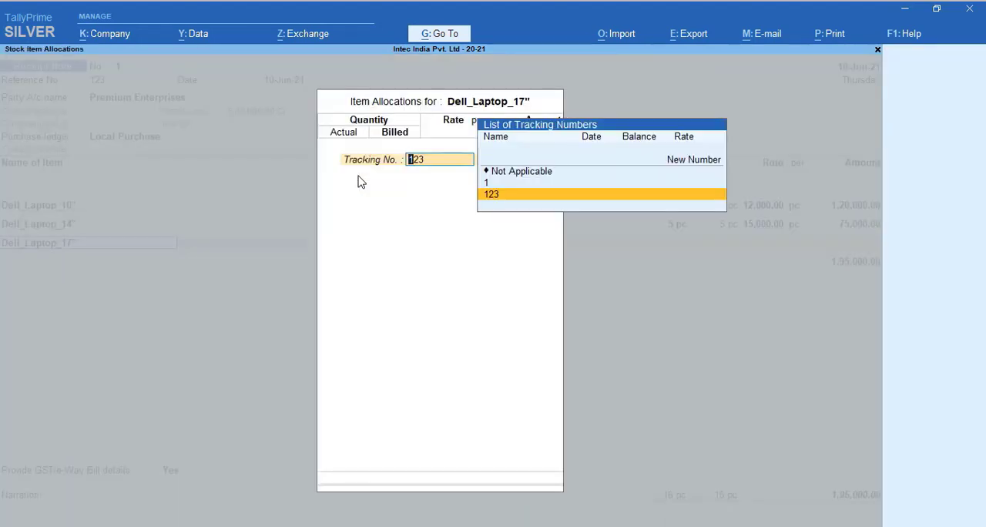
key(Return)
Set the 17-inch Dell laptop's actual and billed quantities to 2 pc and rate to 20,000 per pc, and accept the line
text(2)
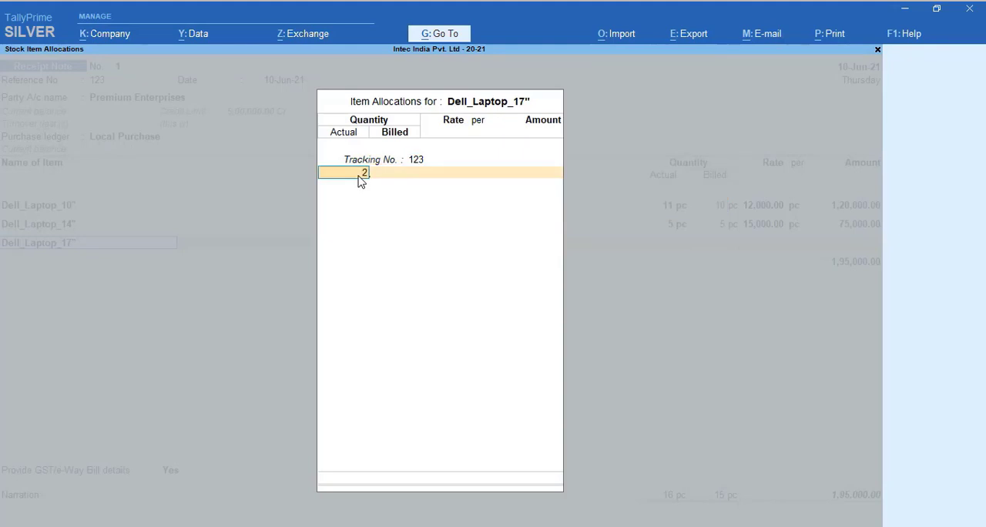
key(Return)
key(Return)
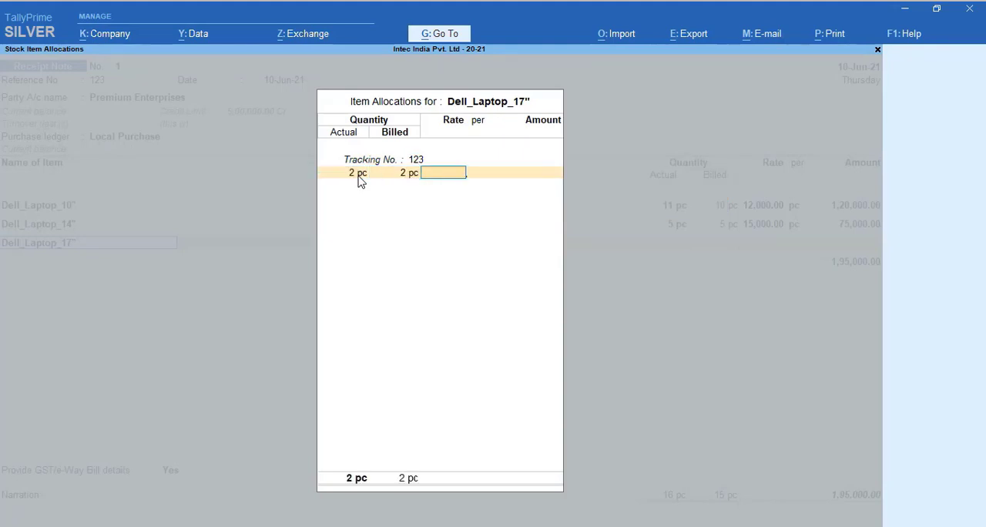
text(000)
key(Return)
key(Return)
key(Return)
key(Return)
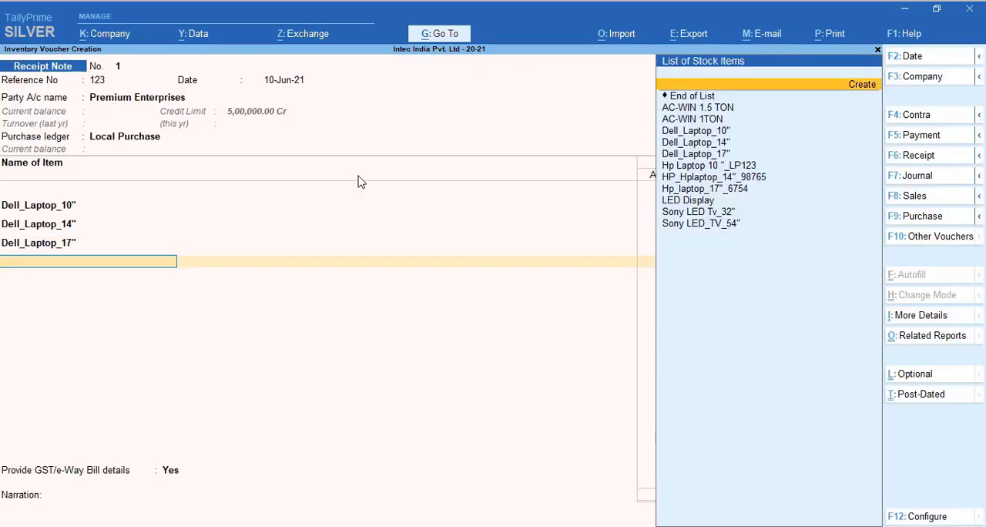
Add the stock item Hp Laptop 10 "_LP123, keep its MRP at 30,000 per pc and allocate it to tracking number 123
key(Down)
key(Down)
key(Down)
key(Down)
key(Down)
key(Down)
key(Down)
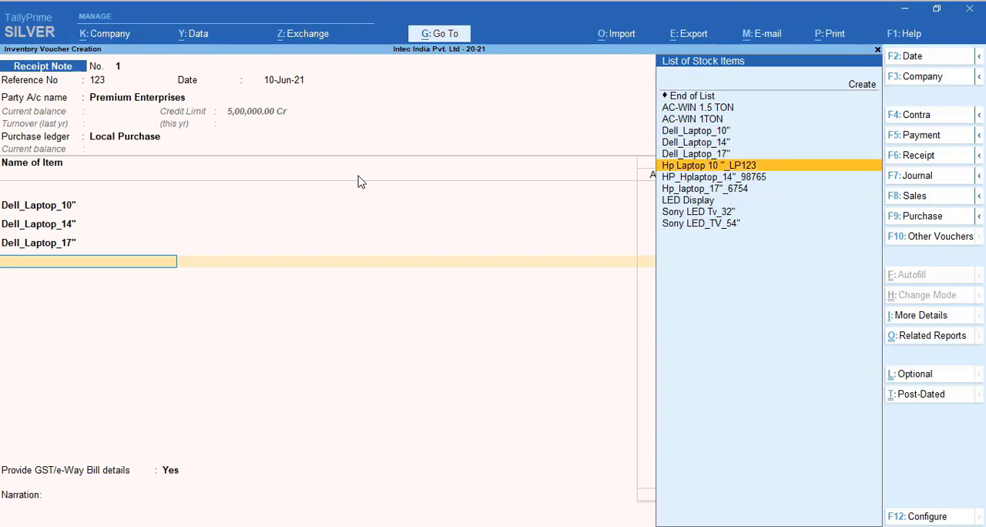
key(Return)
key(Return)
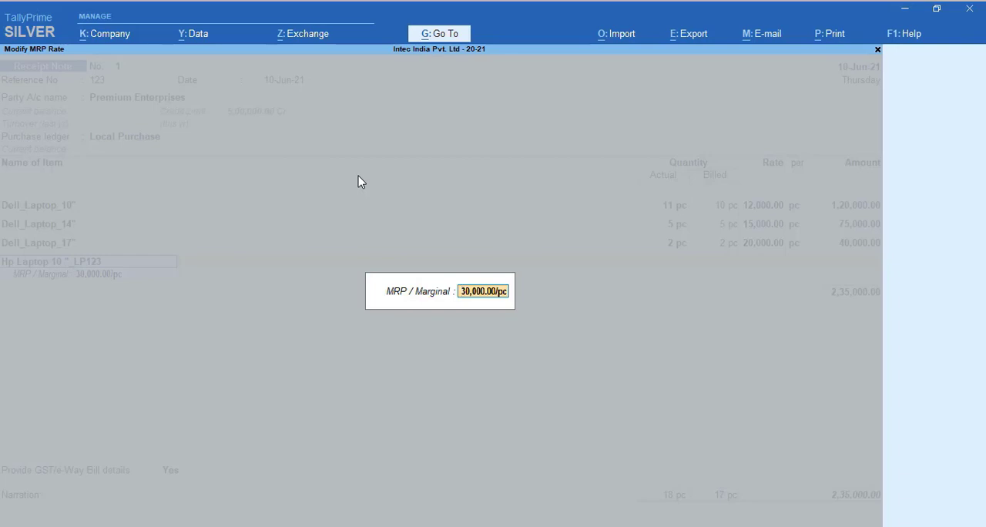
key(Return)
key(Return)
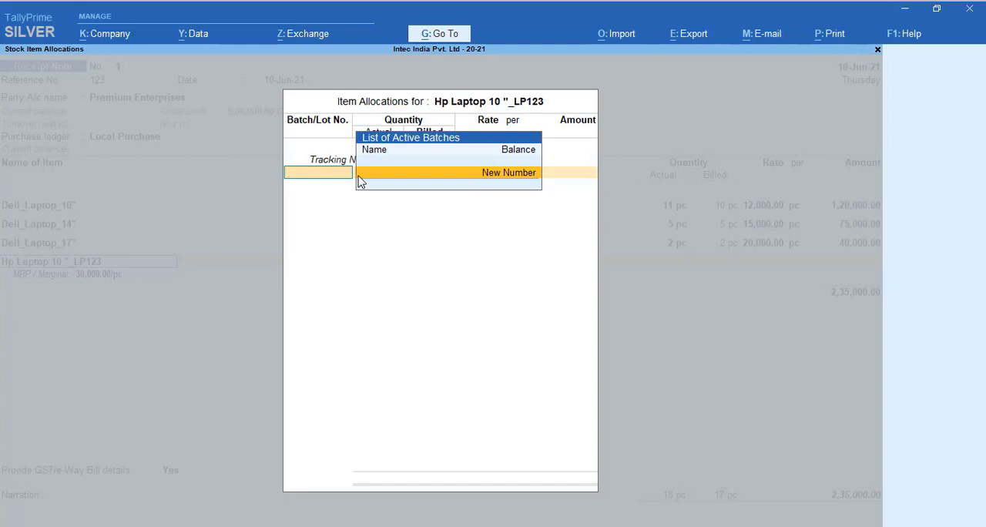
Create the new batch number LP12345 for the 10-inch HP laptop
click(359, 176)
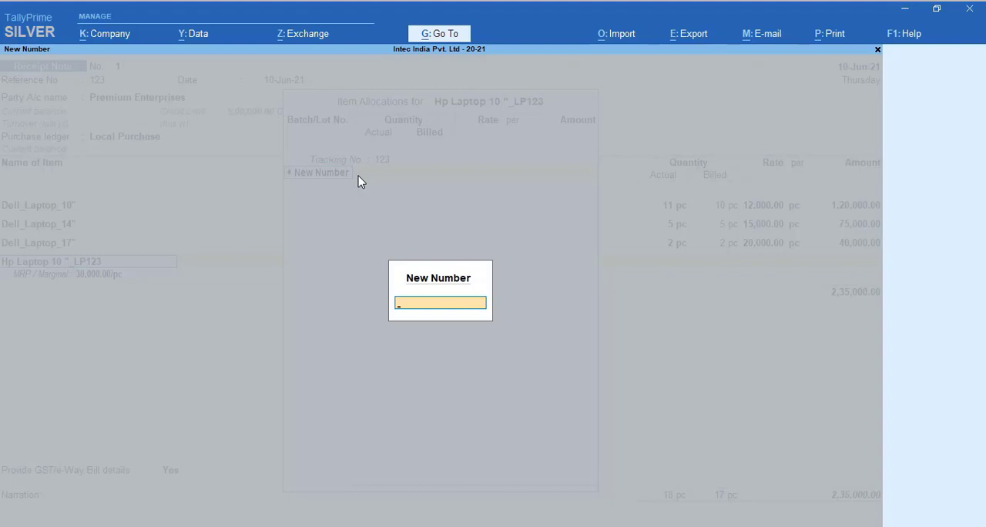
text(LP12345)
key(Return)
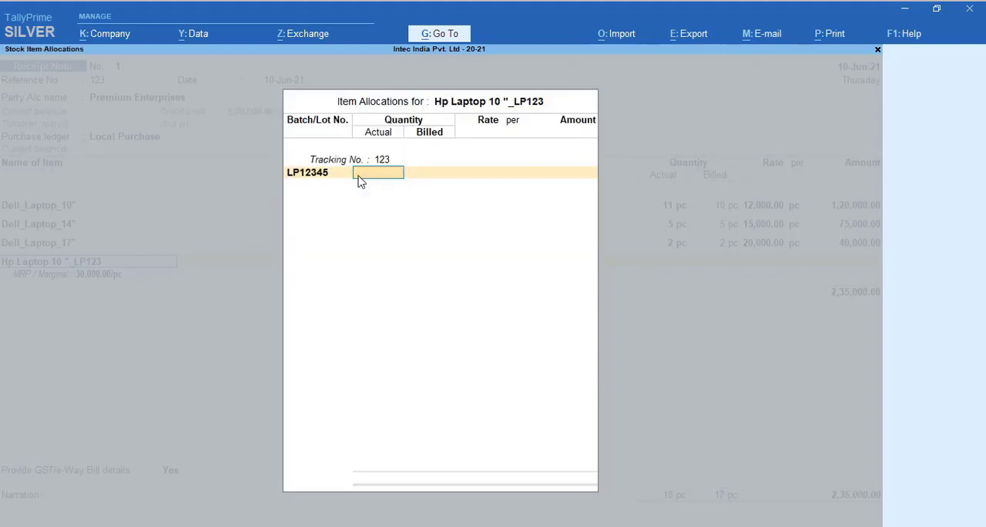
Set the 10-inch HP laptop's actual and billed quantities to 10 pc and rate to 26,000 per pc, and accept the line
text(10)
key(Return)
key(Return)
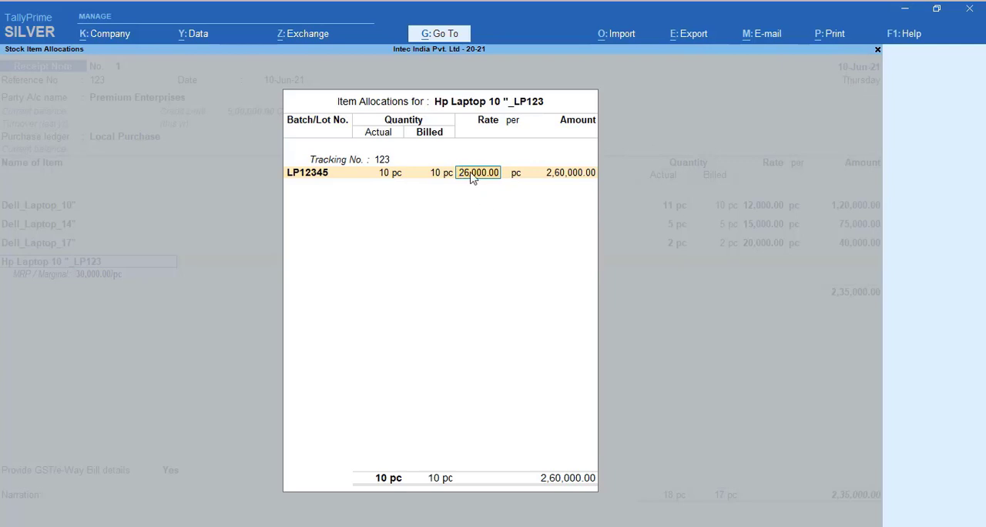
key(Return)
key(Return)
key(Return)
key(Return)
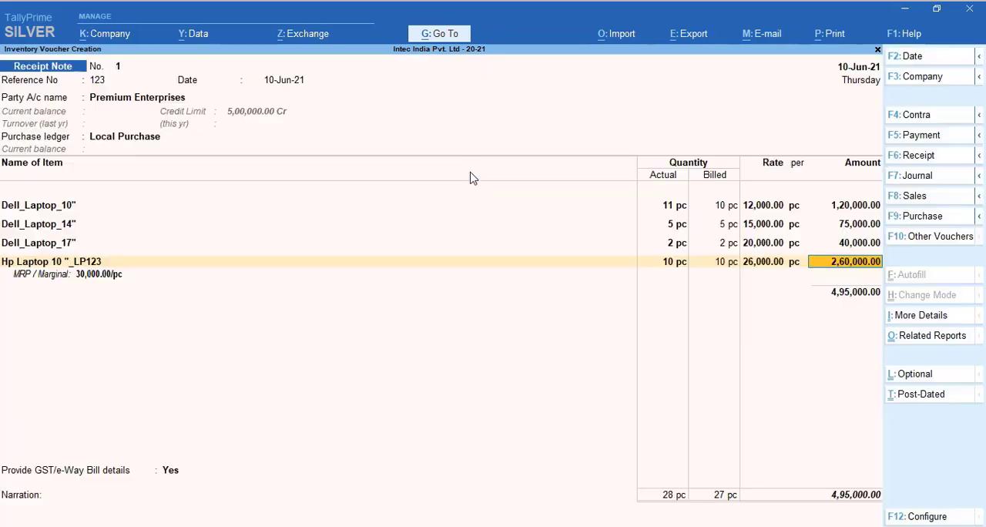
key(Return)
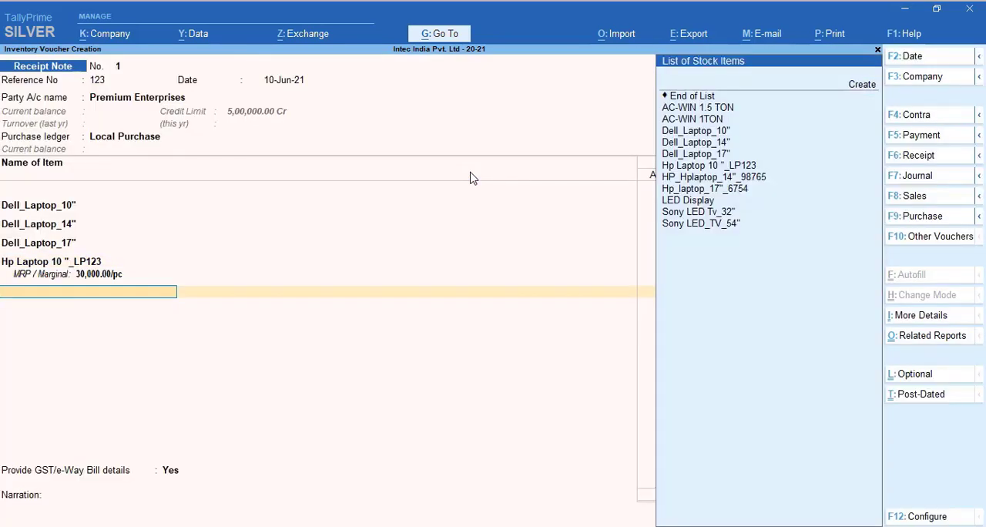
Add the stock item HP_Hplaptop_14"_98765 under tracking number 123 and create the new batch number 9999 for it
key(Down)
key(Down)
key(Down)
key(Down)
key(Down)
key(Down)
key(Down)
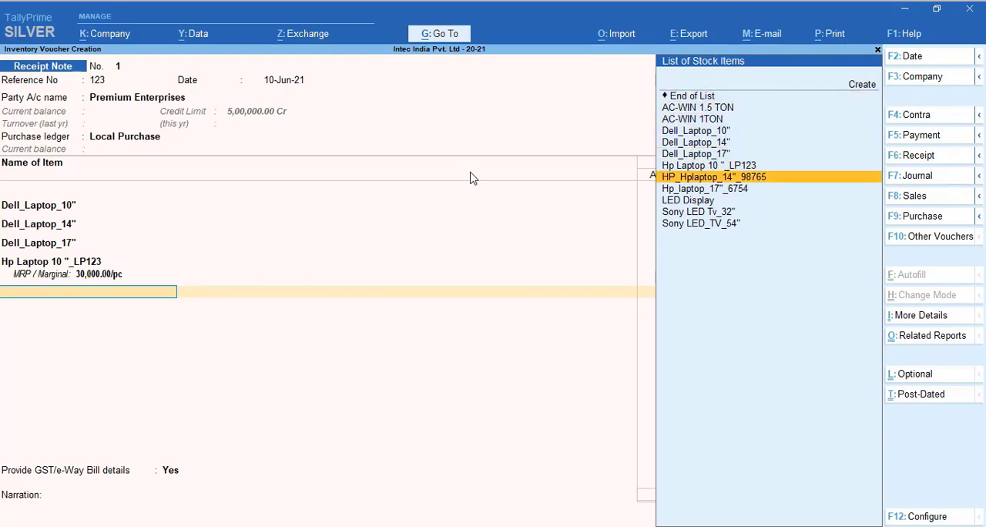
key(Return)
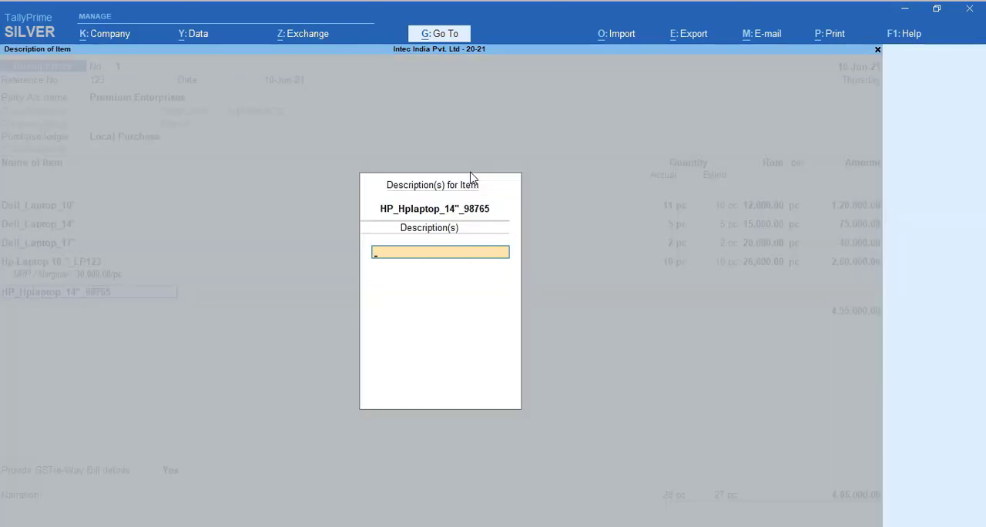
key(Return)
key(Return)
key(Return)
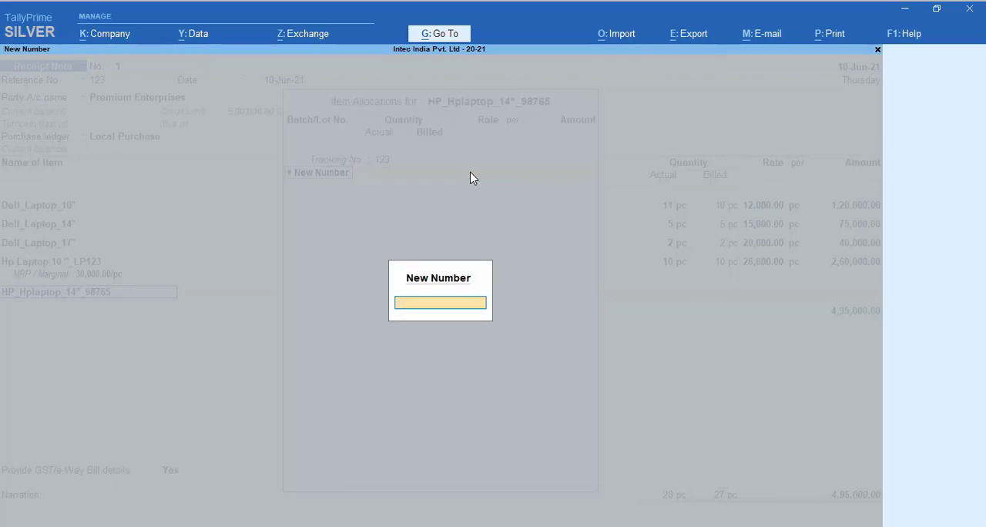
text(9999)
key(Return)
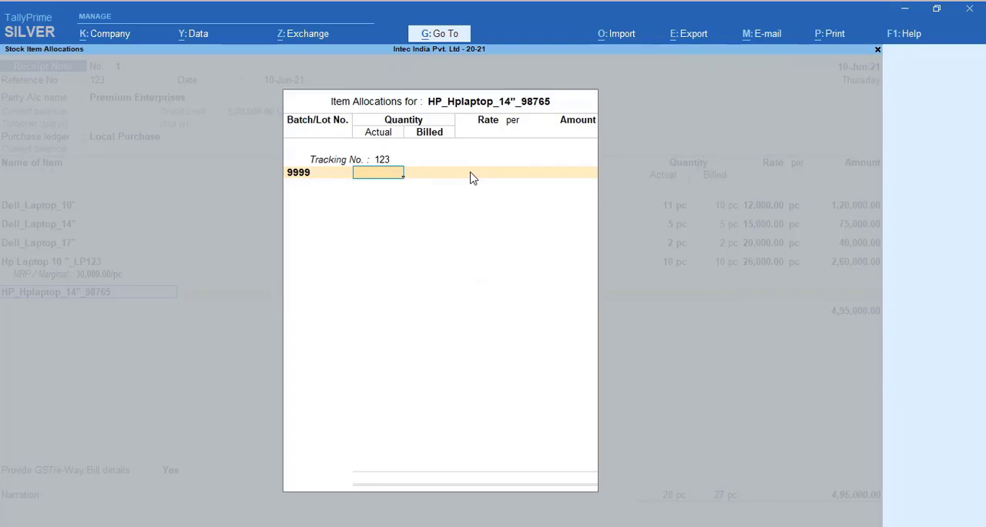
Set the 14-inch HP laptop's actual and billed quantities to 5 pc and rate to 25,000 per pc, and accept the line
text(5)
key(Return)
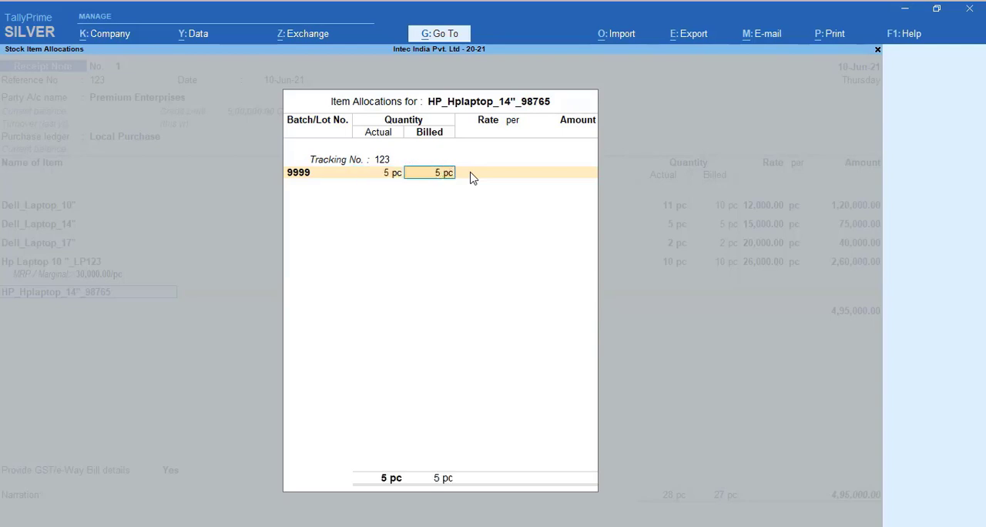
key(Return)
text(25,000)
key(Return)
key(Return)
key(Return)
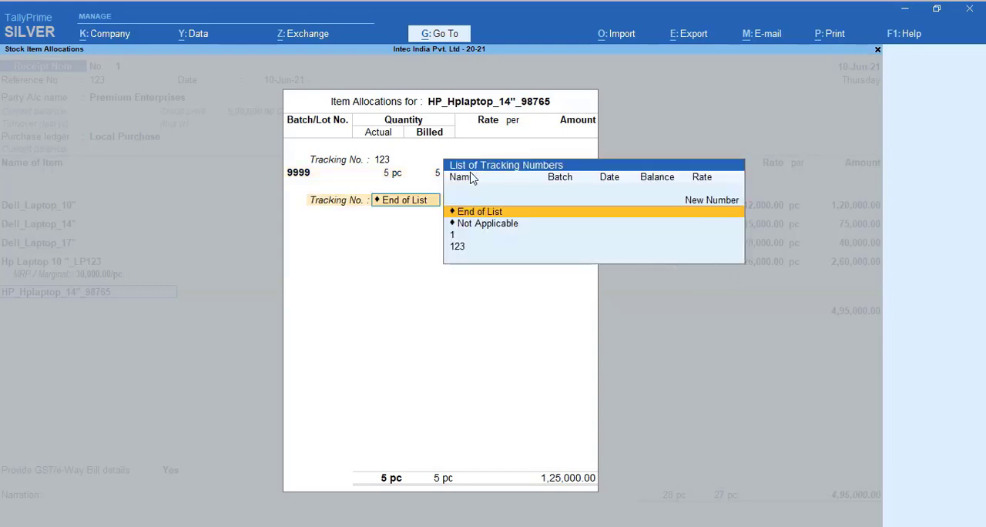
key(Return)
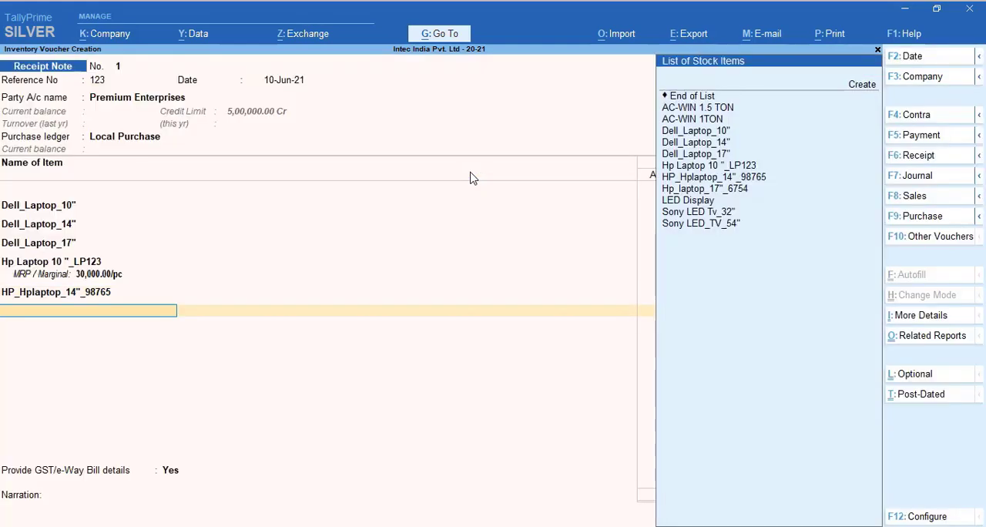
Add the stock item Hp_laptop_17"_6754 to the receipt note without a description and allocate it to tracking number 123
key(Down)
key(Down)
key(Down)
key(Down)
key(Down)
key(Down)
key(Down)
key(Down)
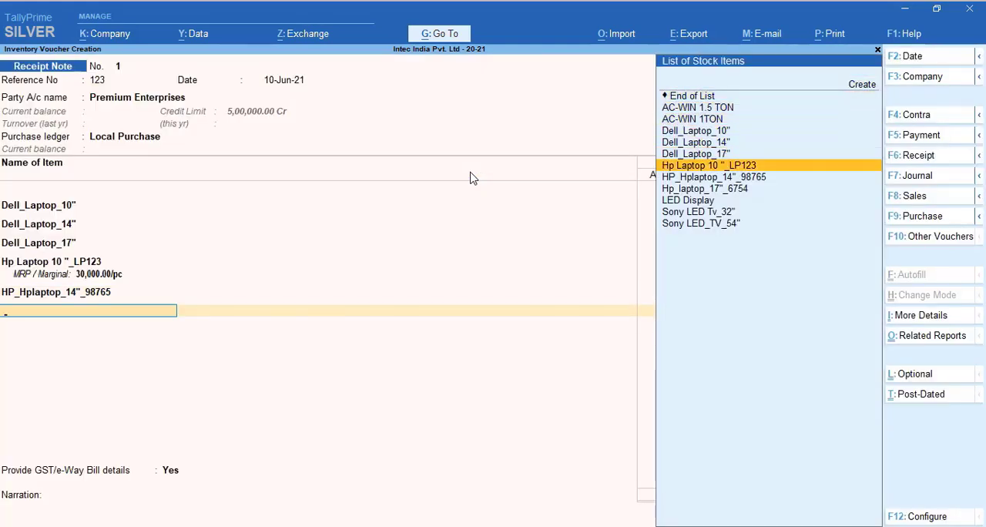
key(Down)
key(Down)
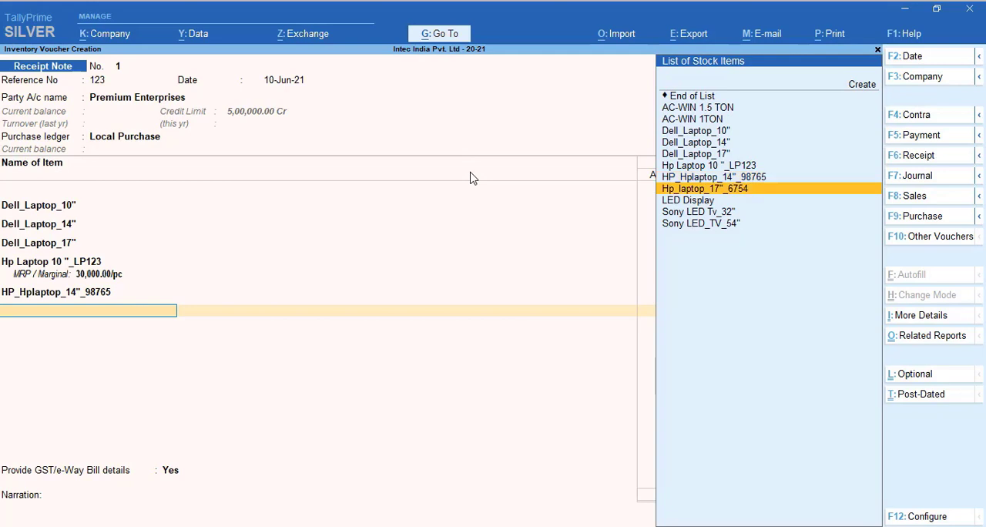
key(Return)
Set the 17-inch HP laptop's actual and billed quantities to 10 pc and rate to 30,000 per pc, and accept the line
key(Return)
key(Return)
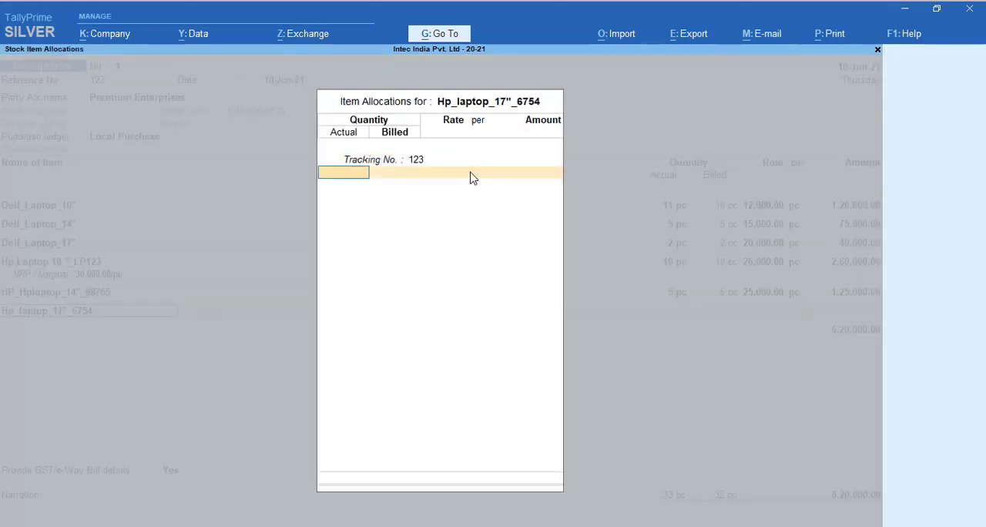
text(10)
key(Return)
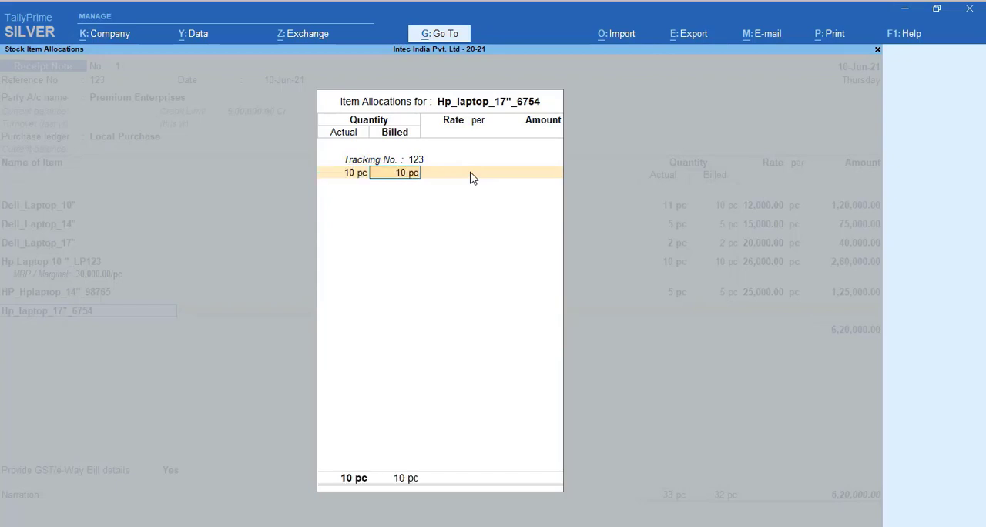
key(Return)
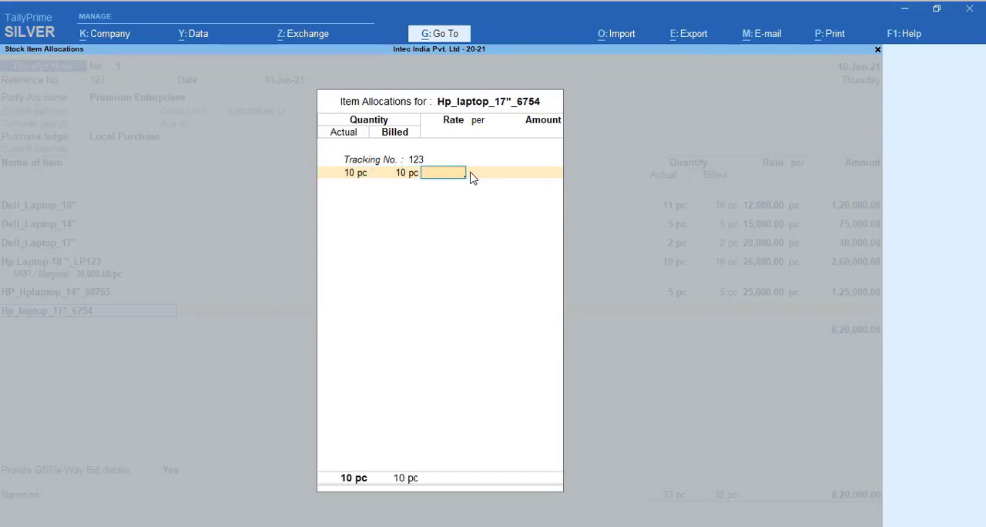
text(30,000)
key(Return)
key(Return)
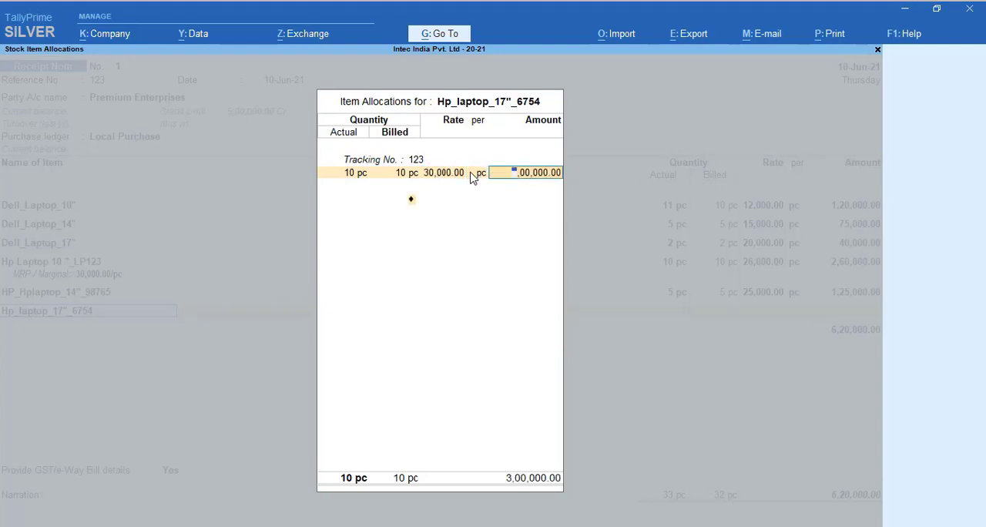
key(Return)
key(Return)
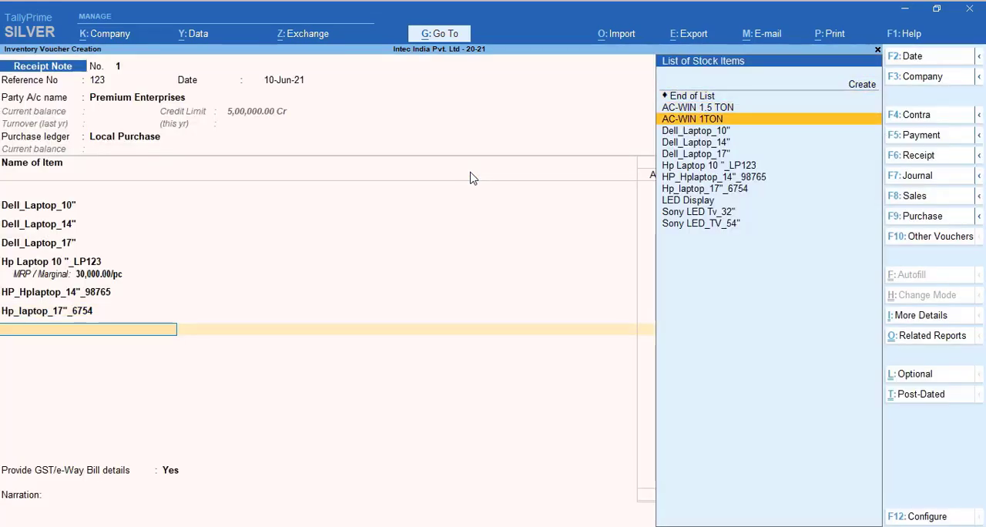
Add the stock item Sony LED Tv_32" to the receipt note without a description and allocate it to tracking number 123
key(Down)
key(Down)
key(Down)
key(Down)
key(Down)
key(Down)
key(Down)
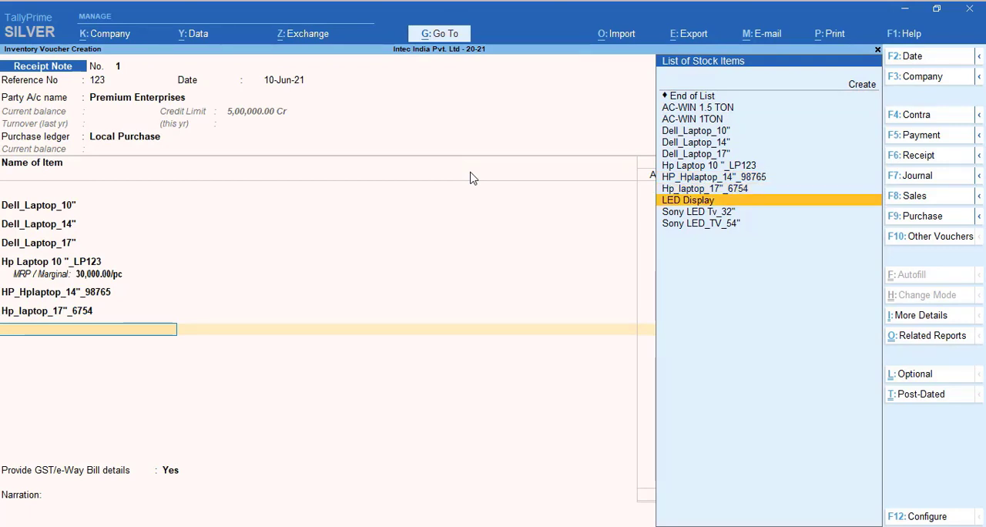
key(Down)
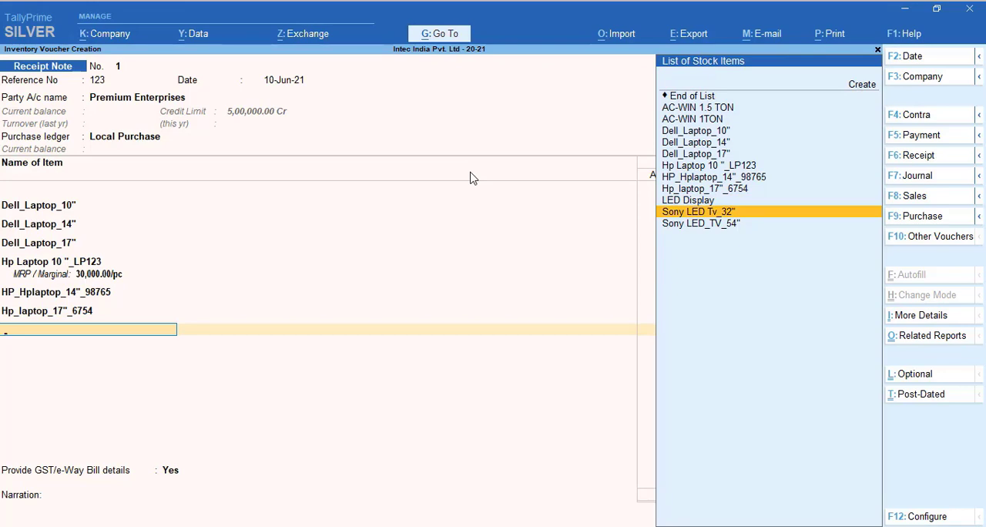
key(Return)
key(Return)
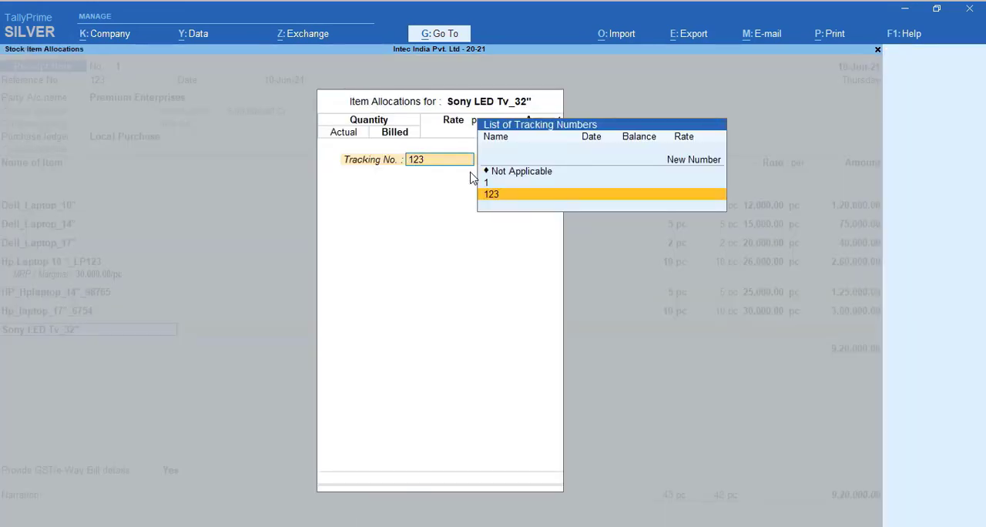
Set the 32-inch Sony TV's actual and billed quantities to 5 pc and rate to 8,000 per pc, and accept the line
key(Return)
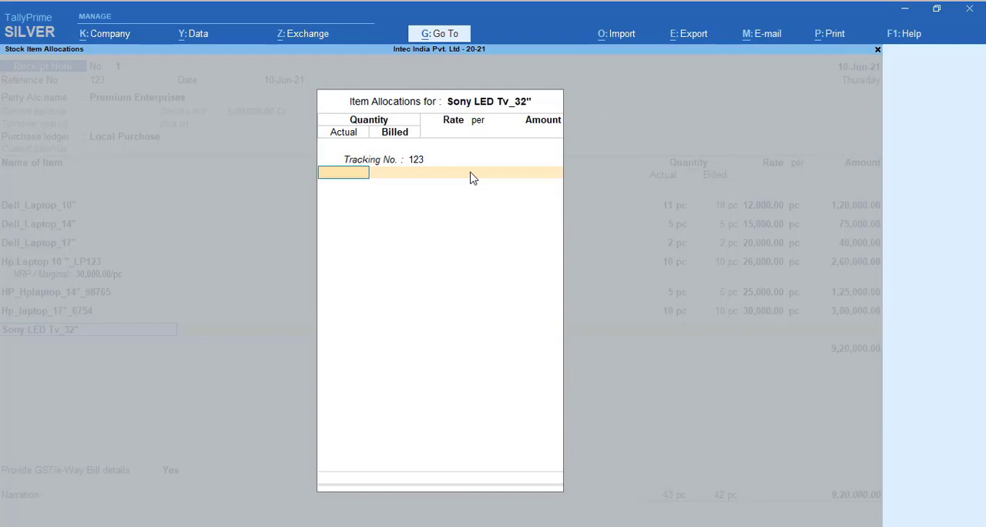
text(5)
key(Return)
key(Return)
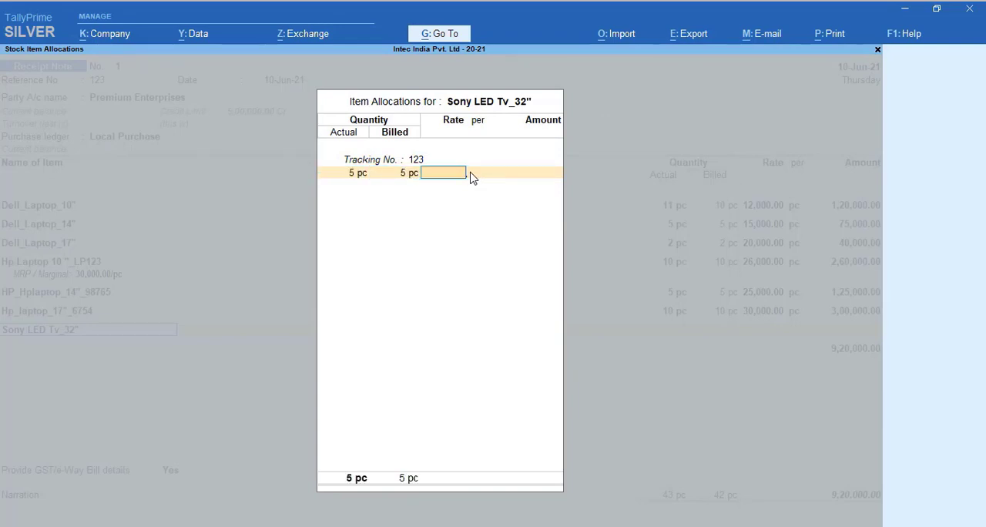
text(8000)
key(Return)
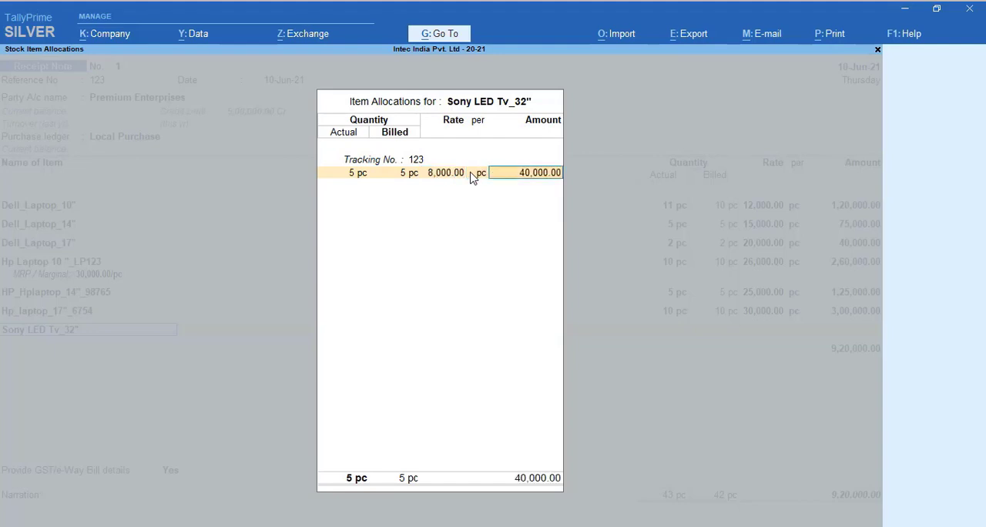
key(Return)
key(Return)
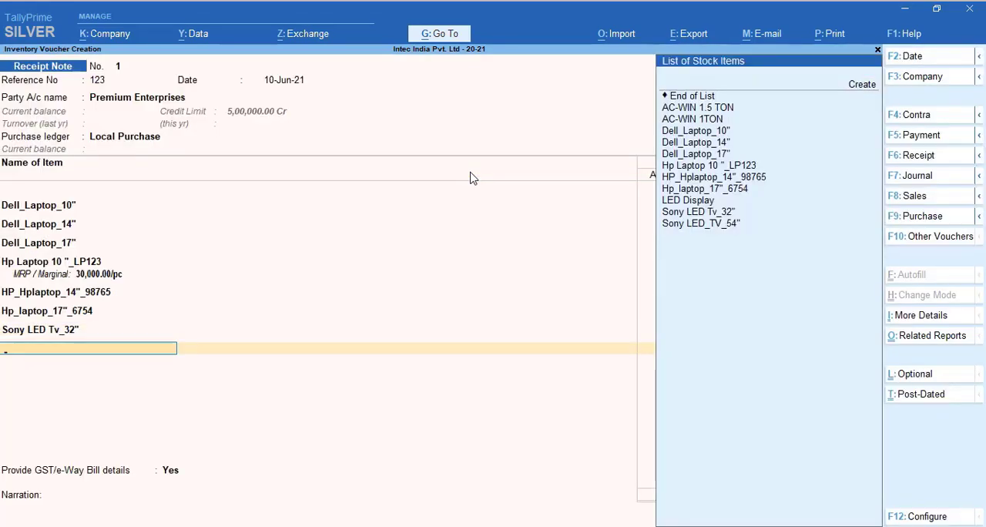
Add the stock item Sony LED_TV_54" to the receipt note without a description and allocate it to tracking number 123
key(Down)
key(Down)
key(Down)
key(Down)
key(Down)
key(Down)
key(Down)
key(Down)
key(Down)
key(Down)
key(Down)
key(Down)
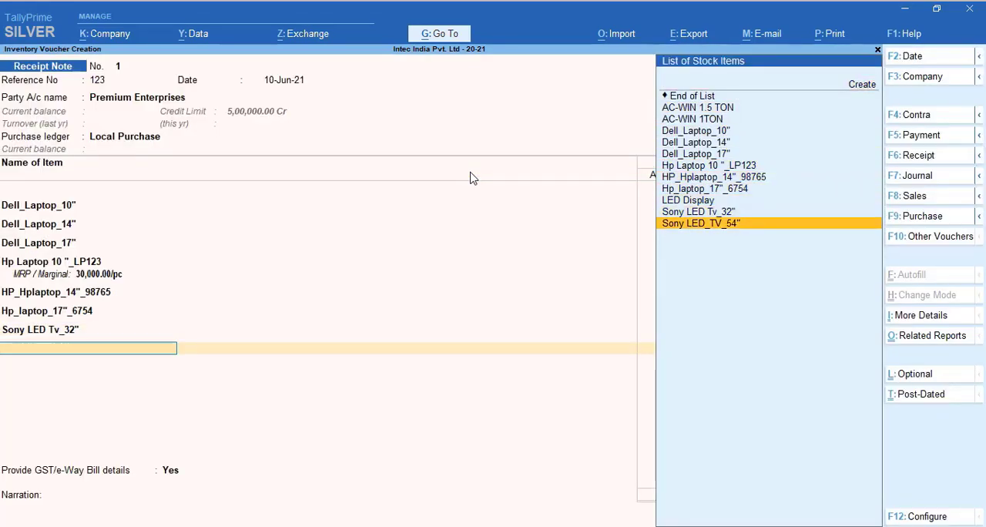
key(Return)
key(Return)
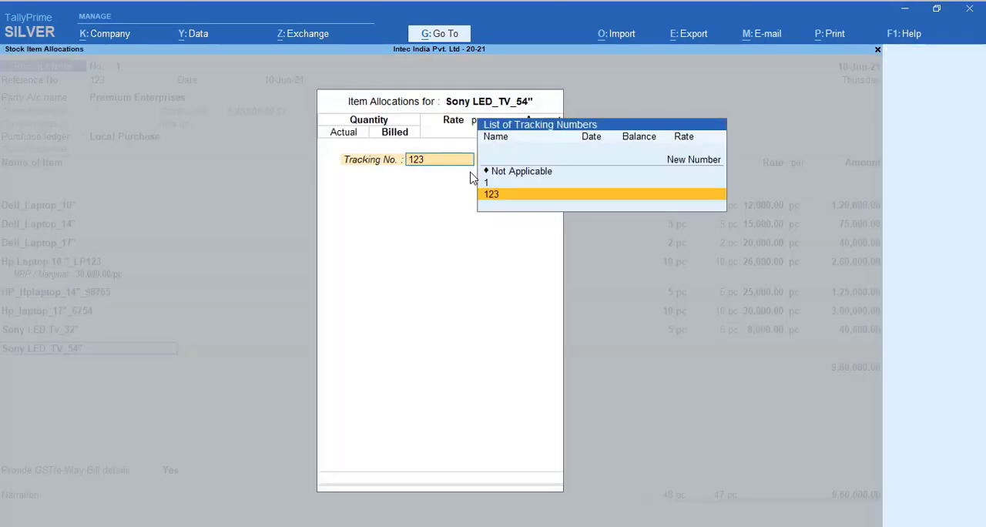
key(Return)
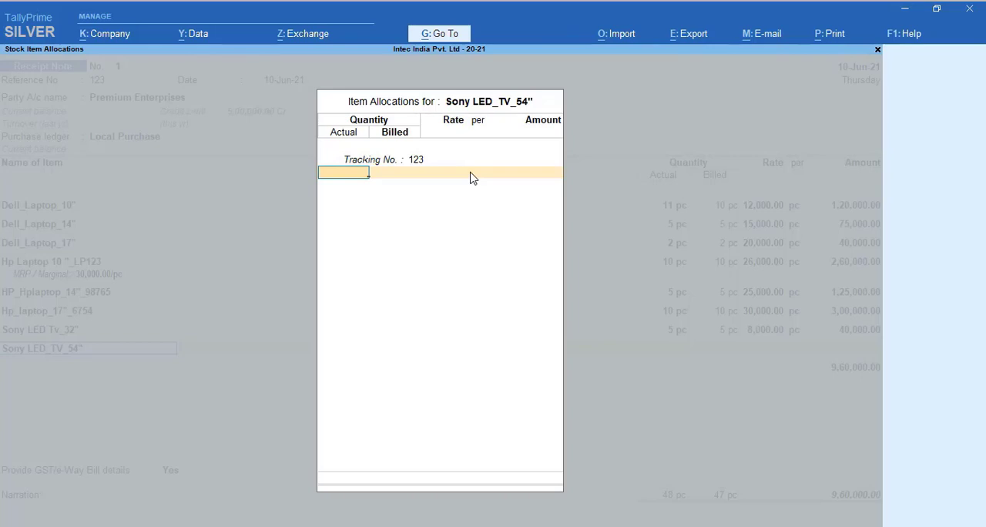
Set the 54-inch Sony TV's quantities to 1 pc and rate to 50,000 per pc, and finish the item list
text(1)
key(Return)
key(Return)
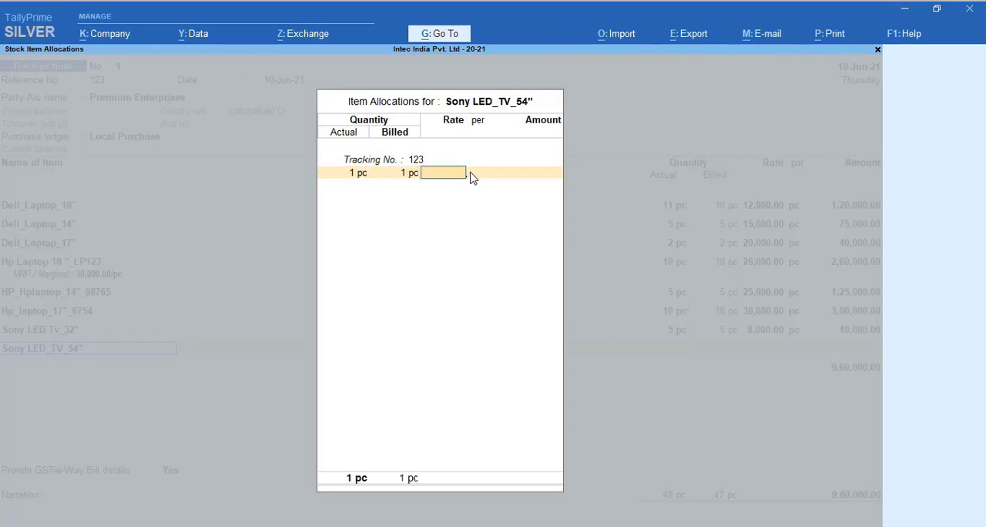
text(50000)
key(Return)
key(Return)
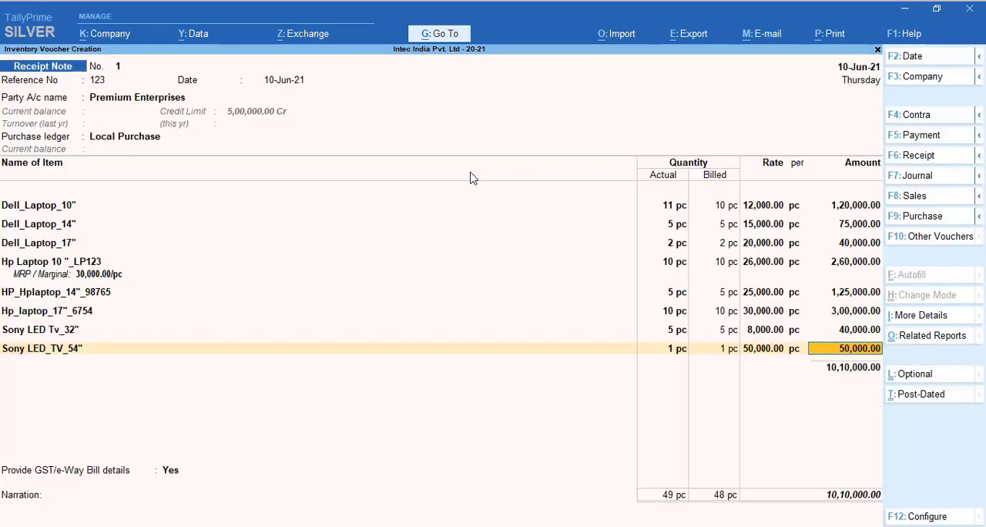
key(Return)
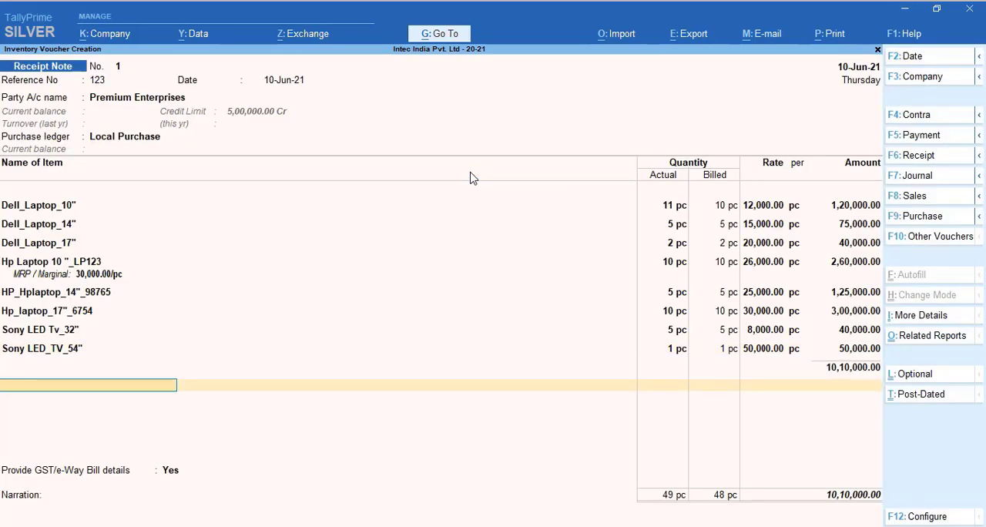
Add the CGST and SGST tax ledgers below the items, leaving the CGST description blank and accepting the calculated amounts
text(Cg)
key(Return)
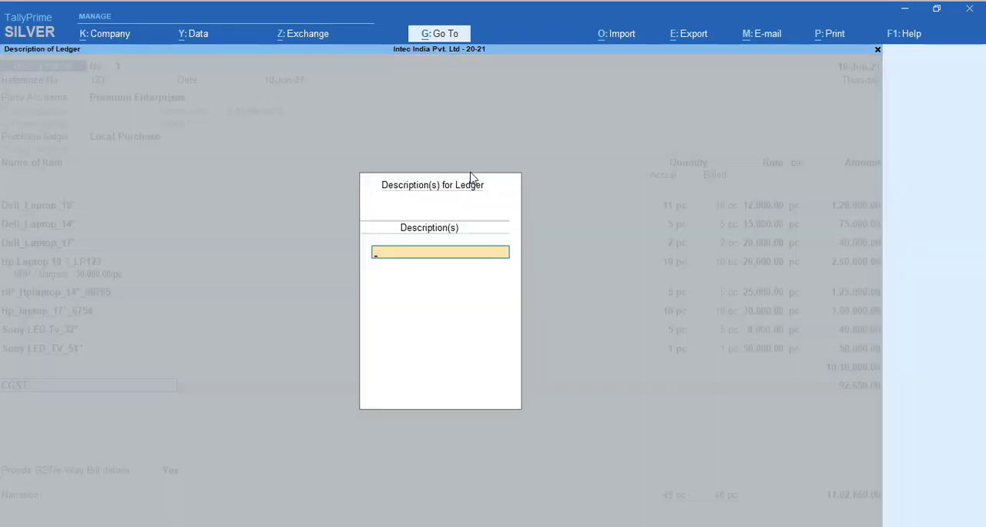
key(Return)
key(Return)
text(Sg)
key(Return)
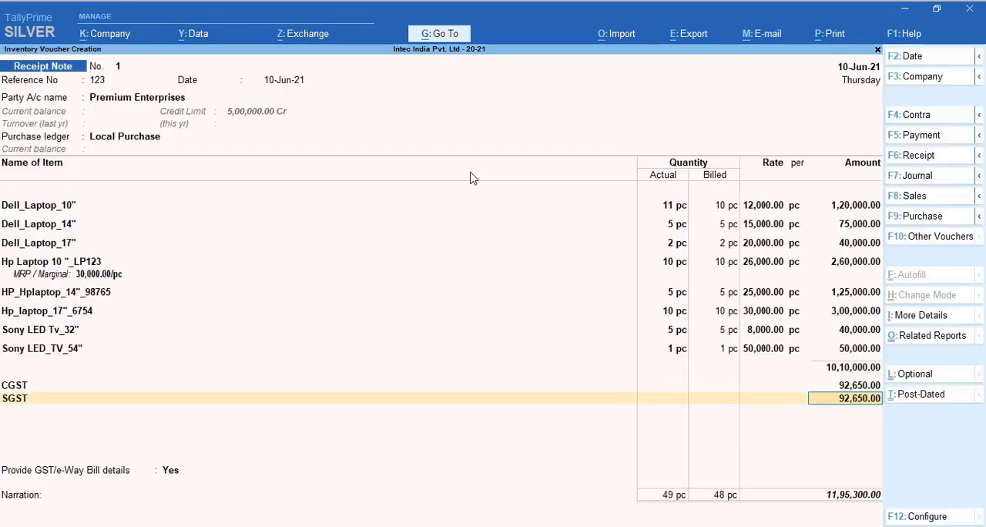
key(Return)
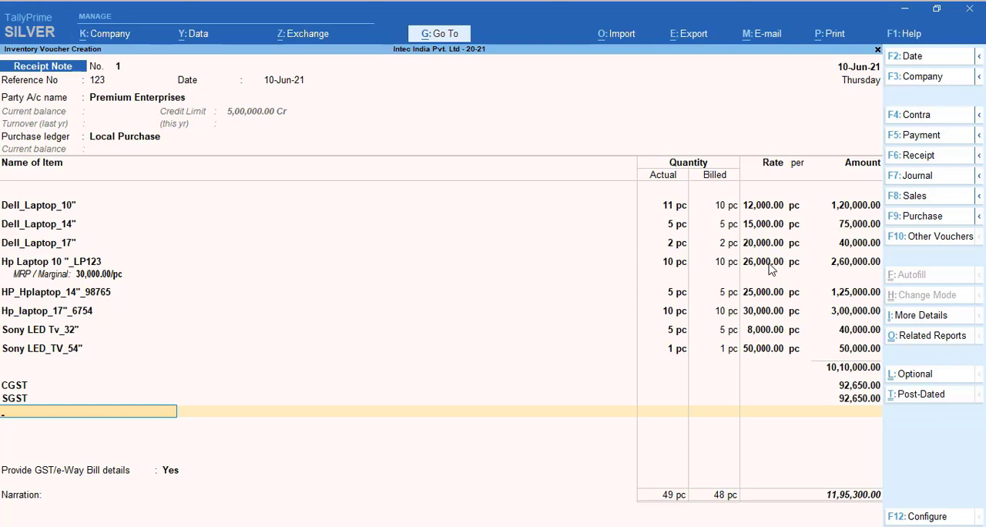
Set Provide GST/e-Way Bill details to No, leave the narration blank, and save the receipt note
key(Return)
key(Up)
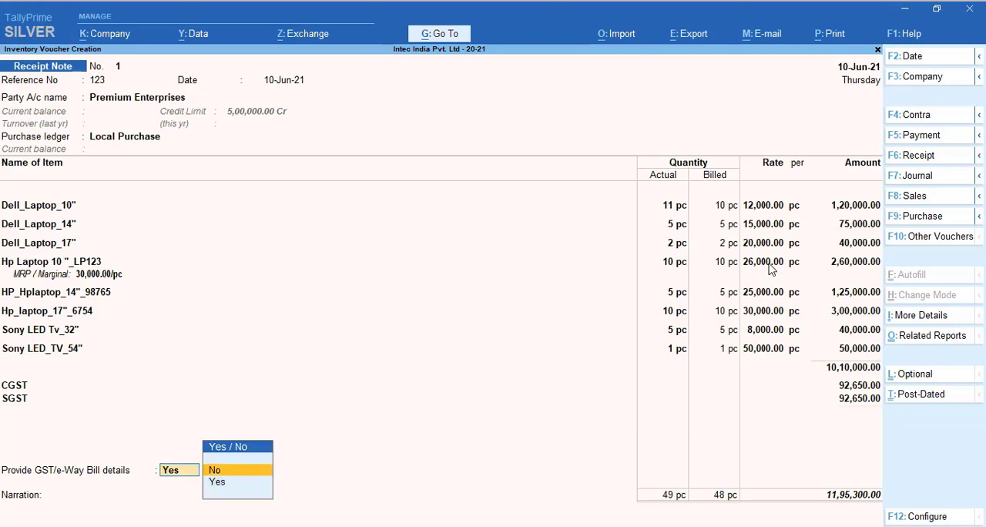
key(Return)
key(Return)
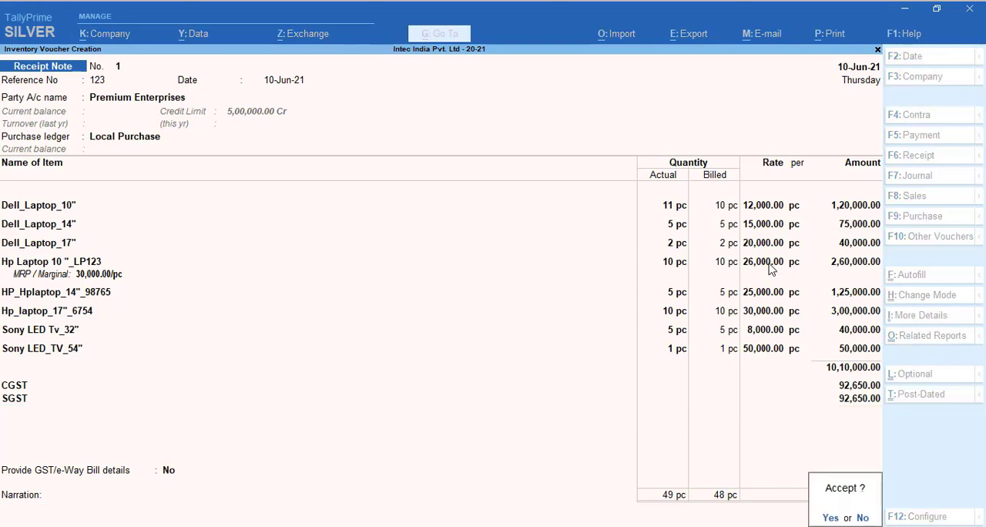
key(Return)
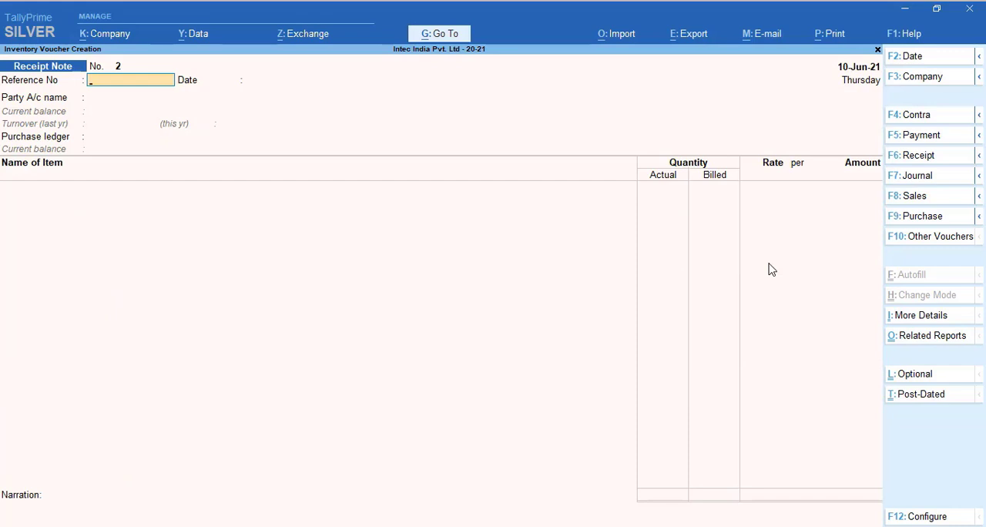
Leave voucher entry, open the Stock Summary report and examine the stock items listed outside the stock groups
key(Escape)
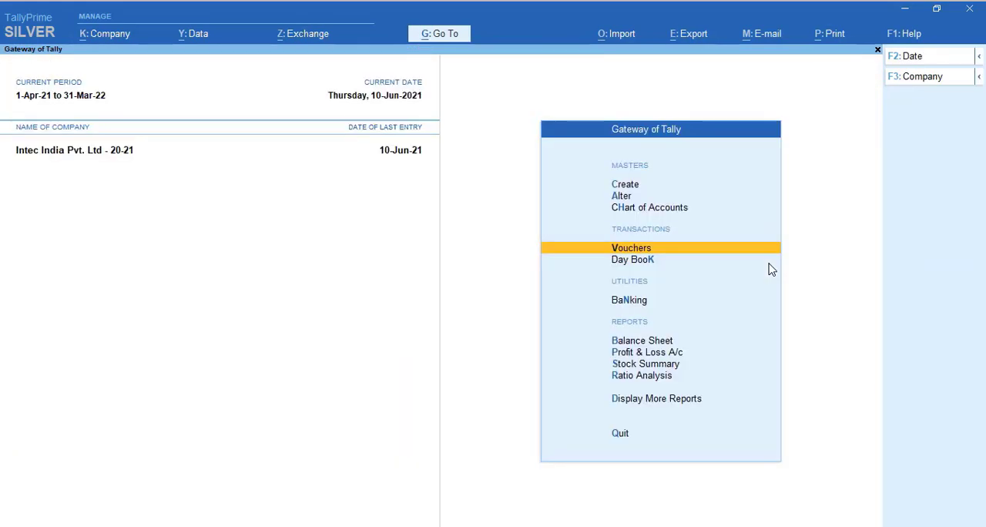
key(Down)
key(Down)
key(Down)
key(Down)
key(Down)
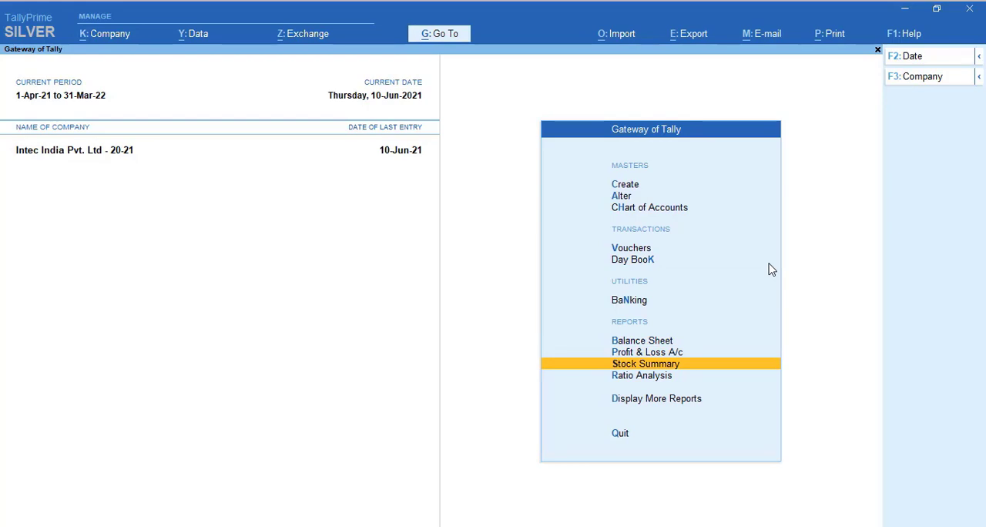
key(Return)
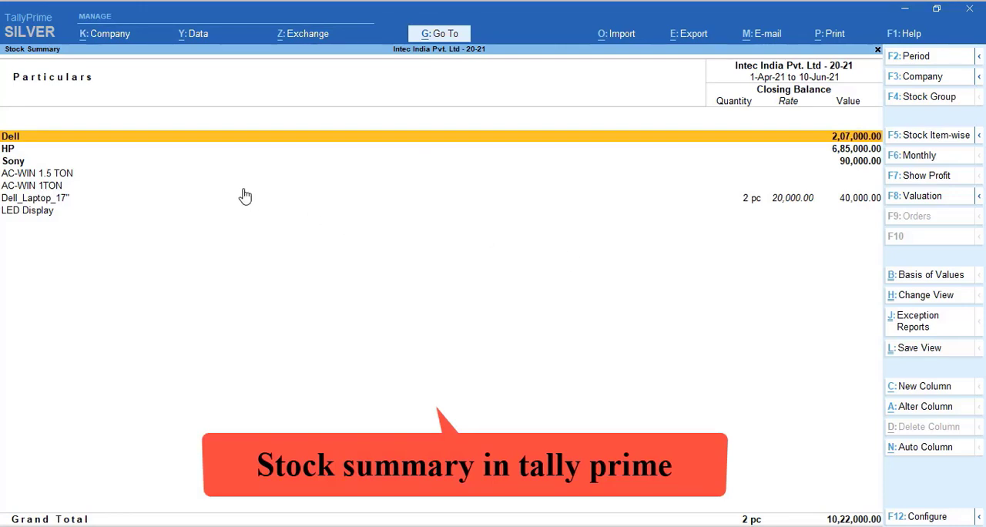
click(59, 185)
key(Down)
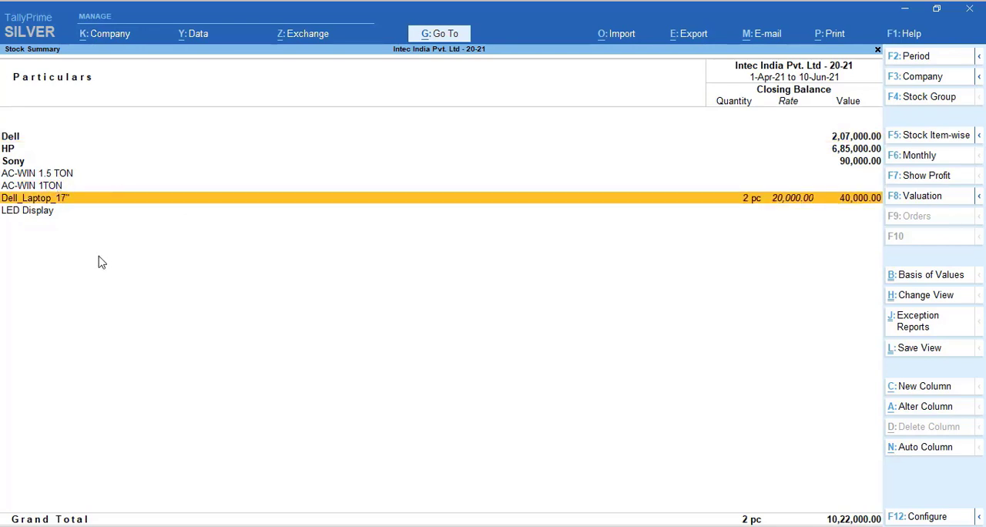
click(69, 176)
key(Down)
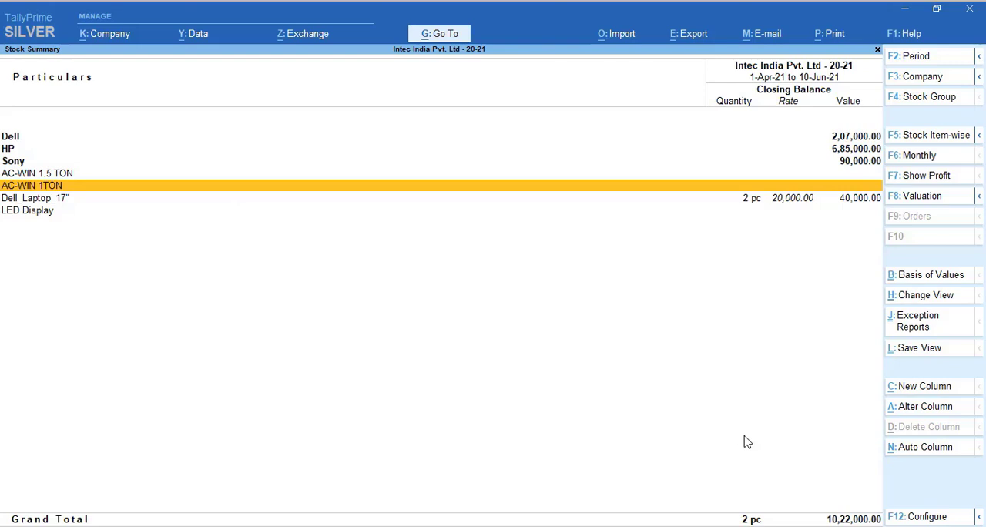
Configure the Stock Summary to hide stock items with zero quantity or balance
click(928, 519)
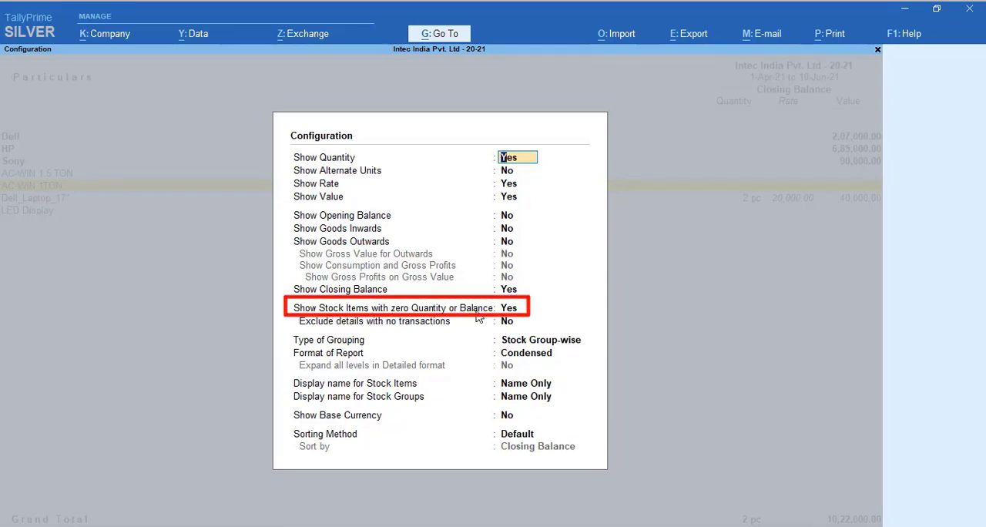
click(509, 311)
text(n)
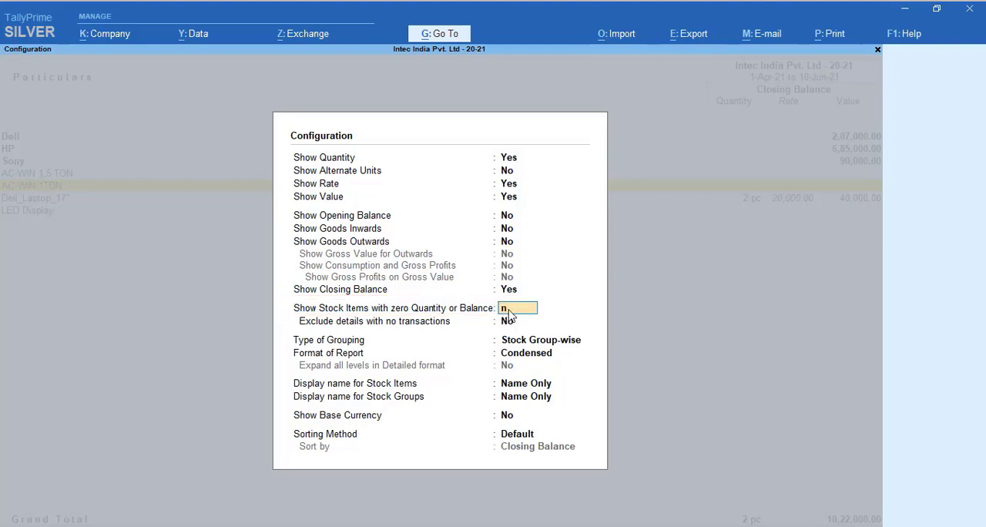
key(ctrl+a)
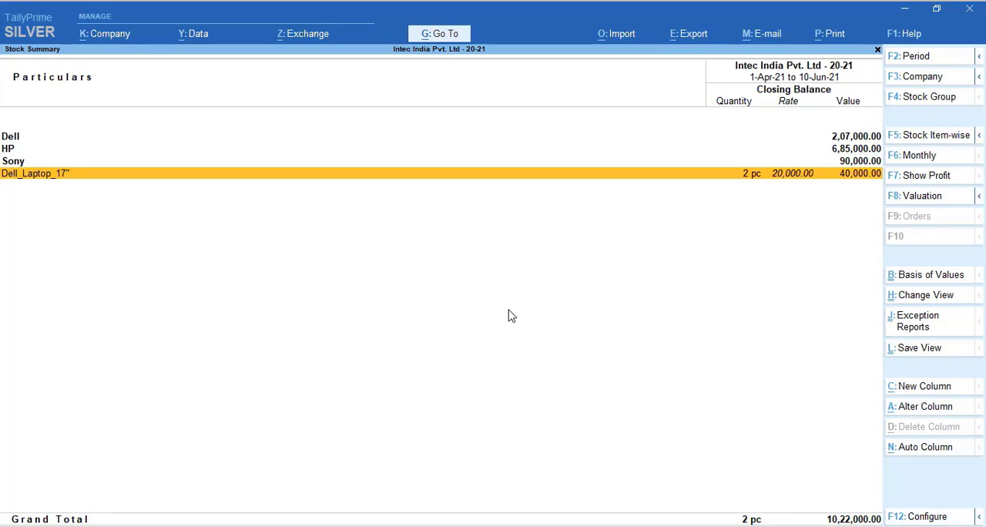
Alter the stock item Dell_Laptop_17" from the Stock Summary so that it falls under the Dell stock group, and save it
key(Up)
key(Up)
key(Up)
key(Down)
key(Down)
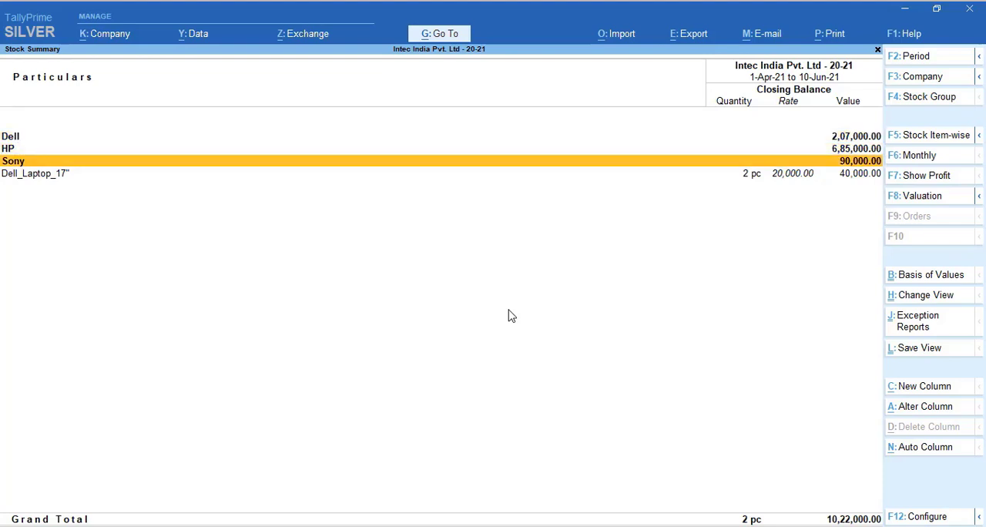
key(Down)
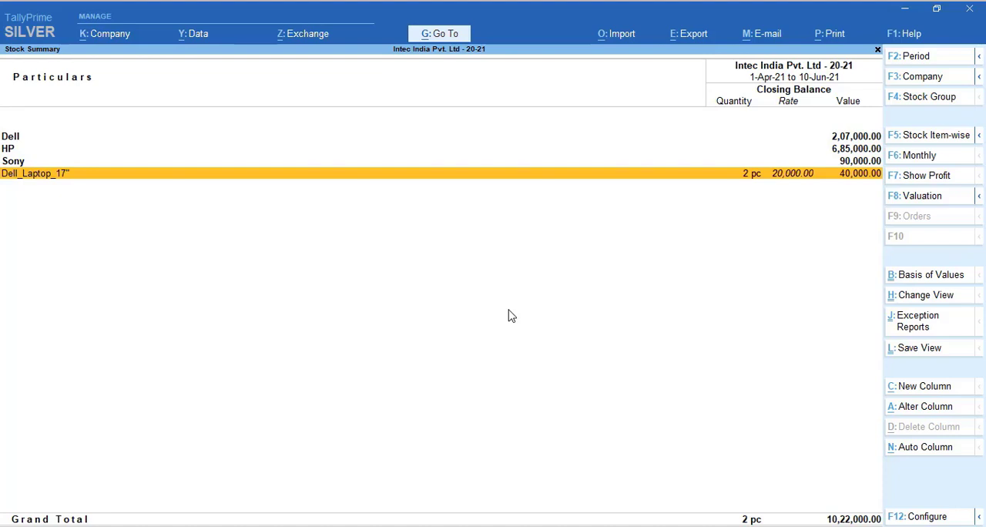
key(ctrl)
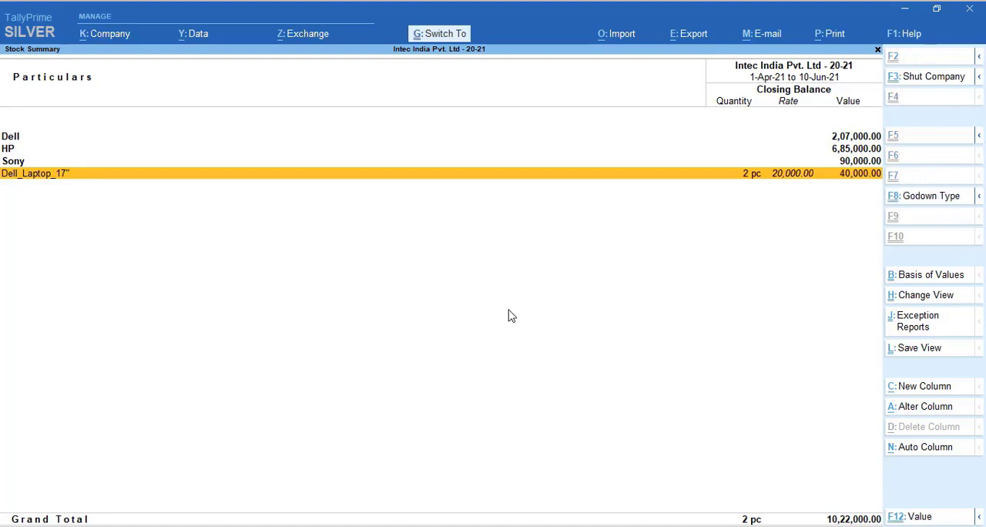
key(ctrl+Return)
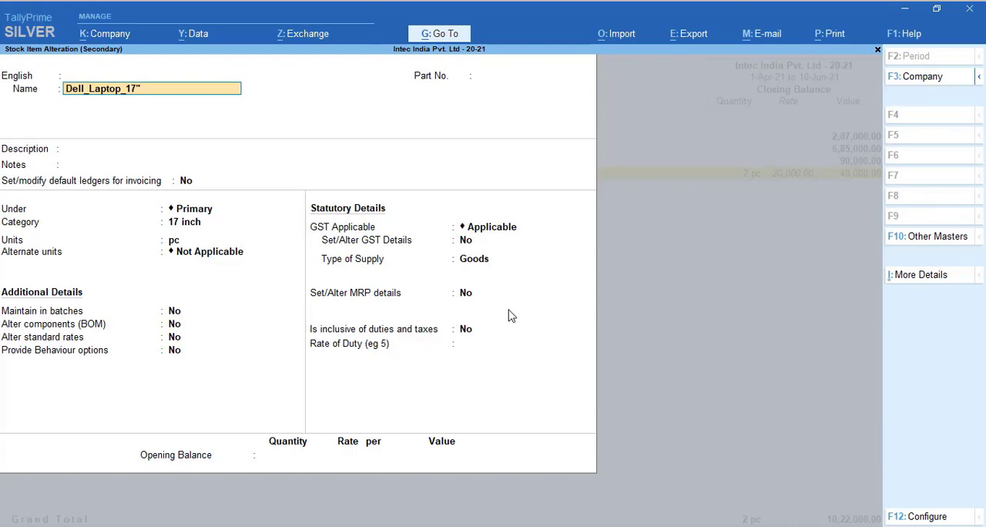
click(194, 209)
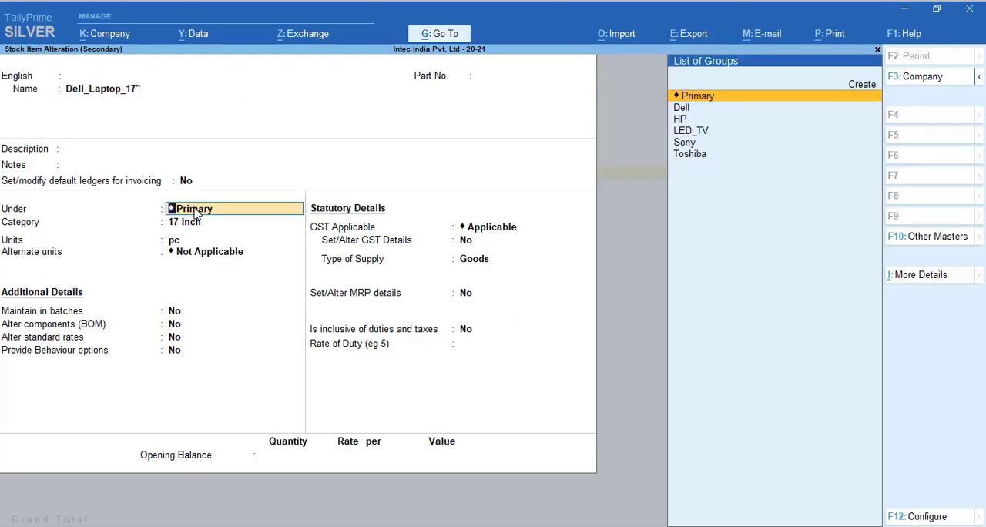
key(Down)
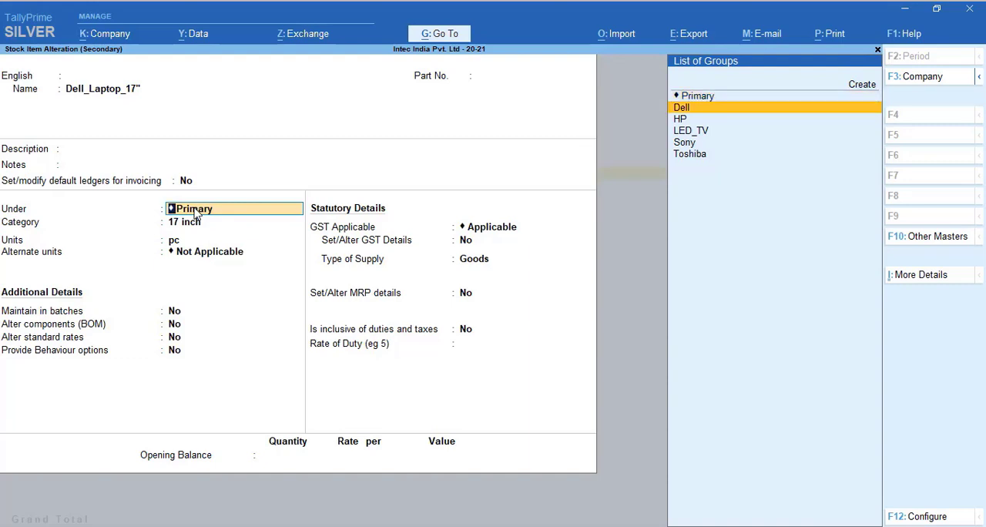
key(Return)
key(ctrl+a)
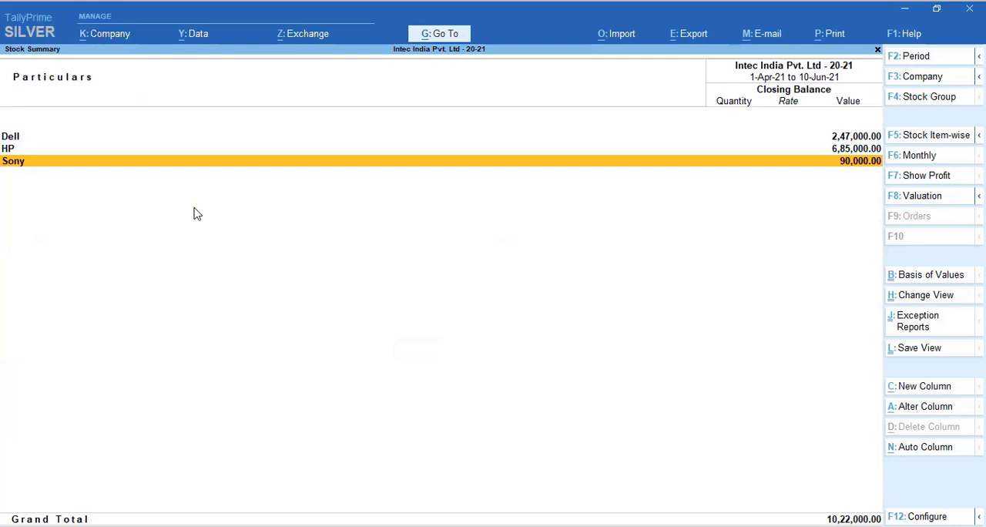
Switch the Stock Summary to the stock item-wise view, review the individual items, and return to the stock group-wise view
key(Up)
key(Up)
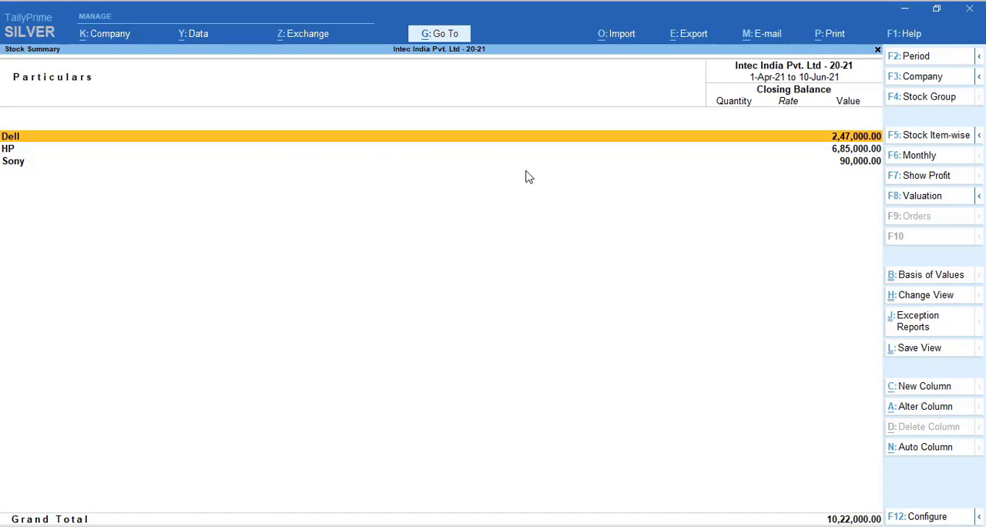
click(946, 146)
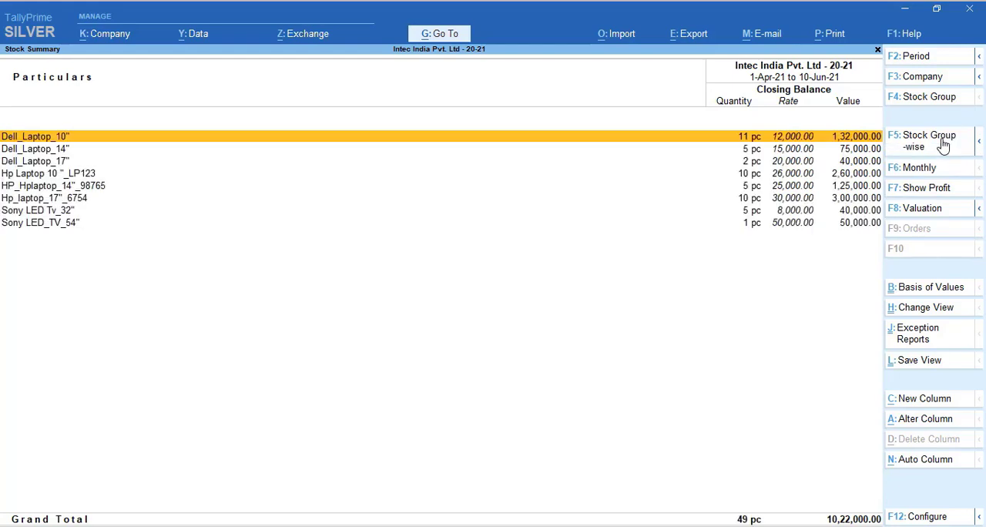
key(Down)
key(Down)
key(Down)
key(Down)
key(Down)
key(Down)
key(Down)
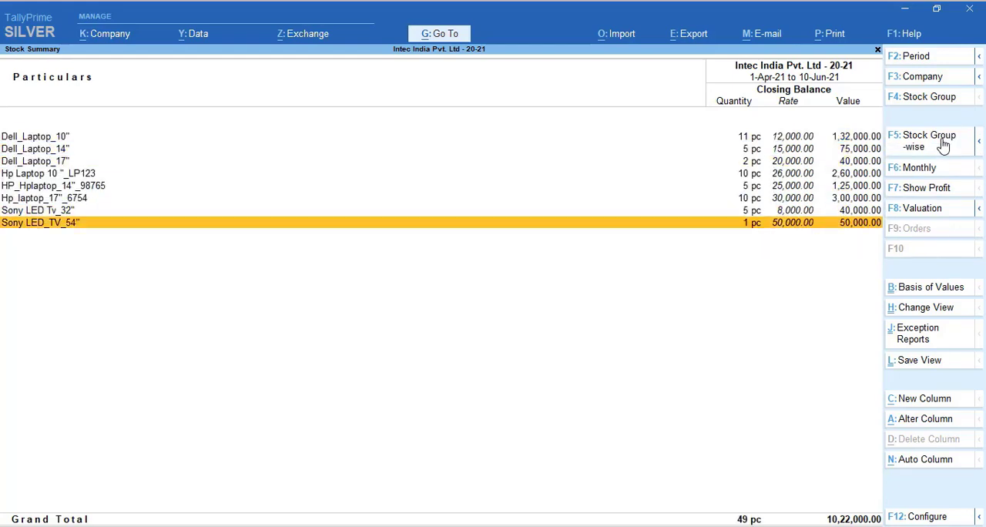
click(944, 146)
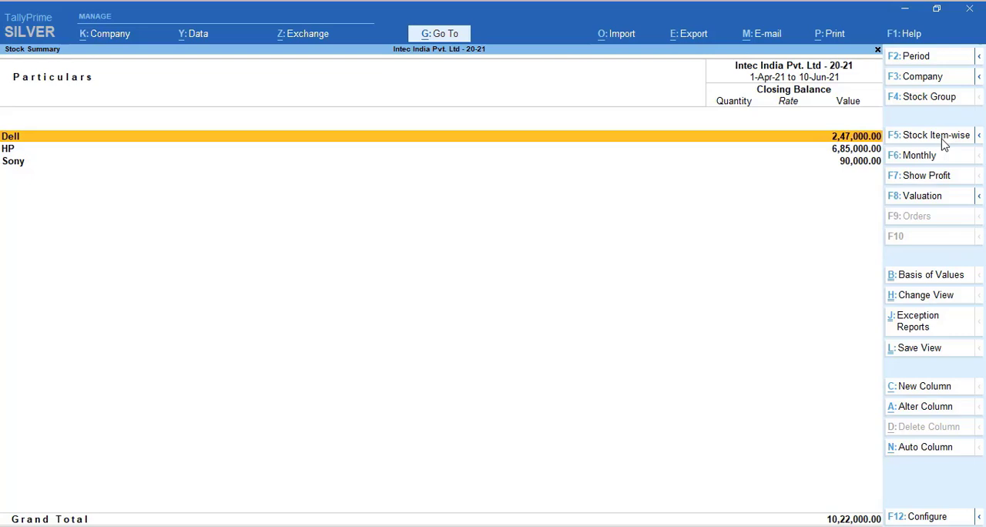
Leave the Stock Summary, examine the ledger vouchers of Premium Enterprises for the current period, and return to the Gateway of Tally
key(Escape)
key(Escape)
key(n)
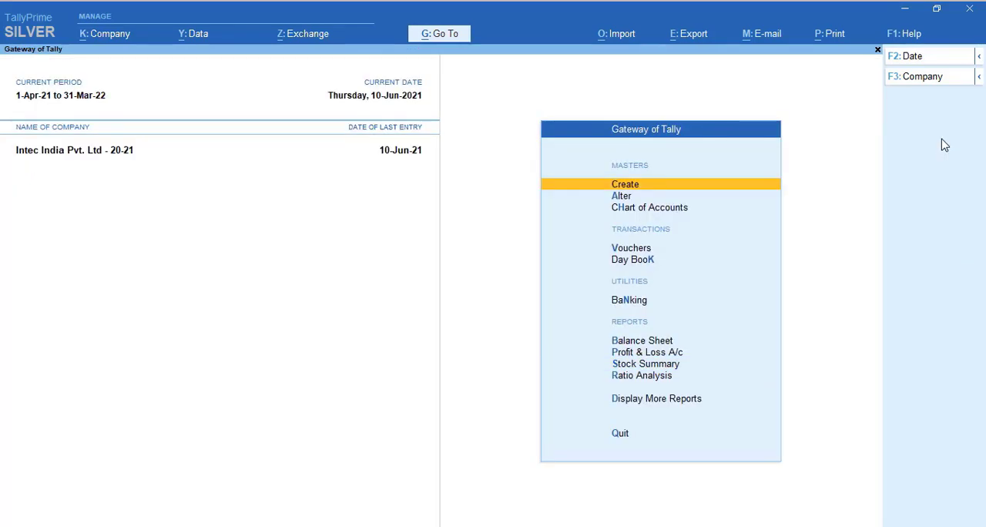
key(d)
key(a)
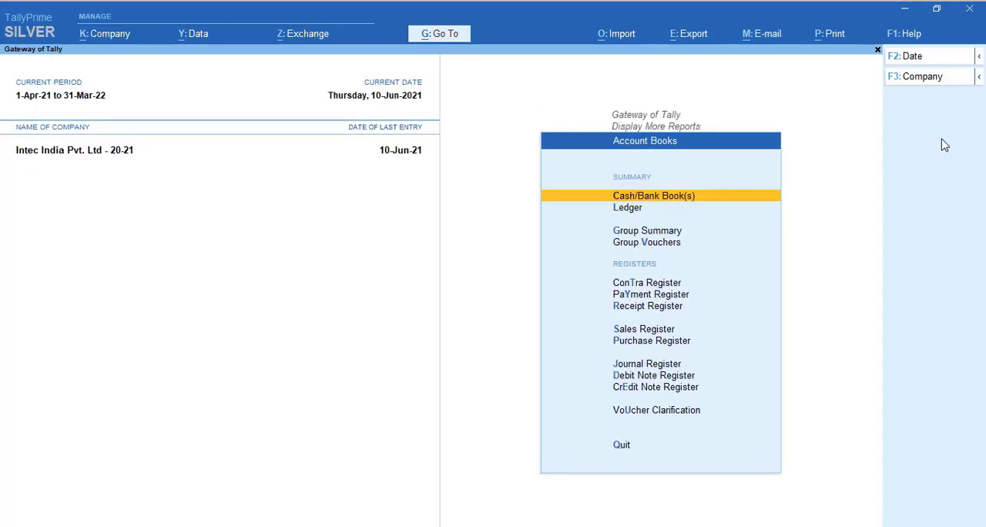
key(l)
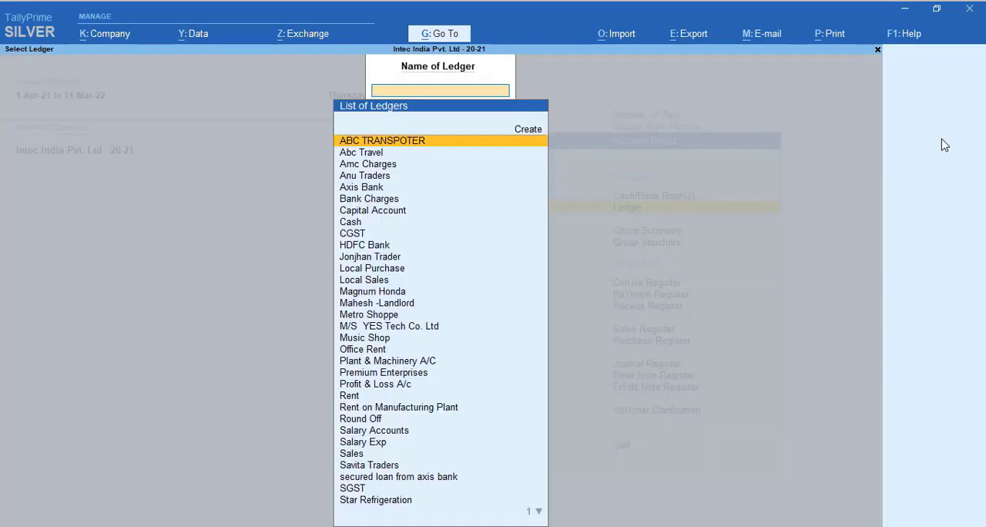
key(Down)
key(Down)
key(Down)
key(Down)
key(Down)
key(Down)
key(Down)
key(Down)
key(Down)
key(Down)
key(Down)
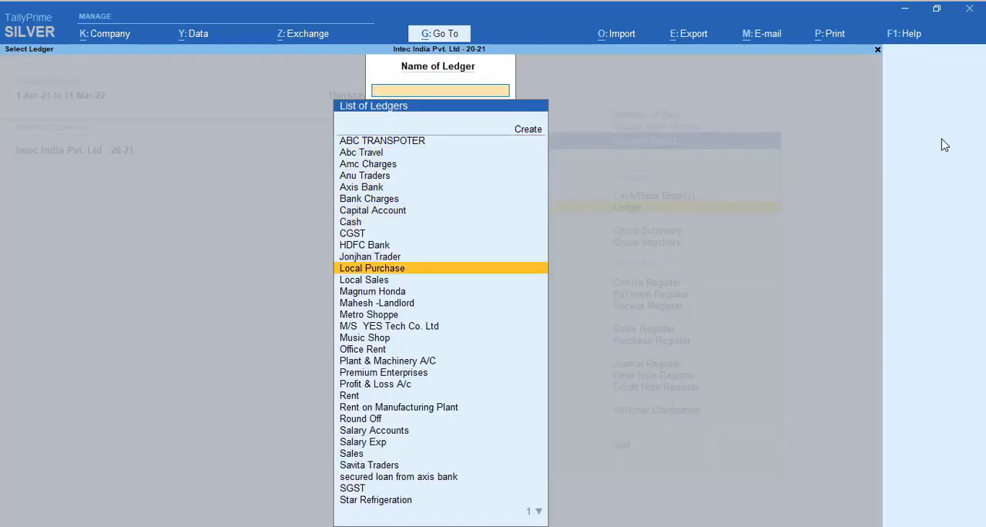
key(Down)
key(Down)
key(Down)
key(Down)
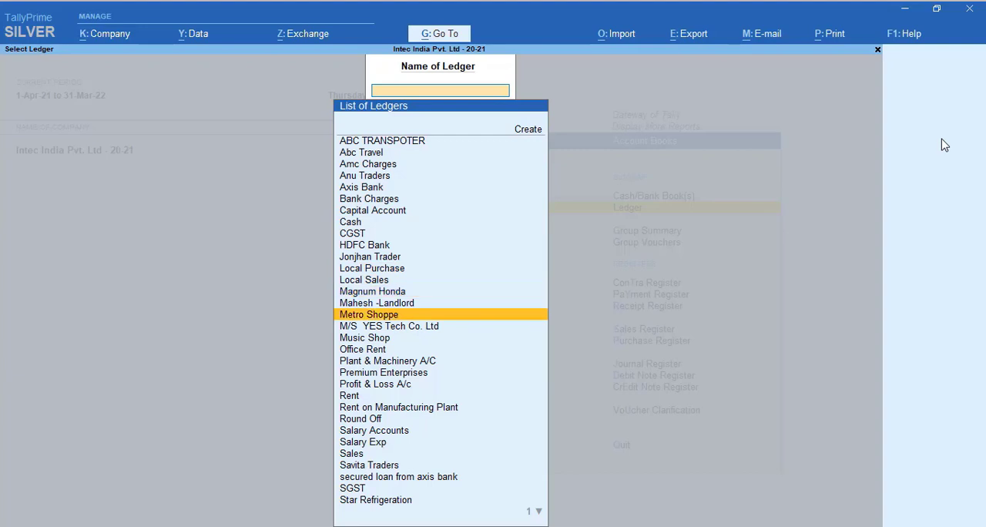
key(Down)
key(Down)
key(Down)
key(Down)
key(Down)
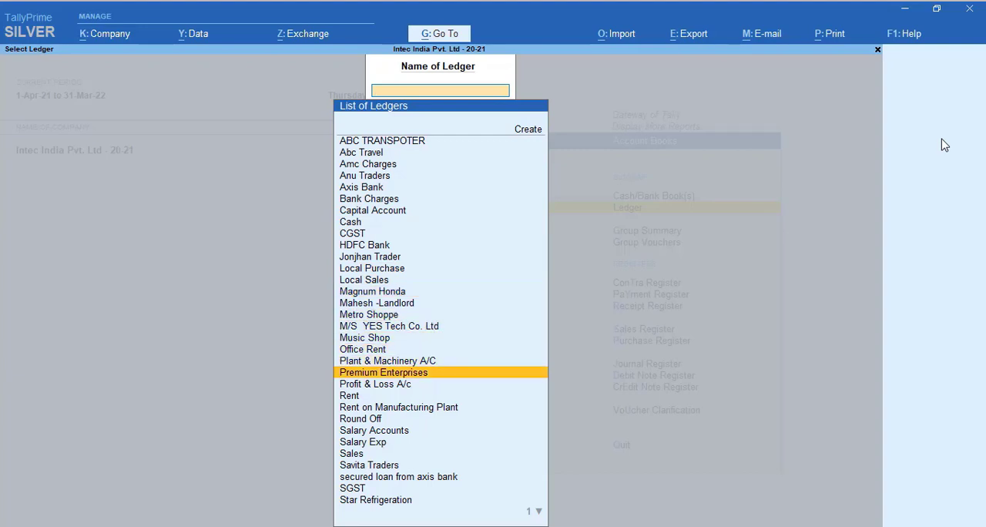
key(Return)
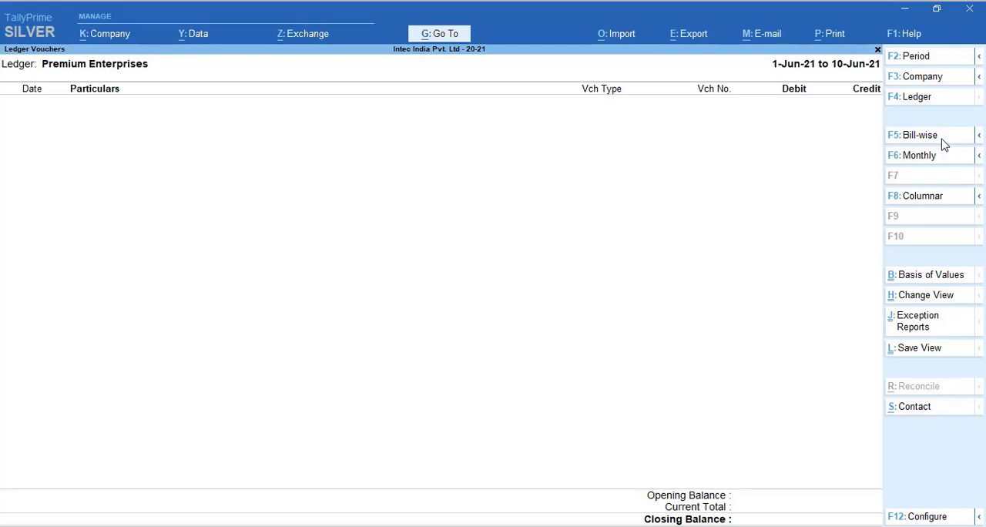
key(Escape)
key(Escape)
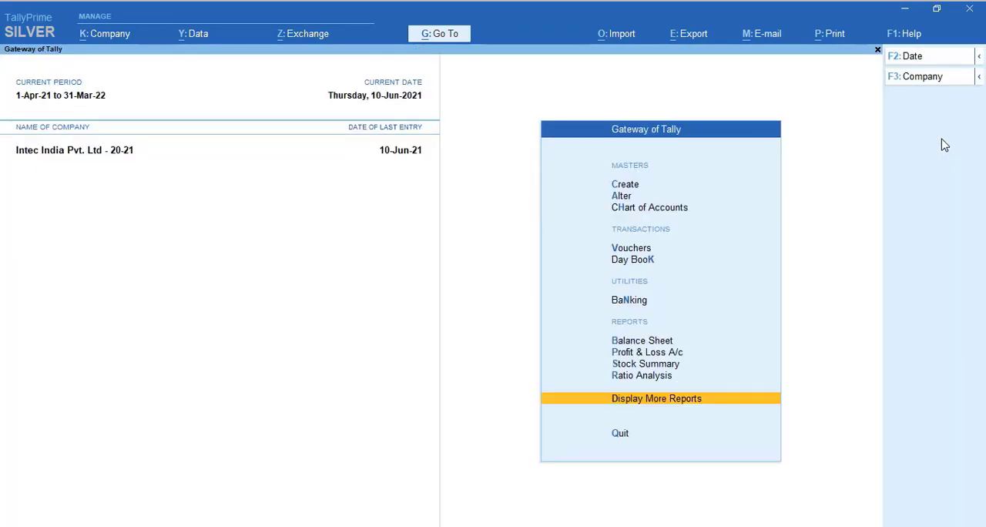
key(Escape)
key(Escape)
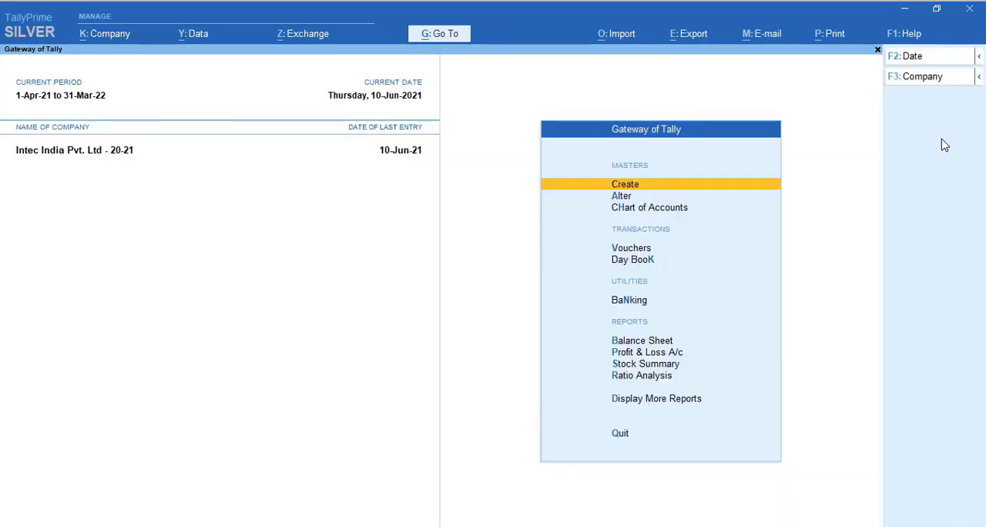
Open the Stock Summary report again and examine the stock items in the Dell group
key(Up)
key(Up)
key(Up)
key(Up)
key(Return)
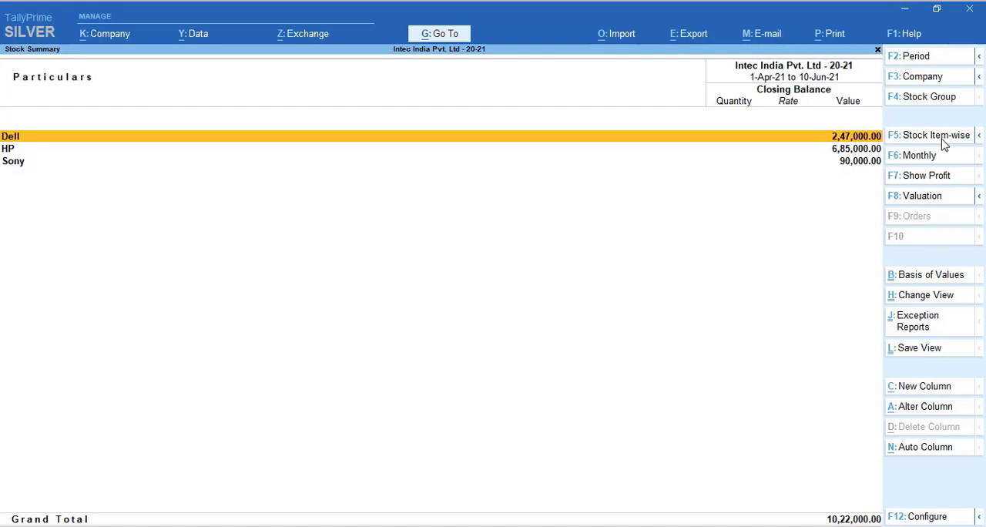
key(Return)
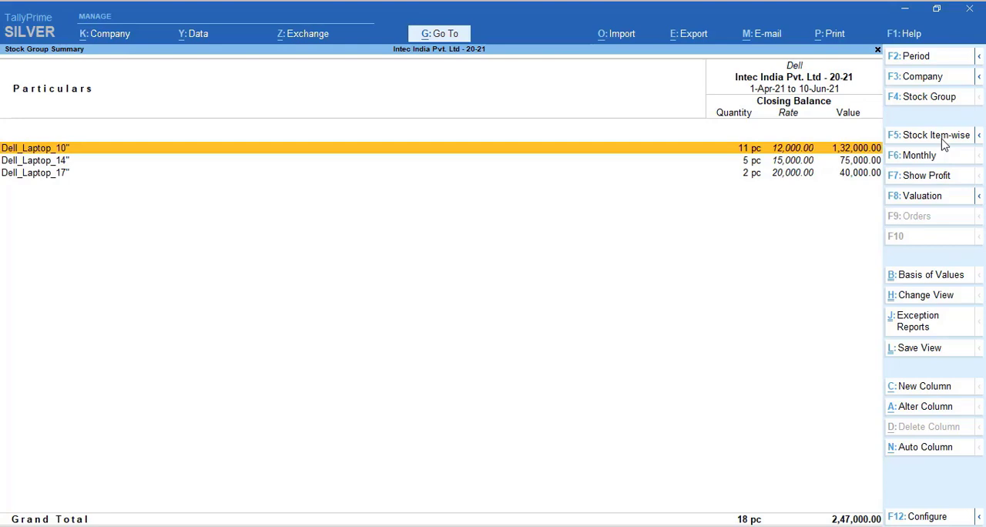
key(Escape)
key(Return)
key(Escape)
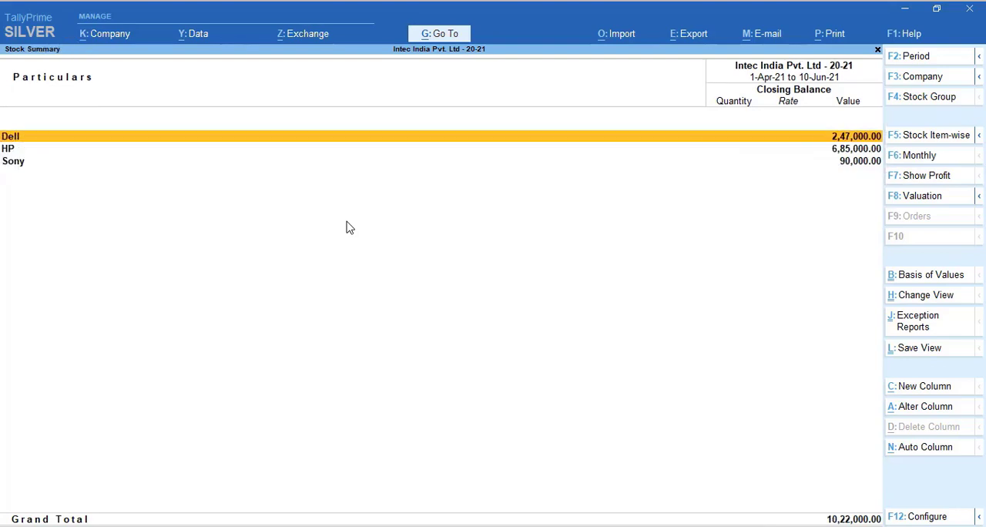
Examine the stock items in the HP and Sony groups, returning to the Stock Summary after each
key(Down)
key(Return)
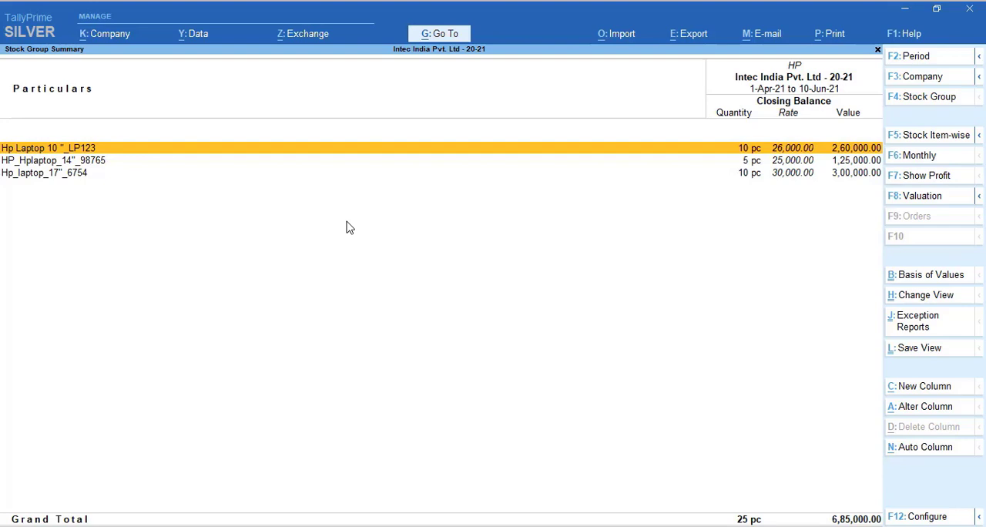
key(Escape)
key(Down)
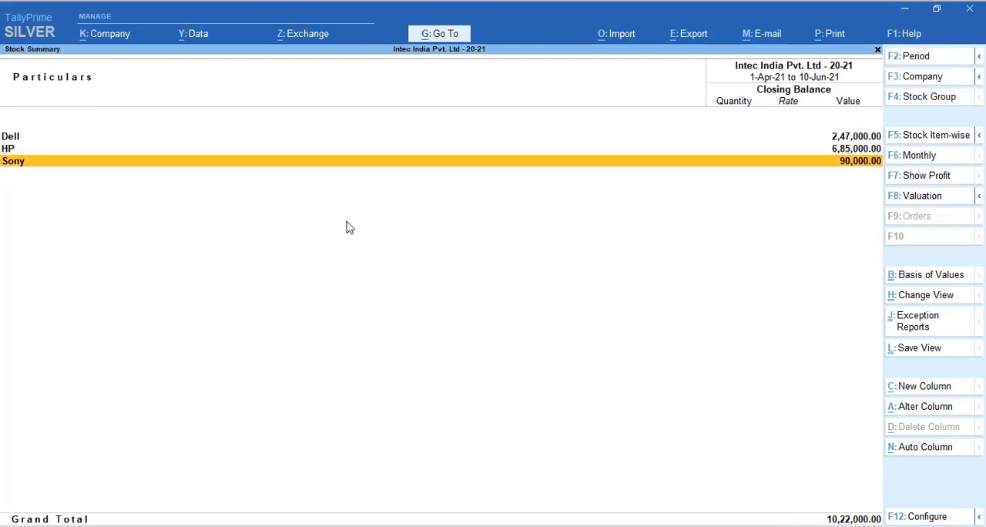
key(Return)
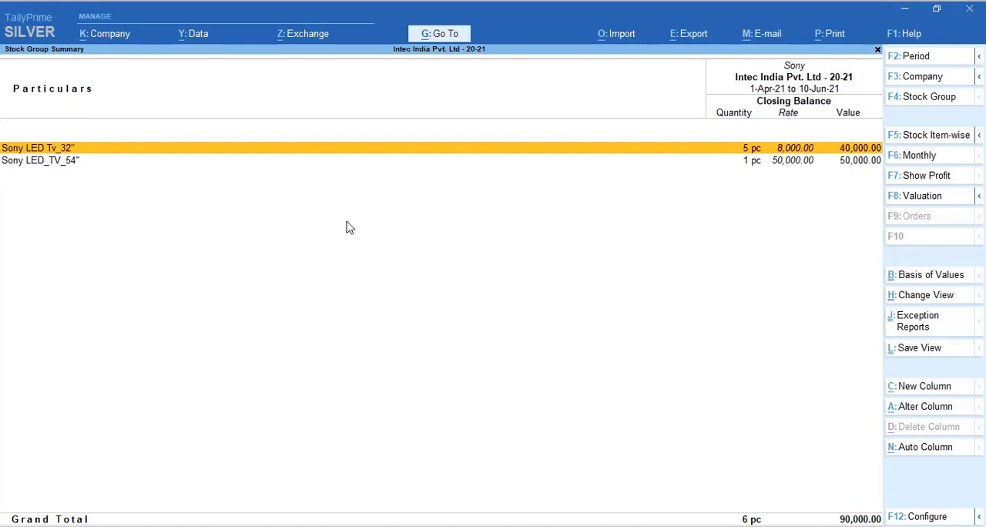
key(Escape)
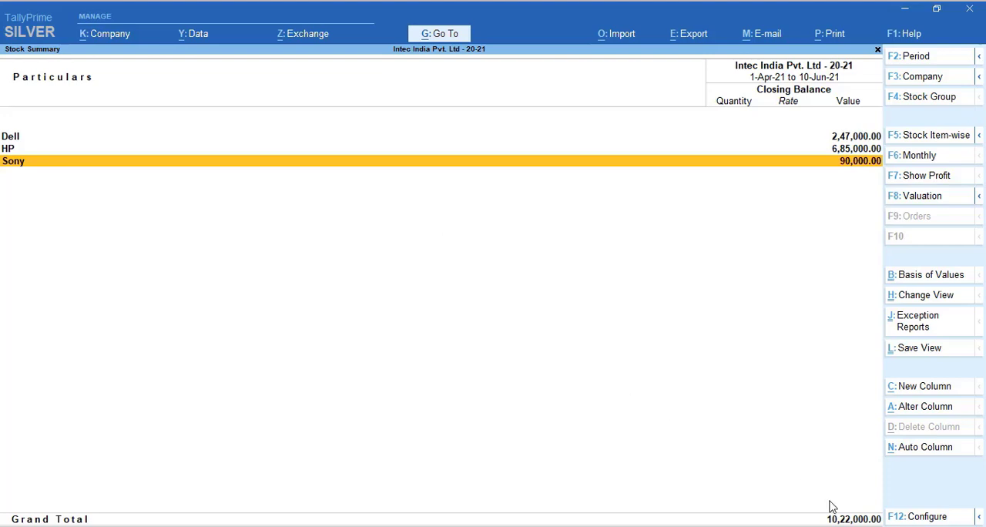
In the Stock Summary configuration, set Show Alternate Units and Show Opening Balance to Yes
click(928, 517)
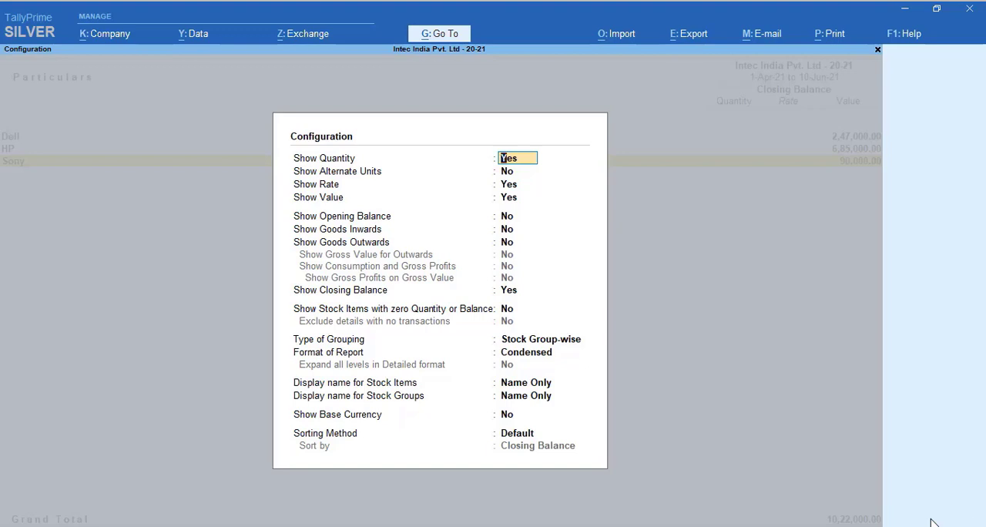
key(Return)
text(y)
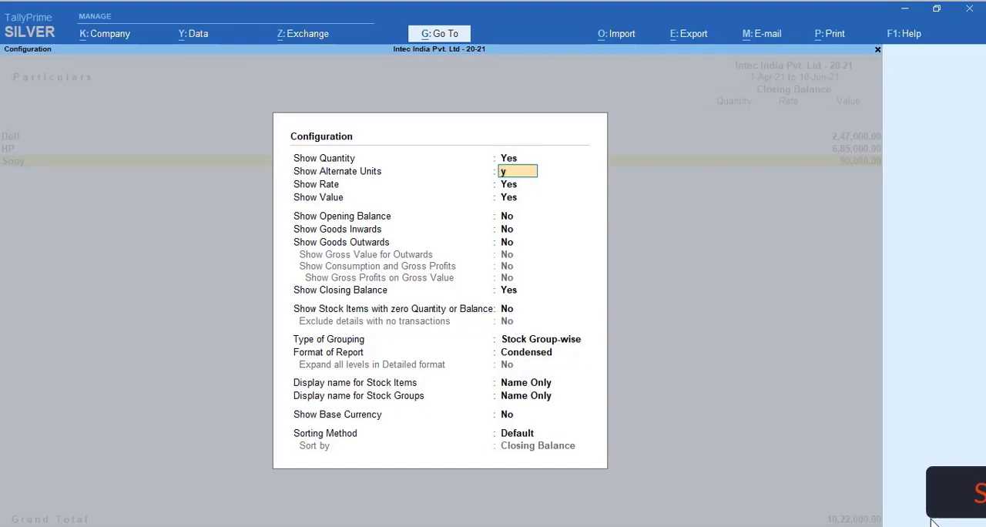
key(Return)
key(Return)
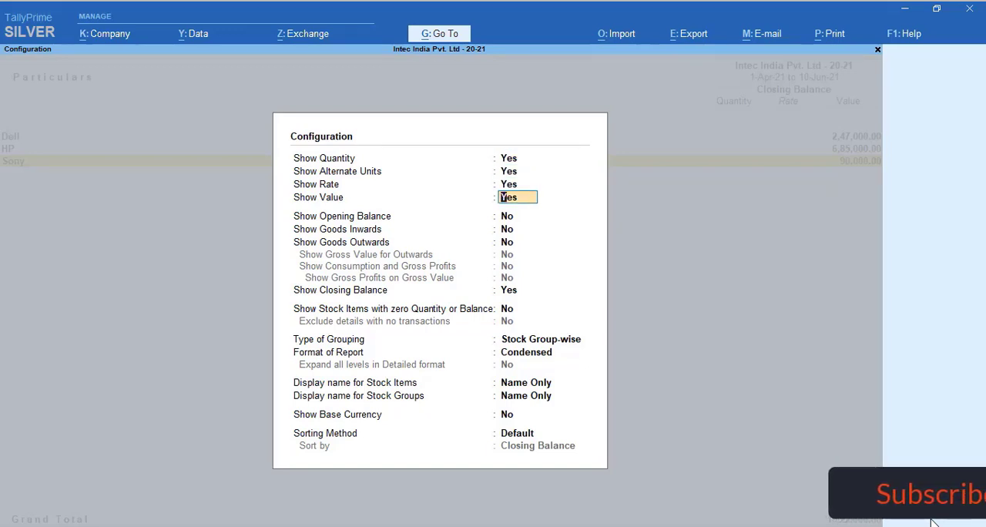
key(Return)
text(y)
key(Return)
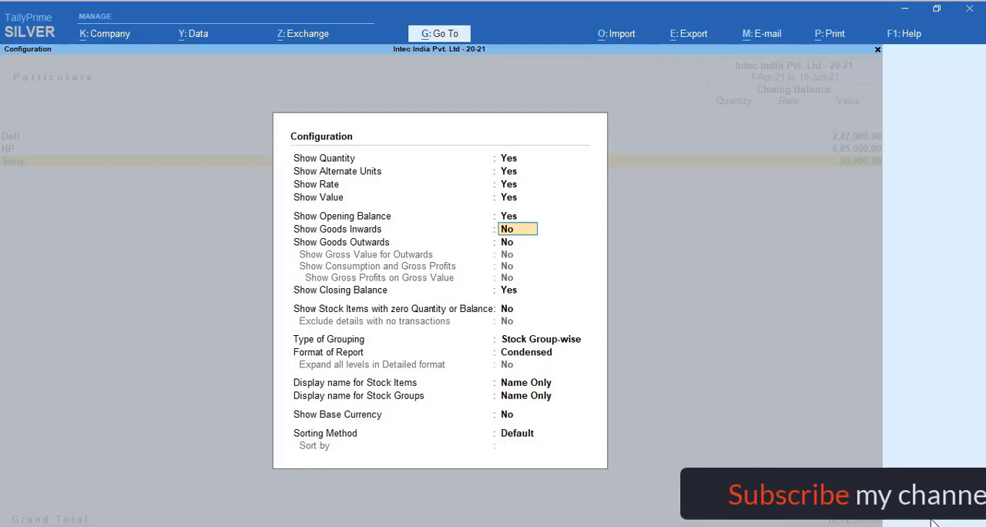
Set Show Goods Inwards and Show Goods Outwards to Yes, keep the remaining options, and accept the configuration
text(y)
key(Return)
text(y)
key(Return)
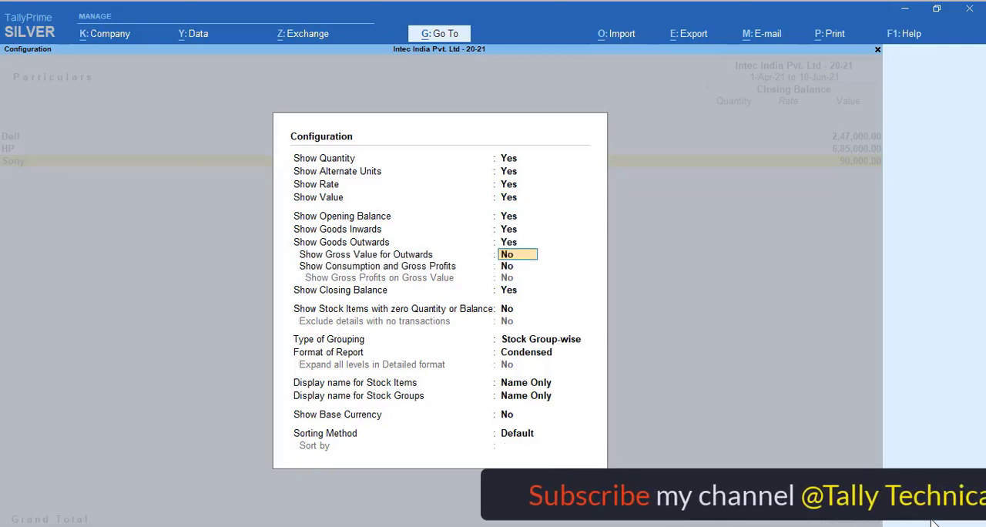
key(Return)
key(Return)
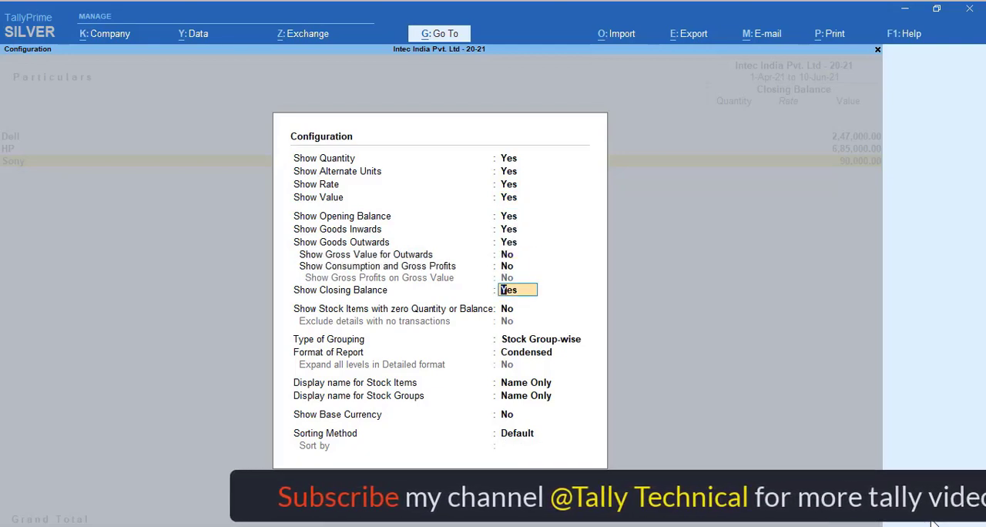
key(Return)
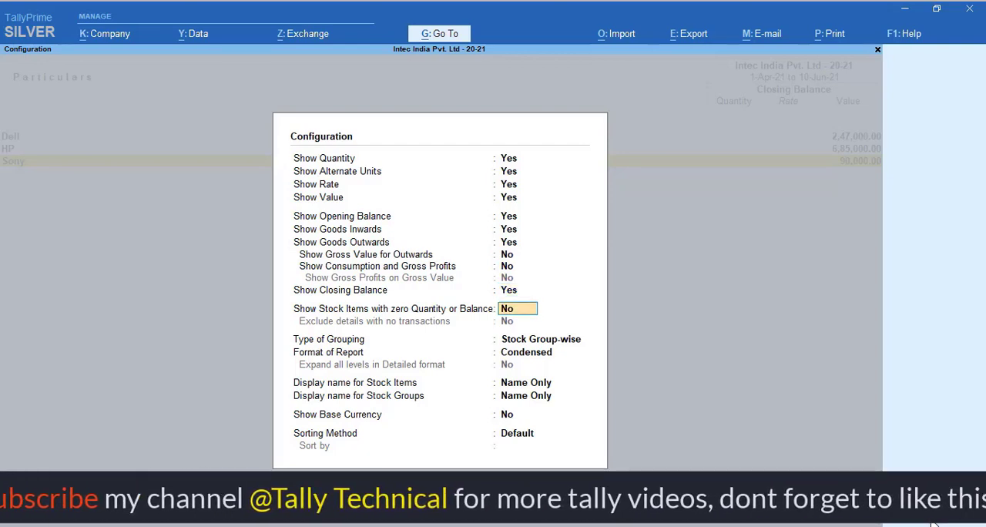
key(Return)
key(ctrl+a)
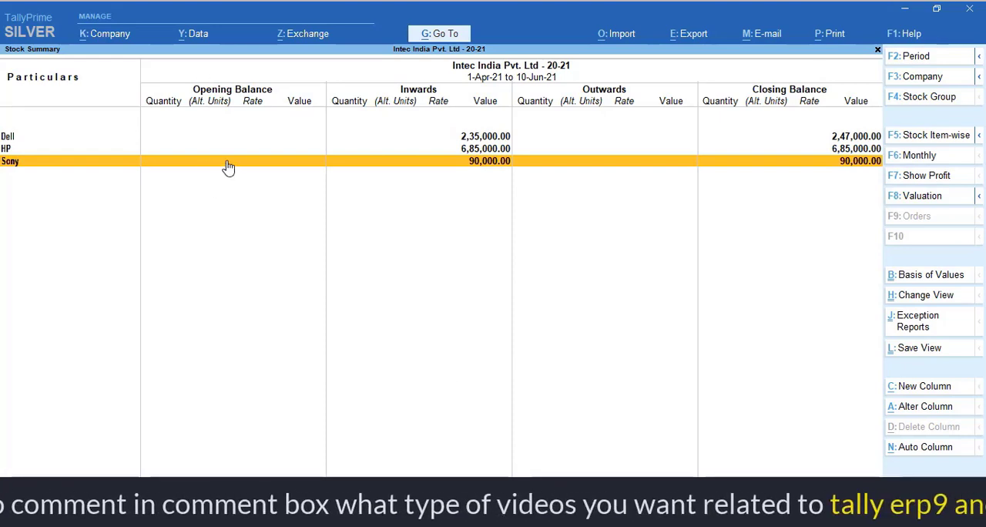
Examine the inward and closing quantities, rates and values of the Dell group's items, and return to the Gateway of Tally
key(Up)
key(Up)
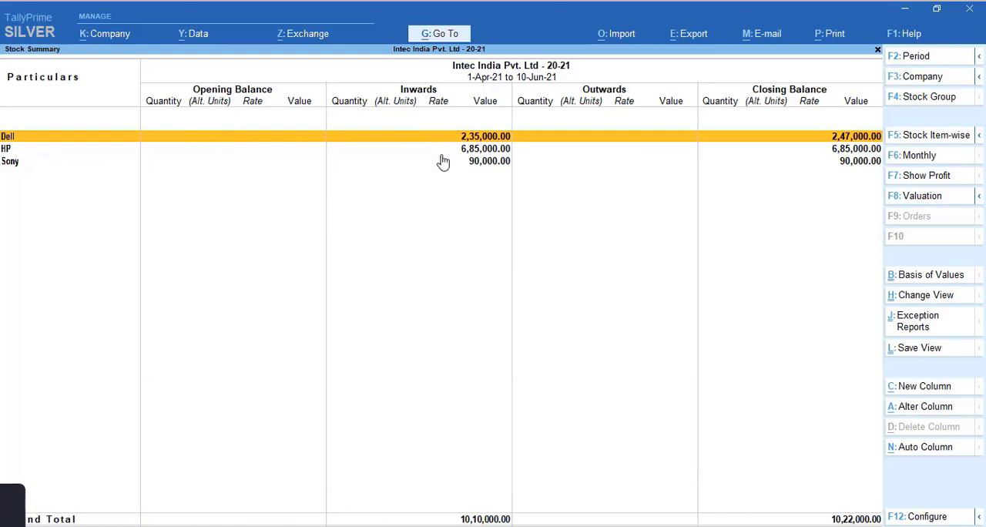
key(Return)
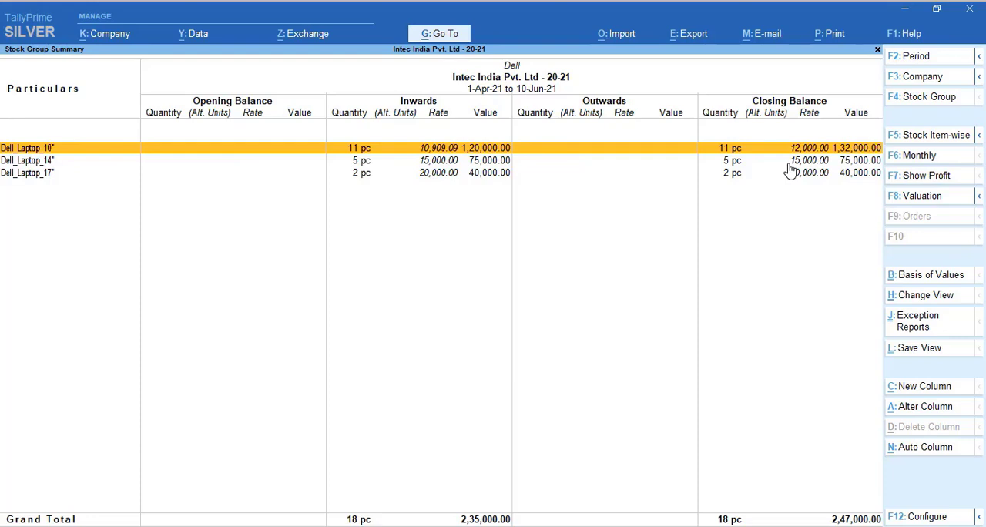
key(Down)
key(Down)
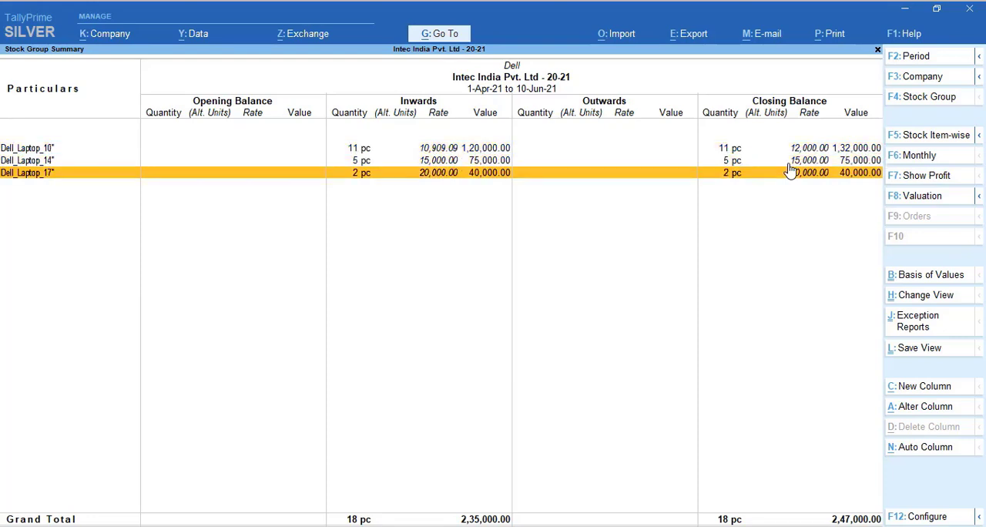
key(Up)
key(Up)
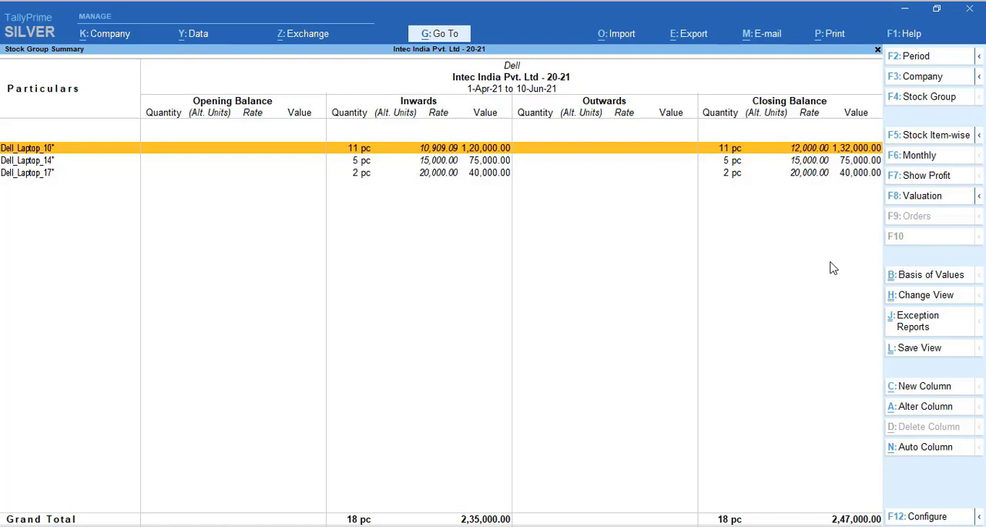
key(Escape)
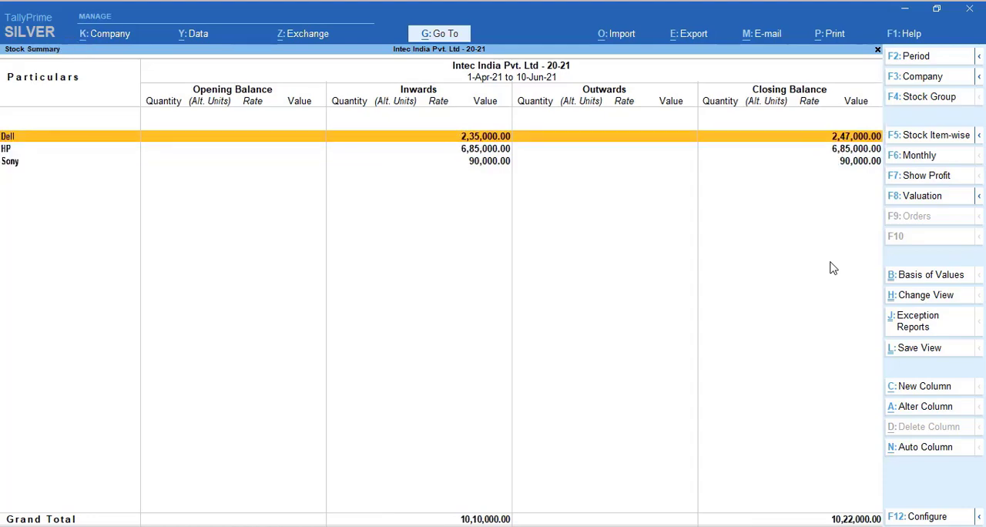
key(Escape)
key(Escape)
key(Escape)
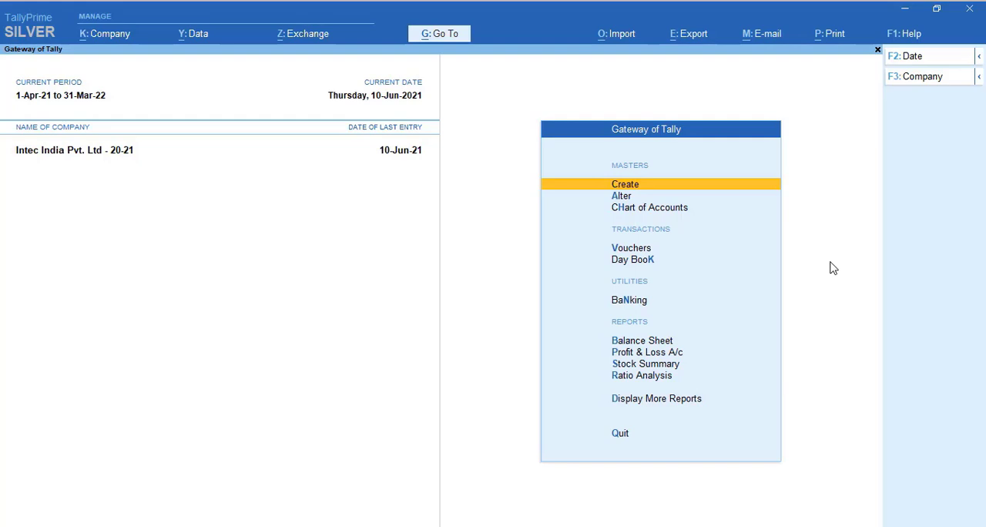
Open voucher entry from the Gateway of Tally
key(Down)
key(Down)
key(Down)
key(Return)
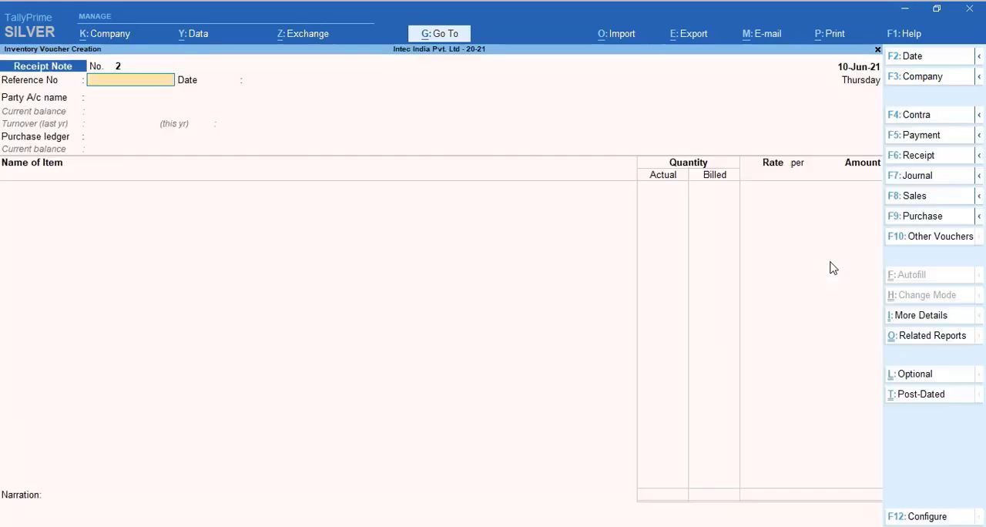
Start a purchase voucher dated 11-Jun-21 with supplier invoice number 1234, keeping the same date for the invoice
click(922, 216)
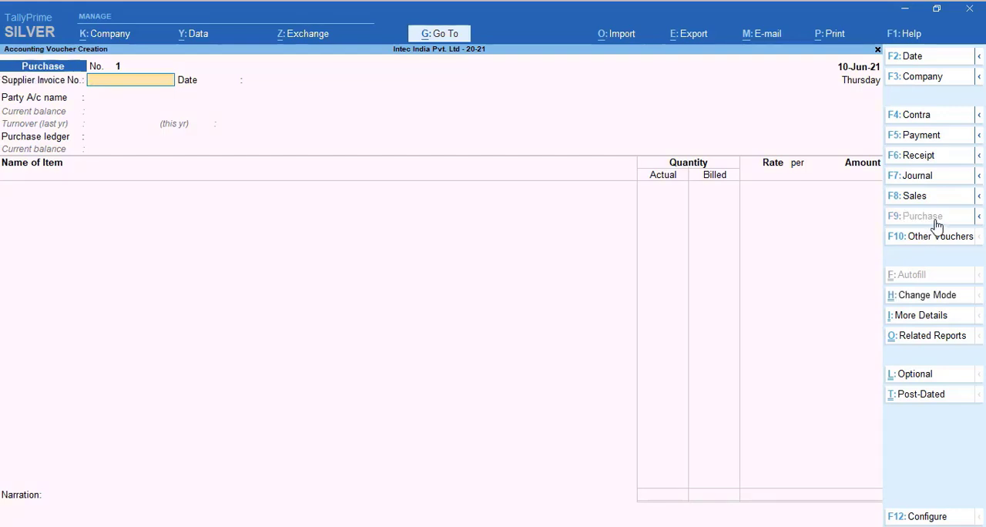
click(859, 69)
text(11)
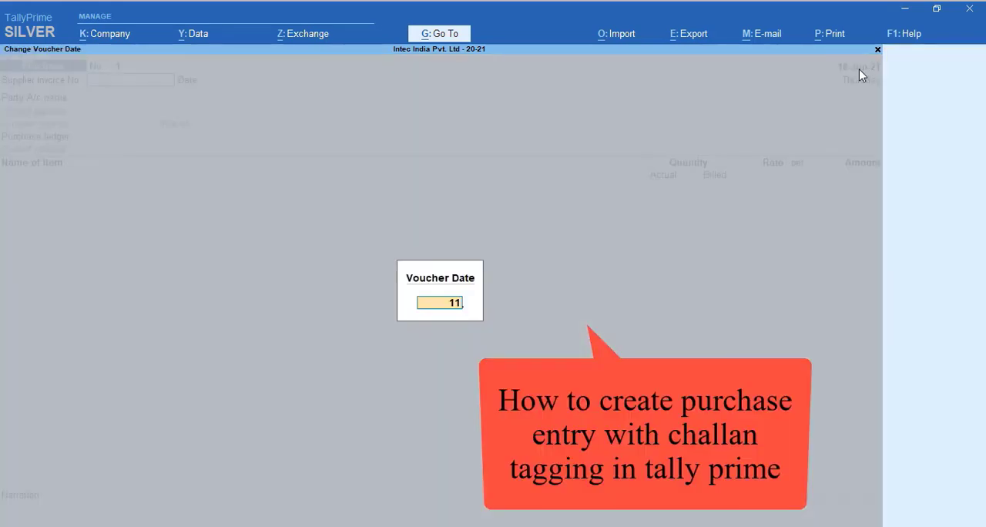
key(Return)
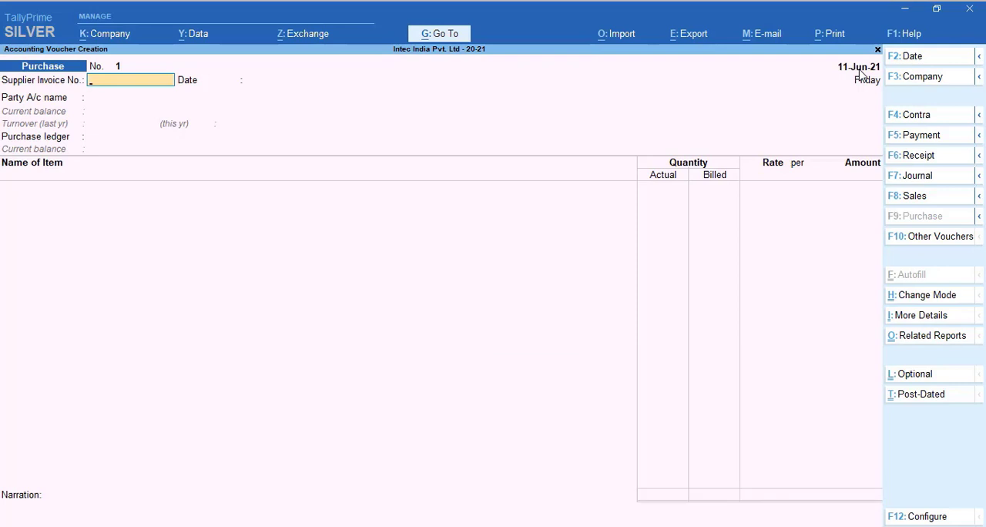
text(1234)
key(Return)
key(Return)
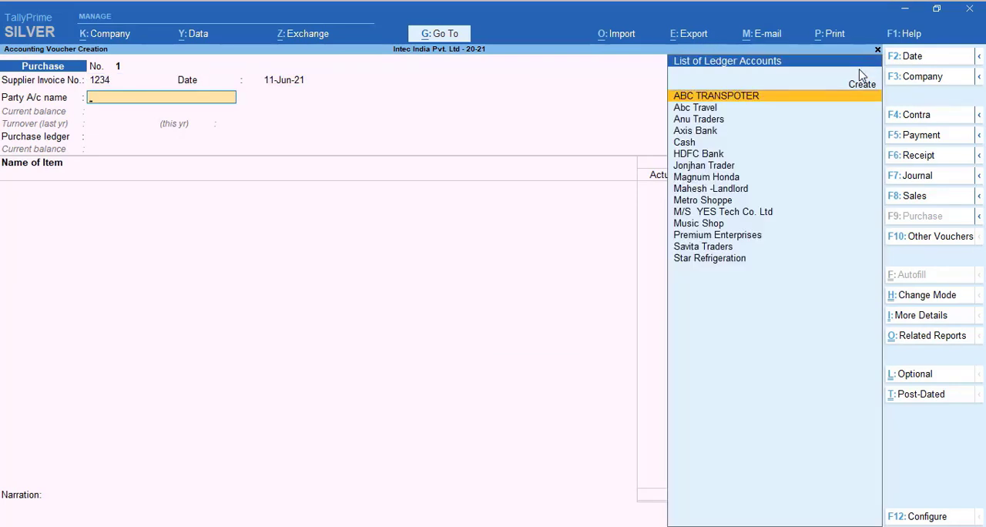
Set Premium Enterprises as the party account and link the purchase to receipt note tracking number 123
key(Down)
key(Down)
key(Down)
key(Down)
key(Down)
key(Down)
key(Down)
key(Down)
key(Down)
key(Down)
key(Down)
key(Down)
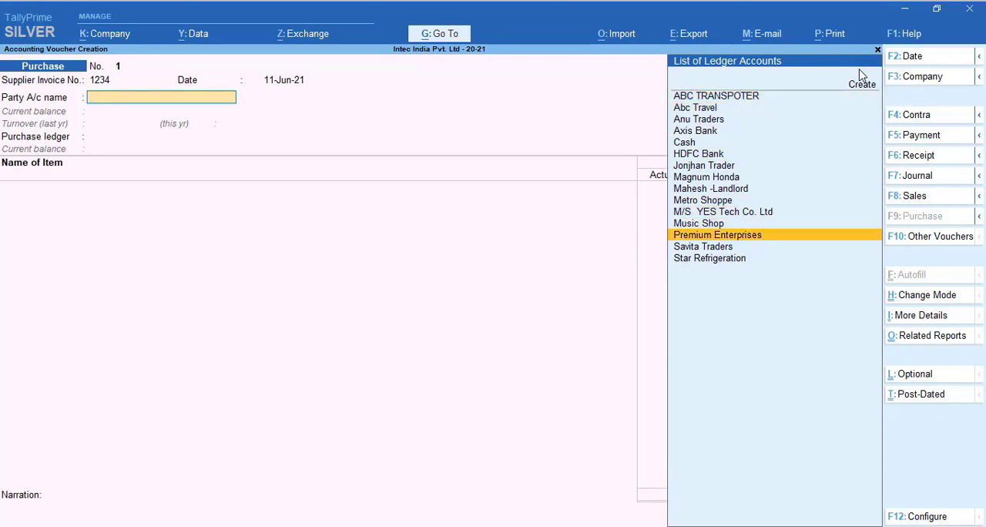
key(Return)
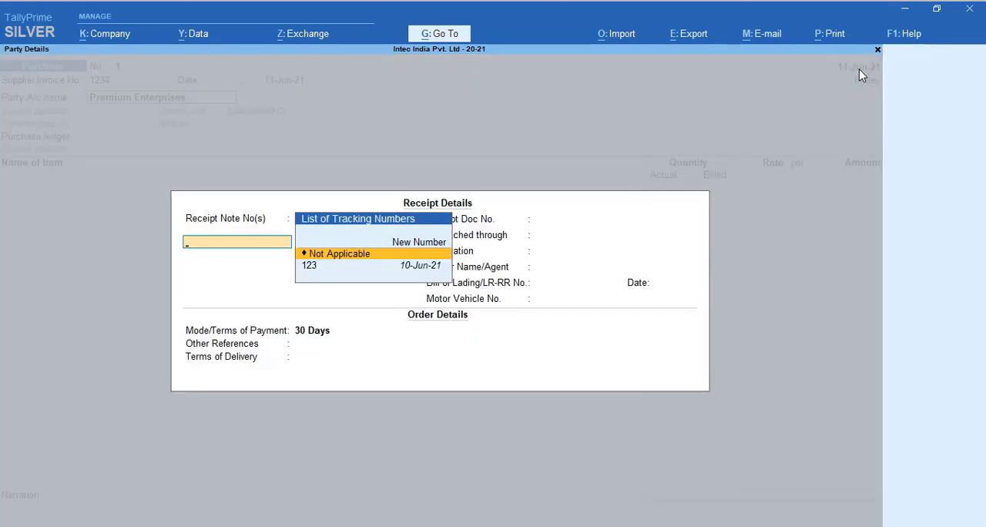
key(Down)
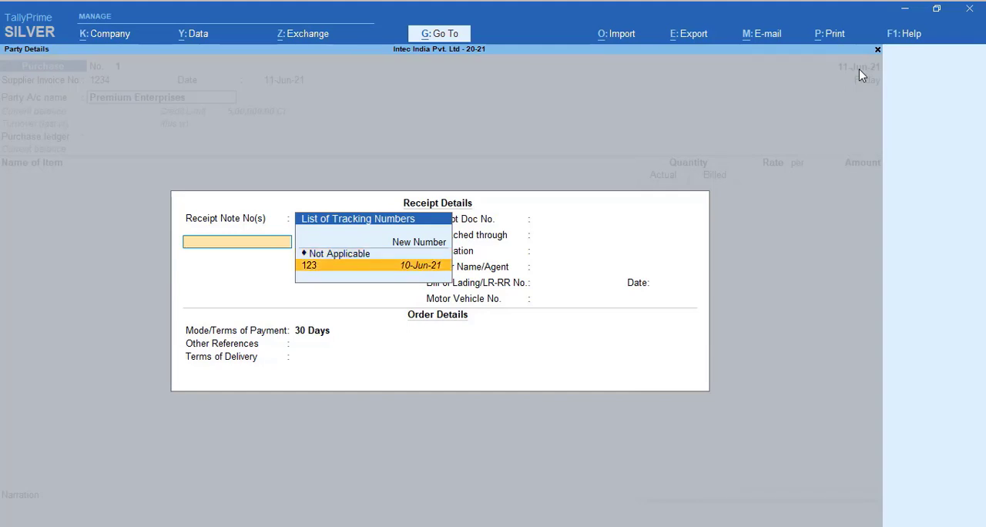
key(Return)
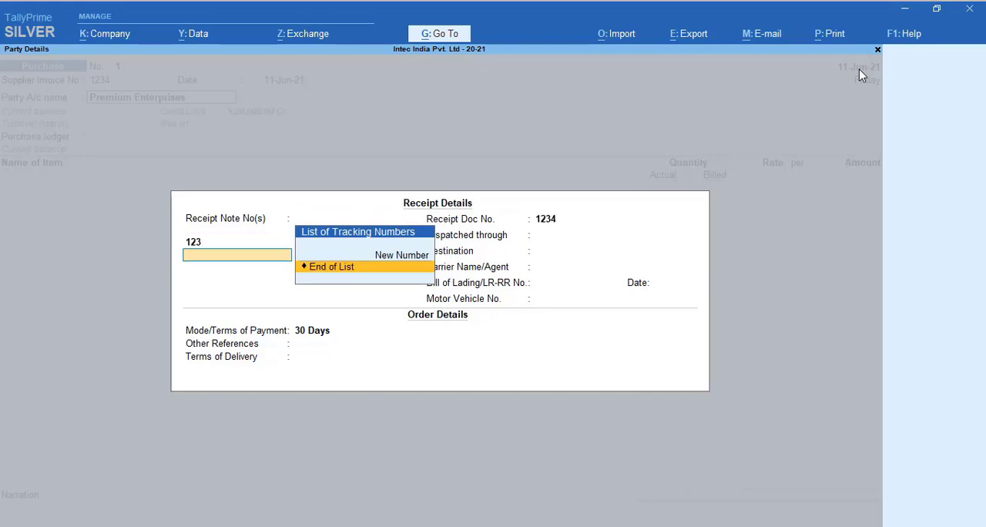
End the list of tracking numbers and accept the remaining receipt and order details unchanged
key(Return)
key(Return)
key(Return)
key(Return)
key(Return)
key(Return)
key(Return)
key(Return)
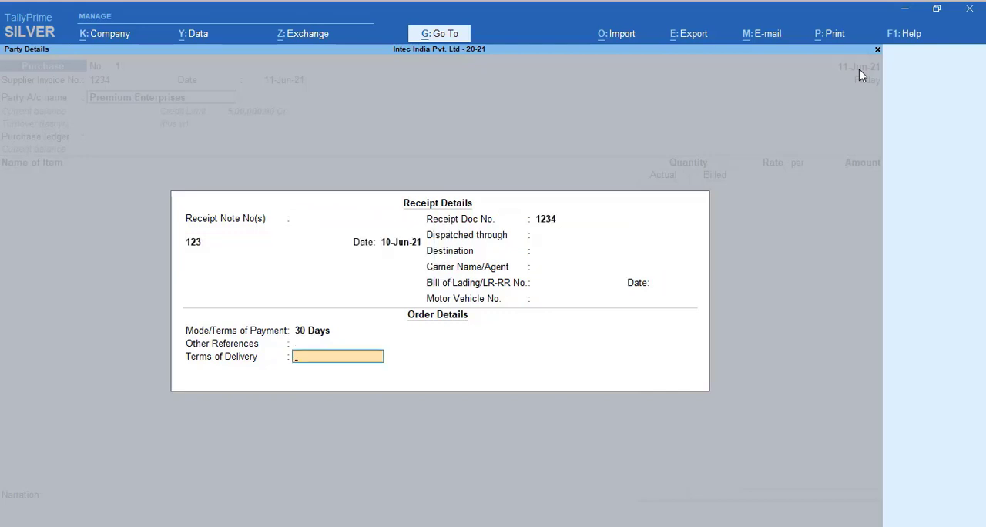
key(Return)
key(Return)
key(Return)
key(Return)
key(Return)
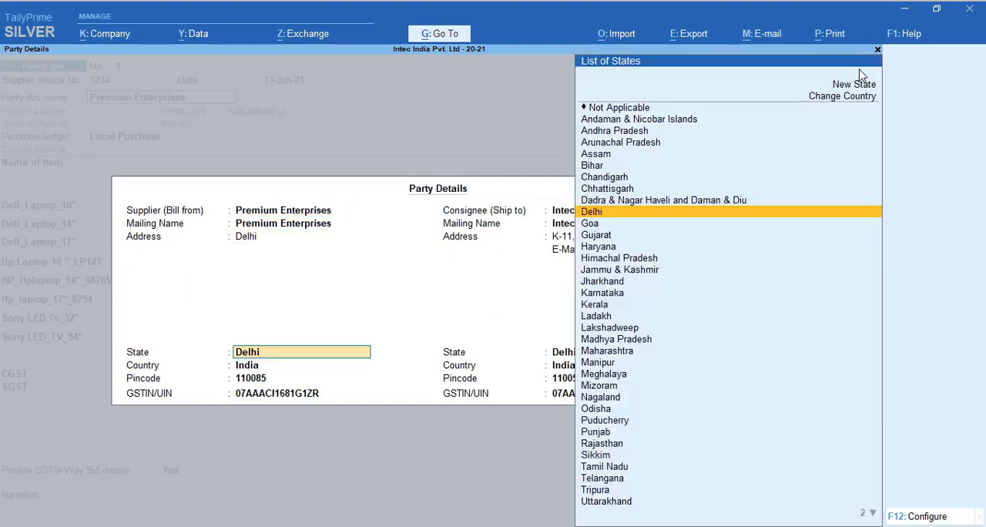
Accept the supplier and consignee party details as filled in, through to the voucher's item lines
key(Return)
key(Return)
key(Return)
key(Return)
key(Return)
key(Return)
key(Return)
key(Return)
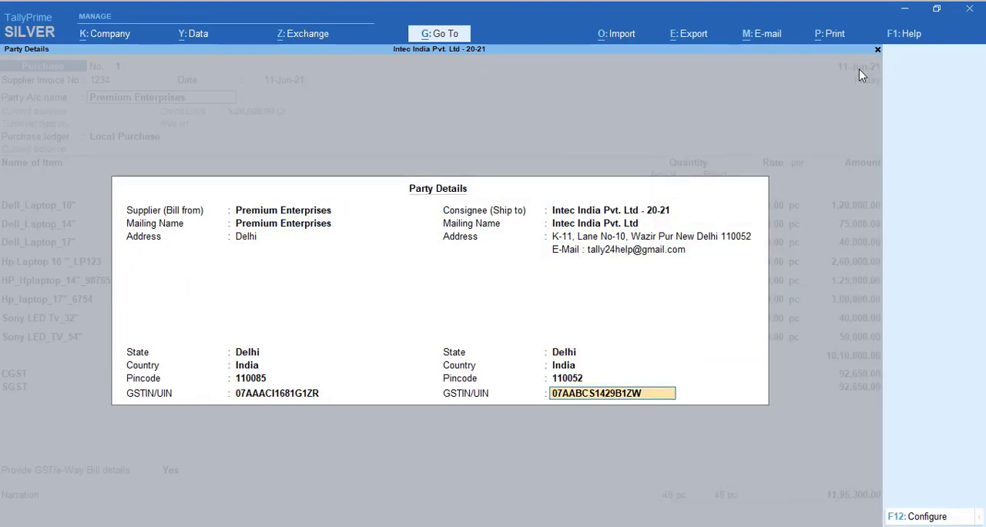
key(Return)
key(Return)
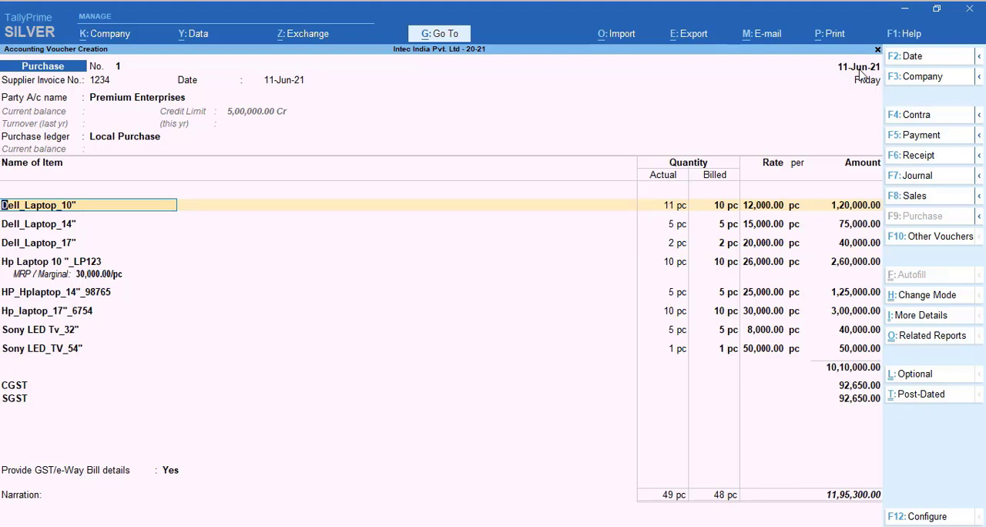
Accept the Dell_Laptop_10" item allocation tracked under 123 and go through the item lines as far as Hp Laptop 10 "_LP123
key(Return)
key(Return)
key(Return)
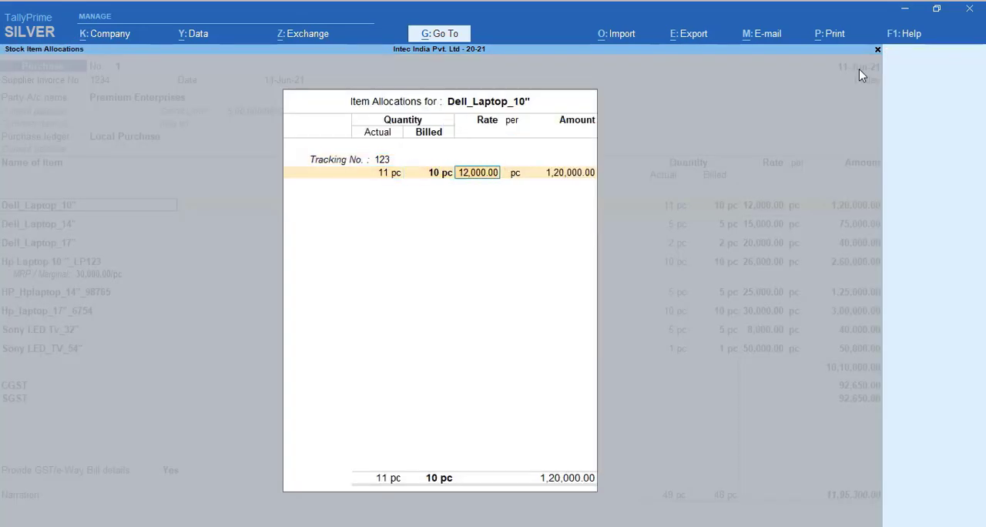
key(Return)
key(Return)
key(Return)
key(Return)
key(Return)
key(Return)
key(Return)
key(Return)
key(Return)
key(Return)
key(Return)
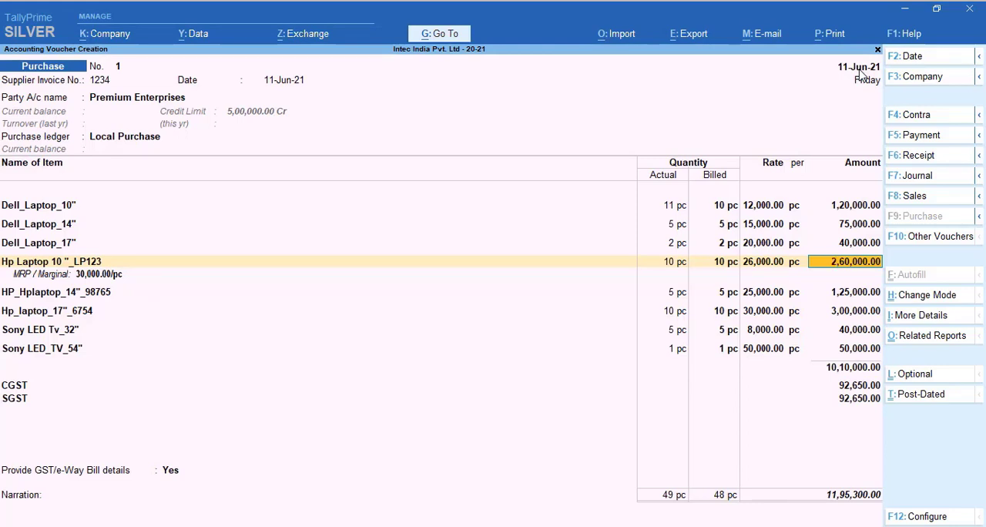
Save the purchase voucher and return to the Gateway of Tally
key(ctrl)
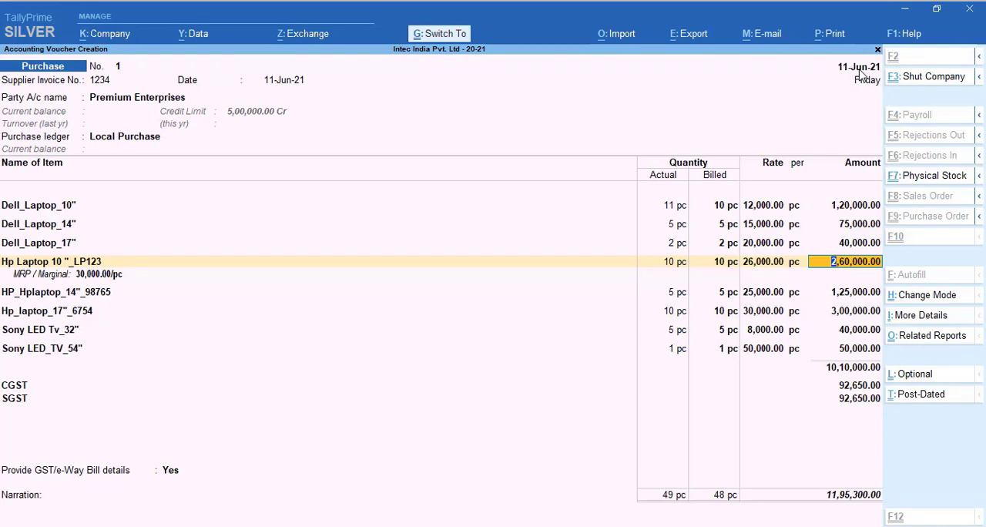
key(ctrl+a)
key(Escape)
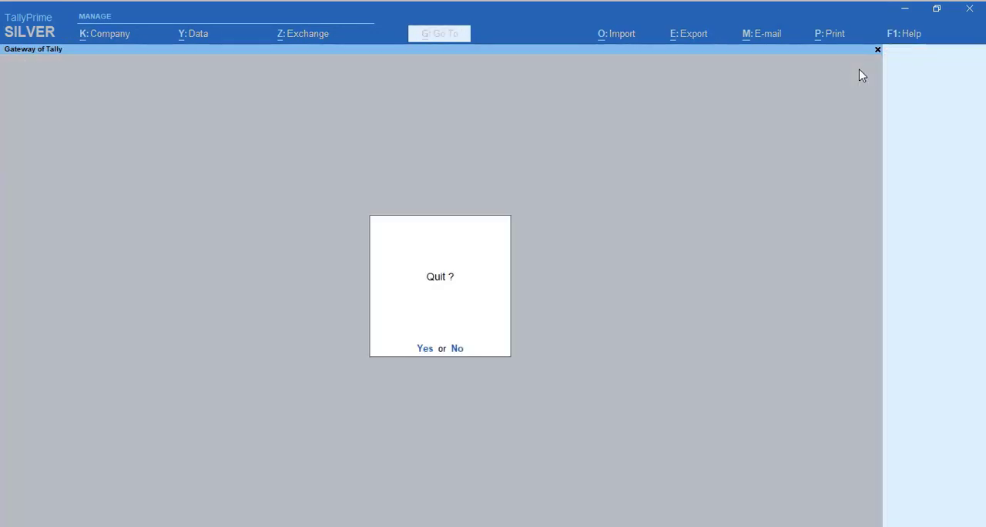
key(Return)
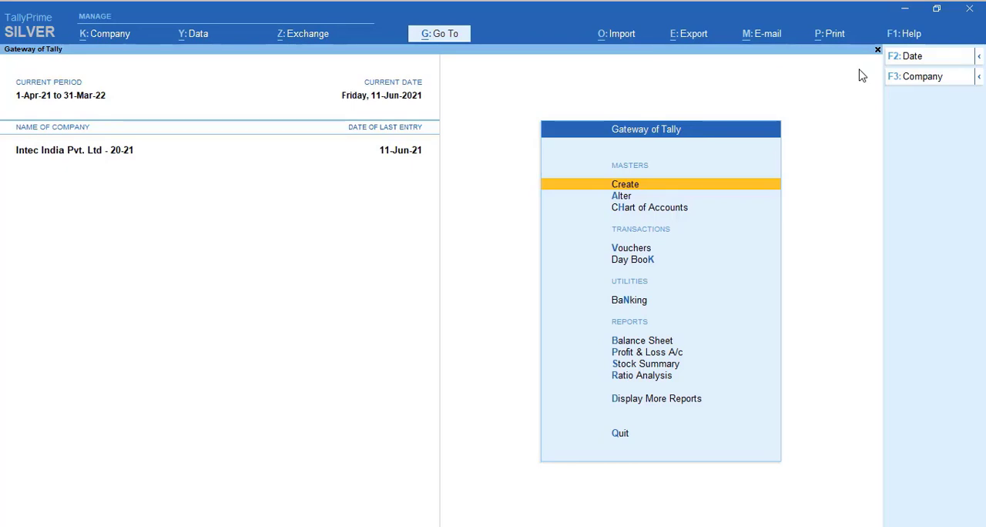
Open the Stock Summary item-wise, examine each item's closing quantity, rate and value, and return to the Gateway of Tally
key(Down)
key(Down)
key(Down)
key(Down)
key(Down)
key(Down)
key(Down)
key(Down)
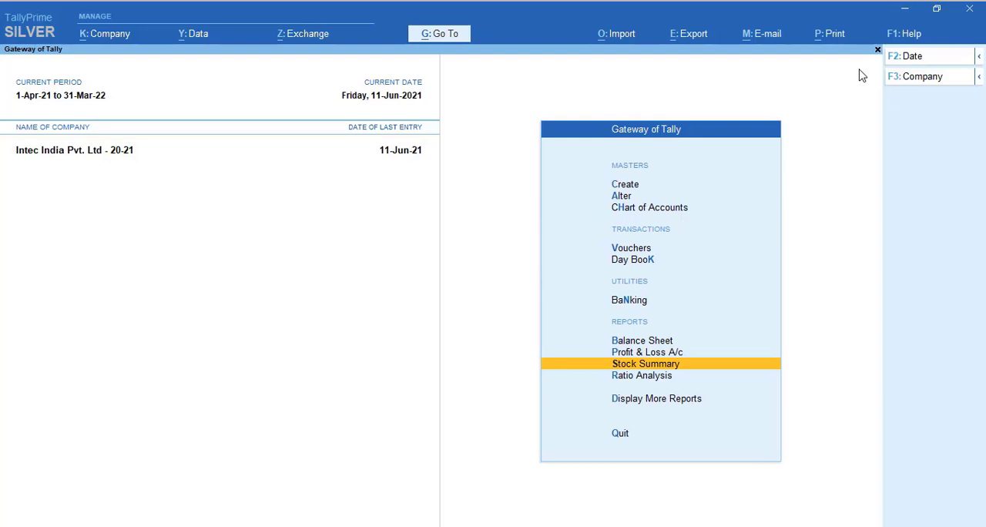
key(Return)
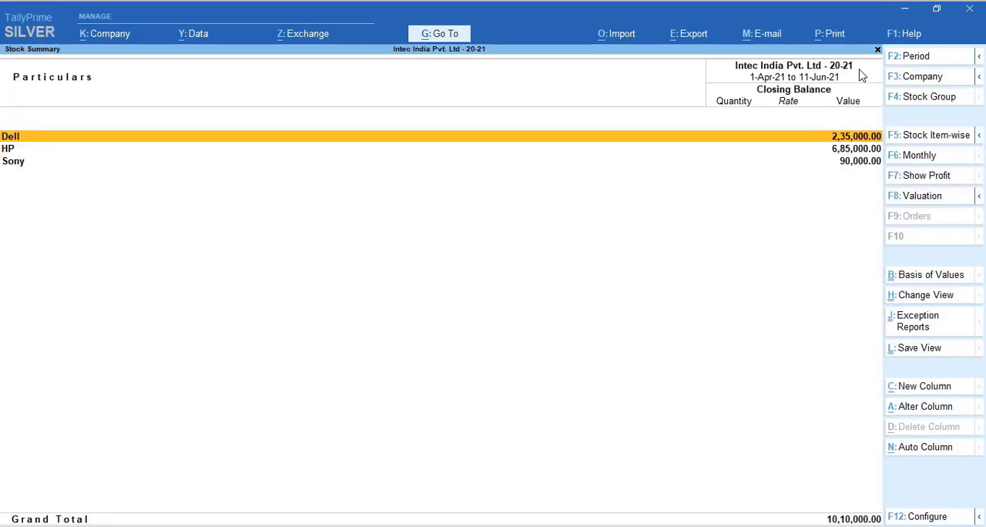
click(956, 139)
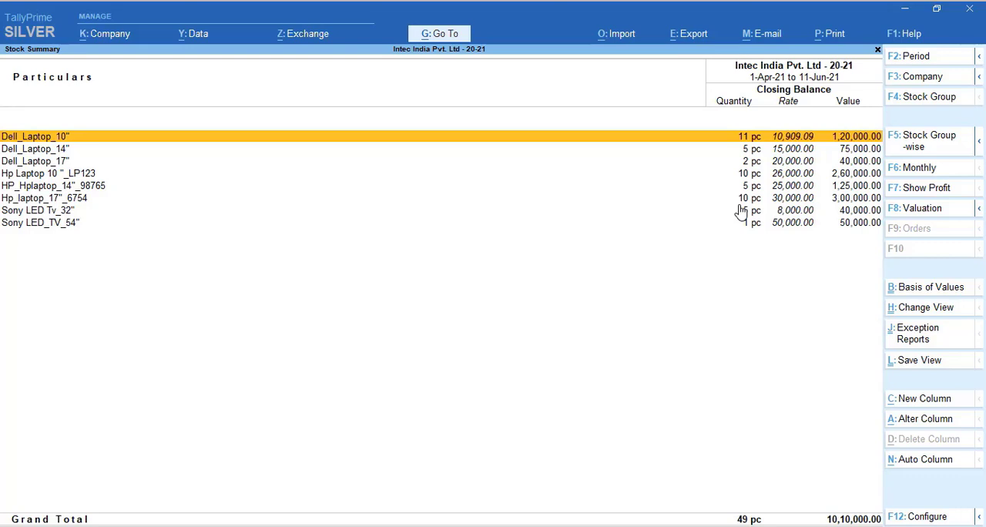
key(Escape)
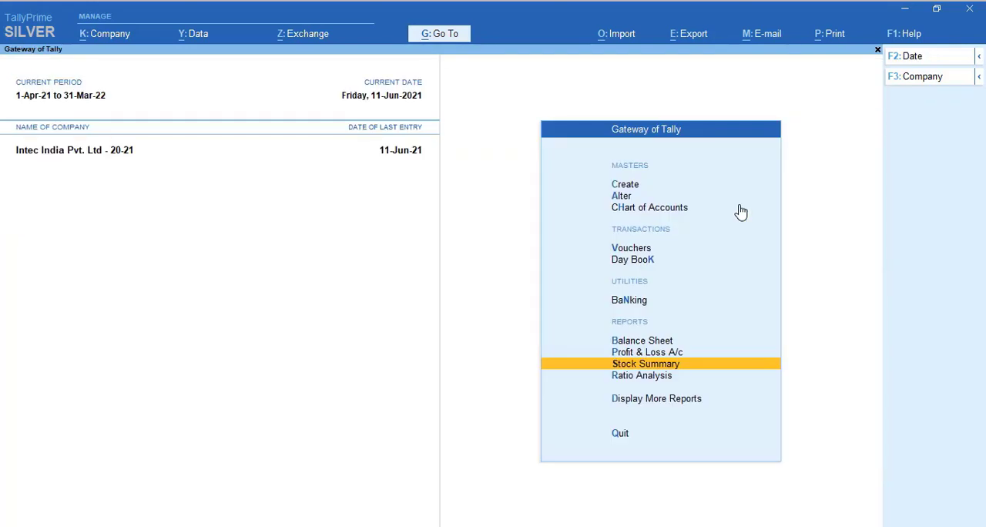
Open the Premium Enterprises ledger from the account books, review its vouchers and closing balance, and return to the Gateway of Tally
key(d)
key(a)
key(l)
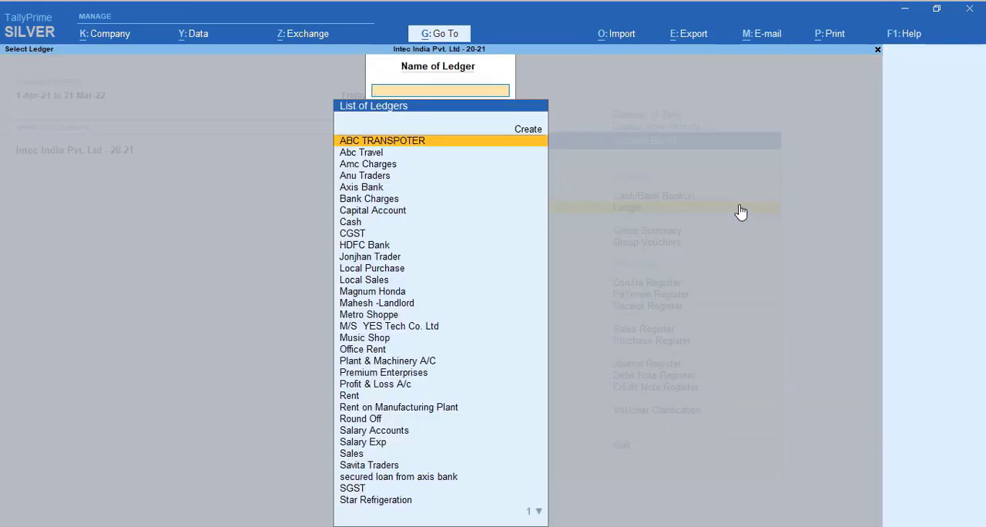
text(Enter)
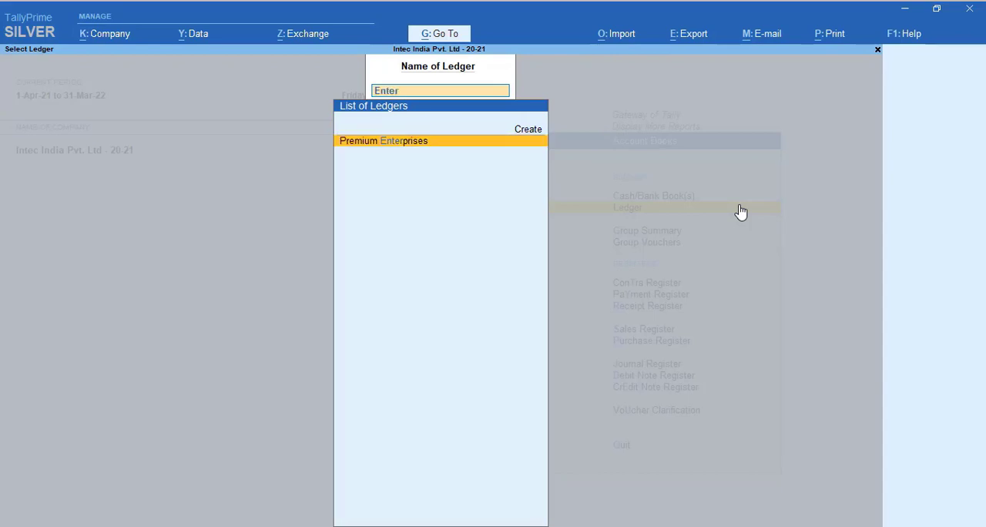
key(Return)
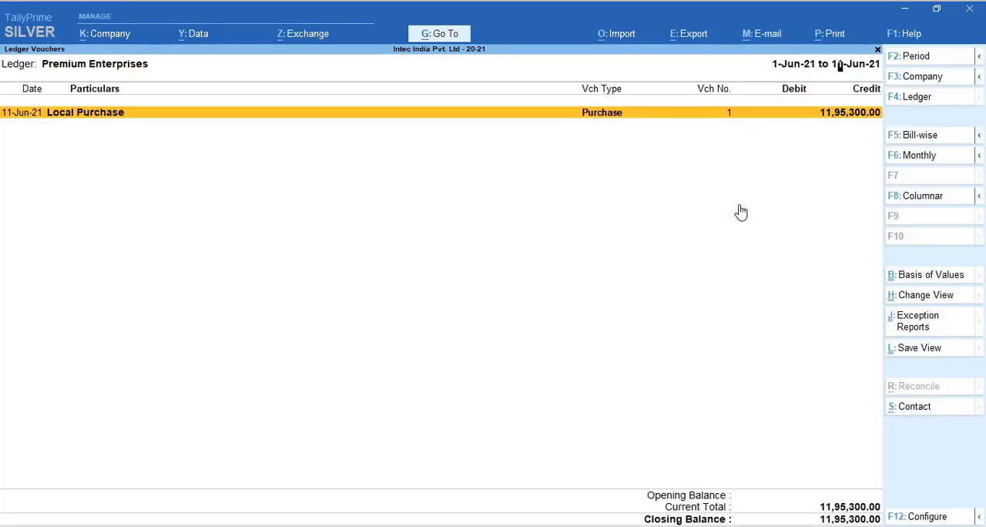
key(Return)
key(Escape)
key(Escape)
key(Escape)
key(Escape)
key(Escape)
key(Escape)
key(Escape)
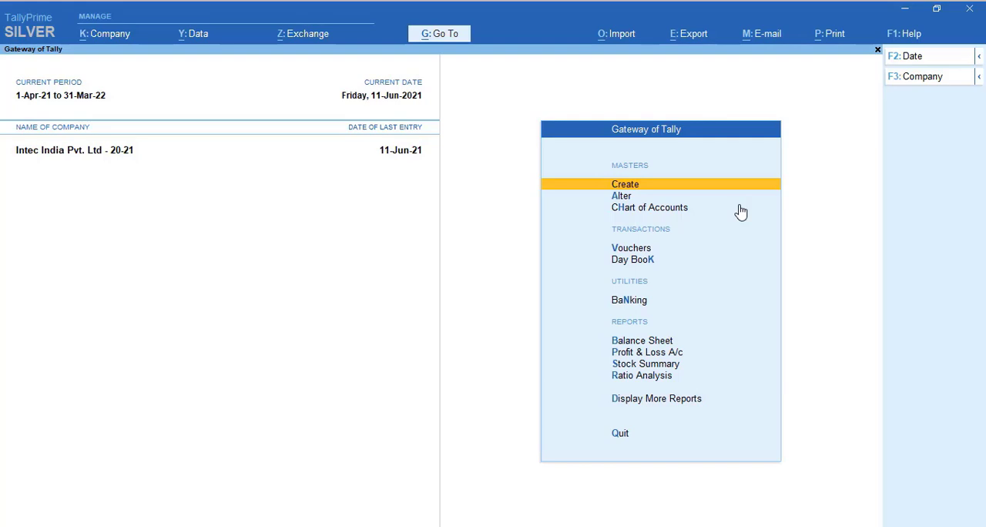
Open the Inventory Books from the additional display reports
key(Up)
key(Up)
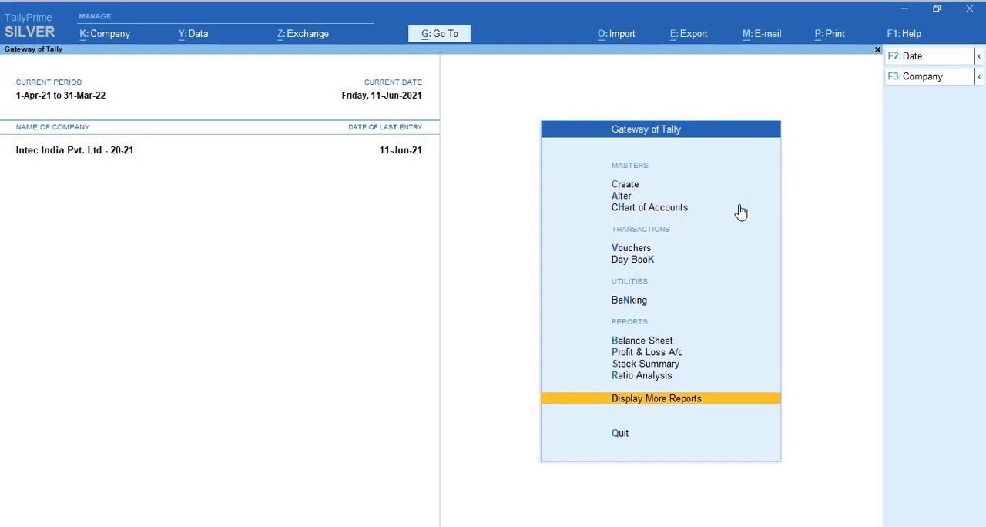
key(Return)
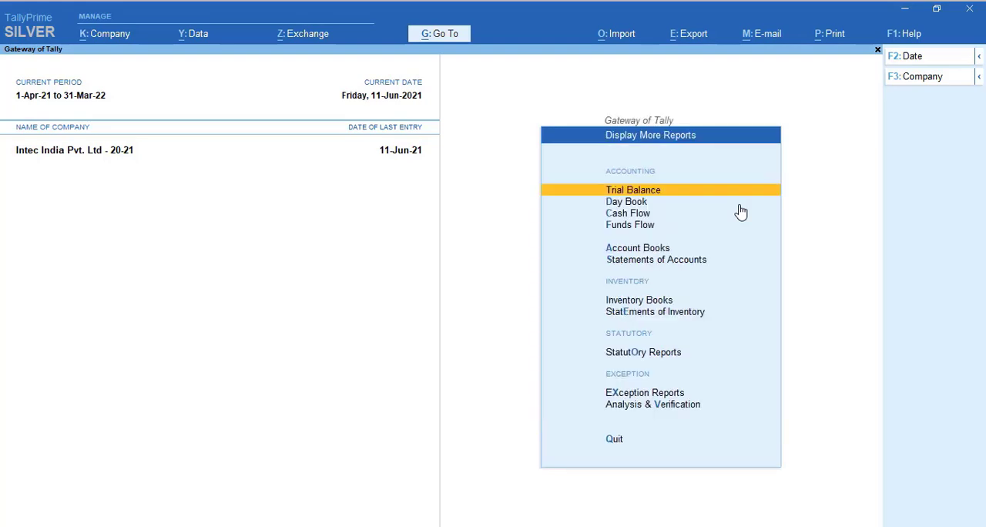
key(Down)
key(Down)
key(Down)
key(Down)
key(Down)
key(Down)
key(Return)
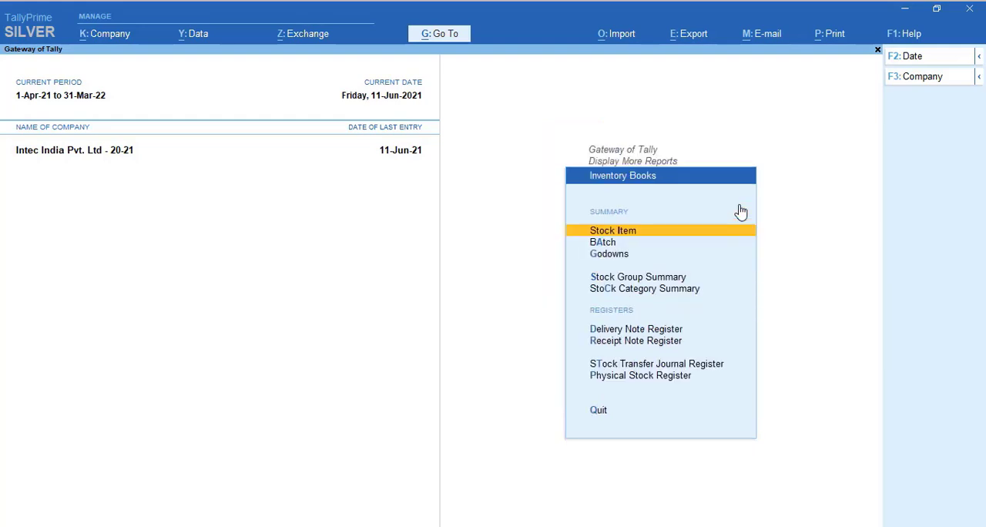
Look over the summary reports offered in the Inventory Books and open the Stock Item report's item selection
key(Down)
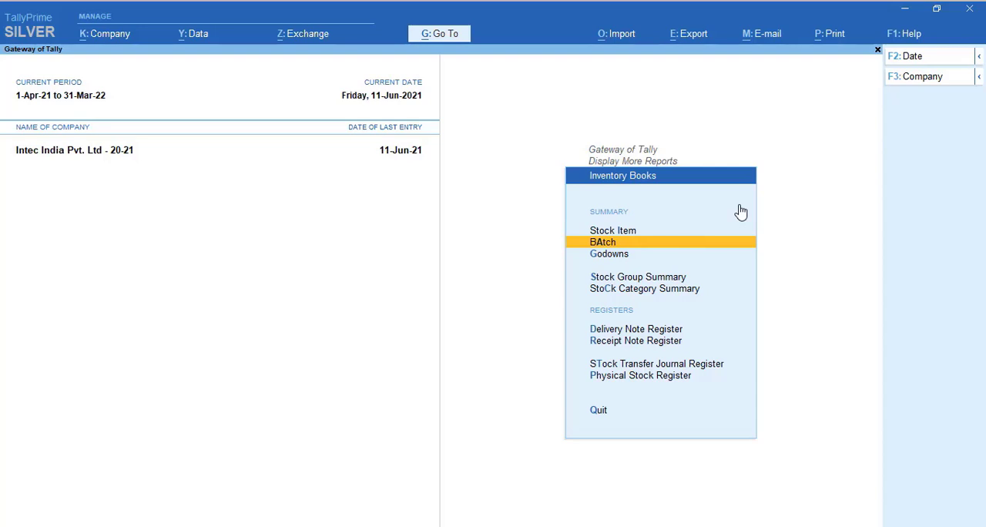
key(Down)
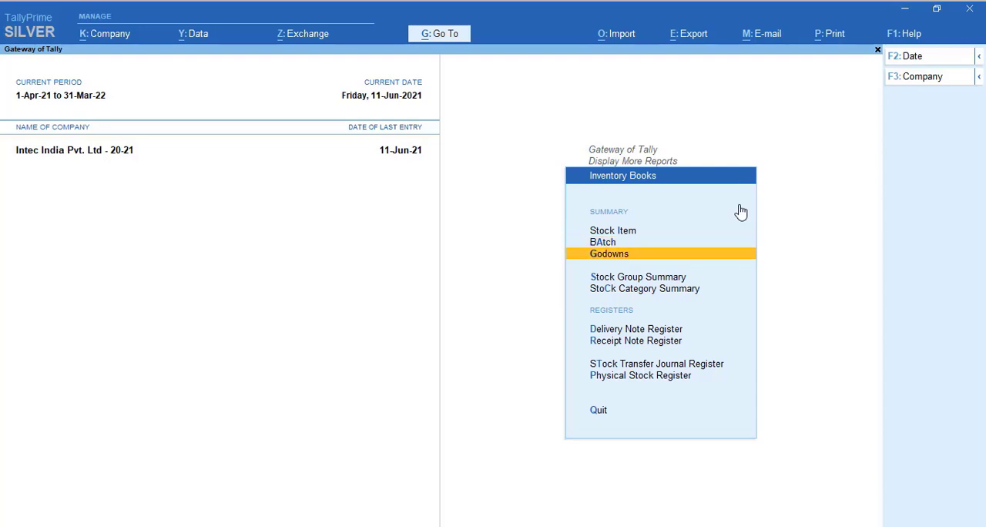
key(Down)
key(Down)
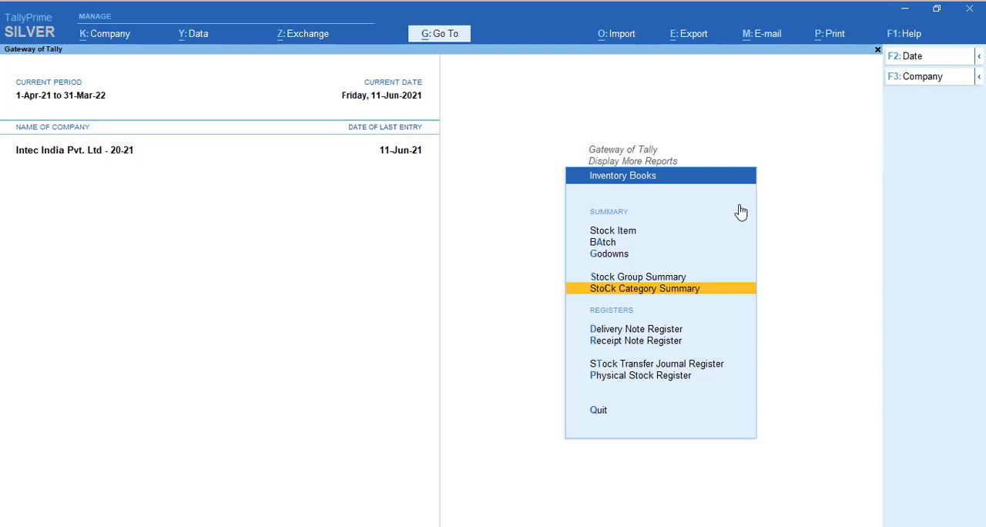
key(Up)
key(Up)
key(Up)
key(Up)
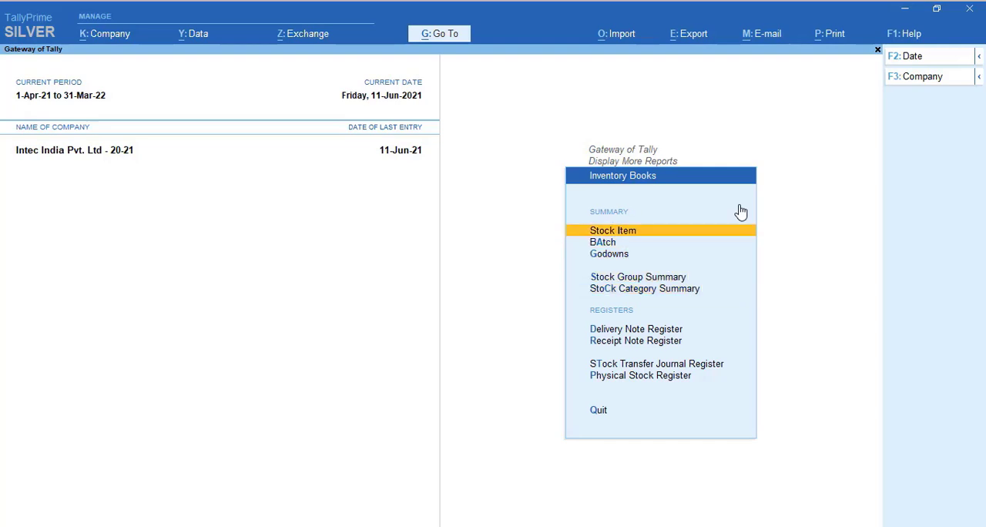
key(Return)
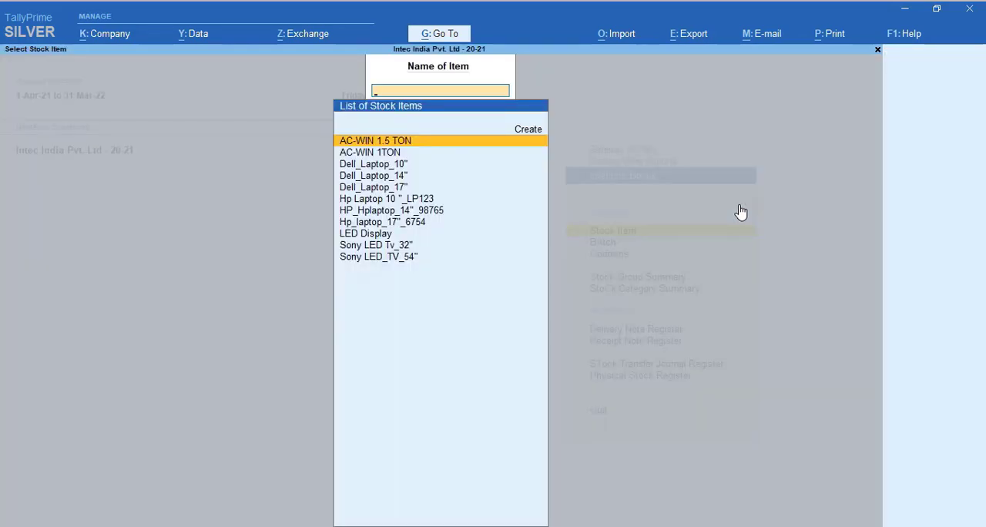
View the stock item summary of AC-WIN 1.5 TON, go back, and open the monthly summary of Dell_Laptop_14"
key(Return)
key(Escape)
key(Down)
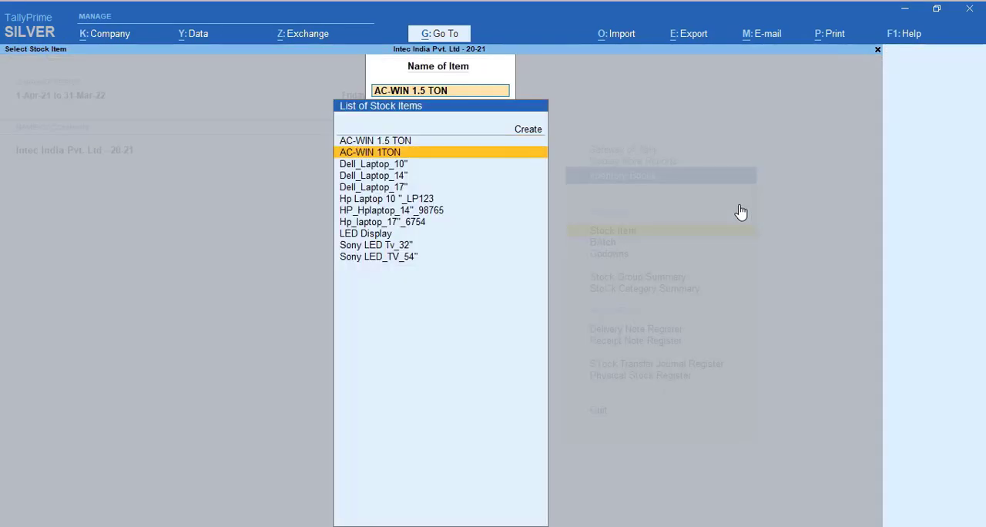
key(Down)
key(Down)
key(Return)
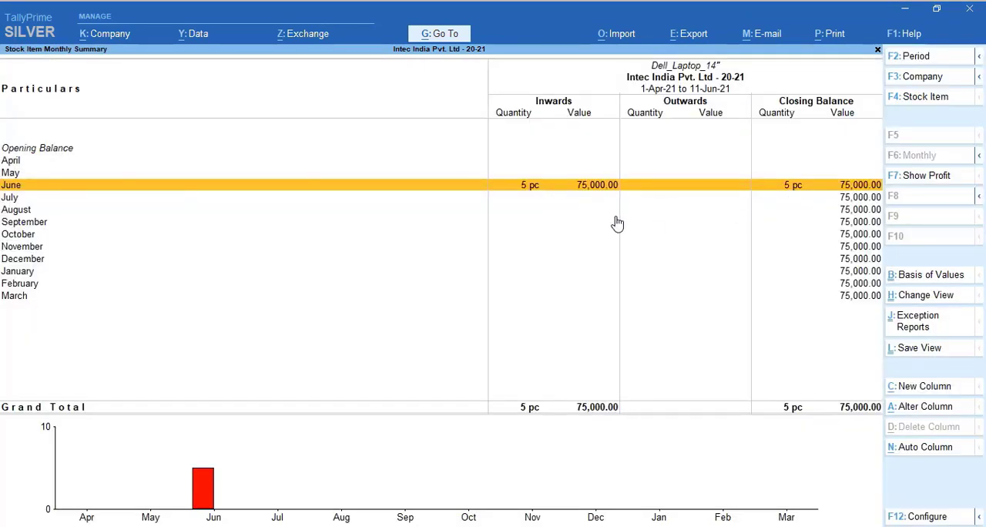
View the stock item monthly summary of Dell_Laptop_17" and return to the Inventory Books
key(Escape)
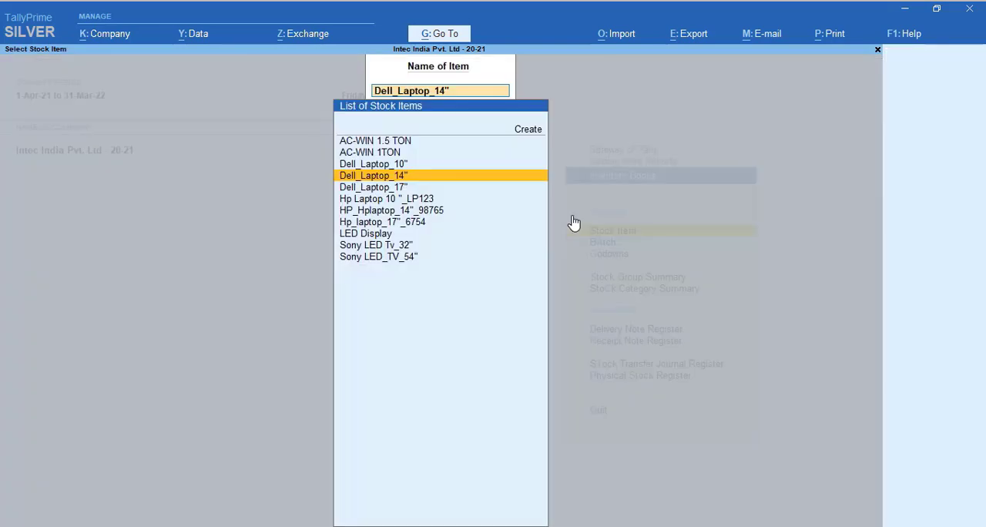
key(Down)
key(Return)
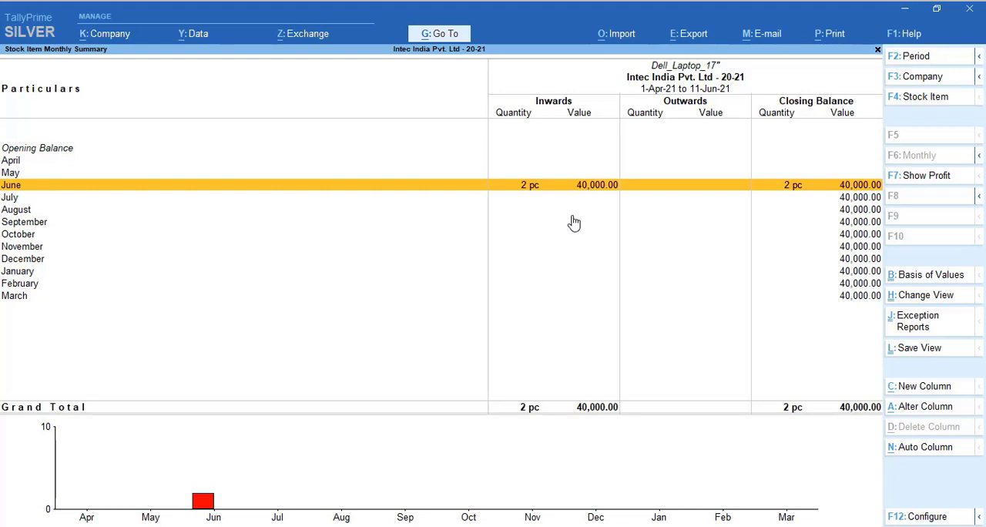
key(Escape)
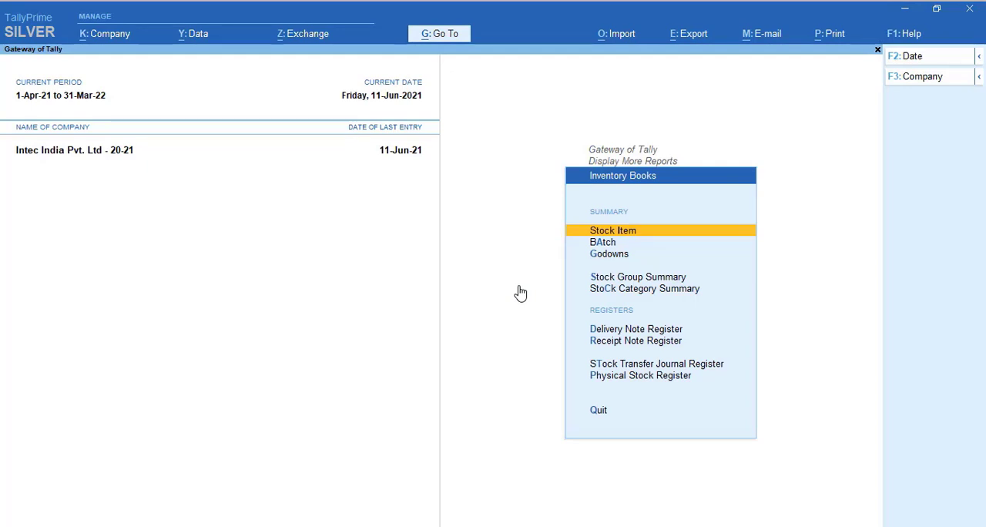
Open the Batch report from the Inventory Books and look over the items available for batch selection
key(Down)
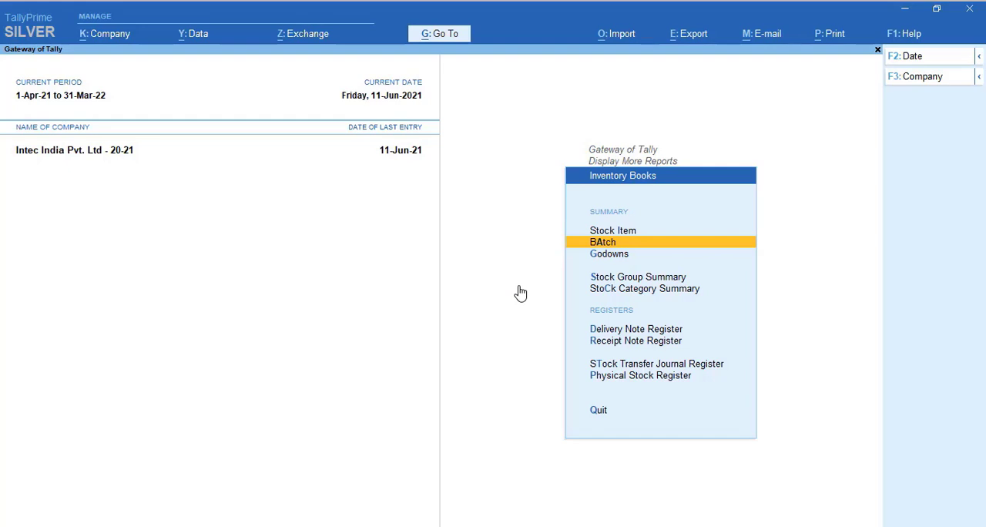
key(Return)
key(Down)
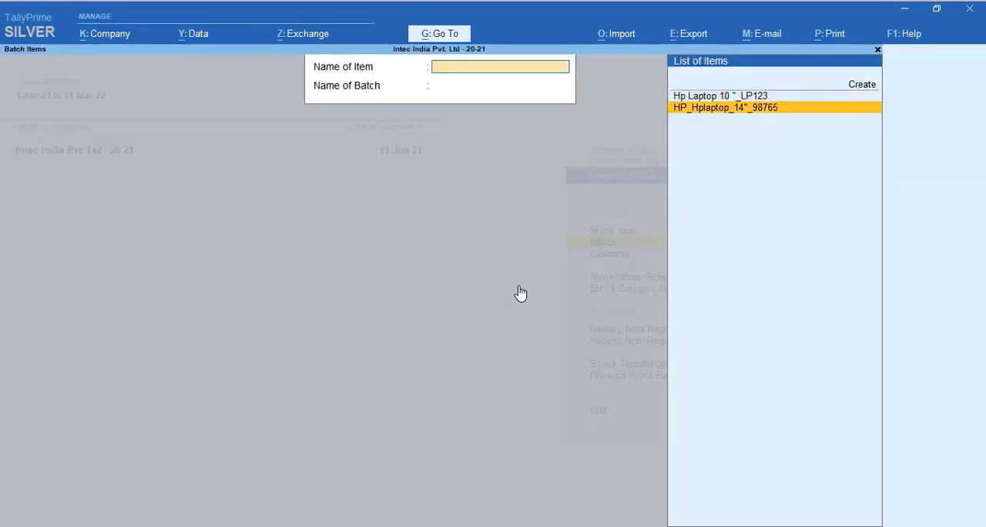
key(Up)
key(Down)
key(Up)
key(Down)
key(Up)
key(Down)
key(Up)
key(Down)
key(Up)
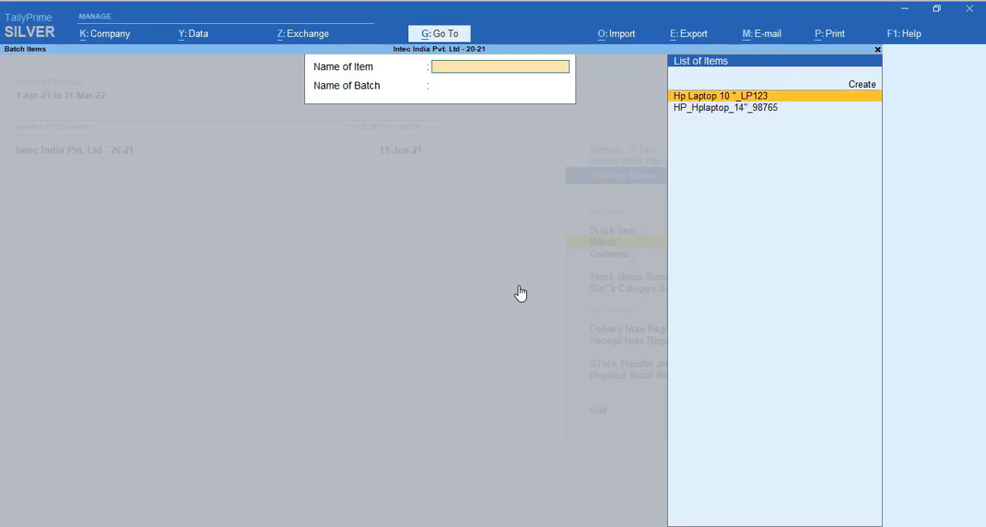
View the batch vouchers of Hp Laptop 10 "_LP123 for batch LP12345
key(Return)
key(BackSpace)
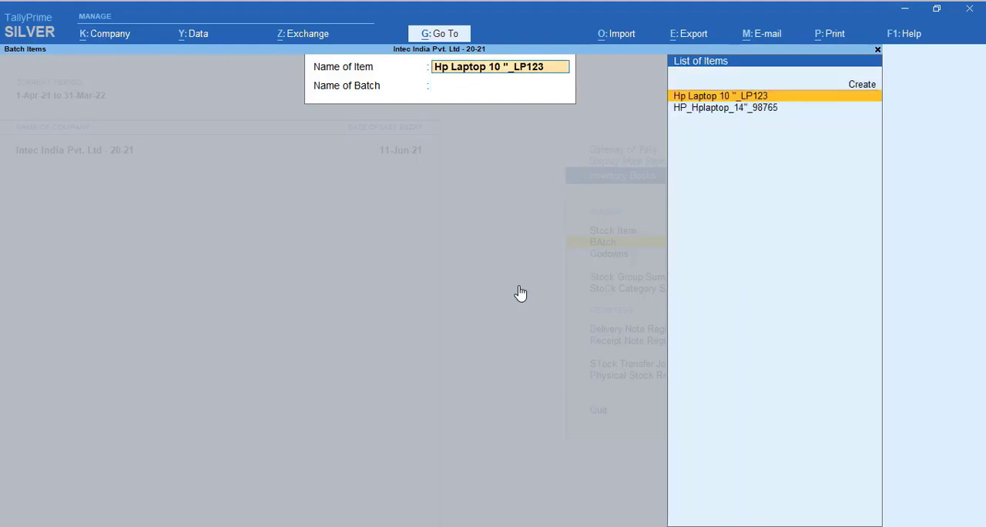
key(Return)
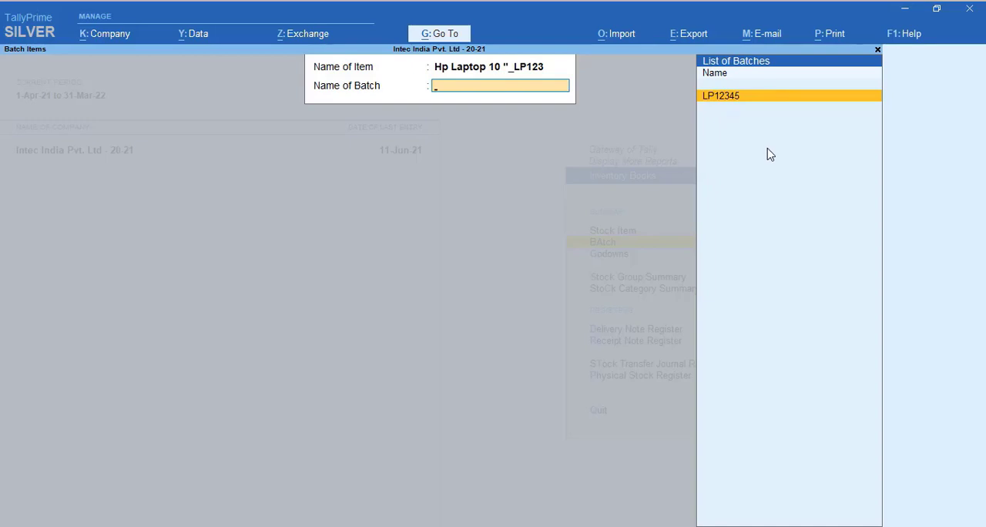
key(Return)
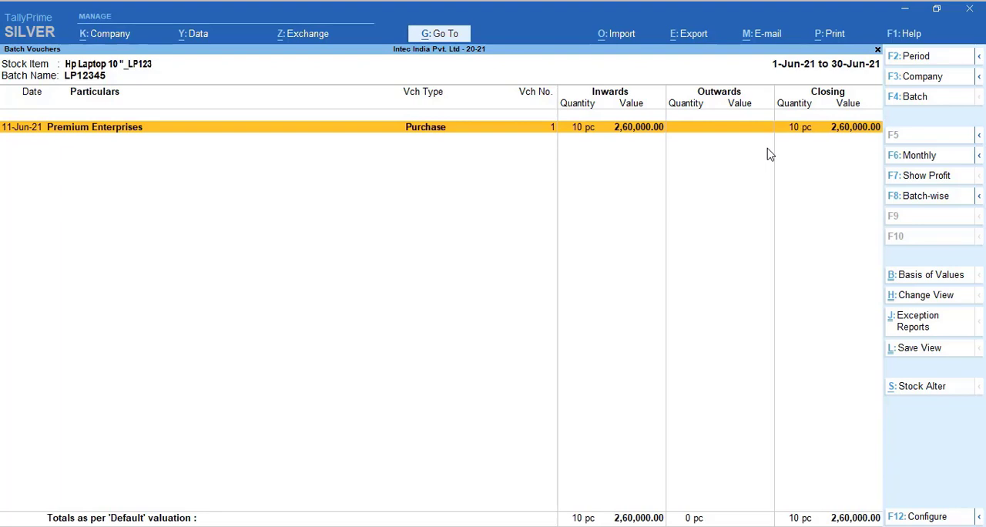
Leave the batch vouchers and select the item Hp Laptop 10 "_LP123 again to list its batches
key(Escape)
key(BackSpace)
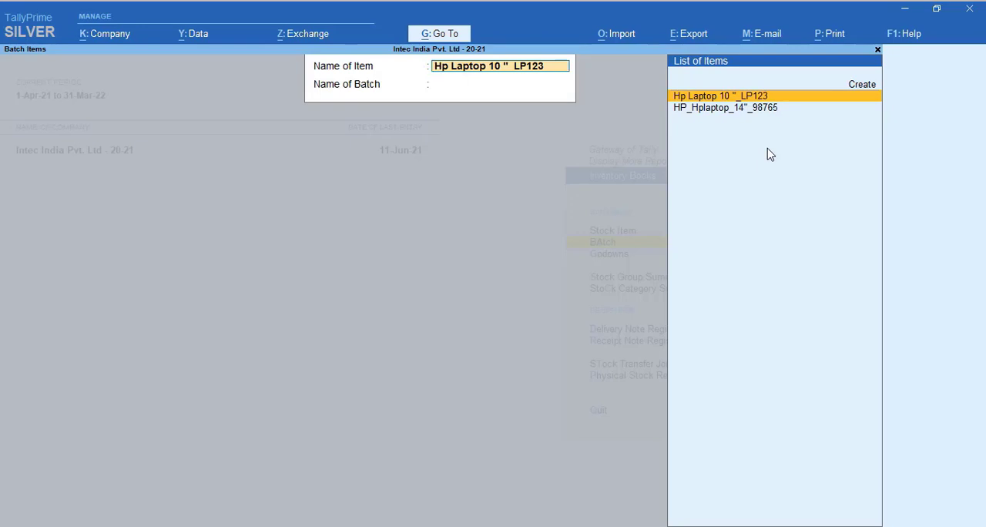
key(Return)
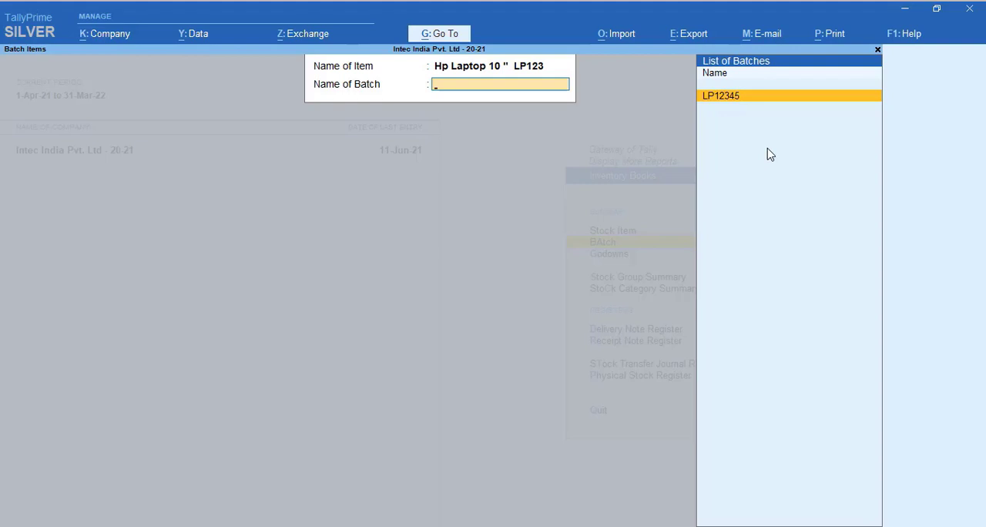
View the batch vouchers for batch LP12345 and return to the Gateway of Tally
key(Return)
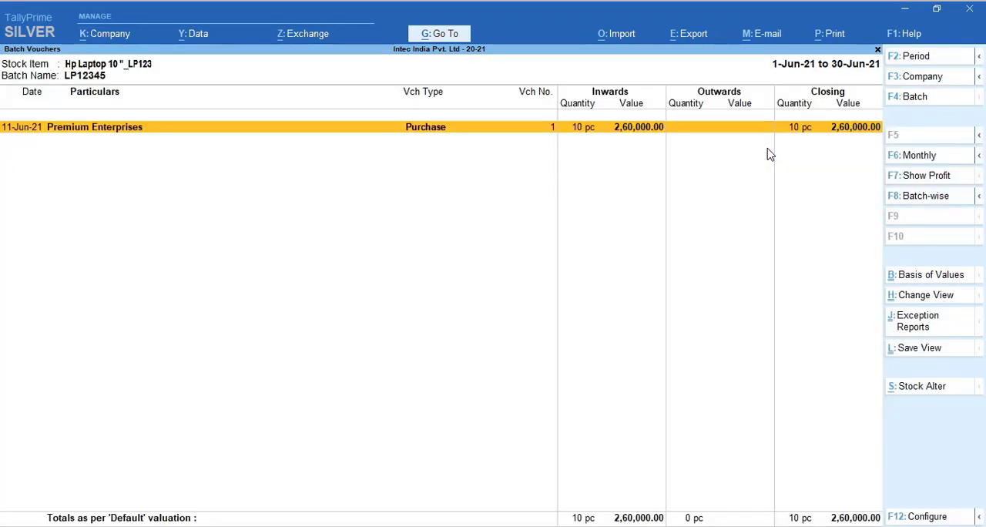
key(Escape)
key(Escape)
key(Escape)
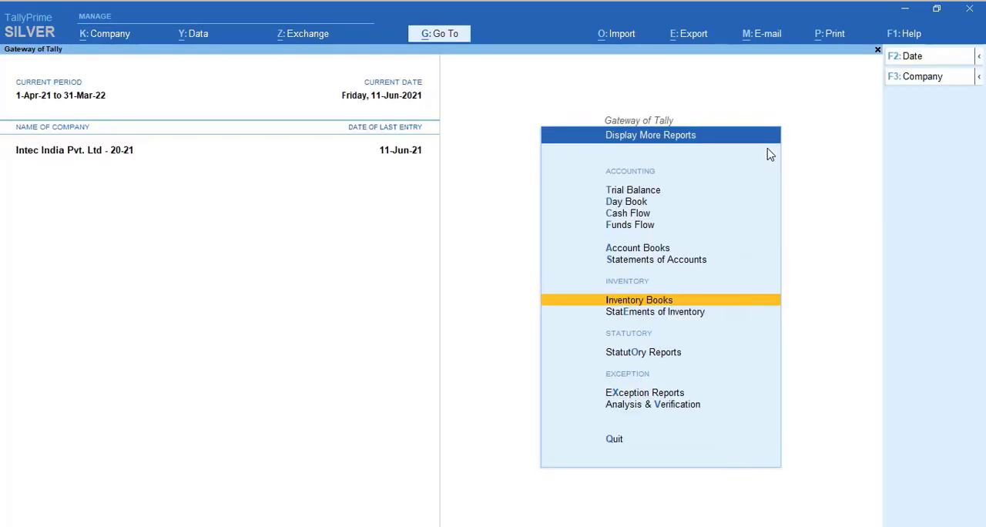
key(Escape)
key(Escape)
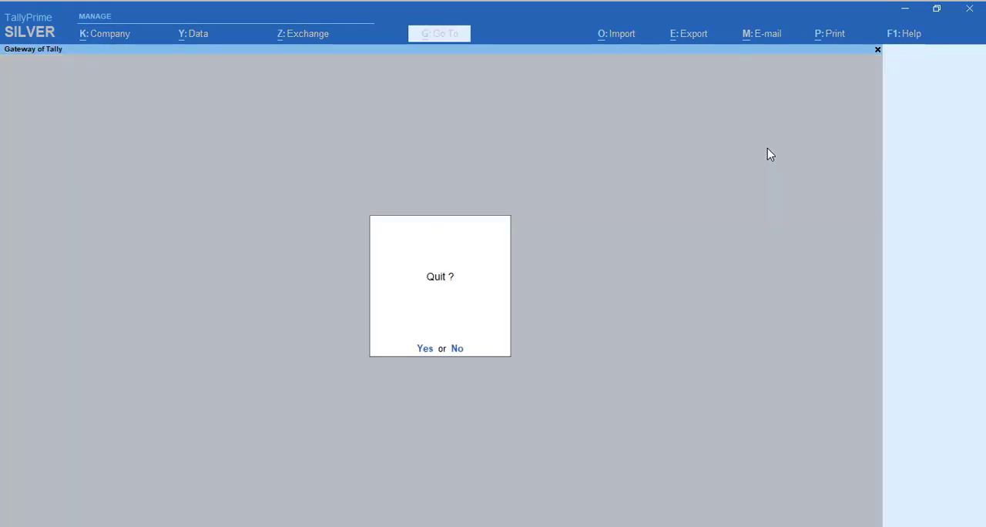
key(Escape)
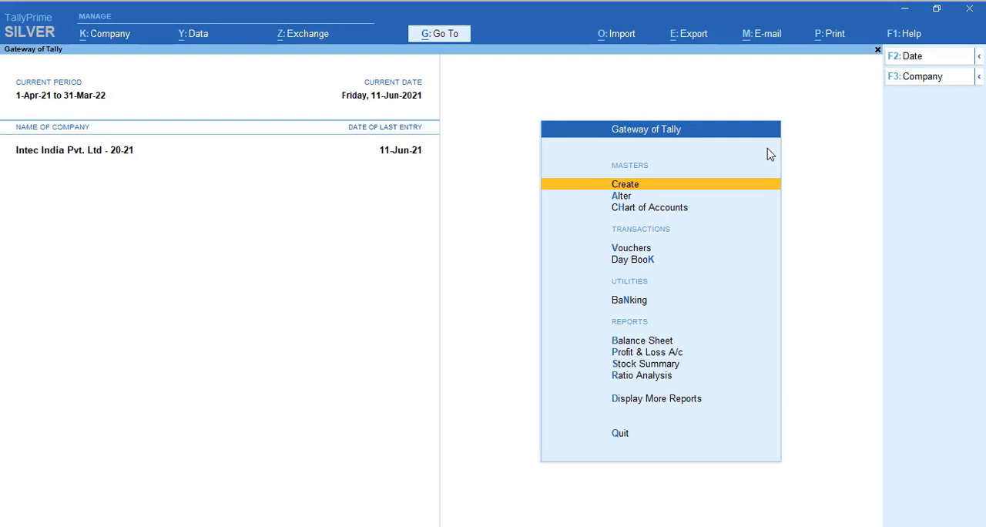
Open the Inventory Books from the additional reports at the Gateway of Tally
key(Down)
key(Down)
key(Down)
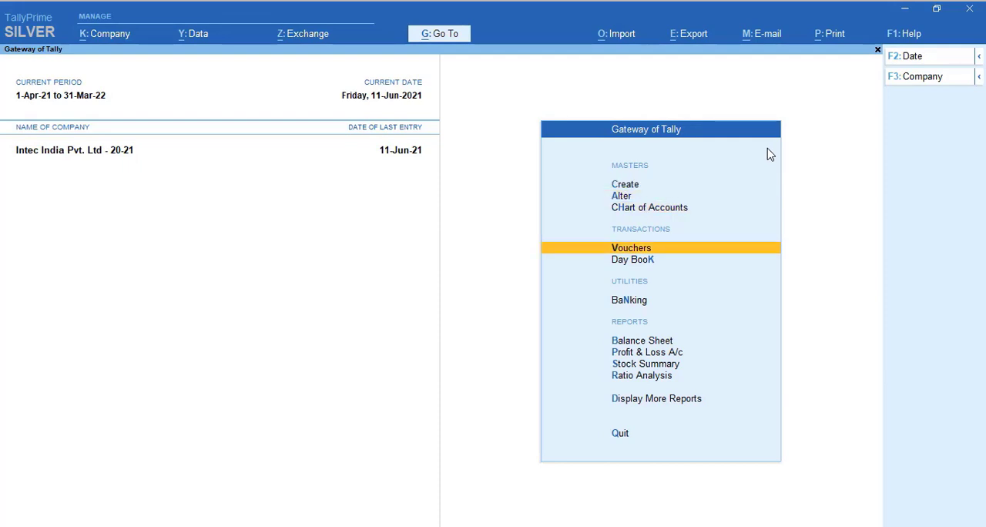
key(Down)
key(Down)
key(Down)
key(Down)
key(Down)
key(Down)
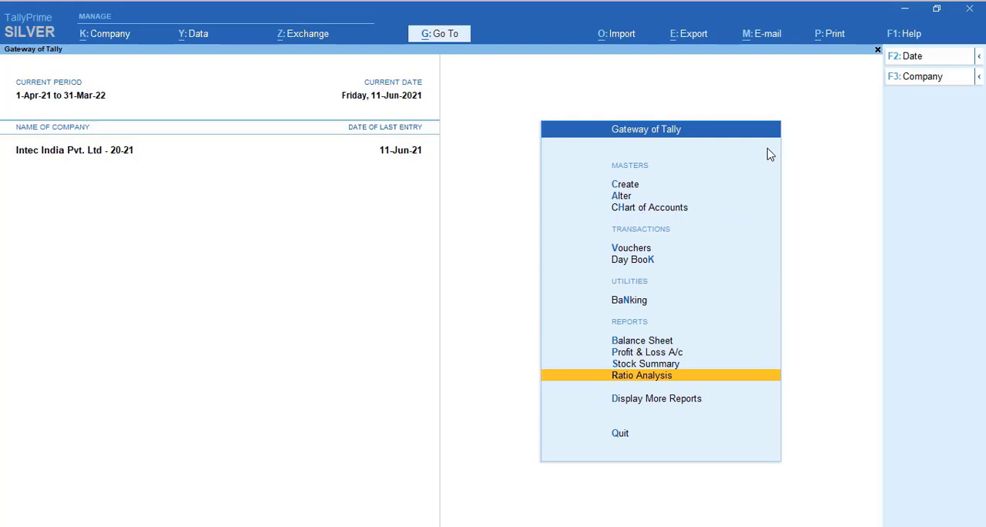
key(Down)
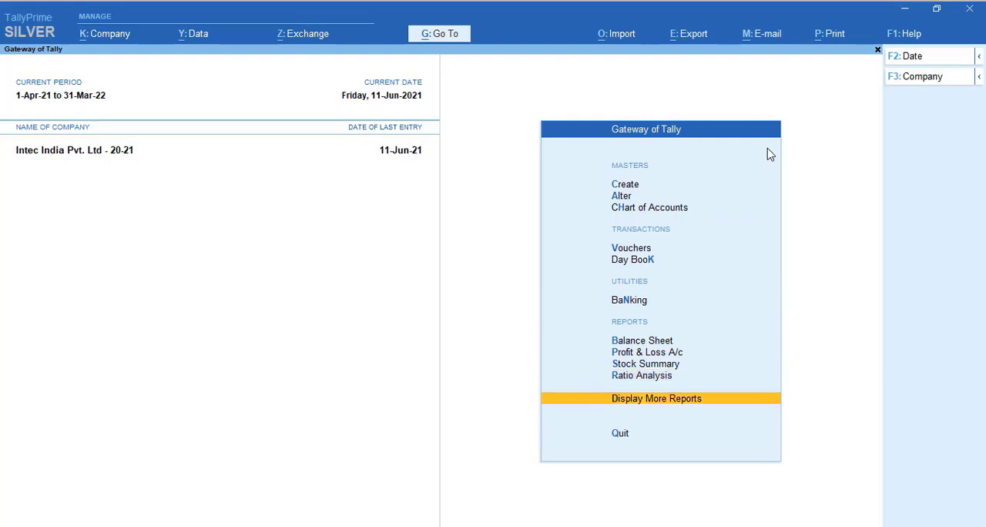
key(Return)
key(Down)
key(Down)
key(Down)
key(Down)
key(Down)
key(Down)
key(Down)
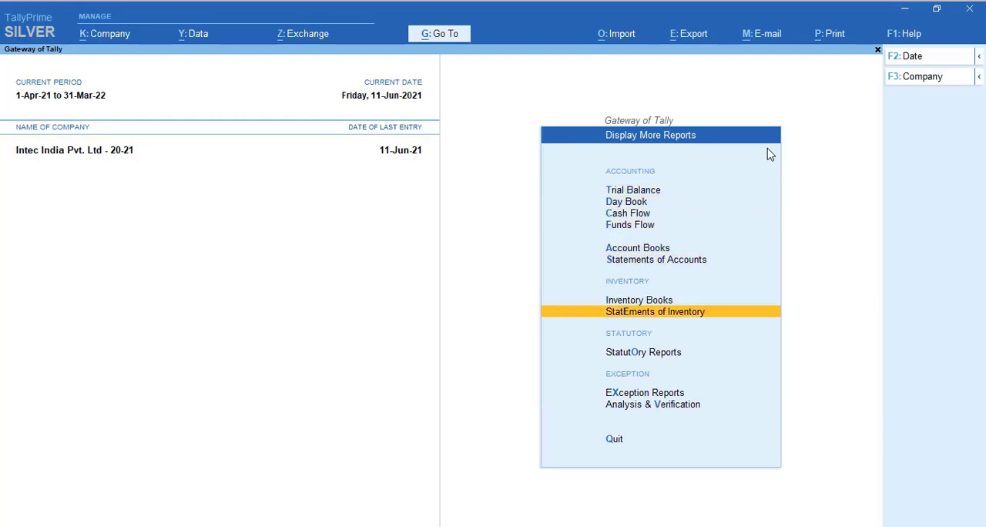
key(Up)
key(Return)
View the Stock Group Summary of the Dell group and return to the Inventory Books
key(Down)
key(Down)
key(Down)
key(Down)
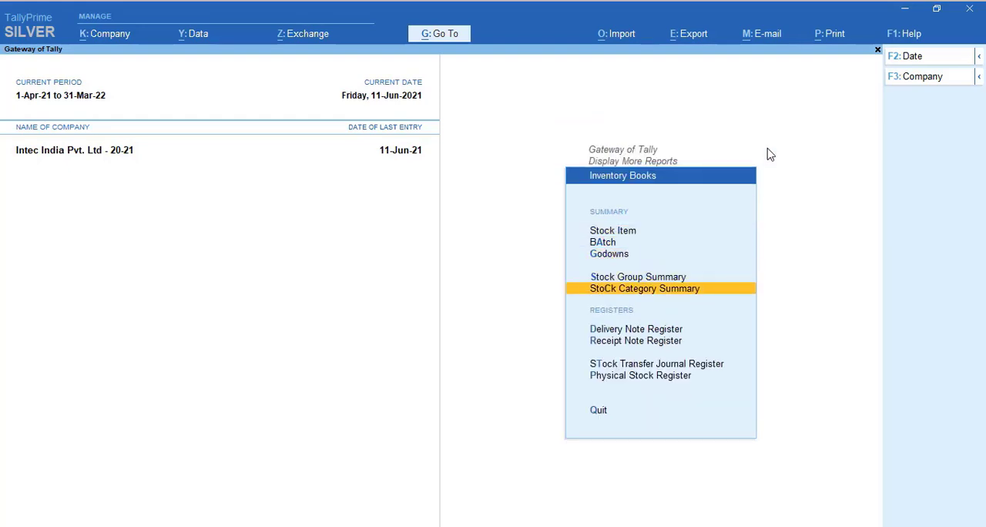
key(Up)
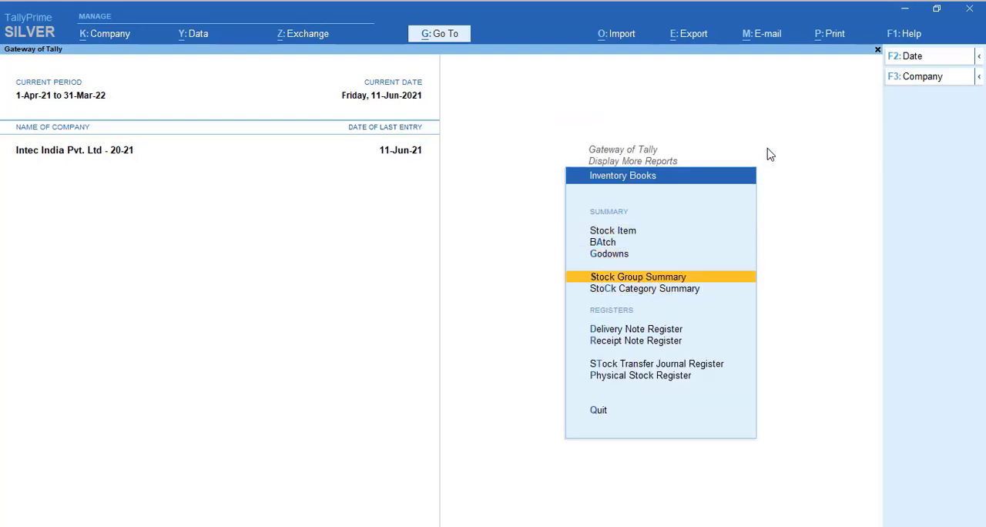
key(Return)
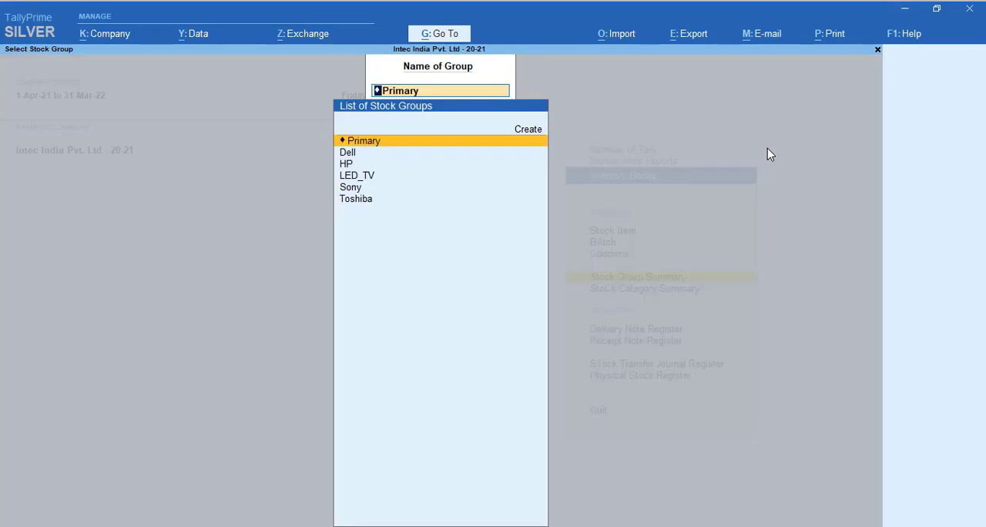
key(Escape)
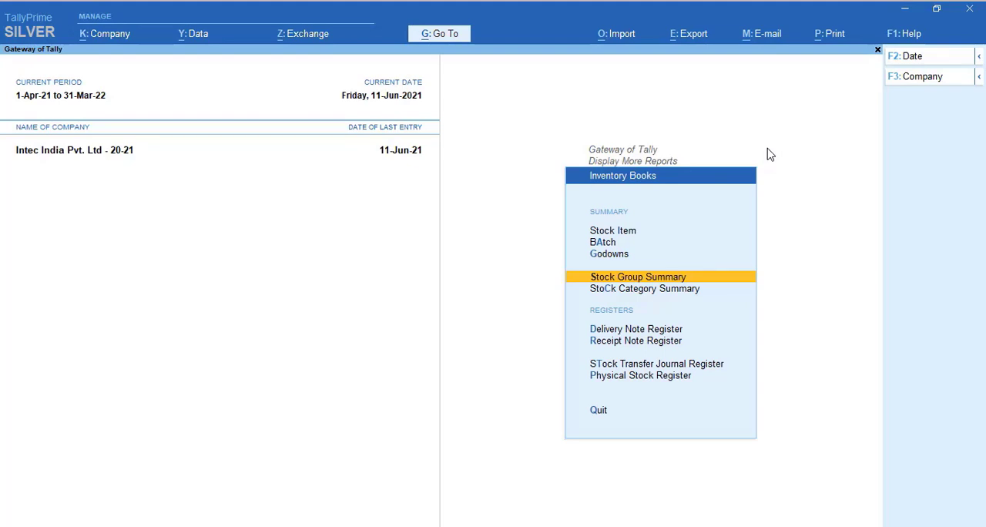
key(Return)
key(Down)
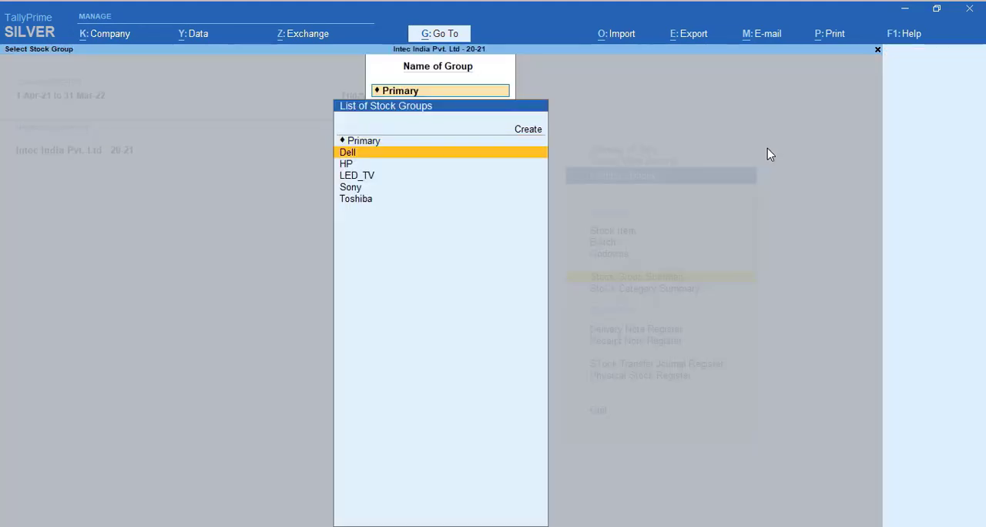
key(Return)
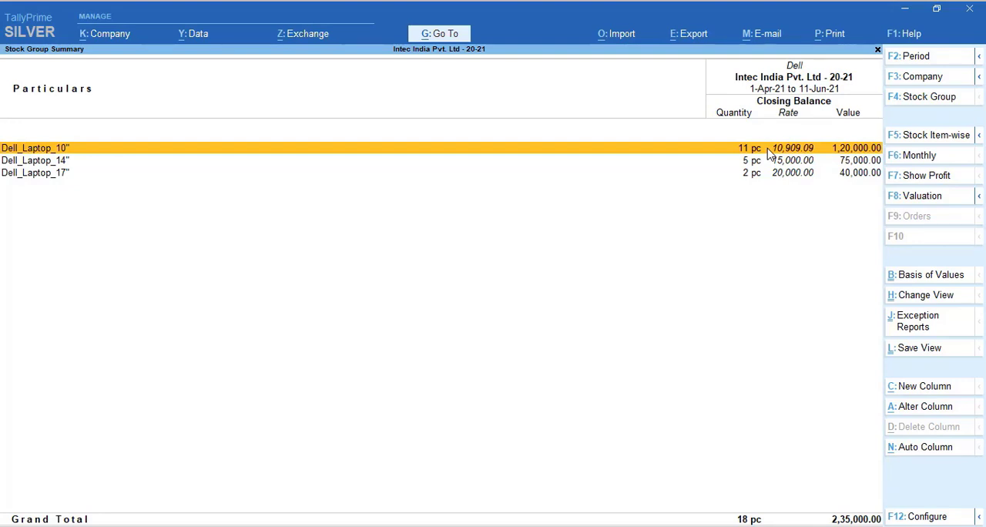
key(Escape)
key(Escape)
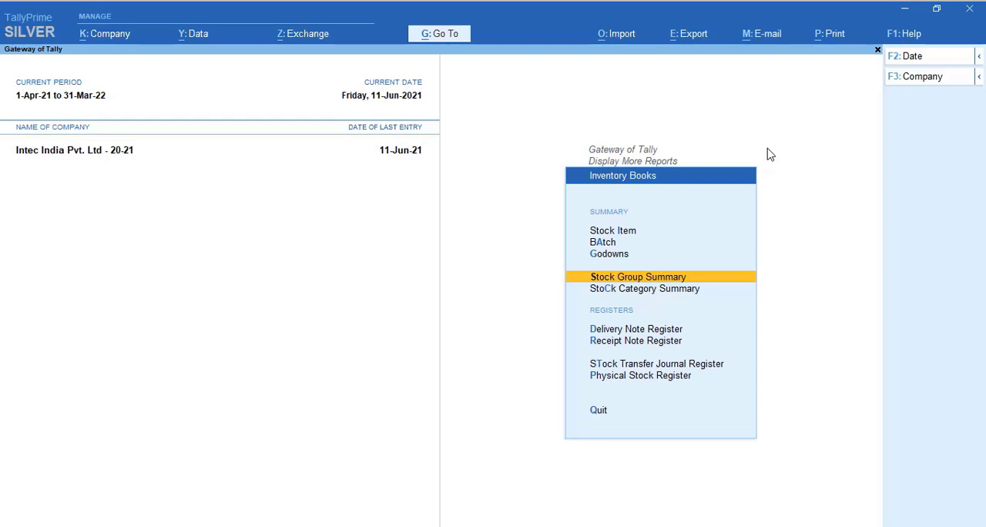
Open the Stock Category Summary for Primary, look over the categories and view the items in the 10 inch category
key(Down)
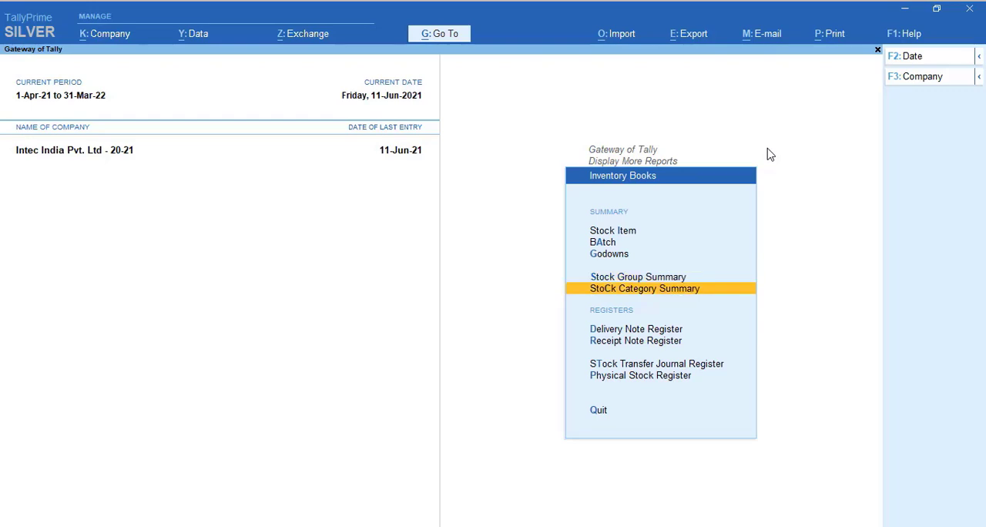
key(Return)
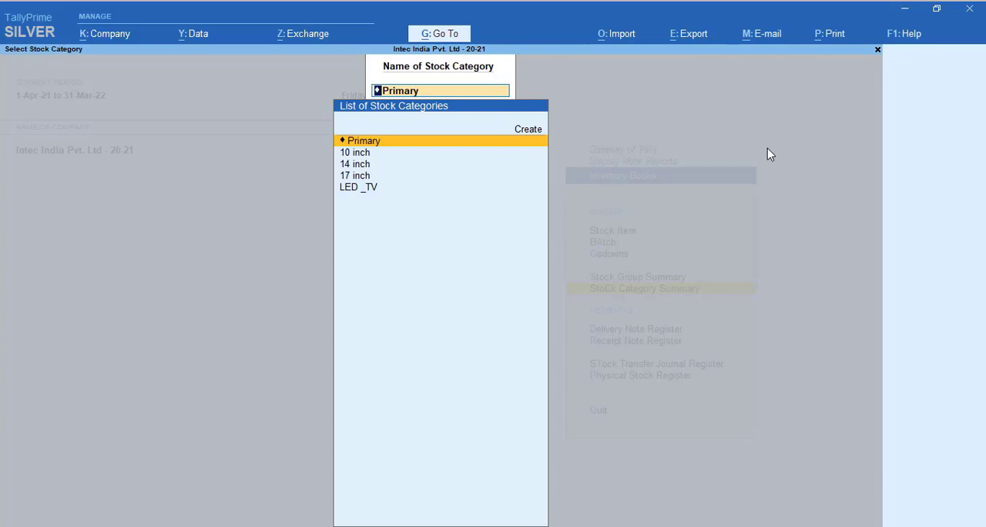
key(Return)
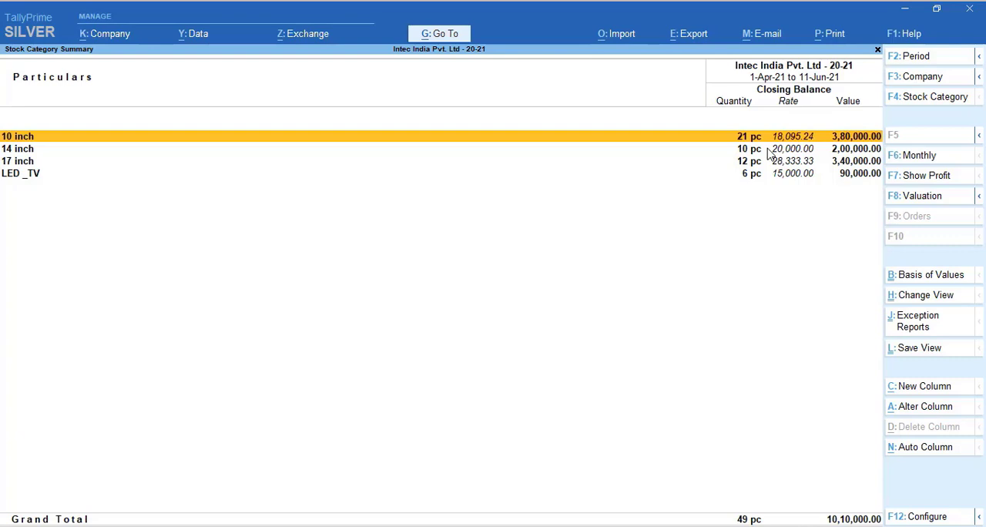
key(Down)
key(Down)
key(Down)
key(Up)
key(Up)
key(Up)
key(Return)
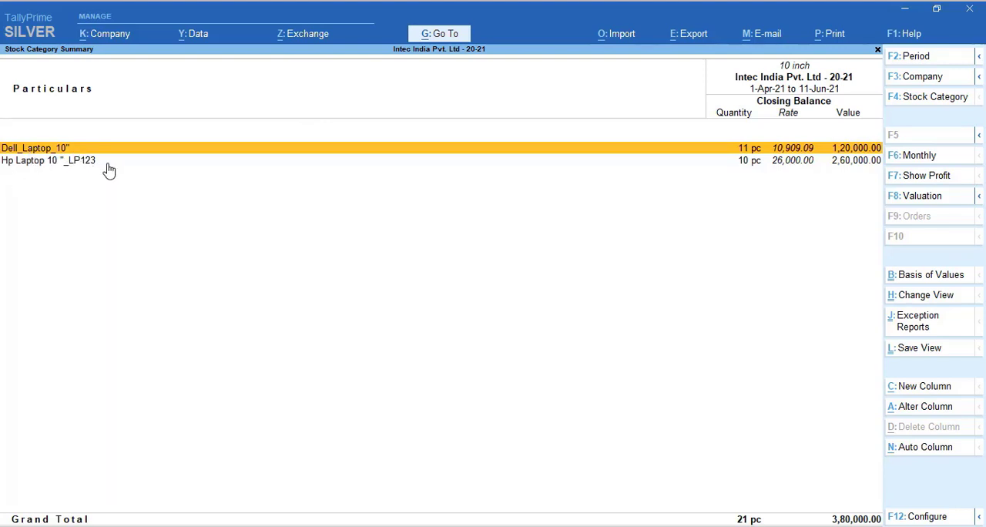
key(Escape)
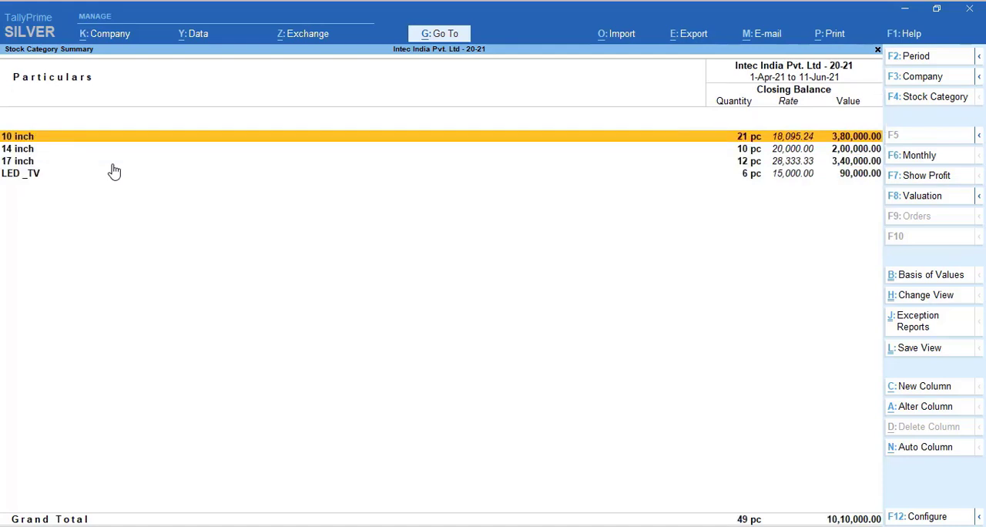
View the items in the LED_TV category and leave the Stock Category Summary for the Gateway of Tally
key(Down)
key(Down)
key(Down)
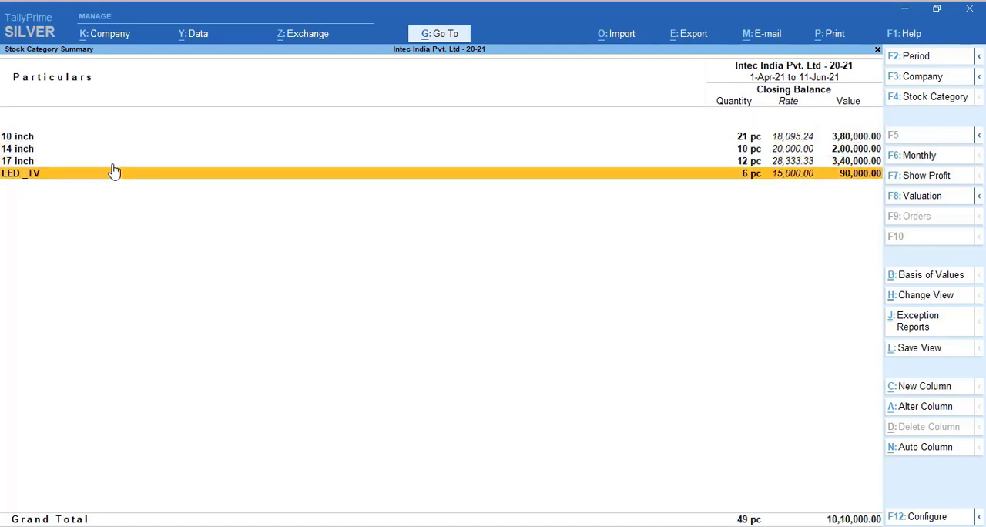
key(Return)
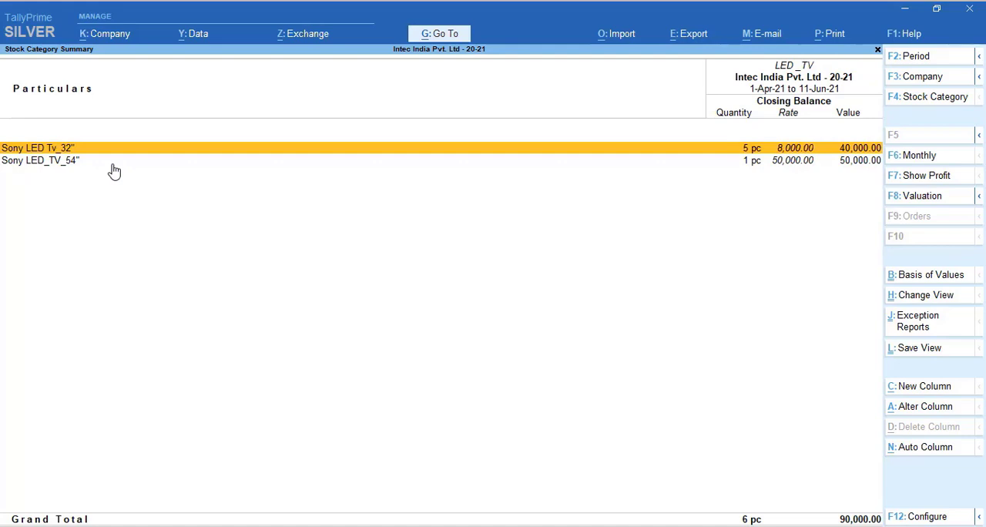
key(Escape)
key(Escape)
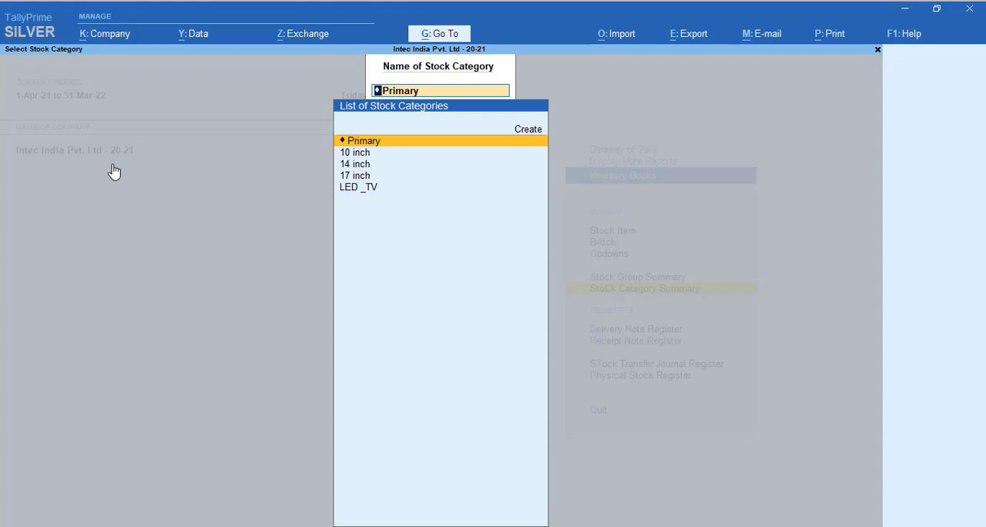
key(Escape)
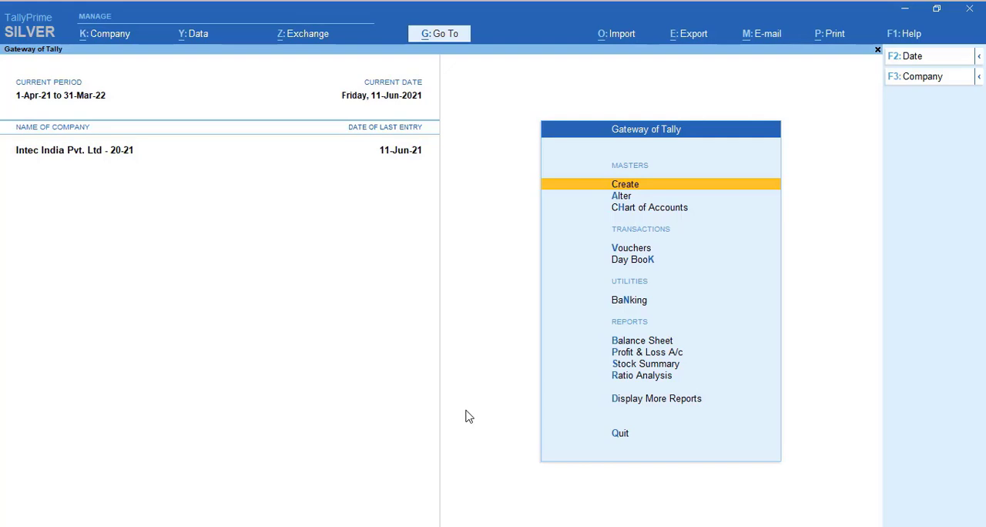
Start a new voucher and change its type to the inventory voucher Delivery Note
key(Down)
key(Down)
key(Down)
key(Return)
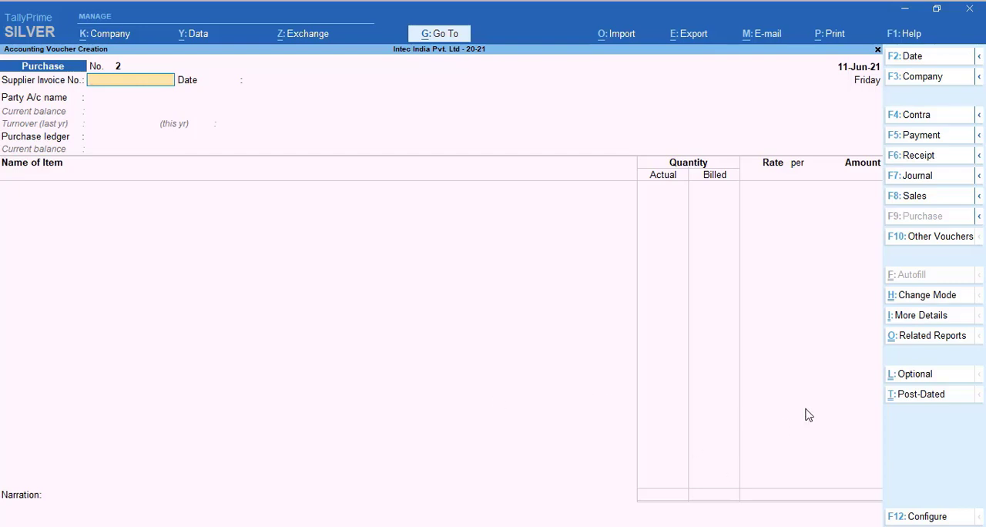
click(935, 245)
key(Down)
key(Down)
key(Down)
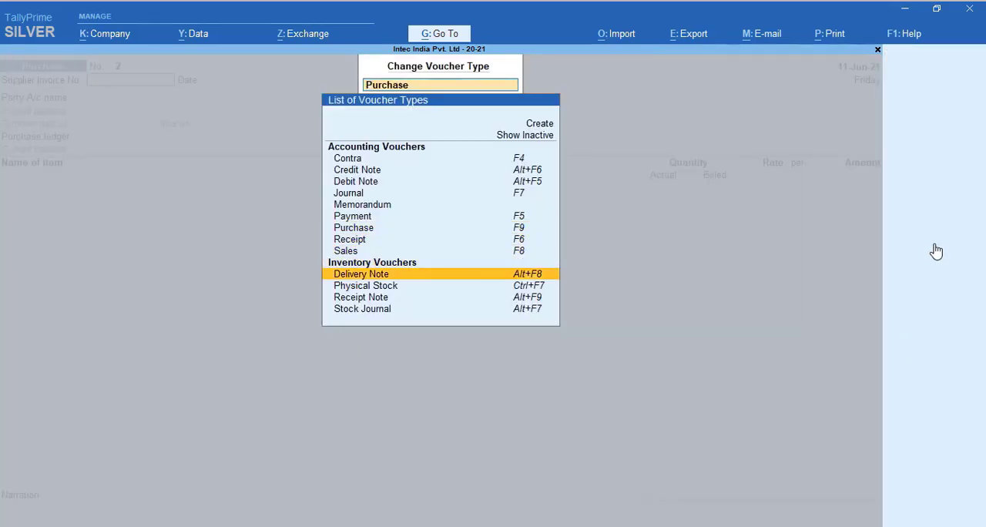
key(Return)
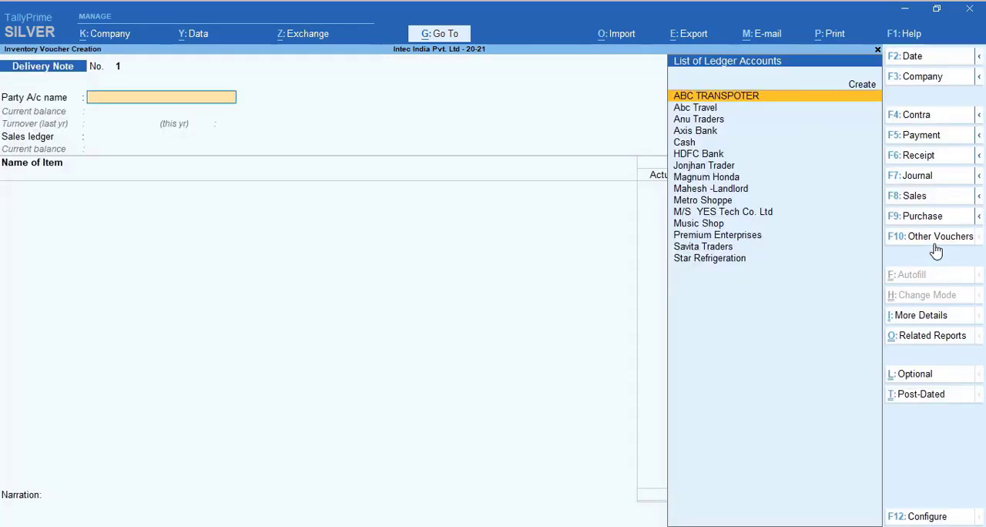
Choose Star Refrigeration as the party account of the delivery note
key(Down)
key(Down)
key(Down)
key(Down)
key(Down)
key(Down)
key(Down)
key(Down)
key(Down)
key(Down)
key(Down)
key(Down)
key(Down)
key(Down)
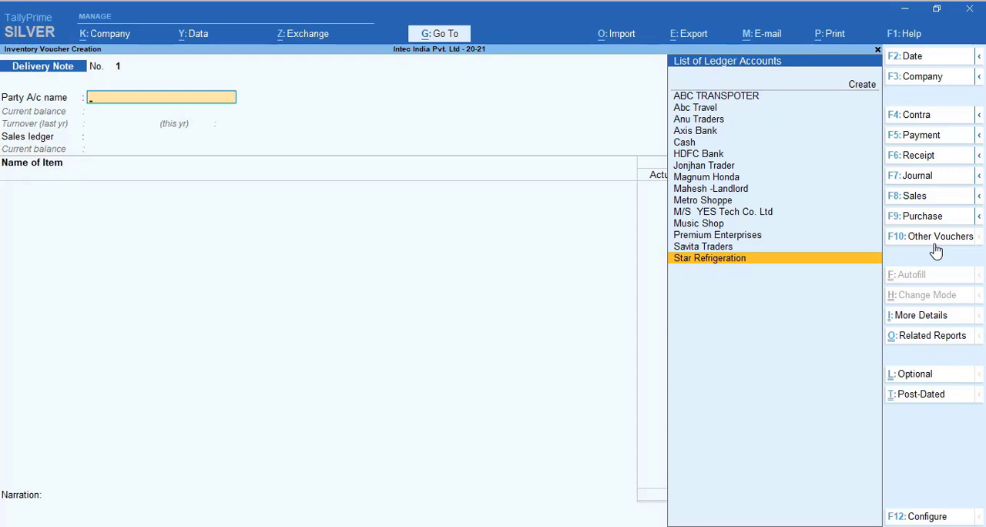
key(Return)
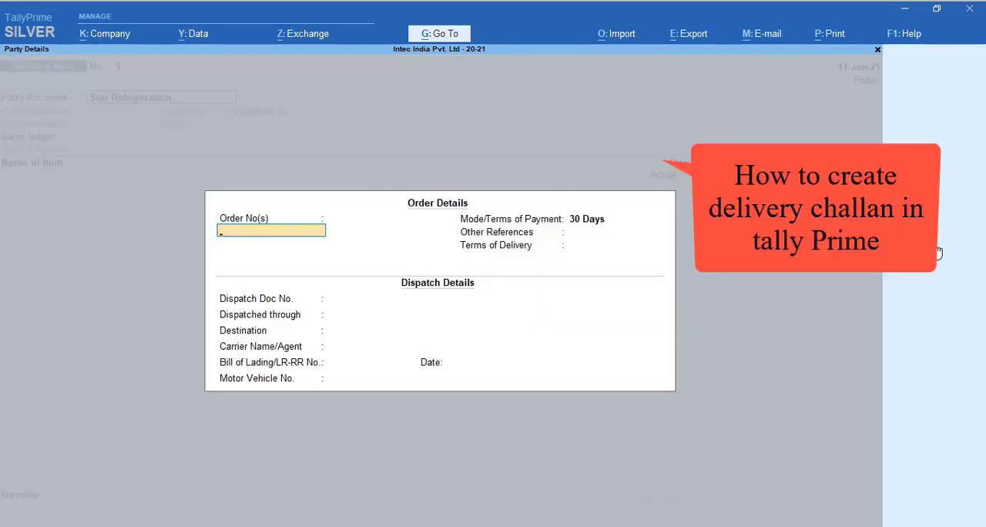
Accept the order and dispatch details with payment terms of 30 Days, leaving all other fields blank
key(Return)
key(Return)
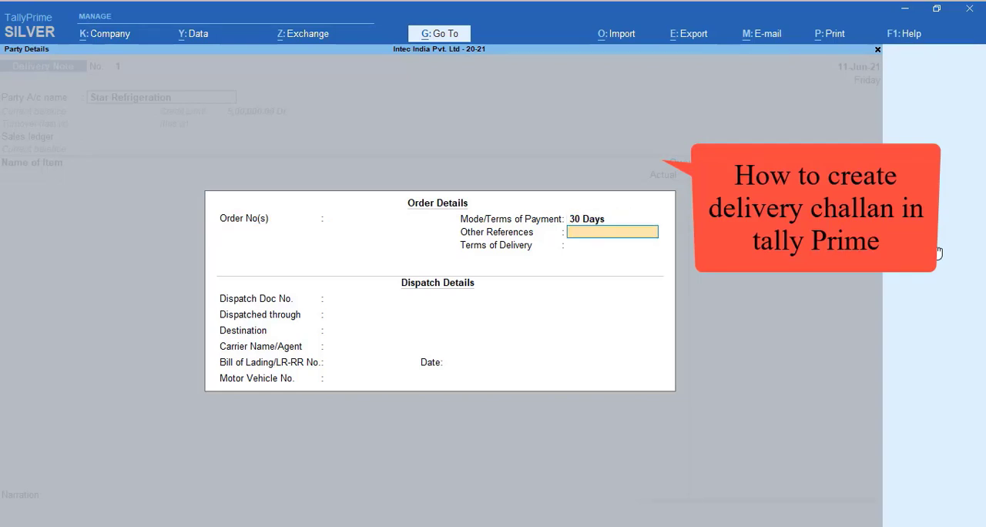
key(Return)
key(Return)
key(Return)
key(Return)
key(Return)
key(Return)
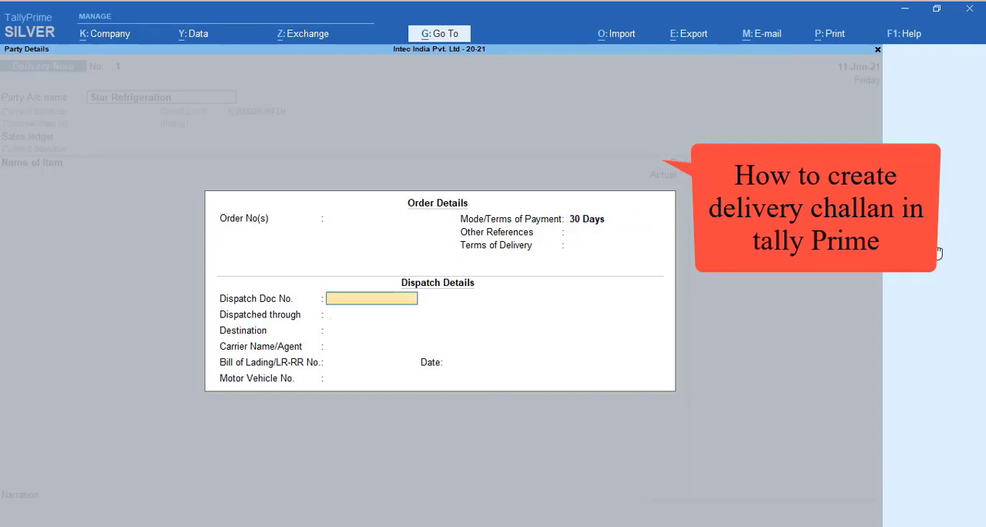
key(Return)
key(Return)
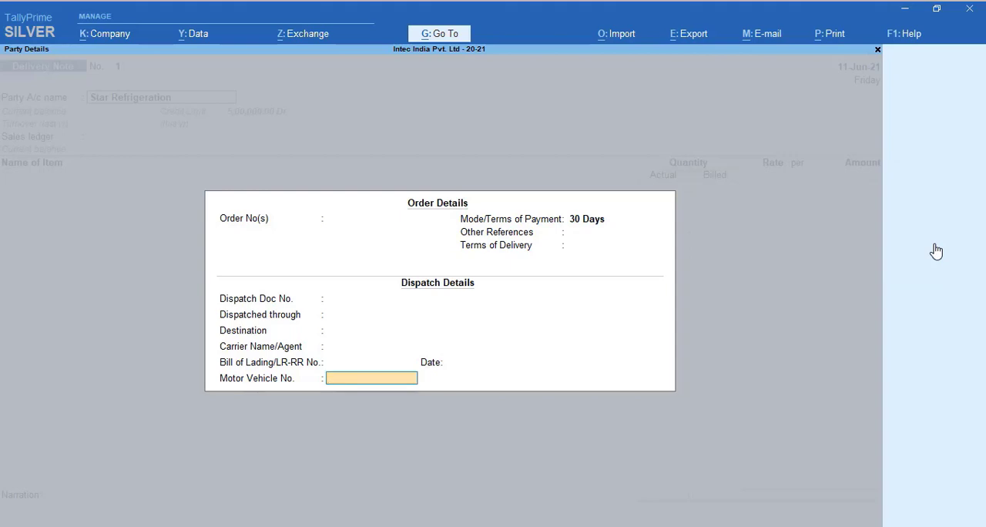
key(Return)
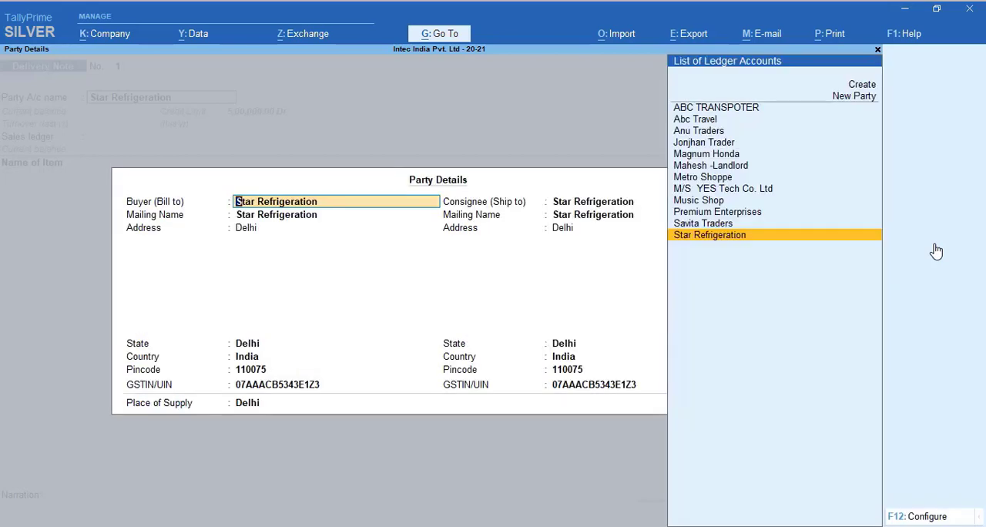
Accept the default buyer and consignee party details for Star Refrigeration on the delivery note
key(Return)
key(Return)
key(Return)
key(Return)
key(Return)
key(Return)
key(Return)
key(Return)
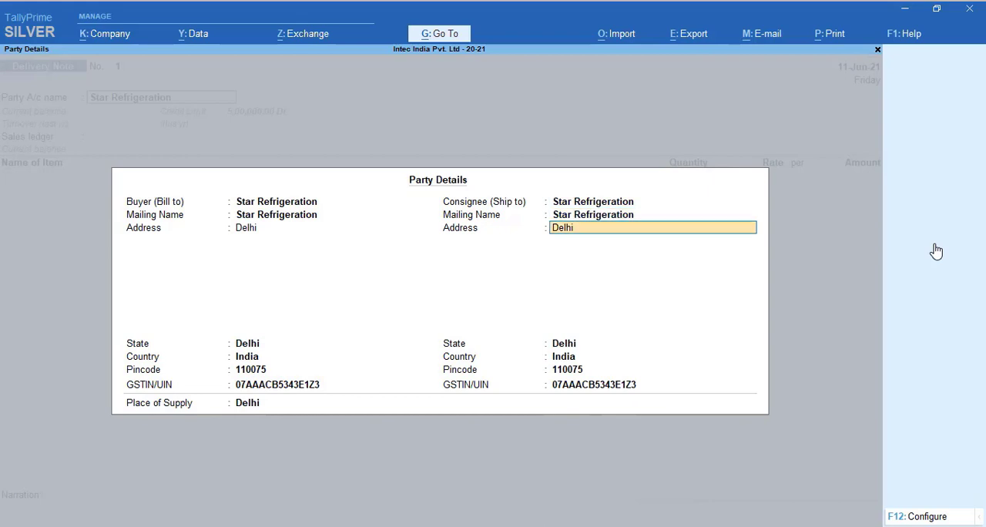
key(Return)
key(Return)
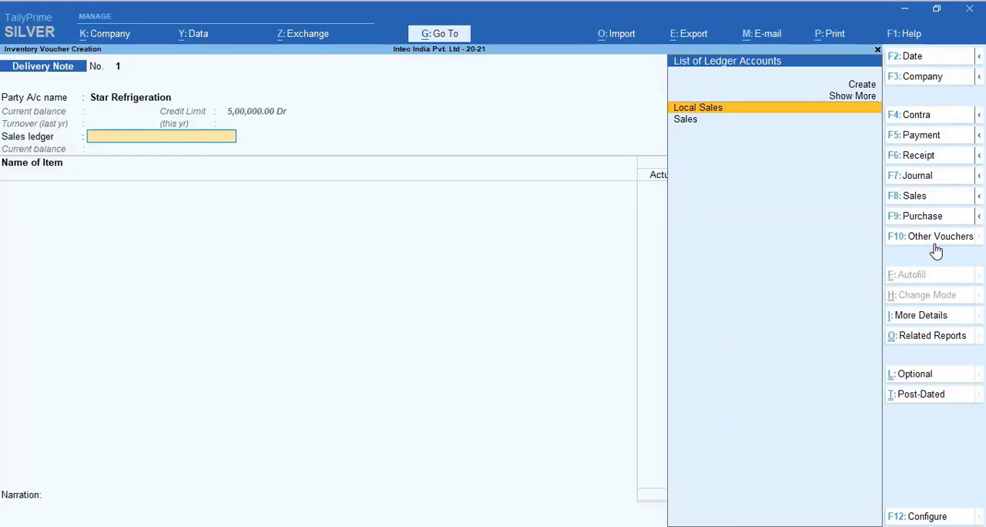
Set the sales ledger to Local Sales and add the stock item Dell_Laptop_10" without a description
key(Return)
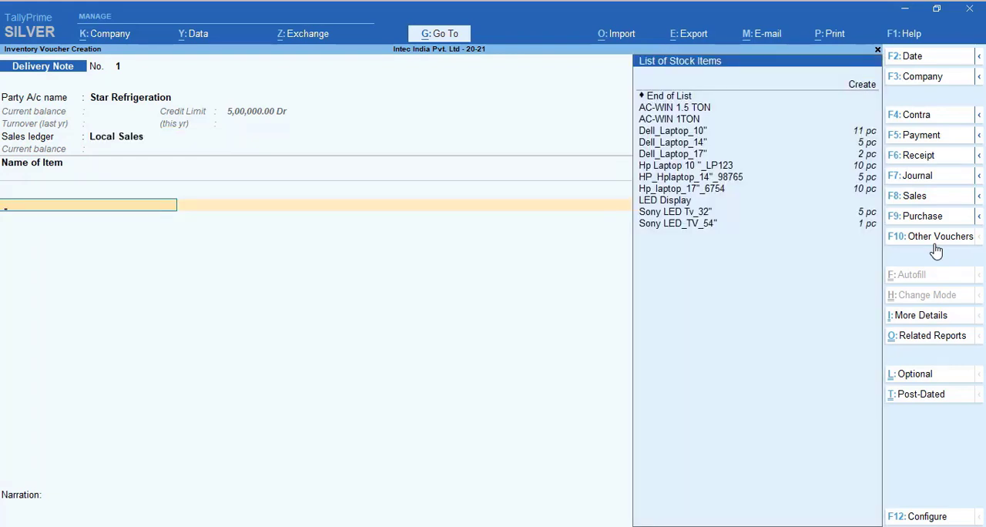
key(Down)
key(Down)
key(Down)
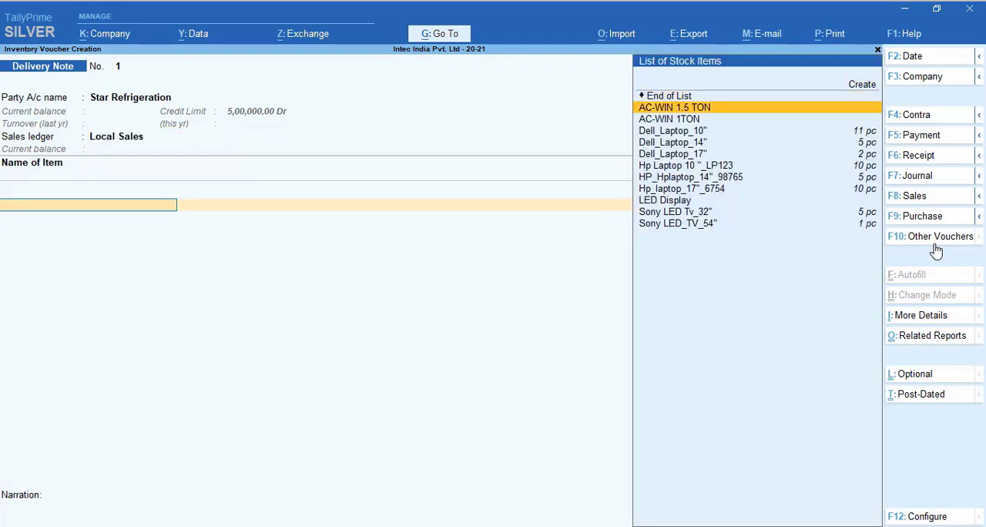
key(Down)
key(Down)
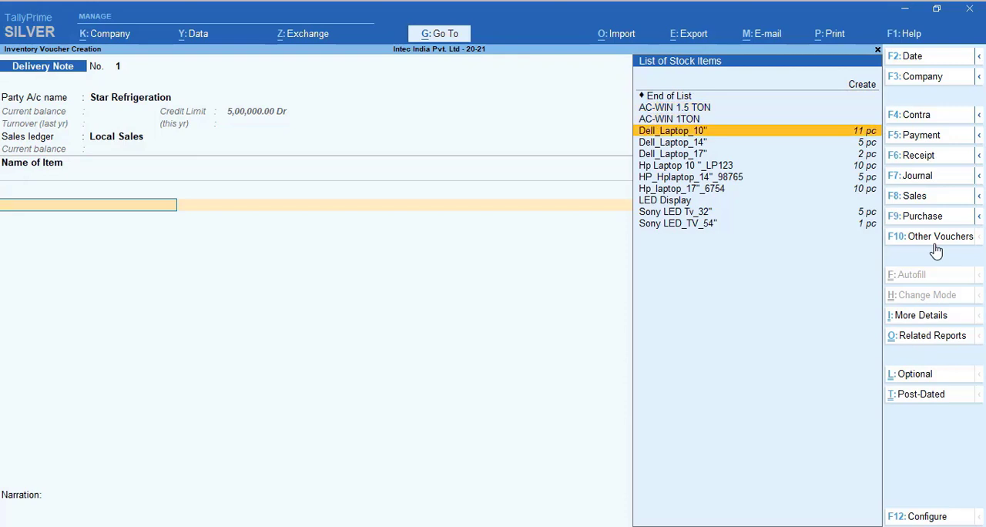
key(Return)
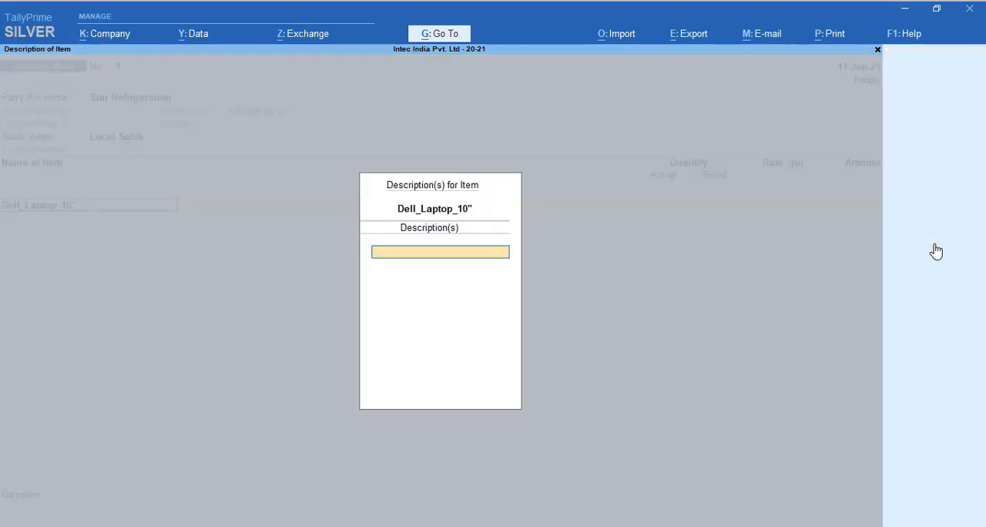
key(Return)
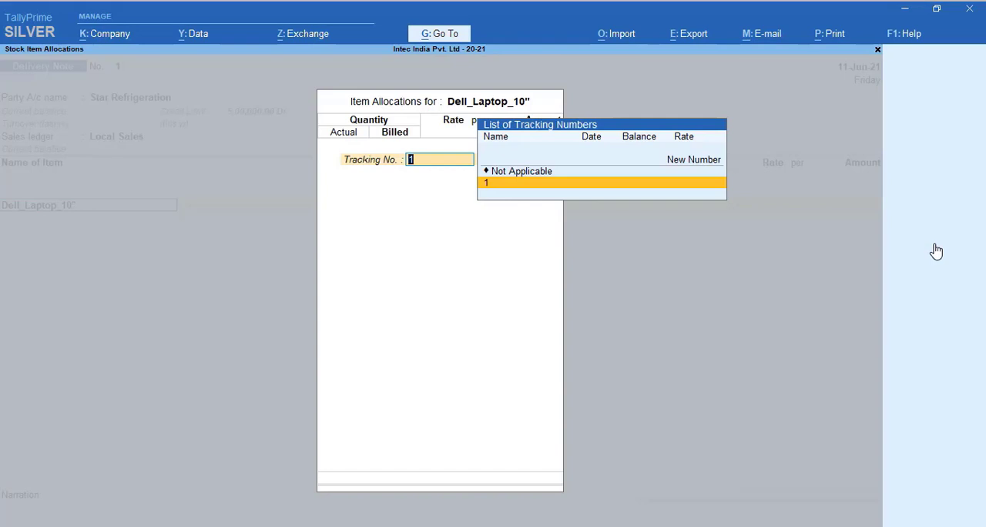
Allocate 10 pc of Dell_Laptop_10", actual and billed, to tracking number 1 at a rate of 20,000 per pc
key(Return)
text(1)
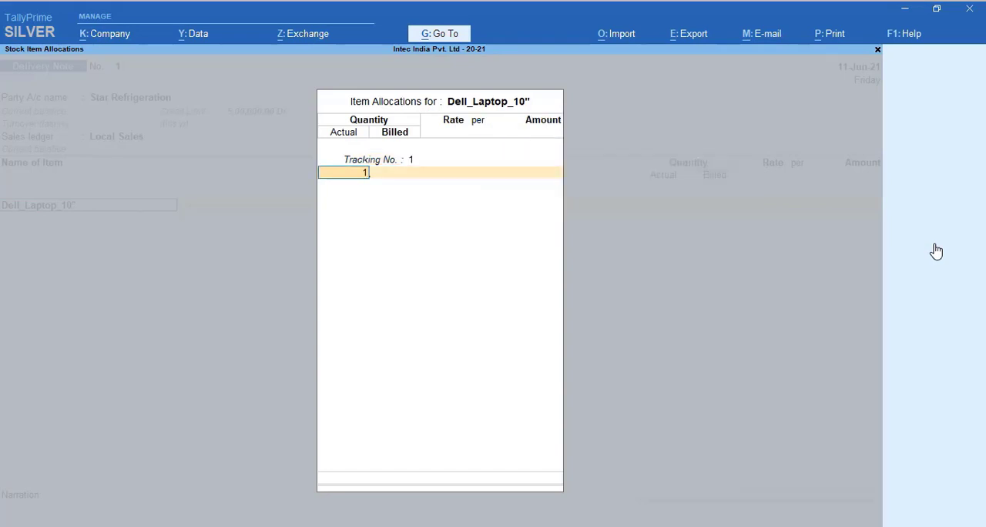
text(0)
key(Return)
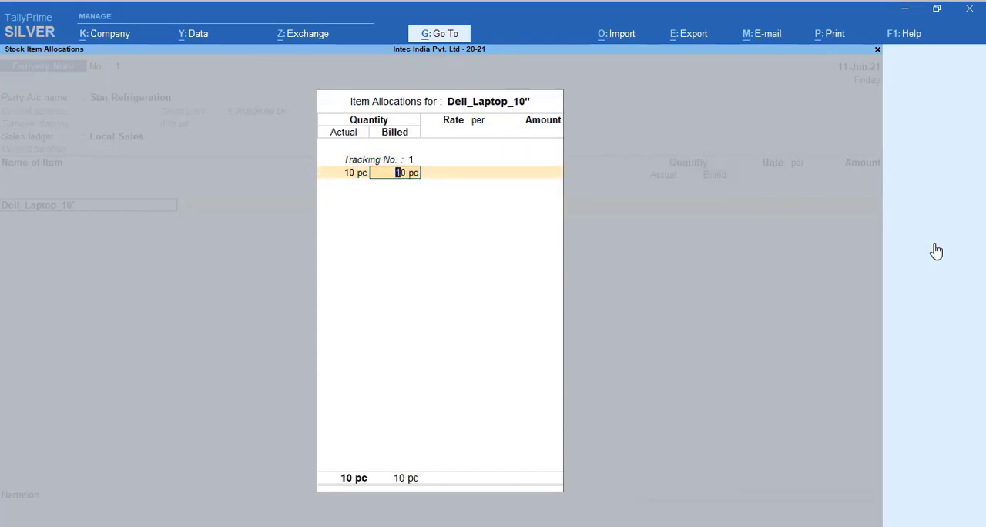
key(Return)
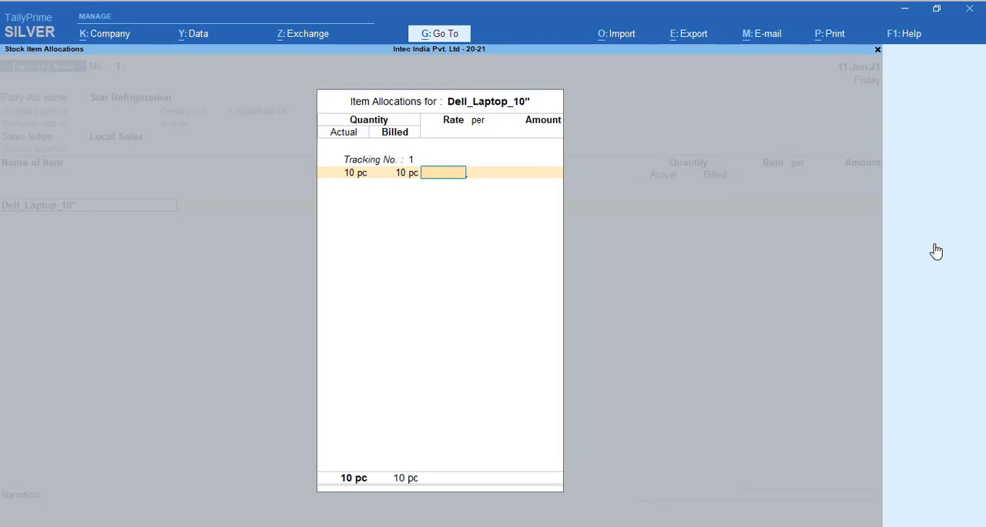
text(20000)
key(Return)
key(Return)
key(Return)
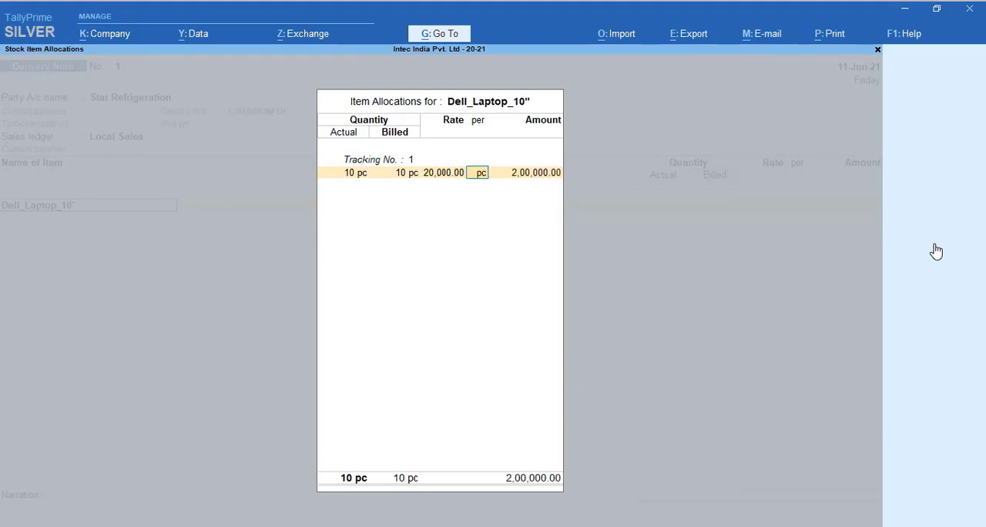
key(Return)
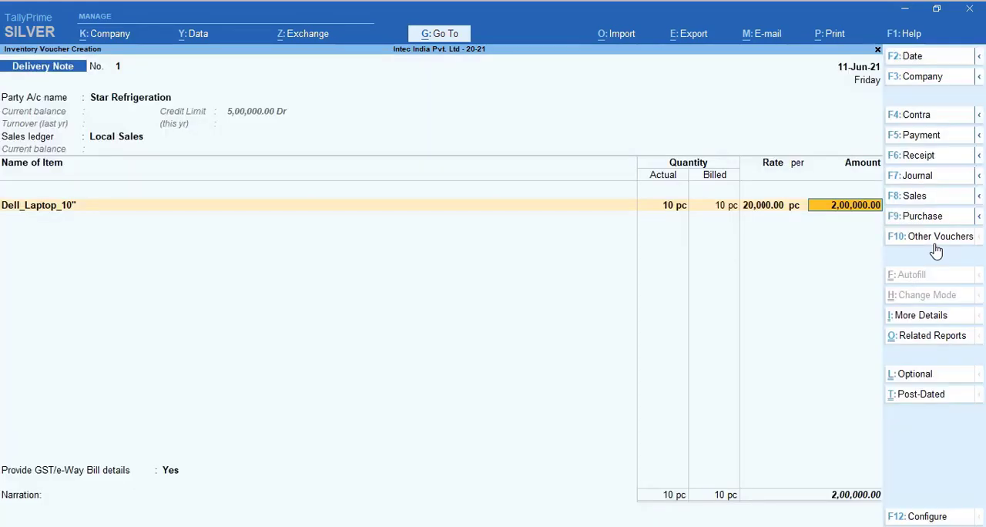
key(Return)
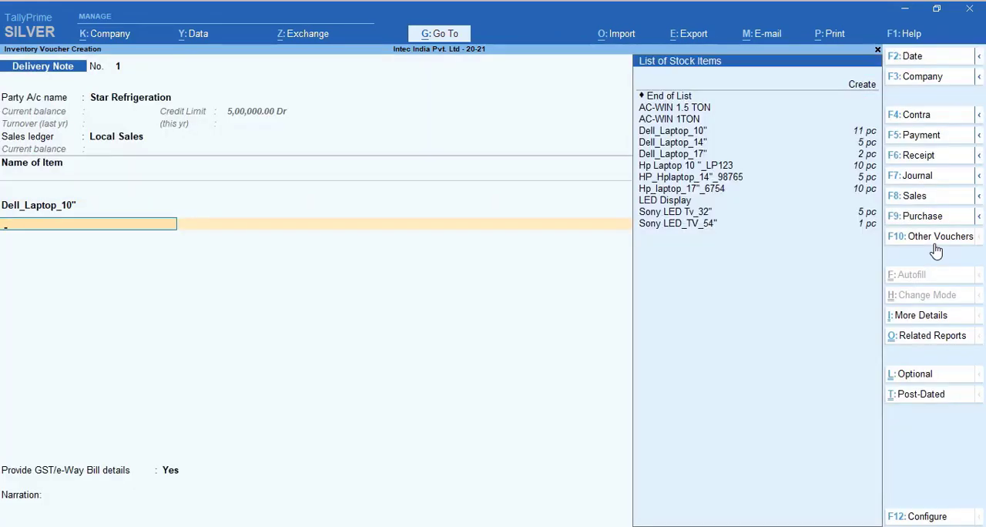
Add the stock item Sony LED Tv_32" without a description and assign it tracking number 1
key(Down)
key(Down)
key(Down)
key(Down)
key(Down)
key(Down)
key(Down)
key(Down)
key(Down)
key(Down)
key(Down)
key(Down)
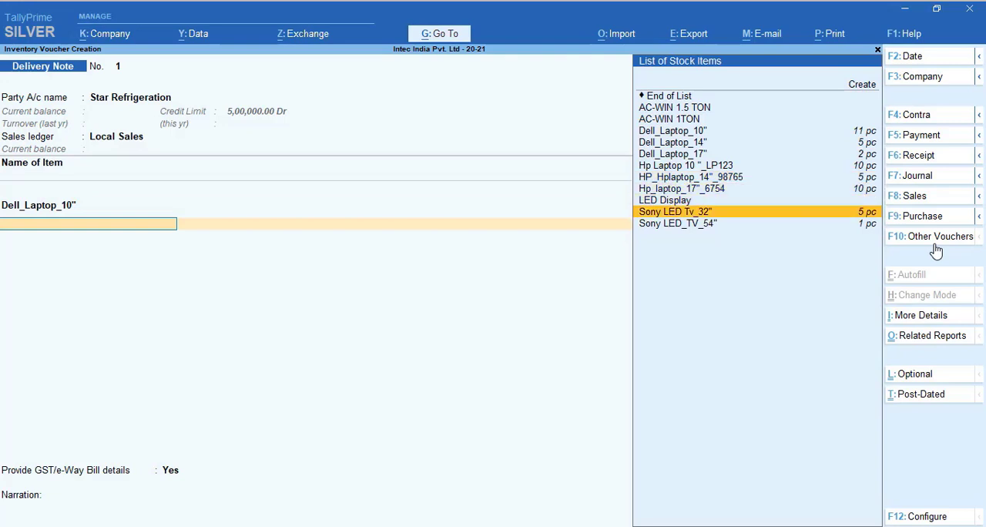
key(Return)
key(Return)
key(Return)
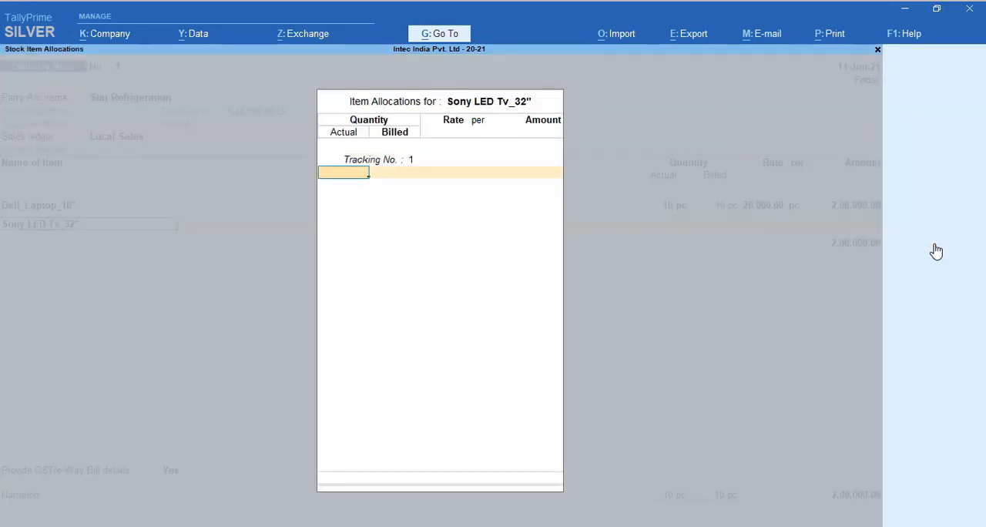
Try to set the actual and billed quantity of Sony LED Tv_32" to 10 pc
text(10)
key(Return)
key(Return)
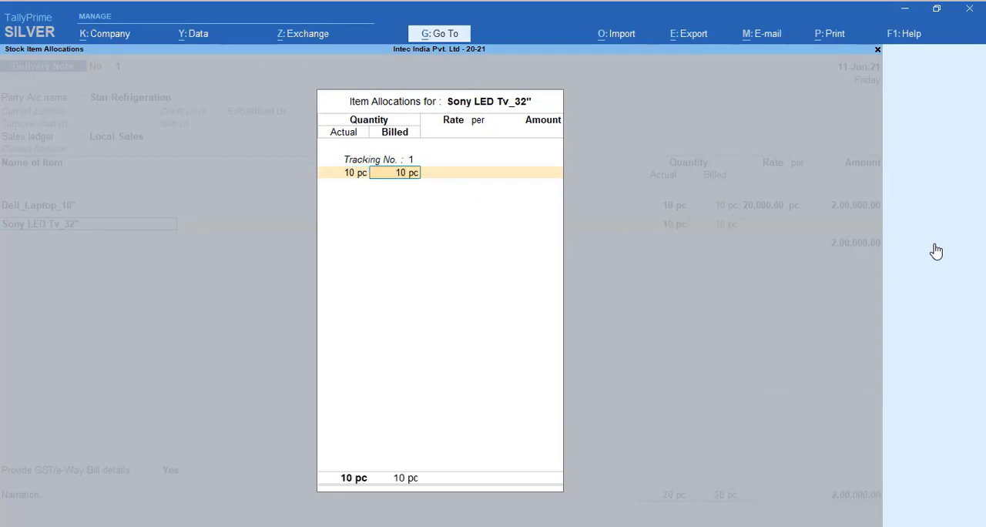
key(Return)
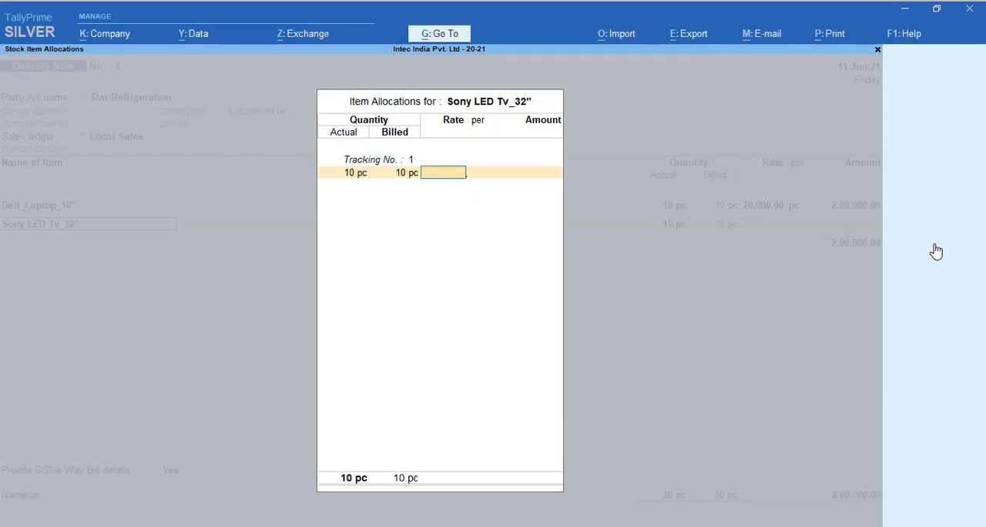
key(BackSpace)
key(BackSpace)
key(Return)
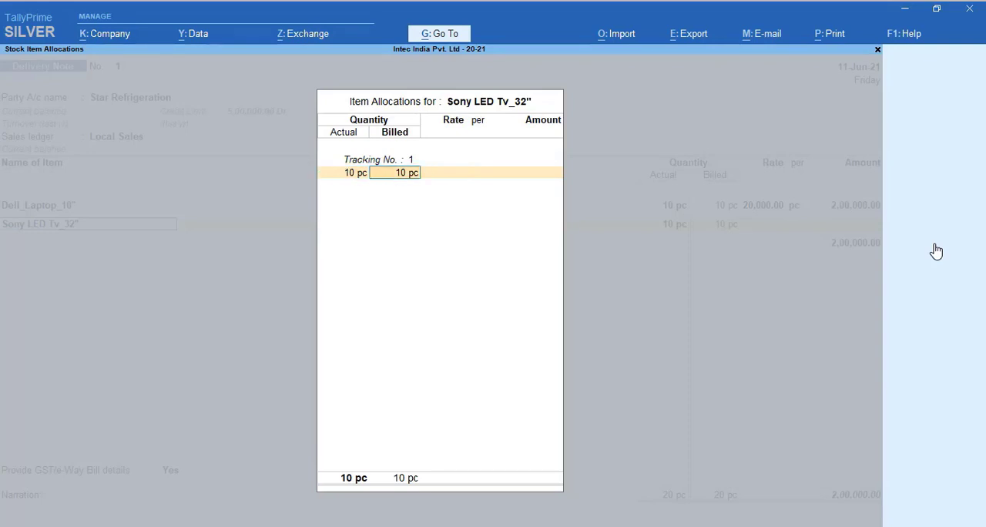
key(BackSpace)
key(Escape)
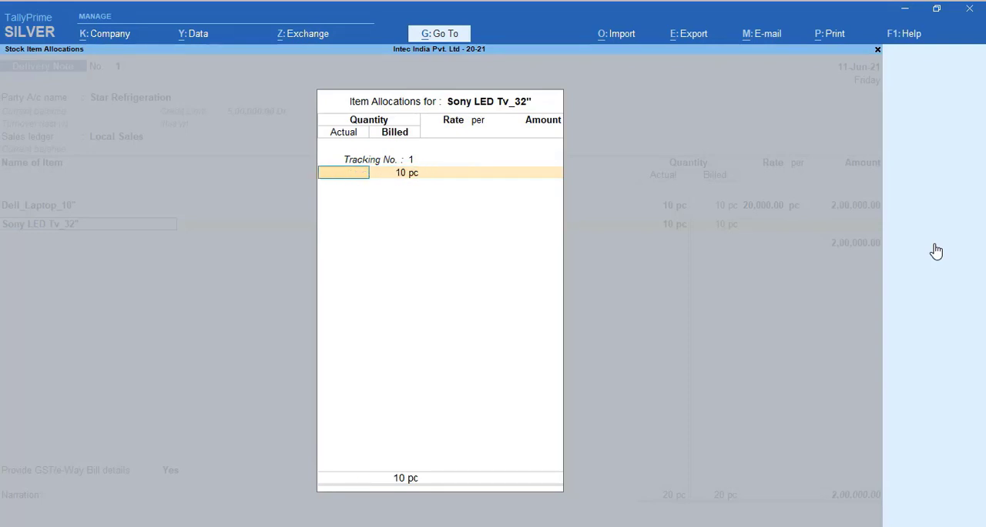
key(BackSpace)
key(Return)
text(10)
key(Return)
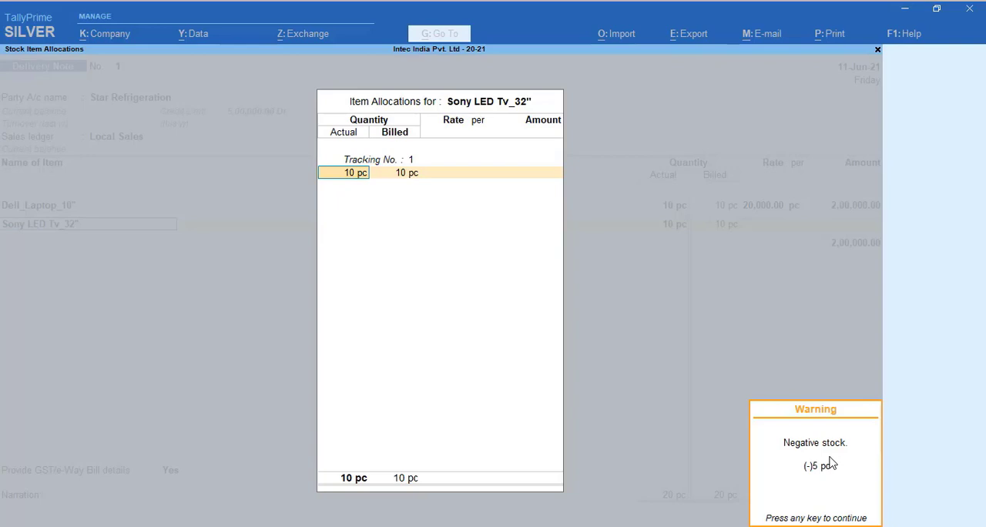
key(Return)
Set the actual and billed quantity of Sony LED Tv_32" to 5 pc at a rate of 30,000 per pc
key(BackSpace)
text(5)
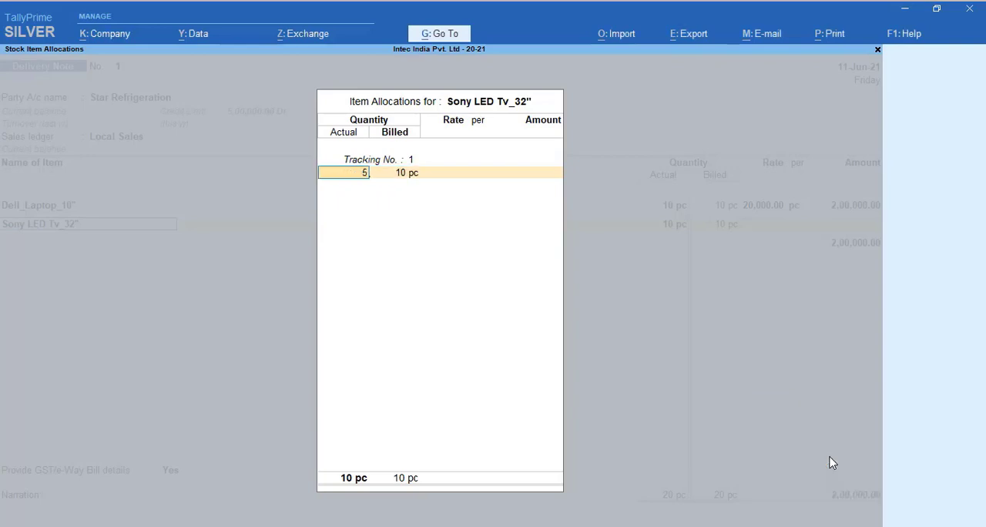
key(Return)
text(5)
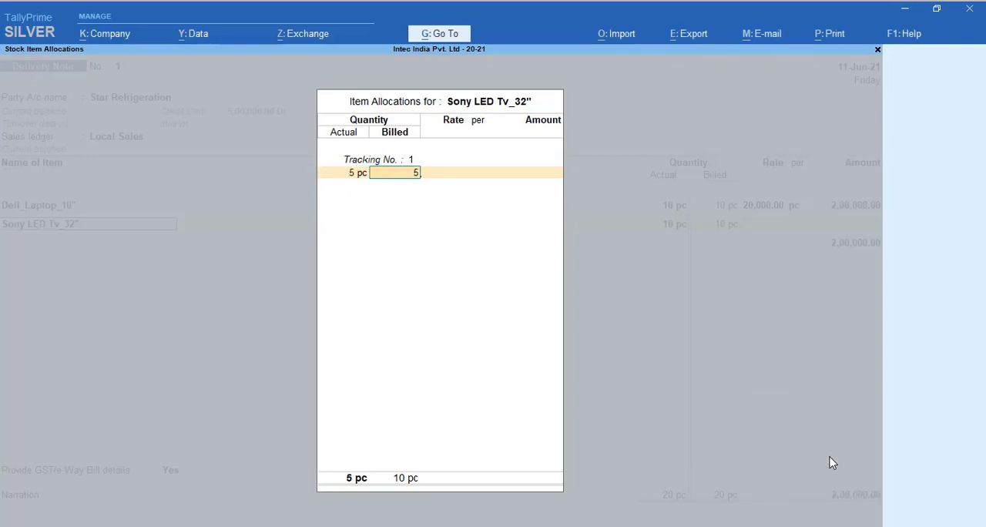
key(Return)
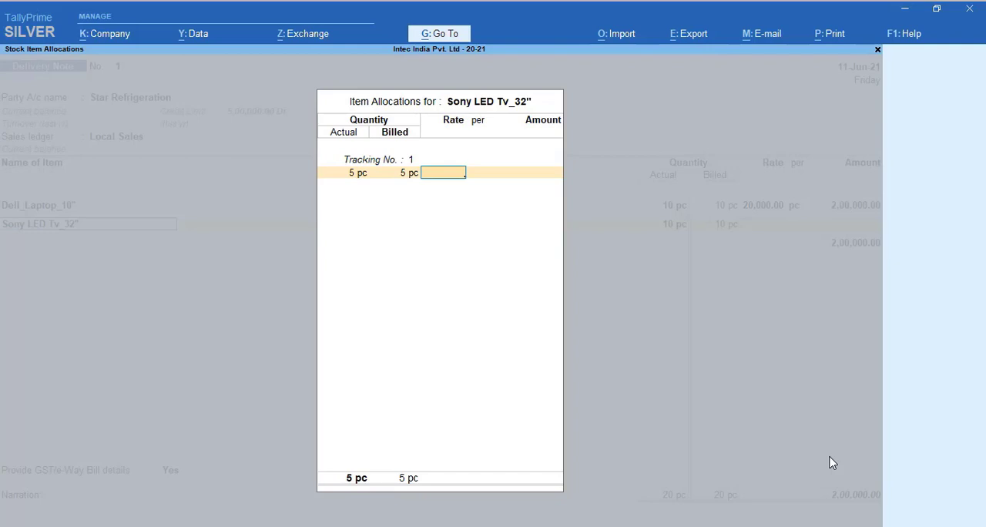
text(30000)
key(Return)
key(Return)
key(Return)
key(Return)
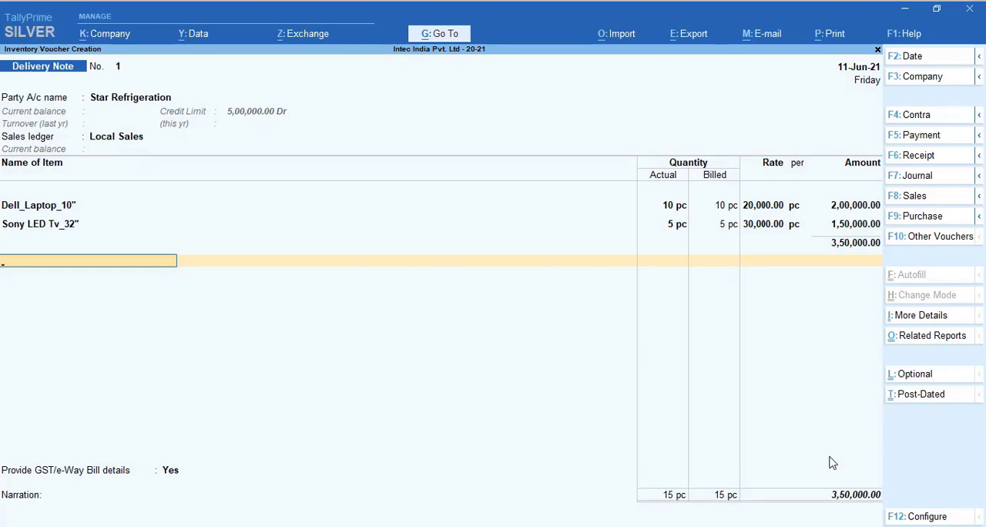
End the item list, set Provide GST/e-Way Bill details to No, and save the delivery note without a narration
key(Return)
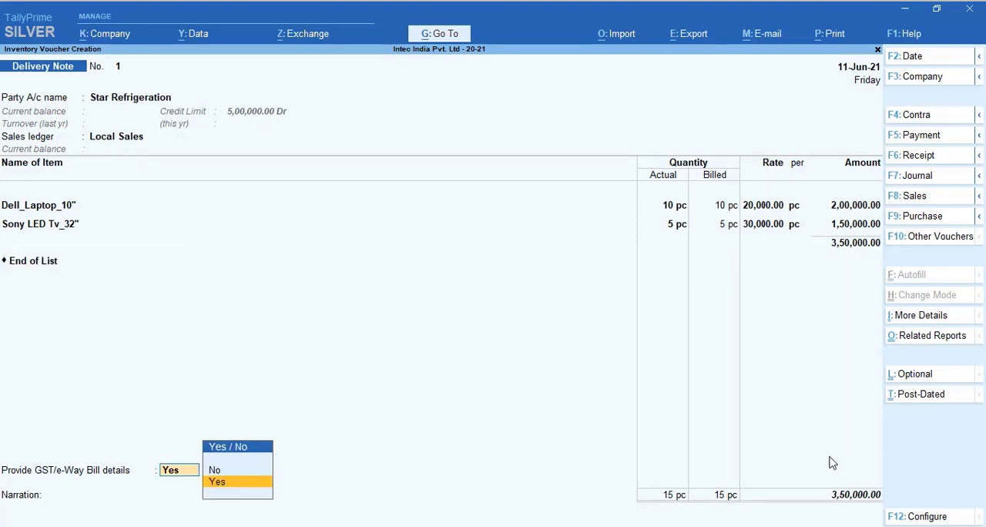
key(Up)
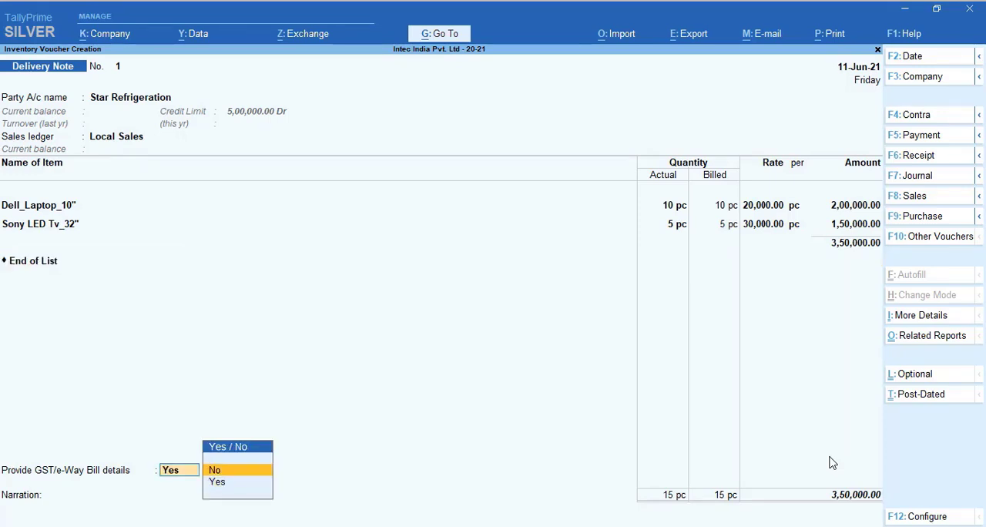
key(Return)
key(Return)
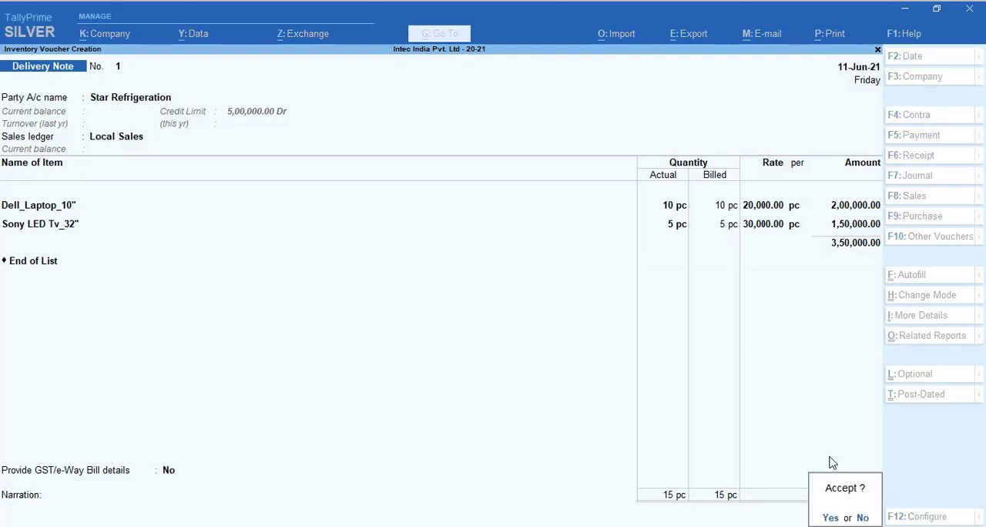
key(Return)
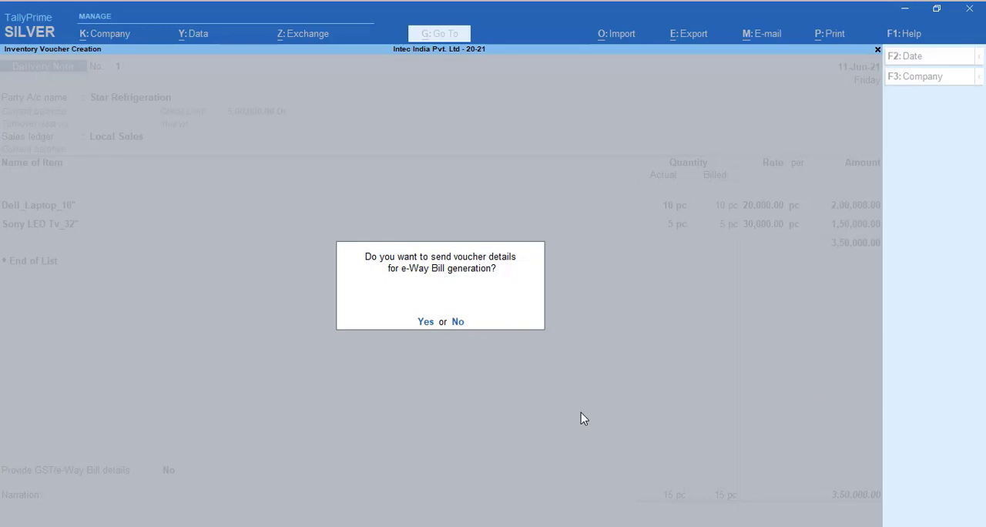
key(y)
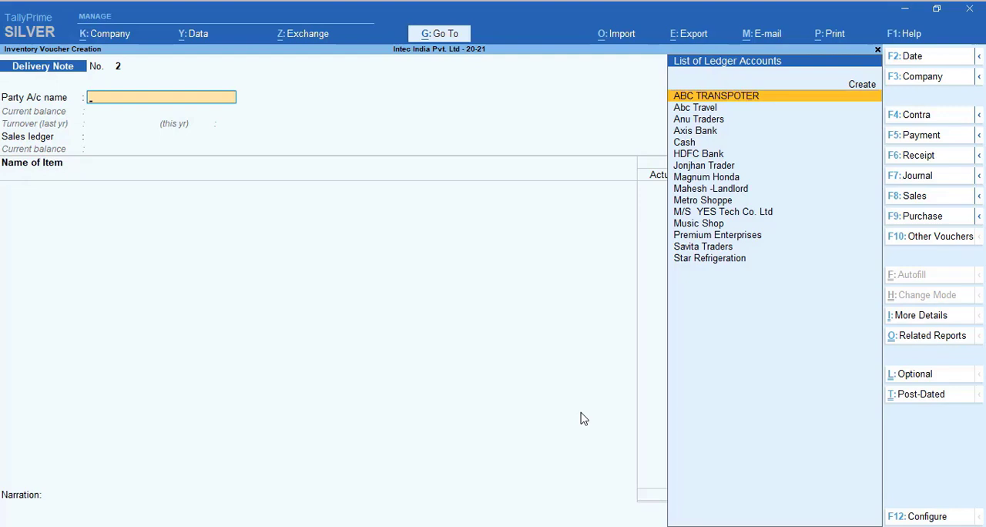
Leave voucher creation, open the Stock Summary item-wise, and review the closing quantity, rate and value of each item
key(Escape)
key(Up)
key(Up)
key(Up)
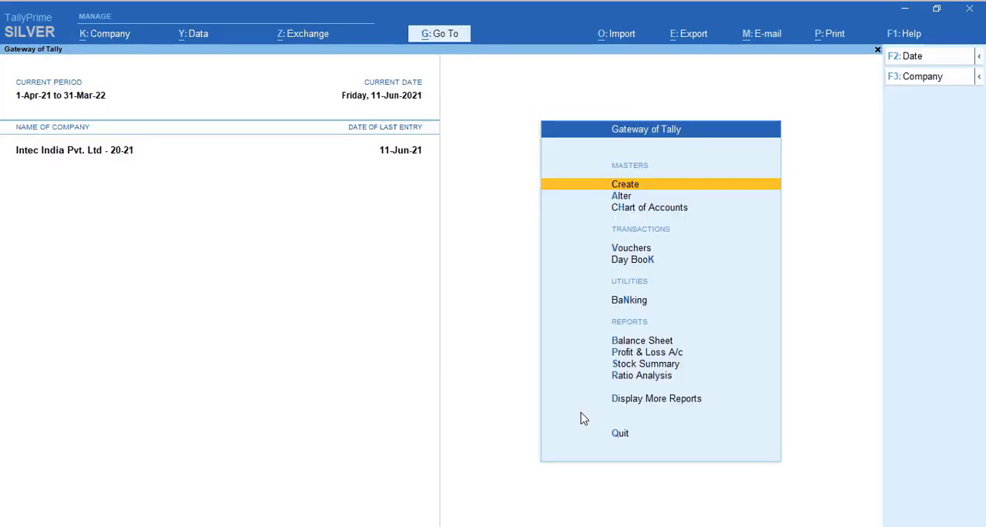
key(s)
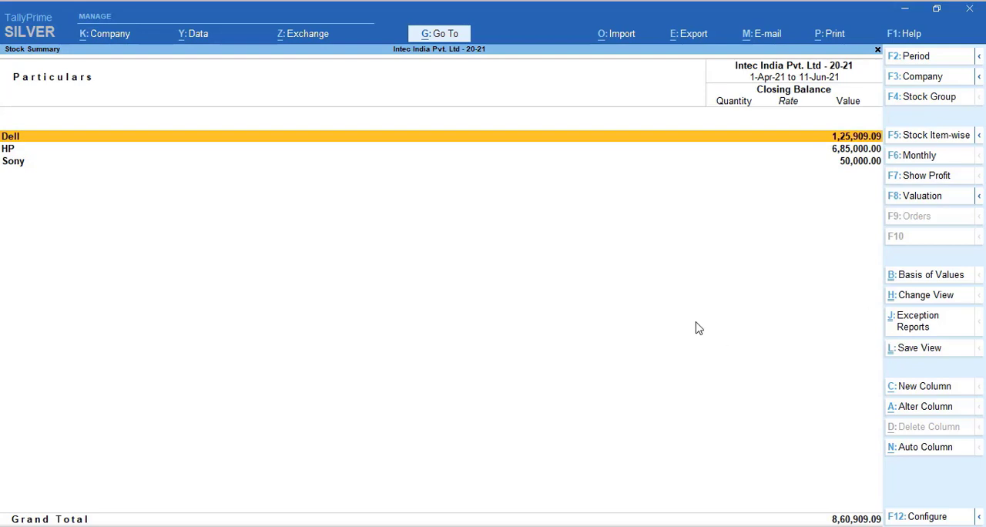
click(948, 145)
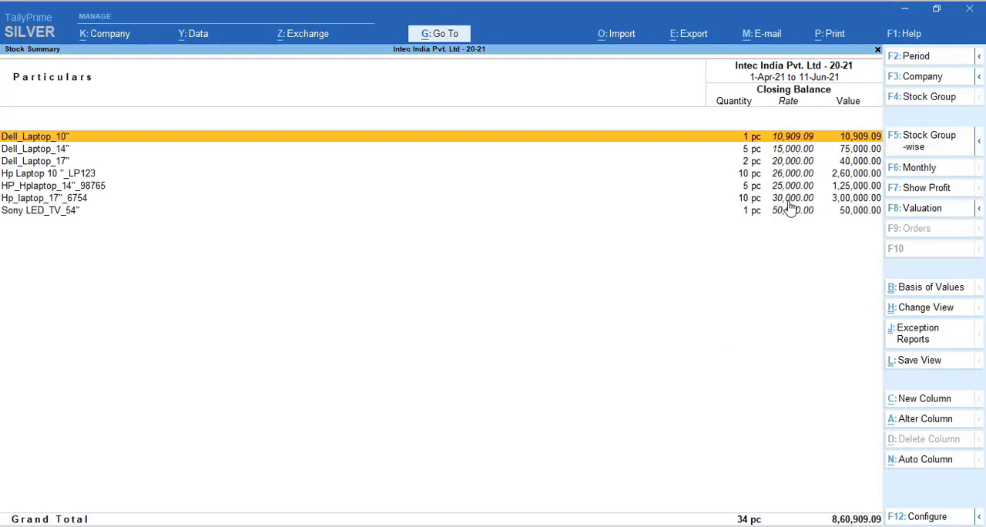
key(Down)
key(Down)
key(Down)
key(Down)
key(Down)
key(Down)
key(Up)
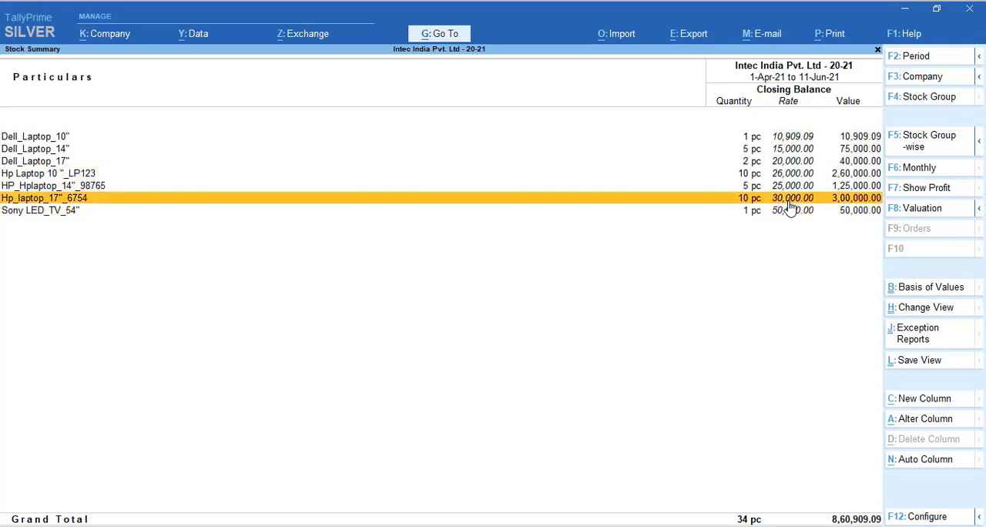
key(Up)
key(Up)
key(Up)
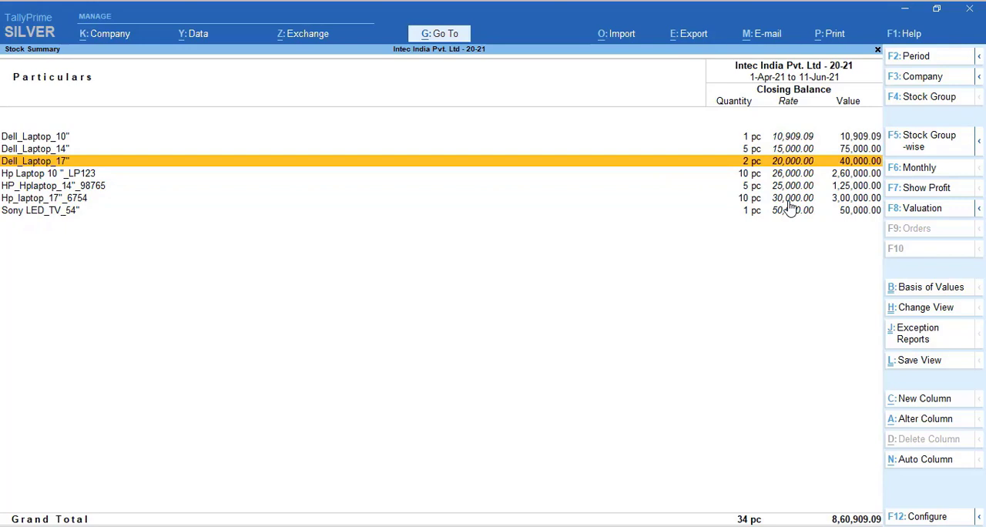
Open the Stock Summary configuration, turn on Show Alternate Units and switch it back to No
key(F12)
key(Down)
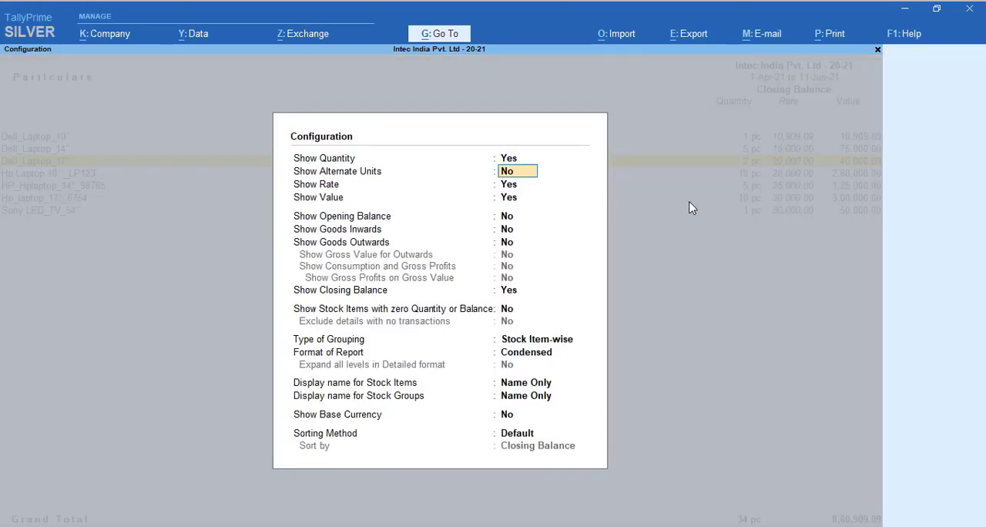
text(y)
key(Return)
key(Return)
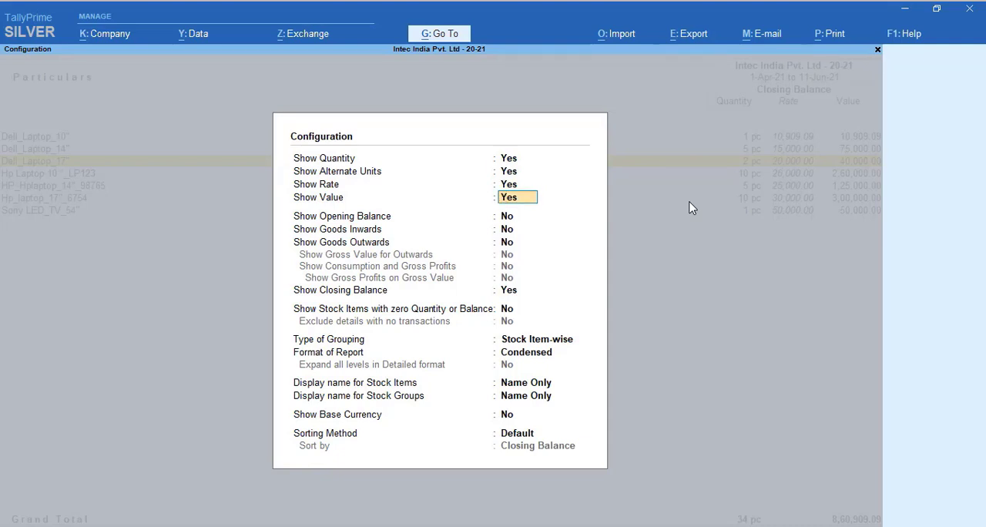
key(Up)
key(Up)
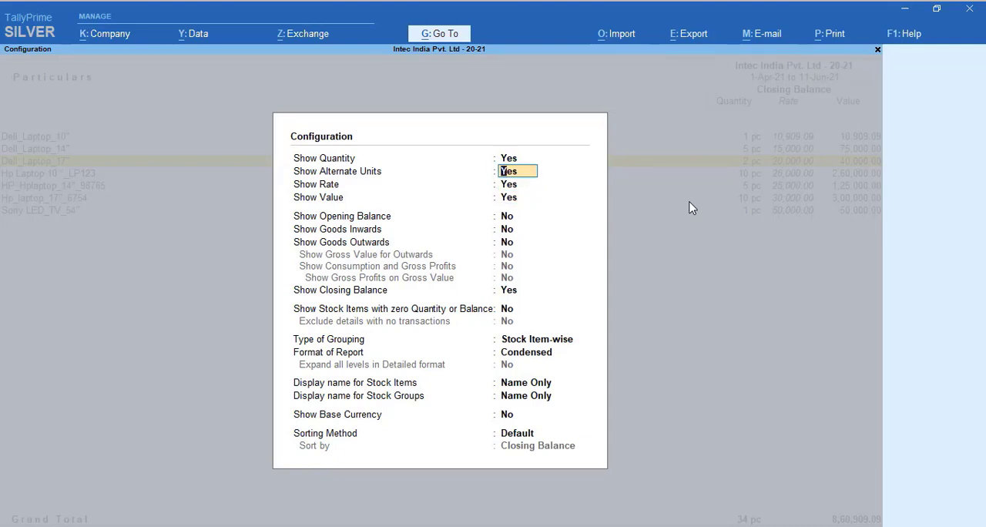
text(n)
key(Return)
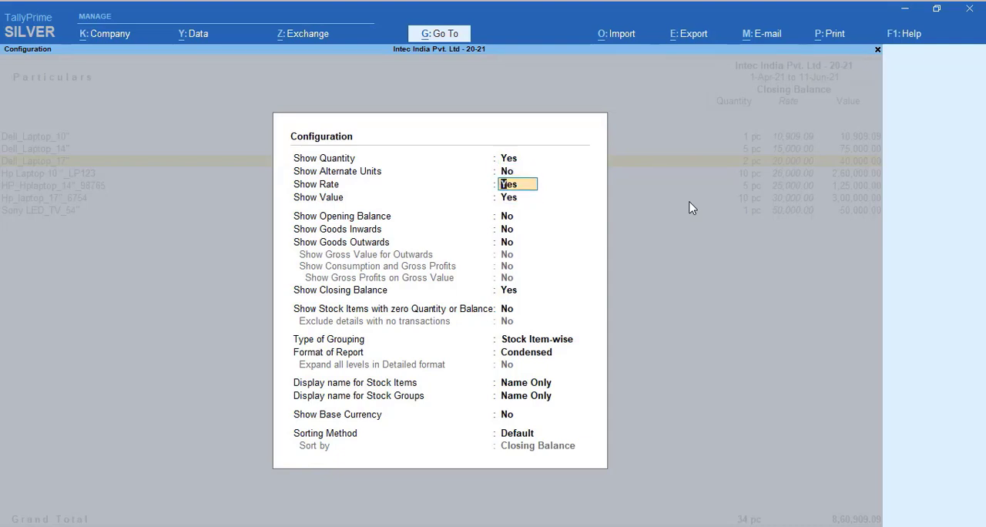
Show the opening balance, goods inwards and goods outwards in the Stock Summary, and review the Dell_Laptop_10" line
key(Return)
key(Return)
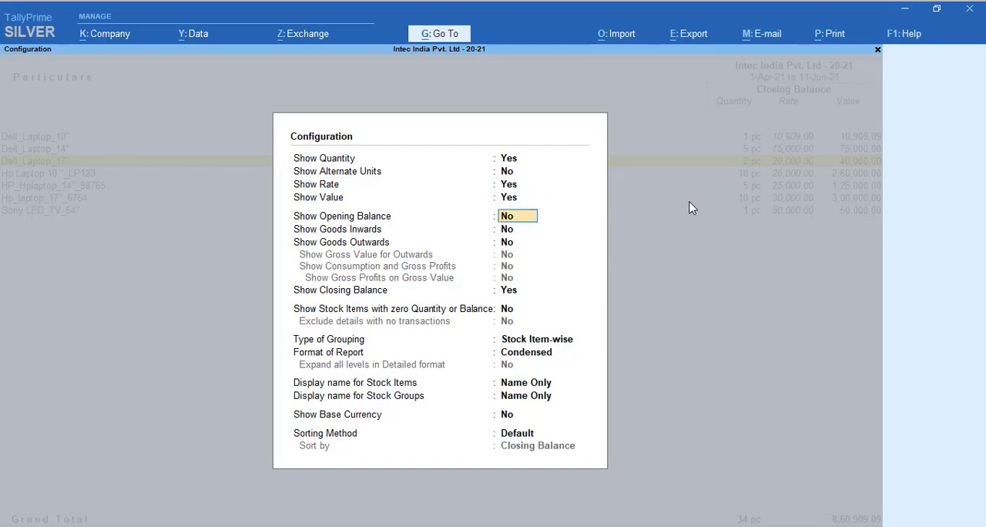
text(y)
key(Return)
text(y)
key(Return)
text(y)
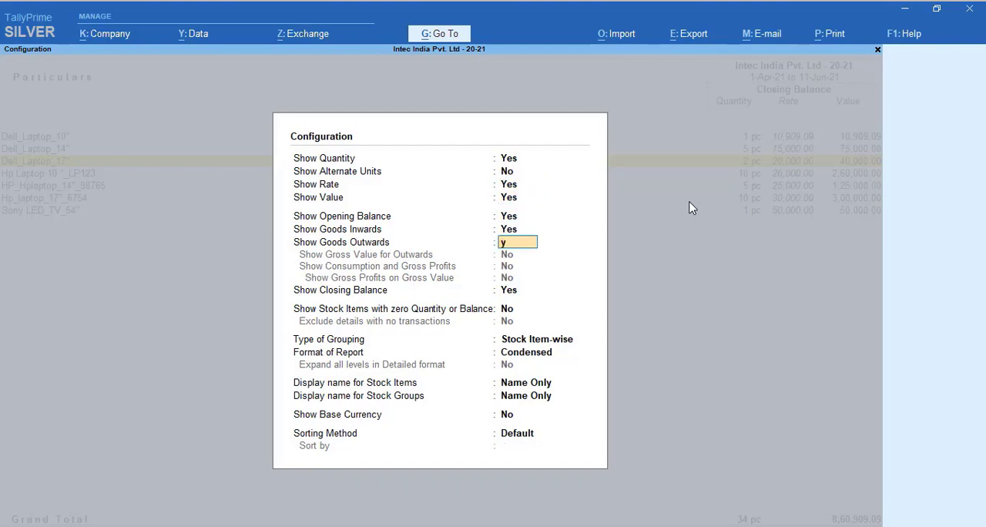
key(Return)
text(n)
key(Return)
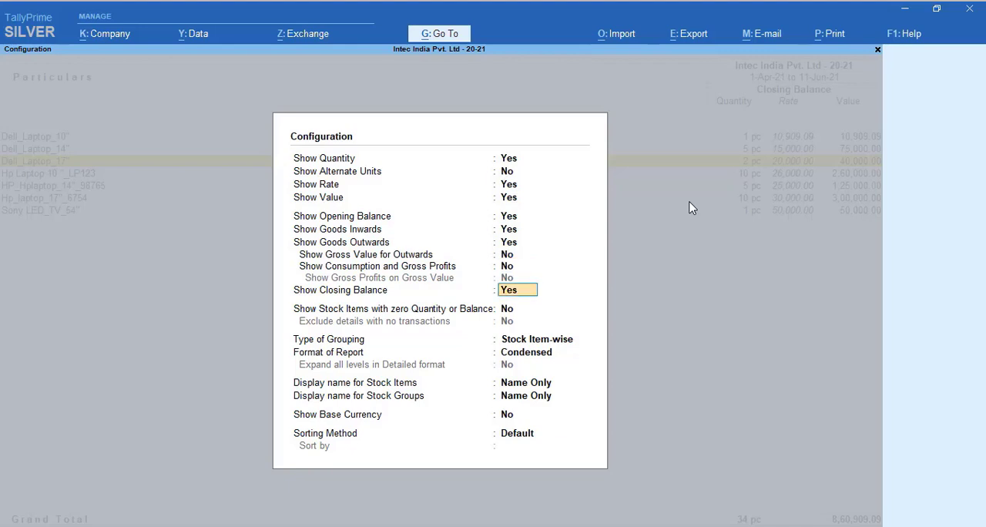
key(Return)
key(Return)
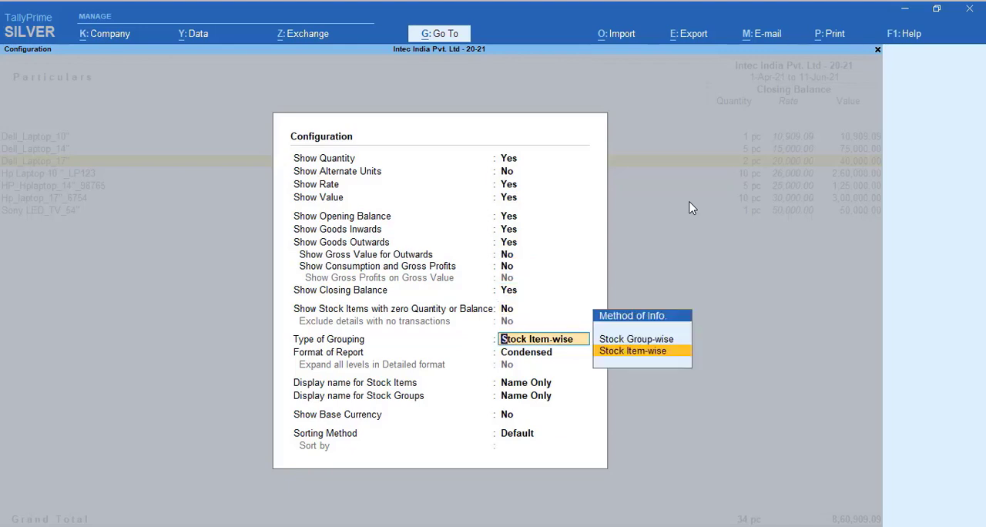
key(ctrl+a)
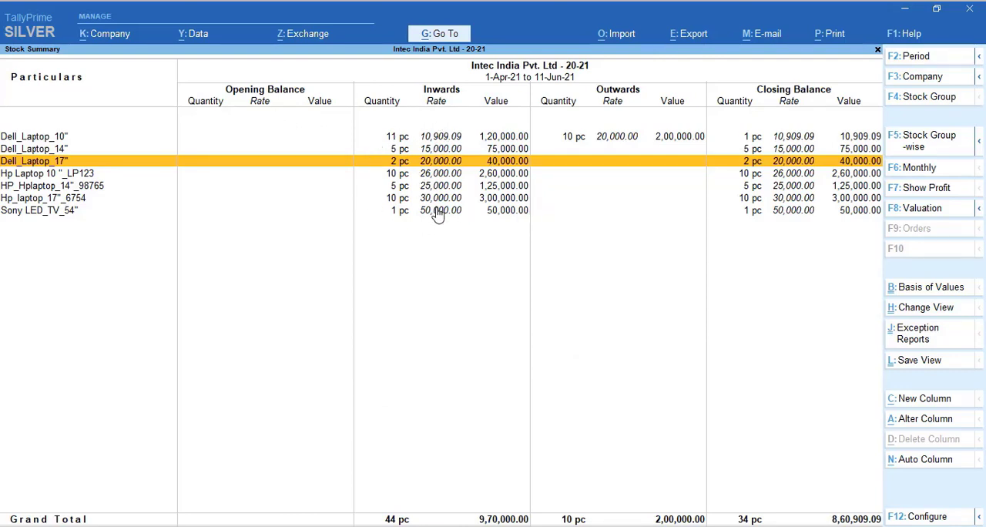
click(275, 138)
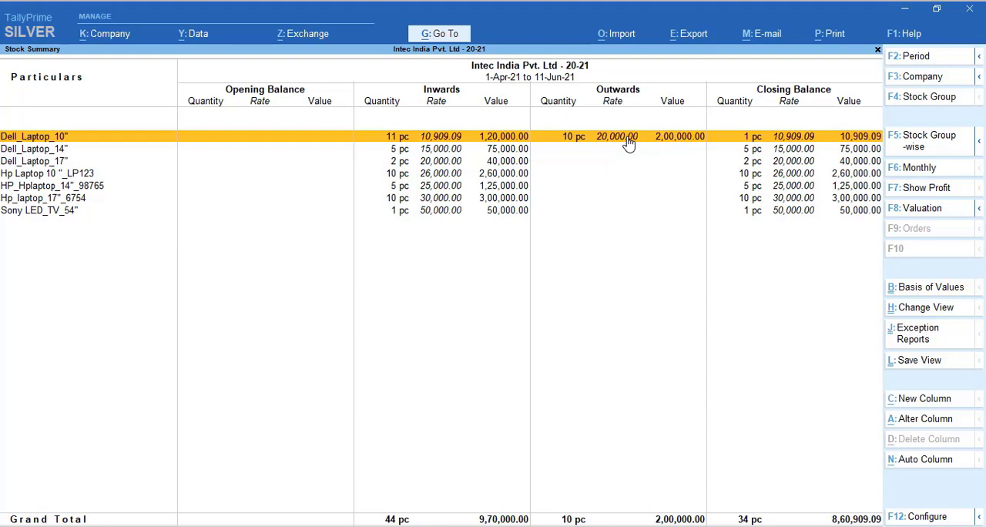
Include stock items with zero quantity or balance in the report, and review the Sony LED Tv_32" line
key(F12)
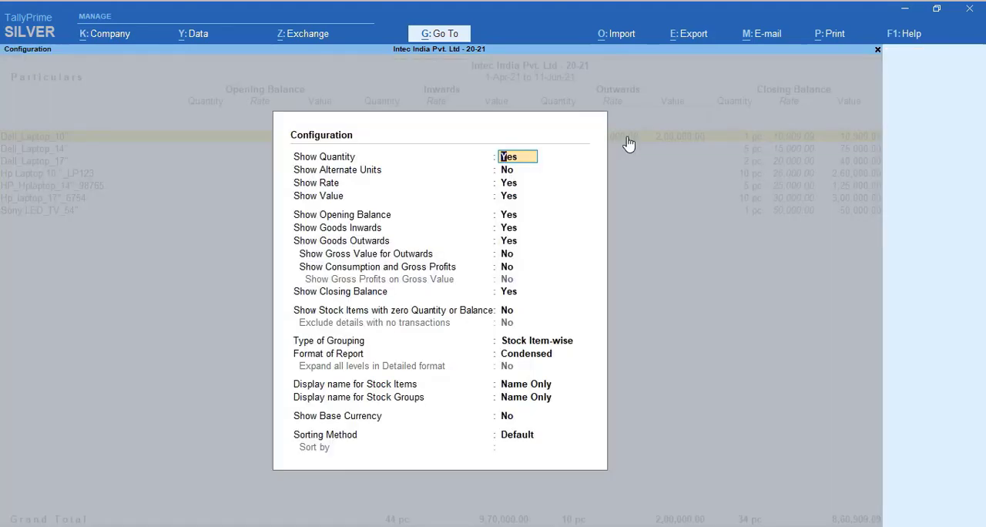
click(513, 316)
key(y)
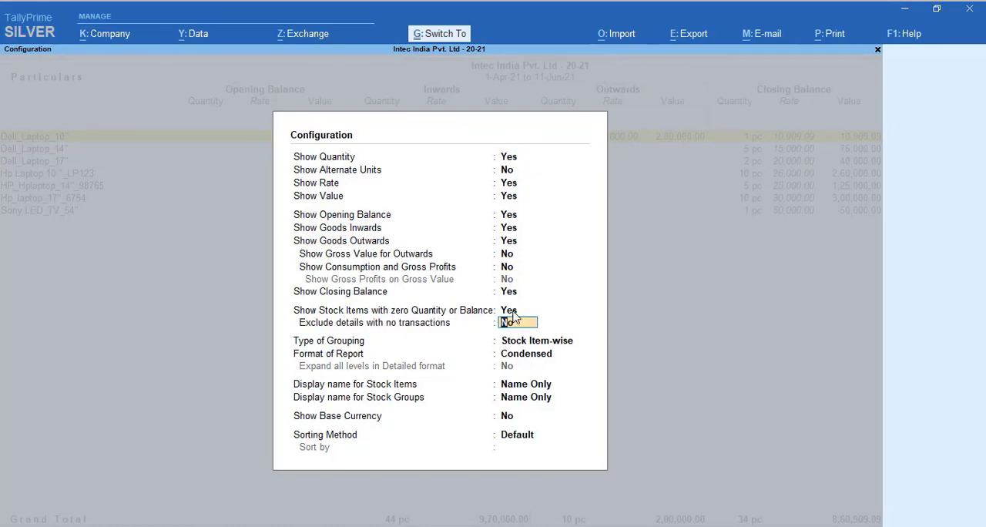
key(ctrl+a)
key(Down)
key(Down)
key(Down)
key(Down)
key(Down)
key(Down)
key(Down)
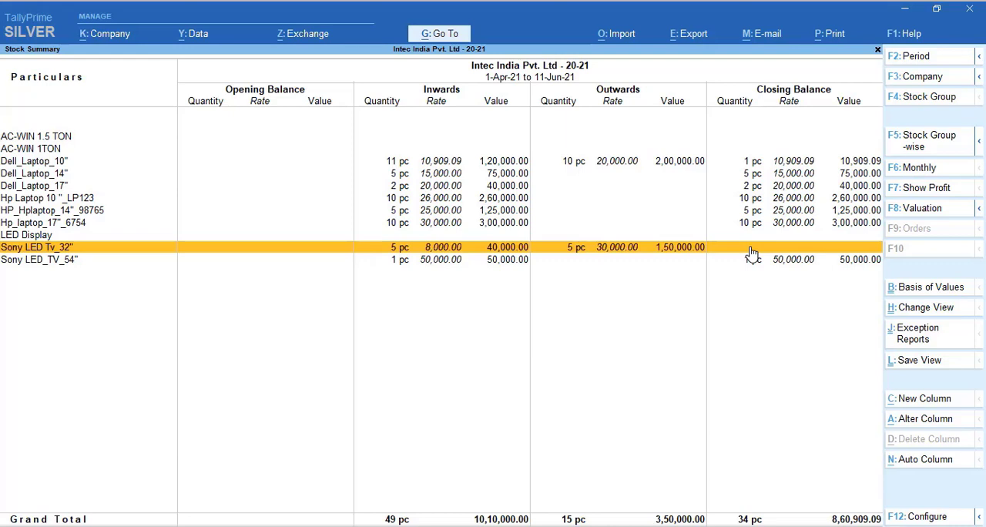
key(Down)
key(Up)
Expand the Stock Summary to its detailed view, examine the batch lines under the HP laptops, and return to the Gateway of Tally
key(alt+F1)
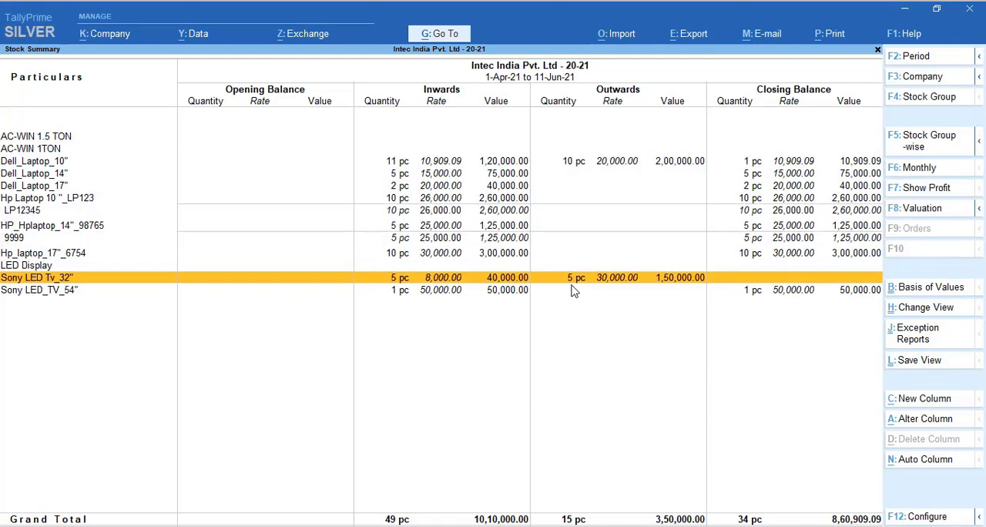
key(Up)
key(Up)
key(Up)
key(Up)
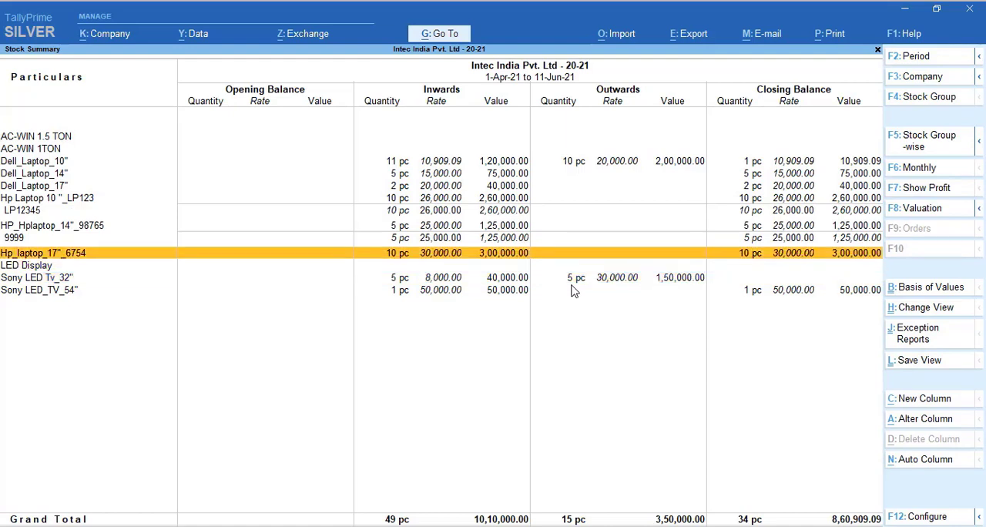
key(Down)
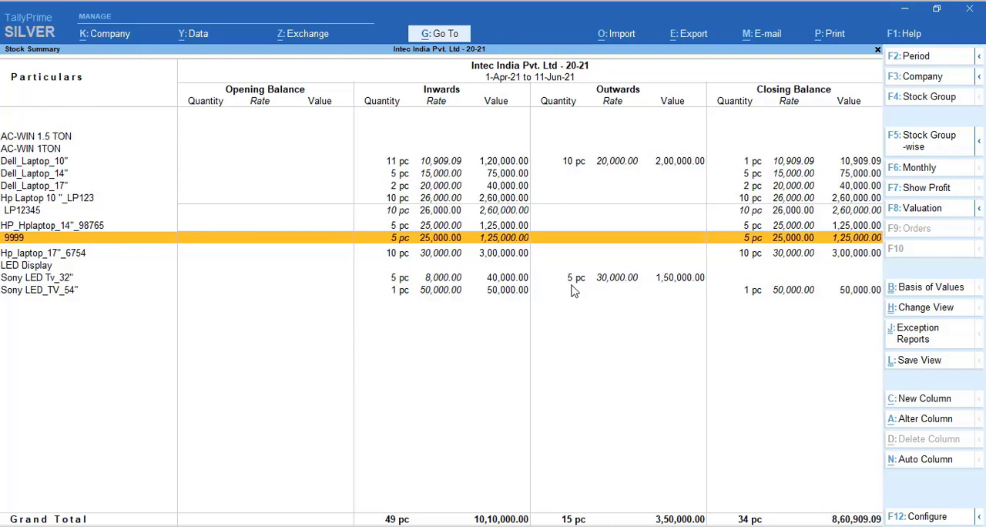
key(Up)
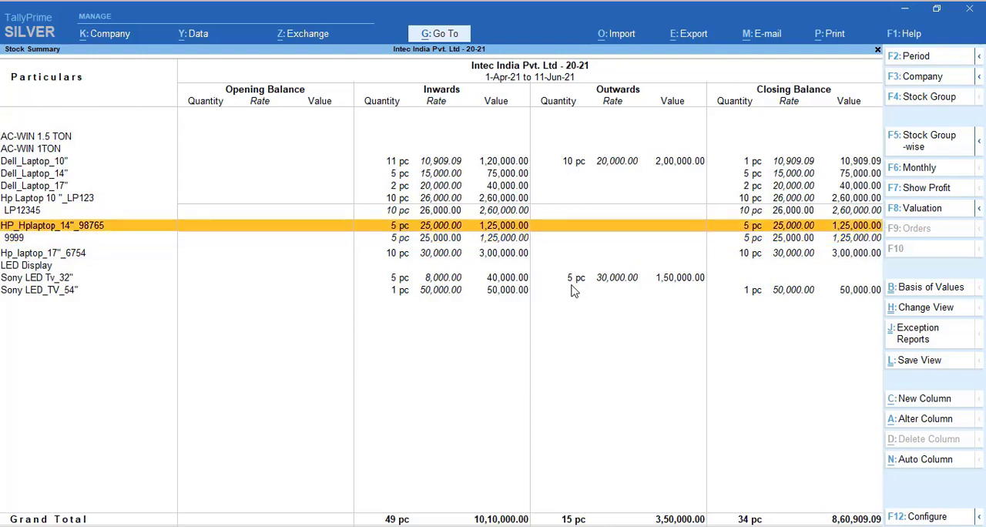
key(Down)
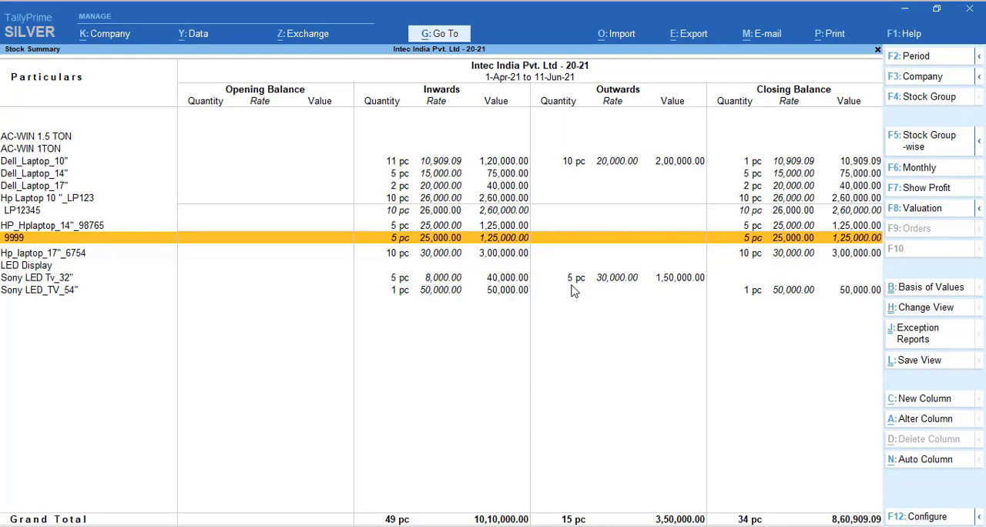
key(Down)
key(Up)
key(Escape)
key(Escape)
key(Escape)
key(Escape)
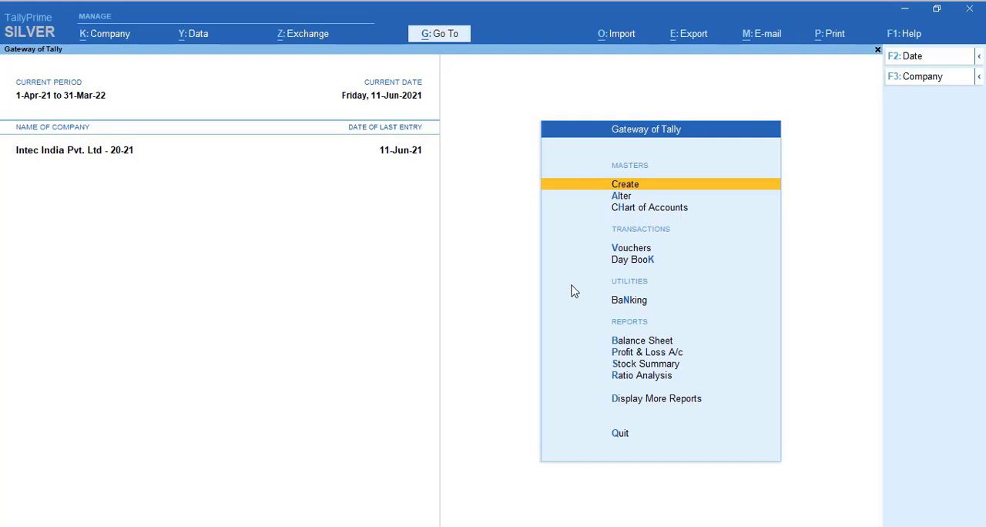
Open the Star Refrigeration ledger from the account books, check it for voucher entries, and return to the Gateway of Tally
key(d)
text(a)
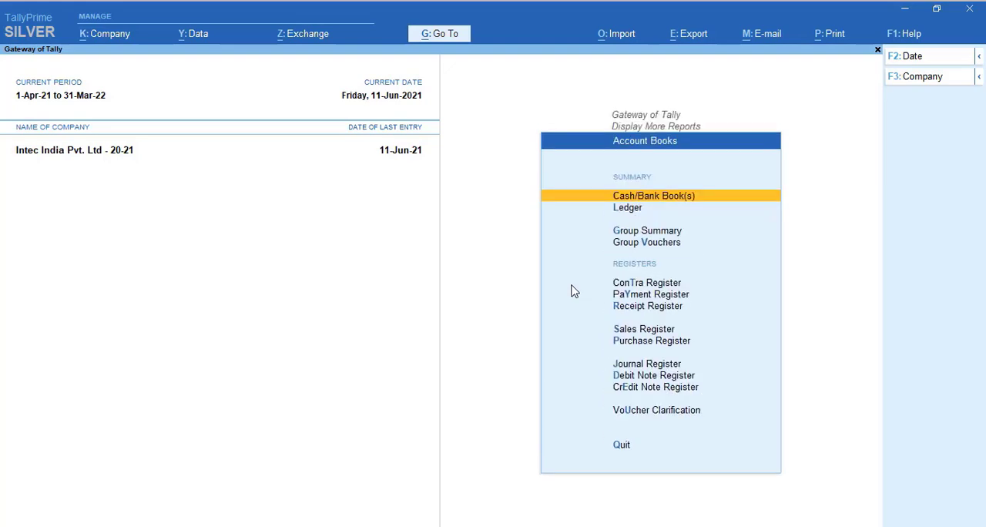
text(l)
text(Star)
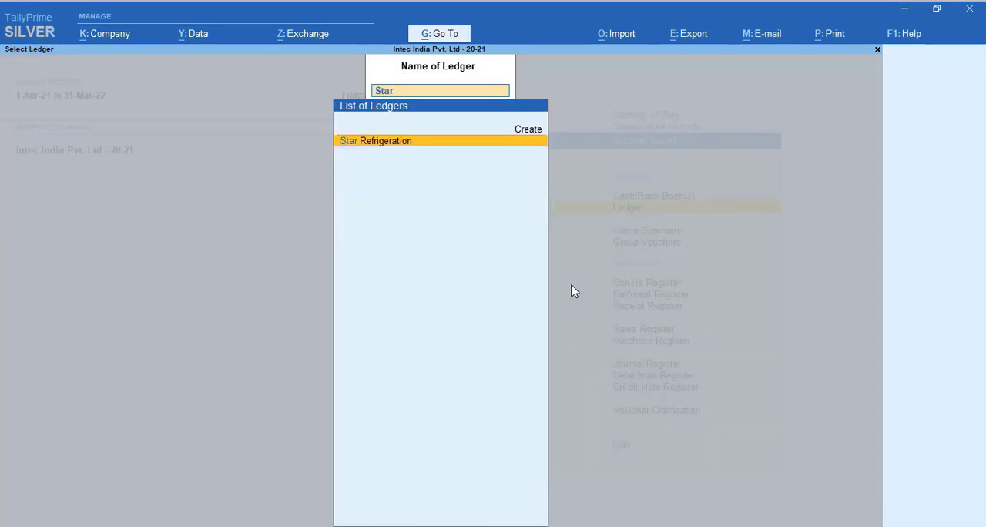
key(Return)
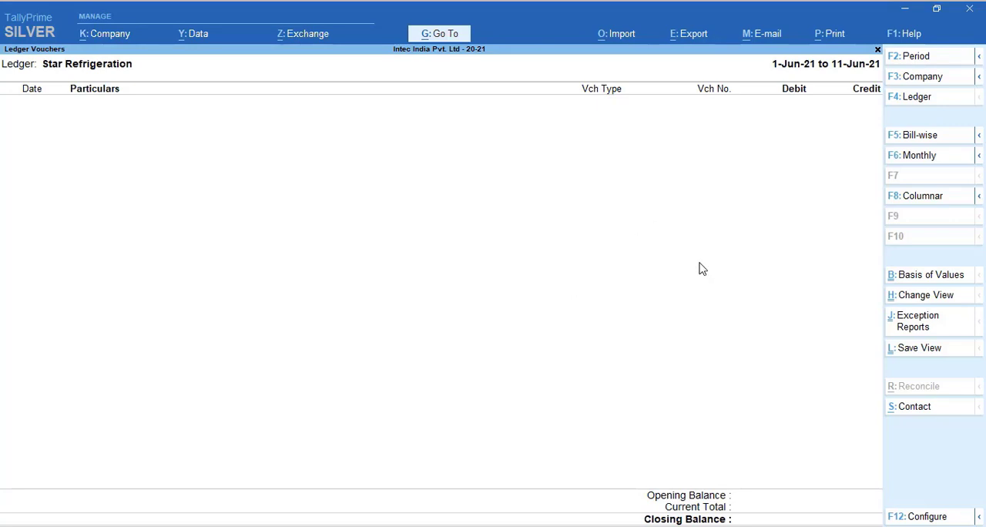
key(Escape)
key(Escape)
key(Escape)
key(Escape)
key(Escape)
key(Escape)
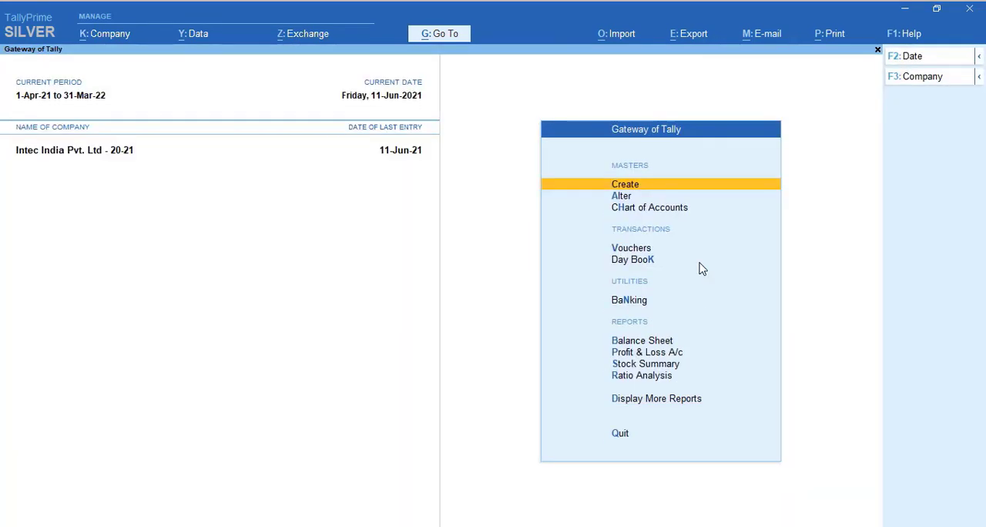
Start a new sales voucher and set its date to 12-6-2021
key(Down)
key(Down)
key(Down)
key(Return)
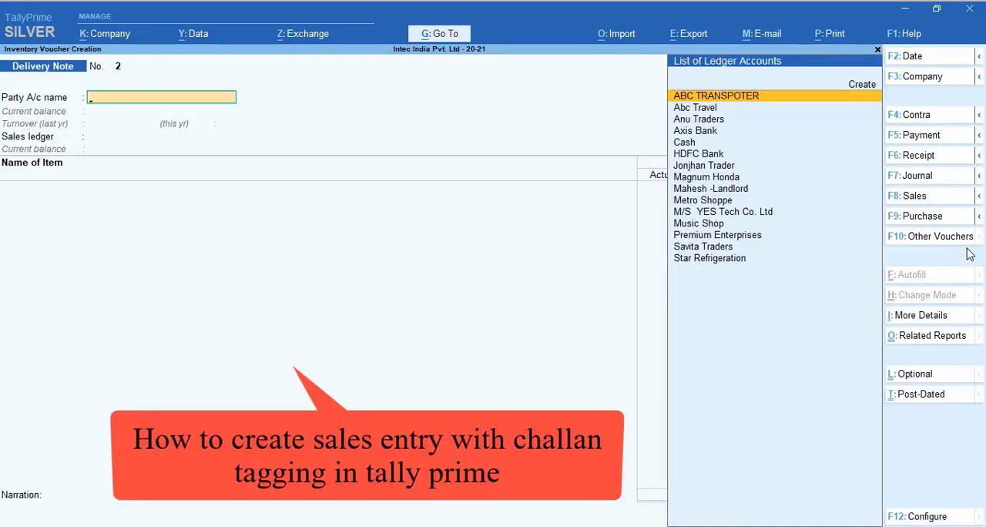
click(943, 204)
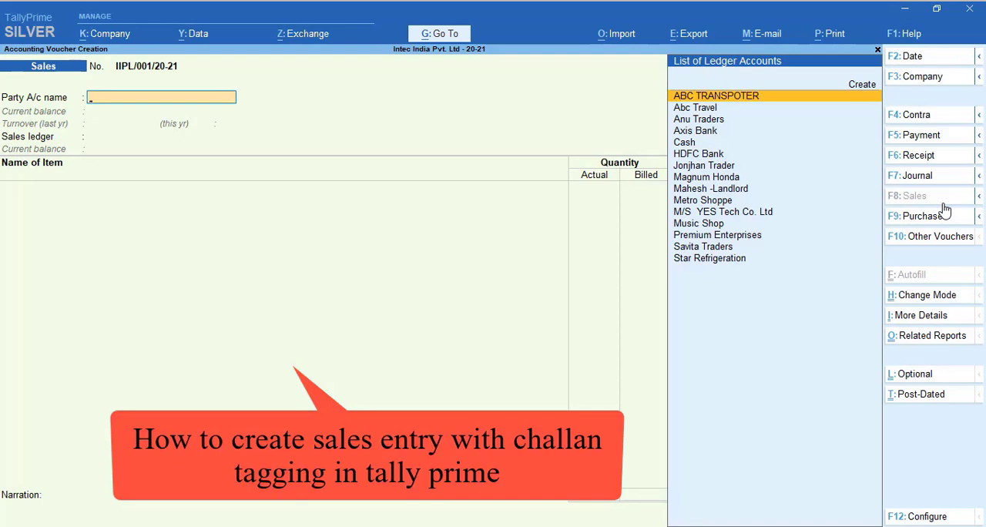
key(Down)
key(Down)
key(Down)
key(Down)
key(Down)
key(Down)
key(Down)
key(Down)
key(Down)
key(Down)
key(Down)
key(Down)
key(Down)
key(Down)
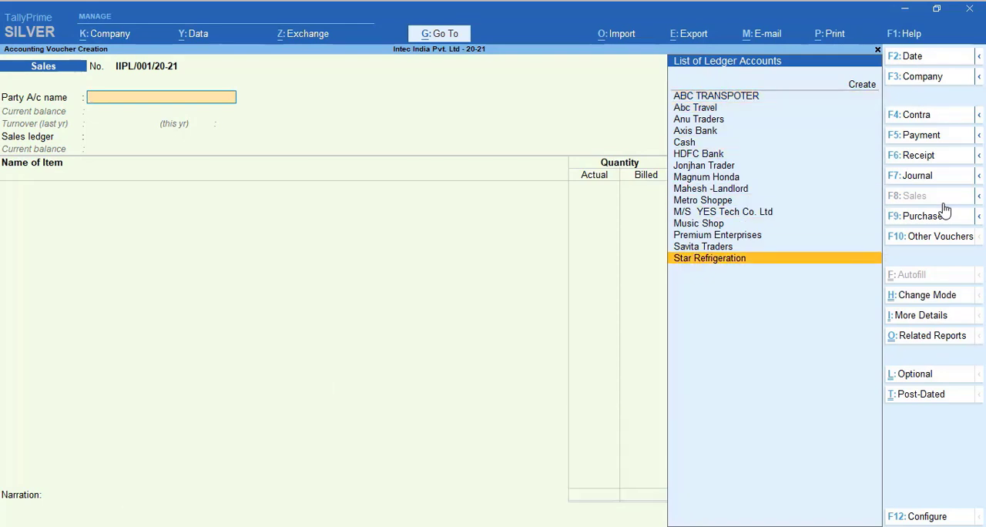
key(F2)
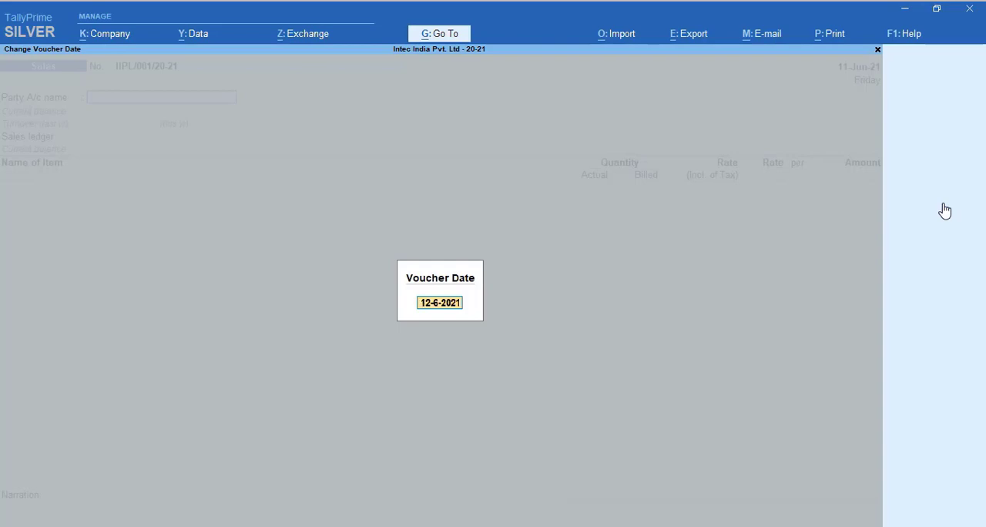
key(Return)
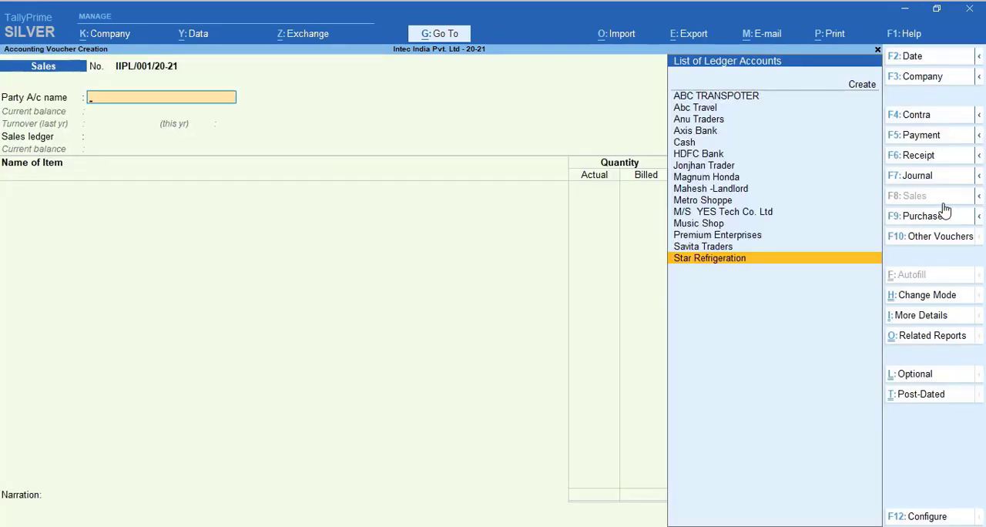
Choose Star Refrigeration as the party, link delivery note 1 of 11-Jun-21, and accept the dispatch and party details
key(Return)
key(Down)
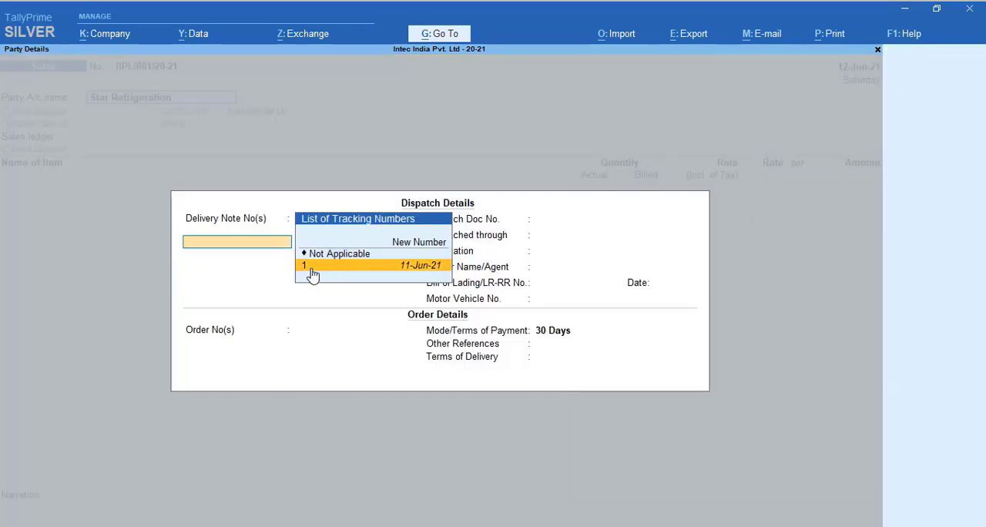
key(Return)
key(Return)
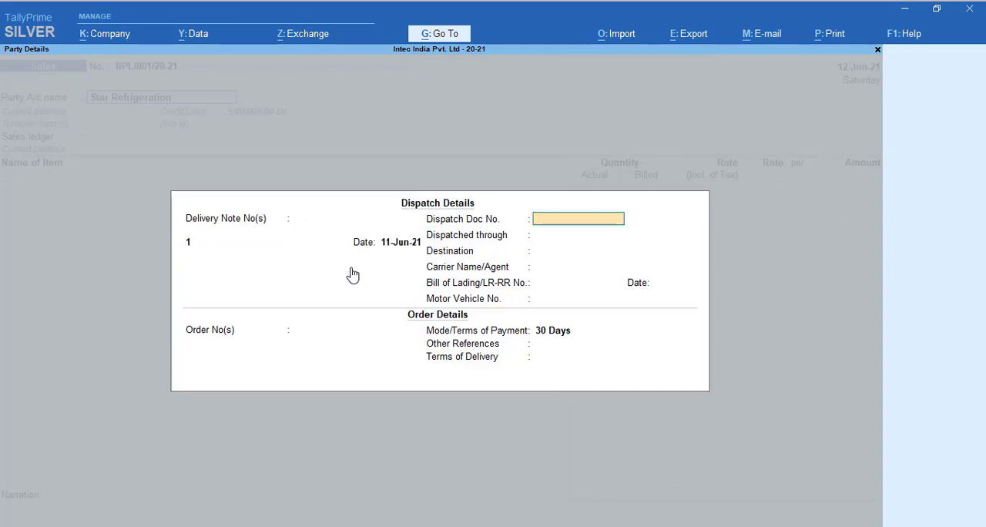
key(Return)
key(ctrl+a)
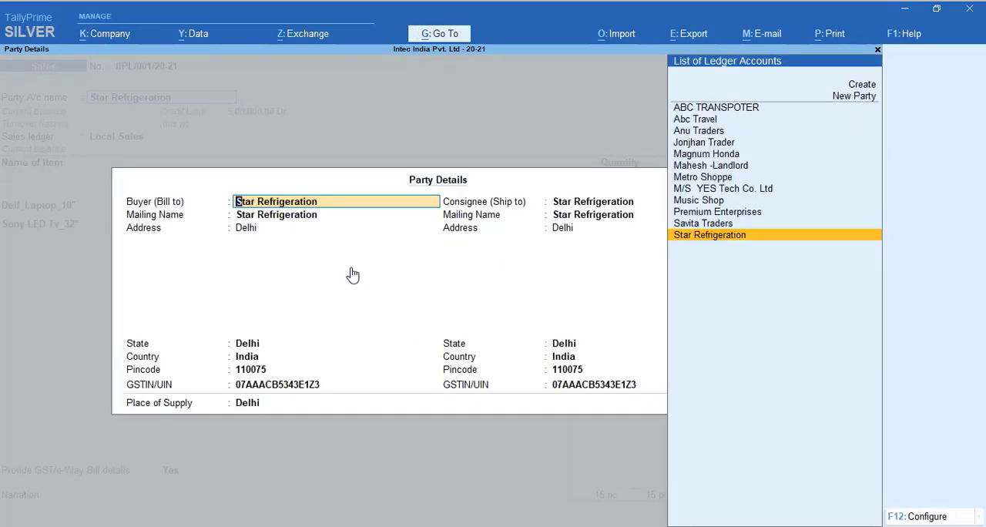
key(ctrl+a)
key(Return)
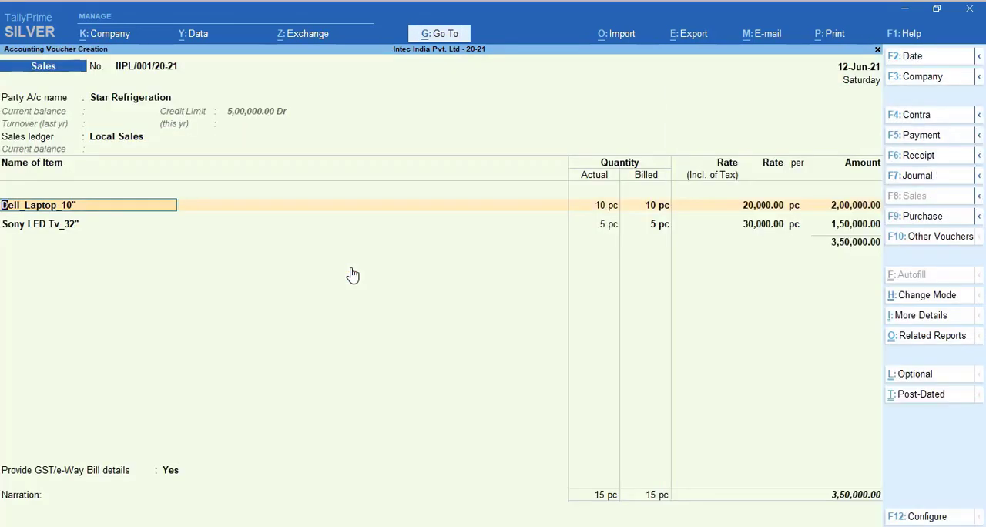
Check the item lines brought in from the delivery note and reconfirm Local Sales as the sales ledger
key(Return)
key(Return)
key(Return)
key(Return)
key(Return)
key(Return)
key(Return)
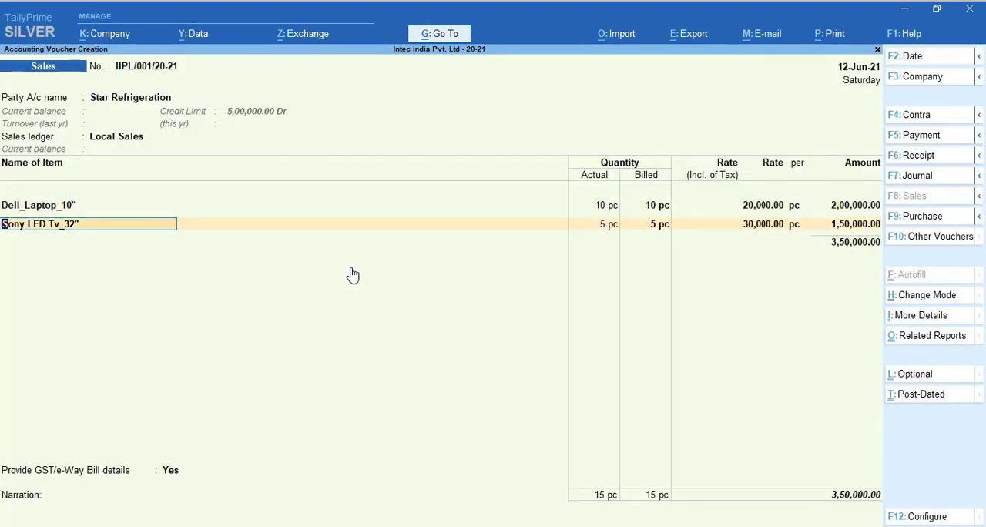
key(BackSpace)
key(BackSpace)
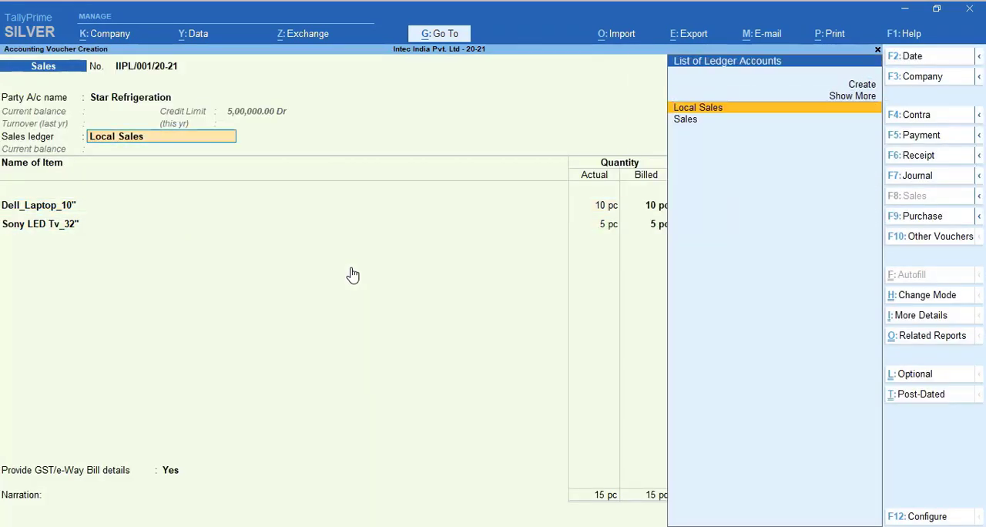
key(Return)
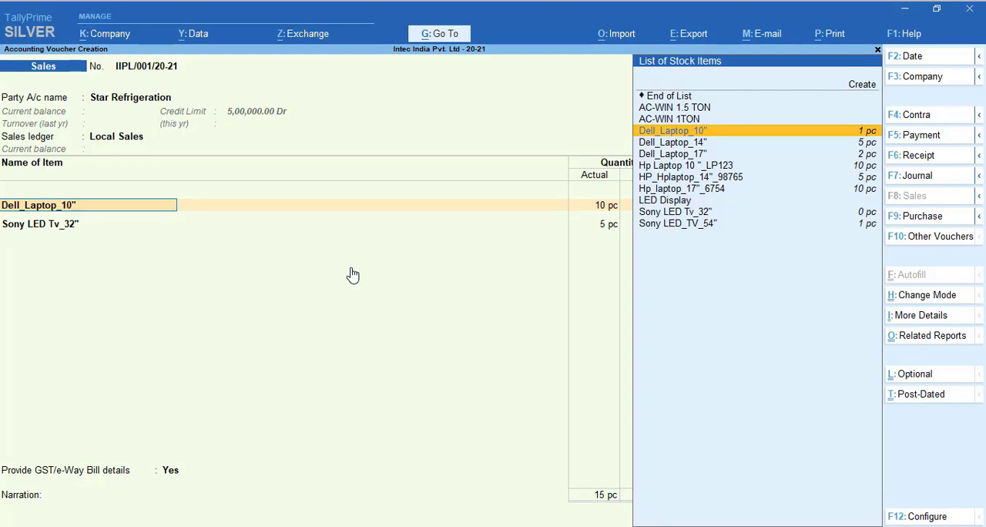
Accept the delivery note allocations for the Dell_Laptop_10" and Sony LED Tv_32" lines, keeping their quantities and rates, and finish the item list
key(Return)
key(Return)
key(Return)
key(Return)
key(Return)
key(Return)
key(Return)
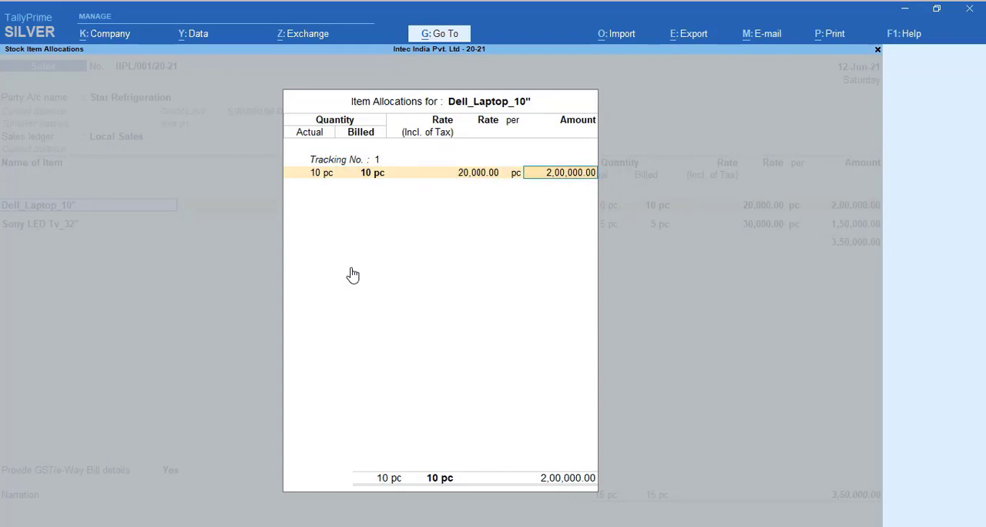
key(Return)
key(Return)
key(Return)
key(Return)
key(Return)
key(Return)
key(Return)
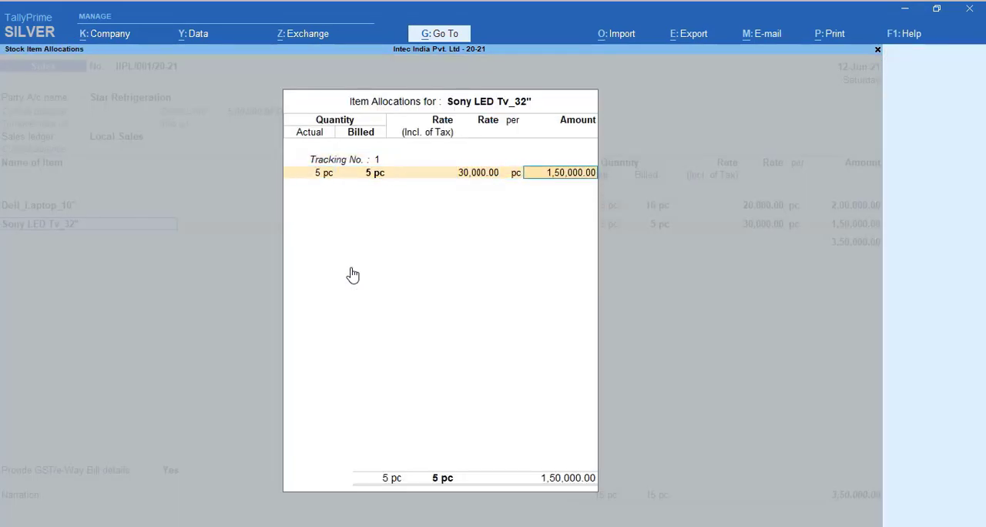
key(Return)
Set the option to provide GST/e-Way Bill details to No and leave the narration blank
key(Return)
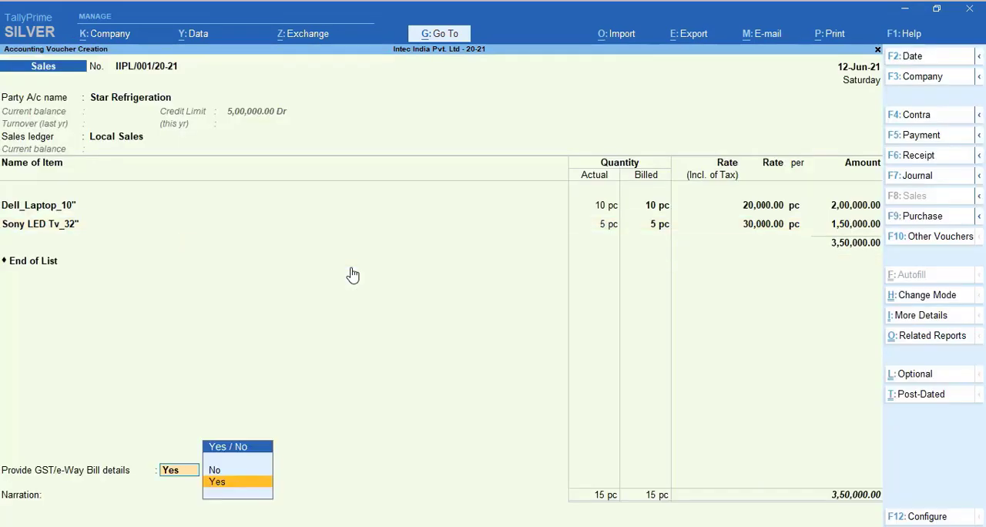
key(Up)
Accept the new bill reference IIPL/001/20-21 with 30 days' credit and save the sales voucher without sending e-Way Bill details
key(Return)
key(Return)
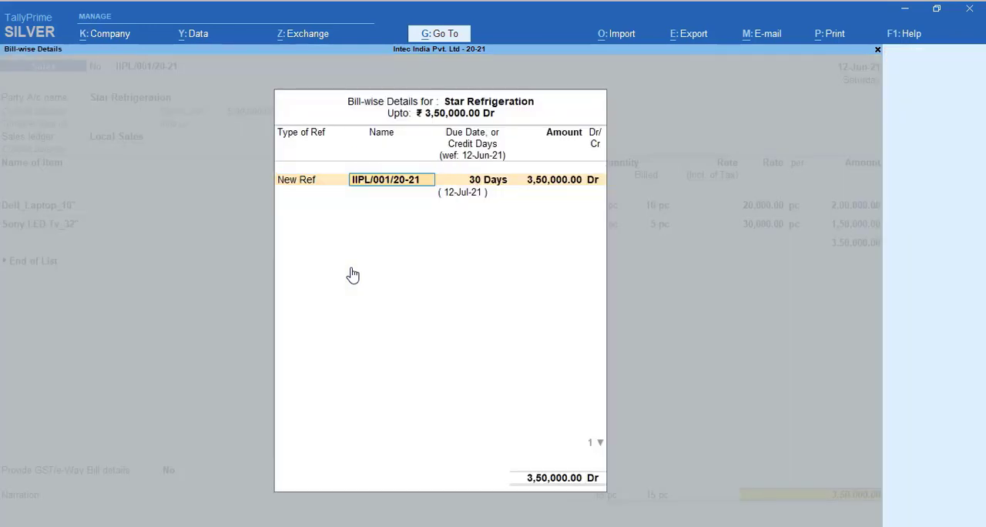
key(Return)
key(Return)
key(Return)
key(Return)
key(Return)
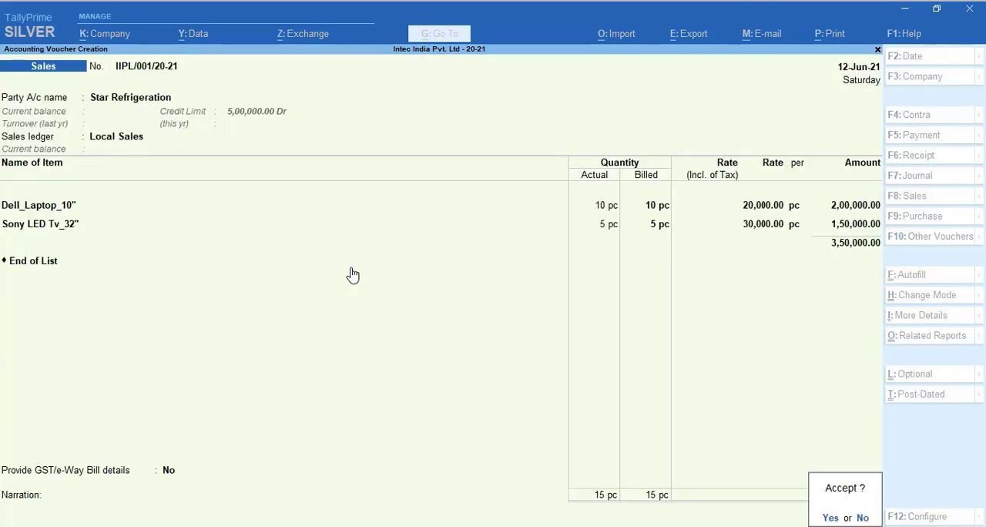
key(Return)
key(n)
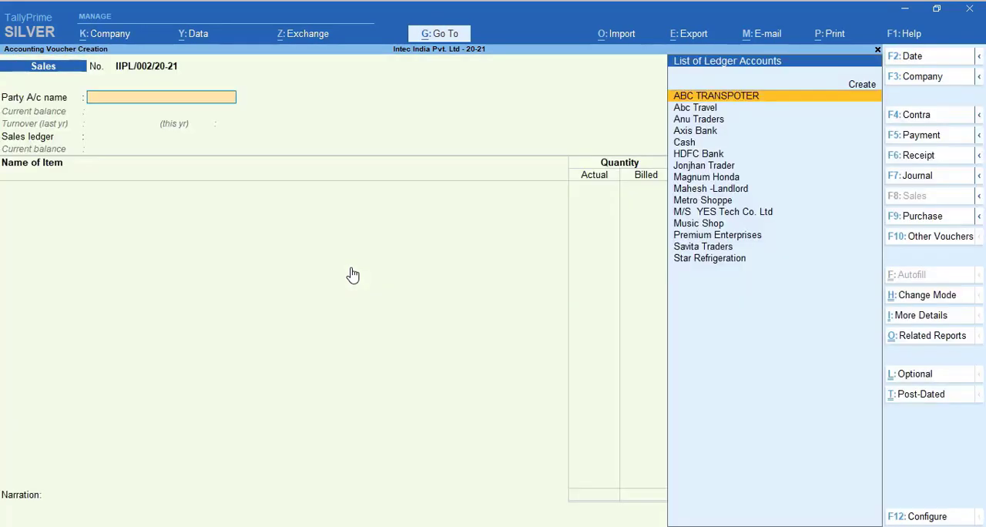
Reopen the saved Star Refrigeration sales voucher and add the CGST and SGST ledgers below the item lines with their calculated amounts
key(Page_Up)
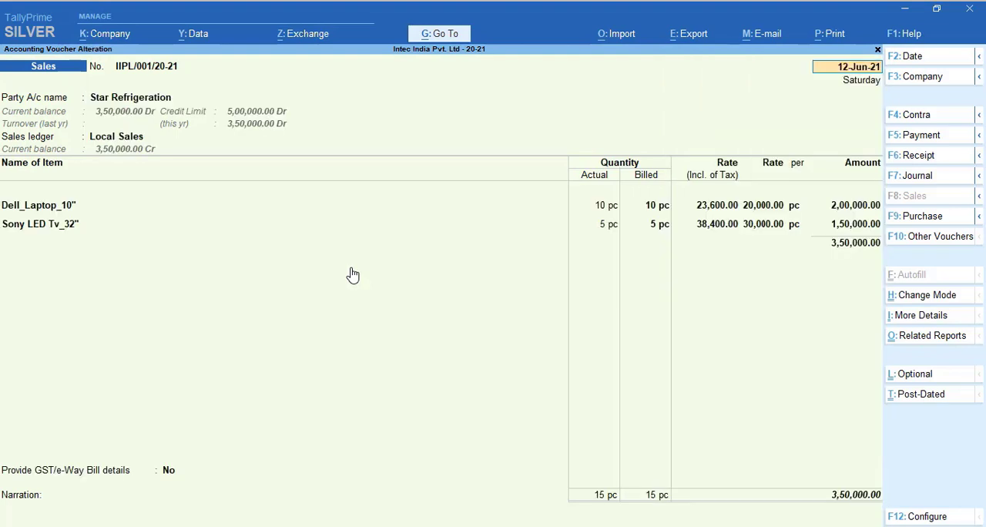
click(831, 267)
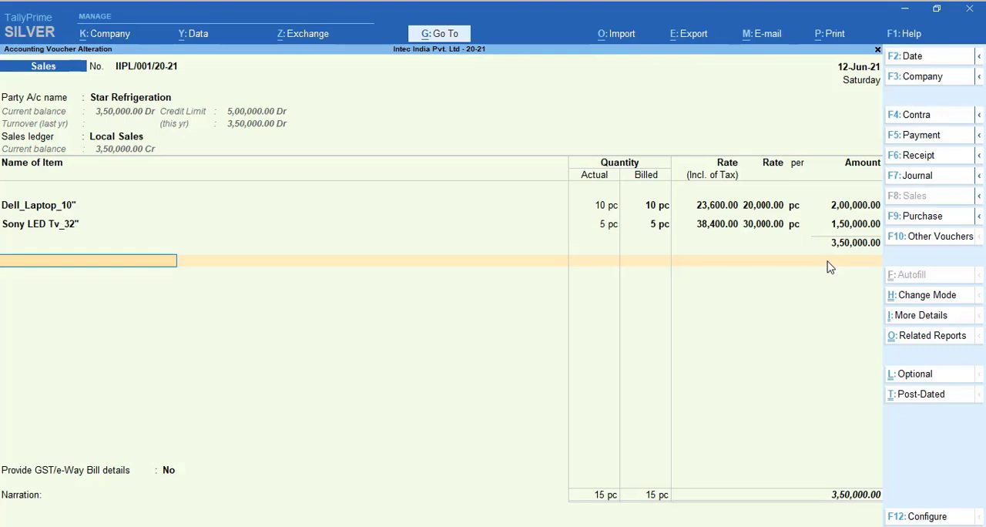
text(cg)
key(Return)
key(Return)
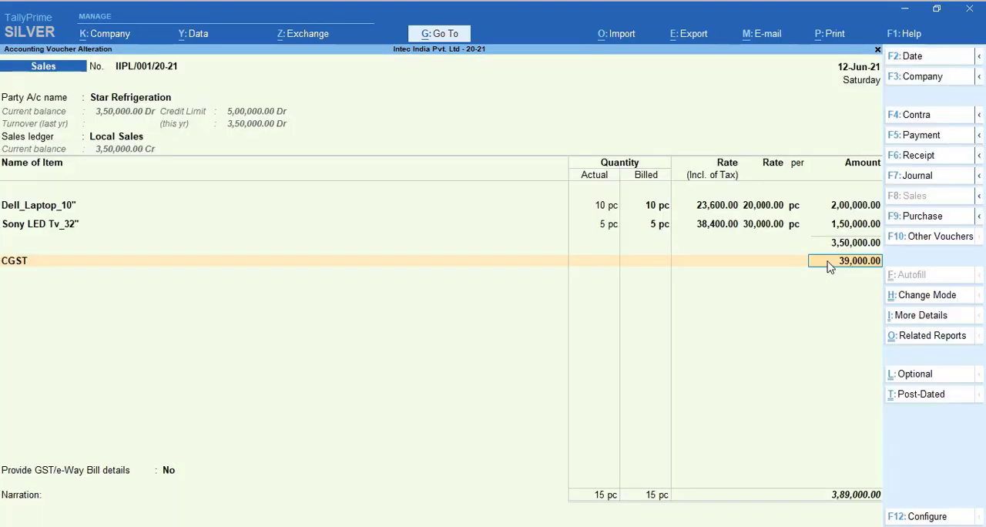
key(Return)
text(sg)
key(Return)
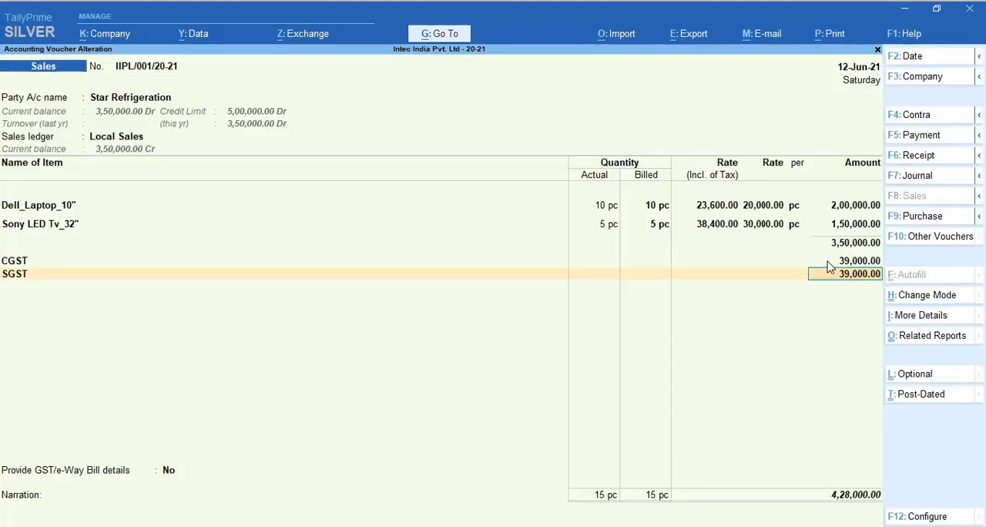
key(Return)
key(Return)
Save the altered sales voucher with its bill-wise details, declining e-Way Bill generation, and return to the Gateway of Tally
key(Return)
key(Return)
key(Return)
key(Return)
key(Return)
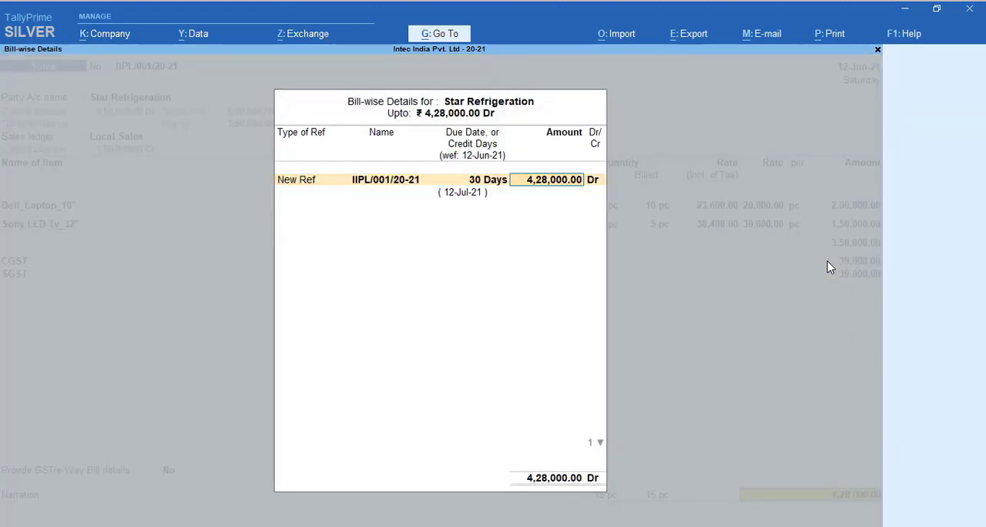
key(Return)
key(Return)
key(Return)
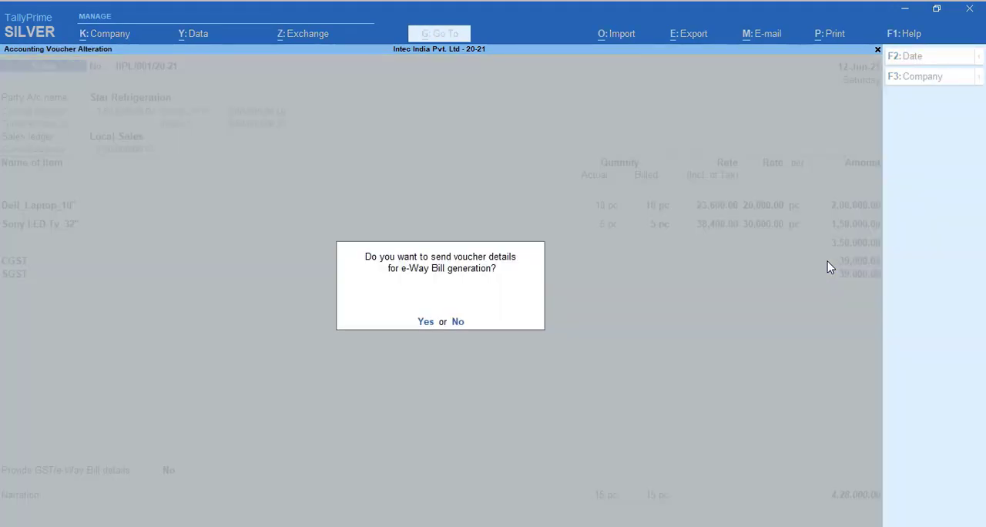
key(n)
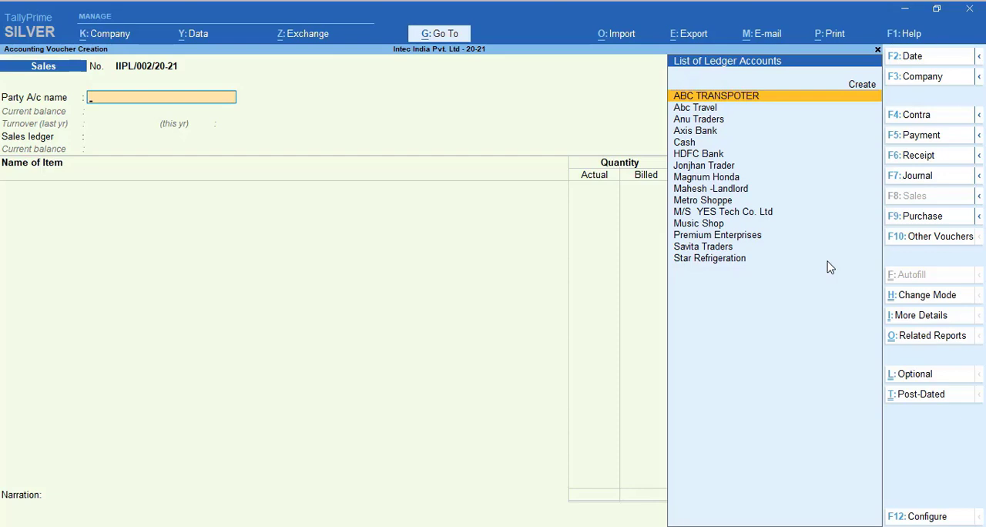
key(Escape)
key(y)
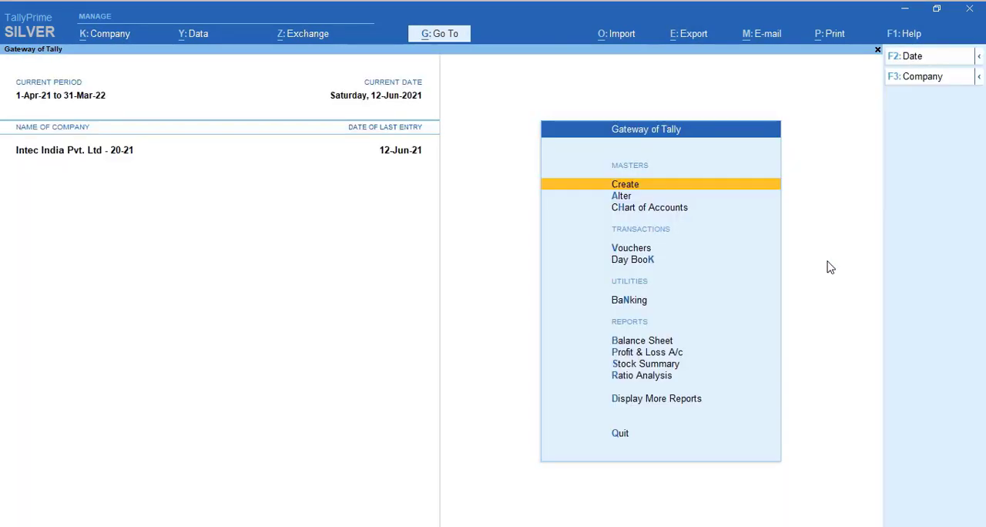